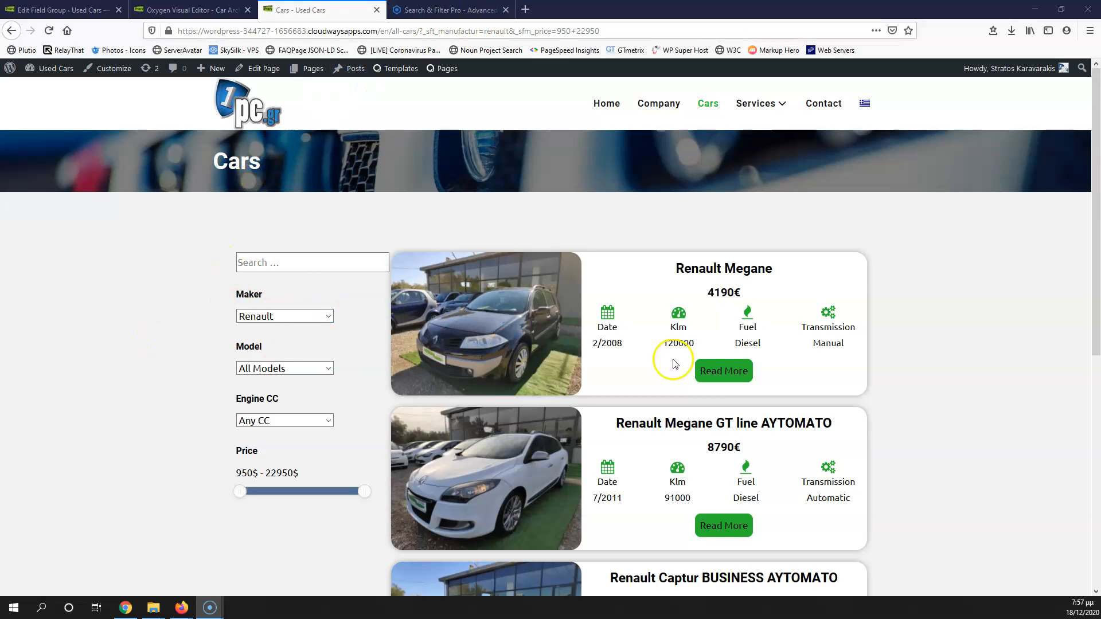
# Examine the car listings and the options of the Maker, Model and Engine CC filters on the Cars page
pyautogui.scroll(-7, 678, 312)
pyautogui.scroll(7, 614, 322)
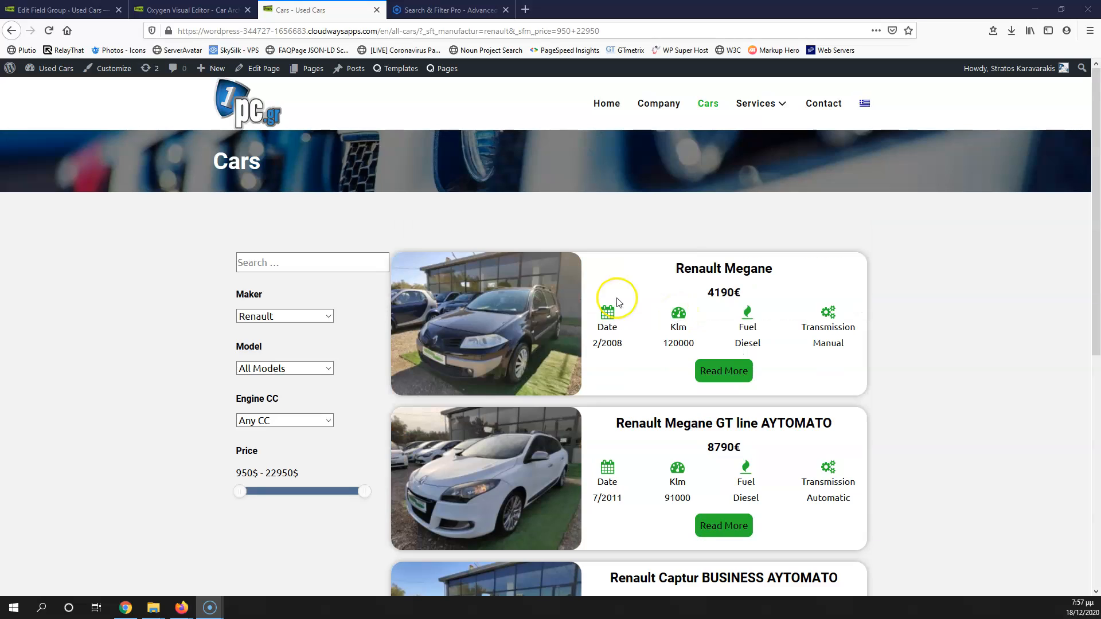
pyautogui.click(287, 316)
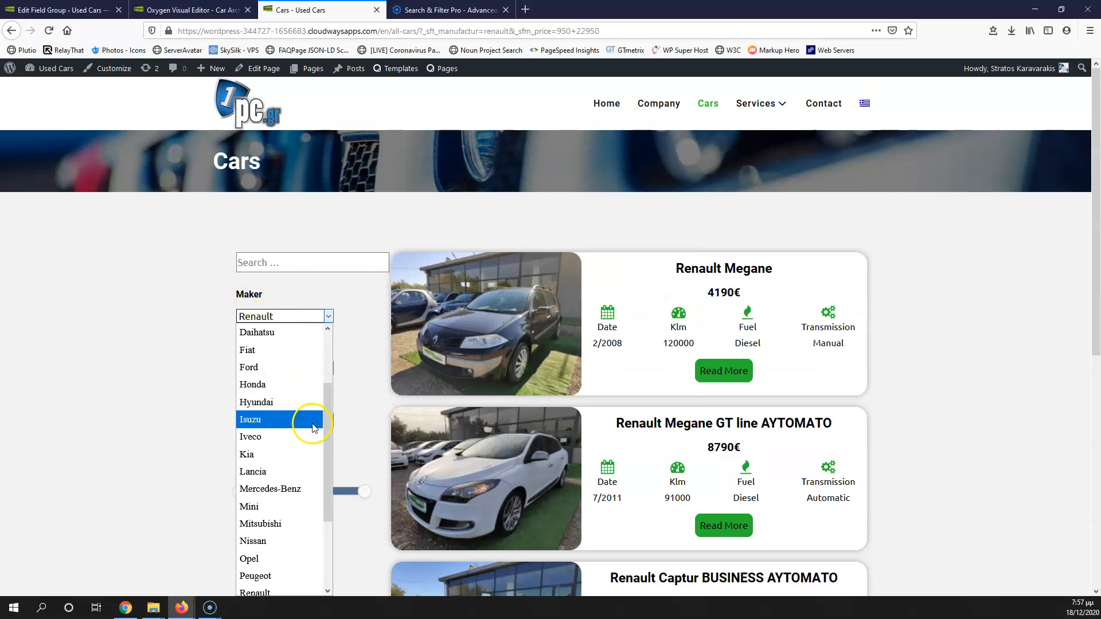
pyautogui.moveTo(331, 448); pyautogui.dragTo(333, 362)
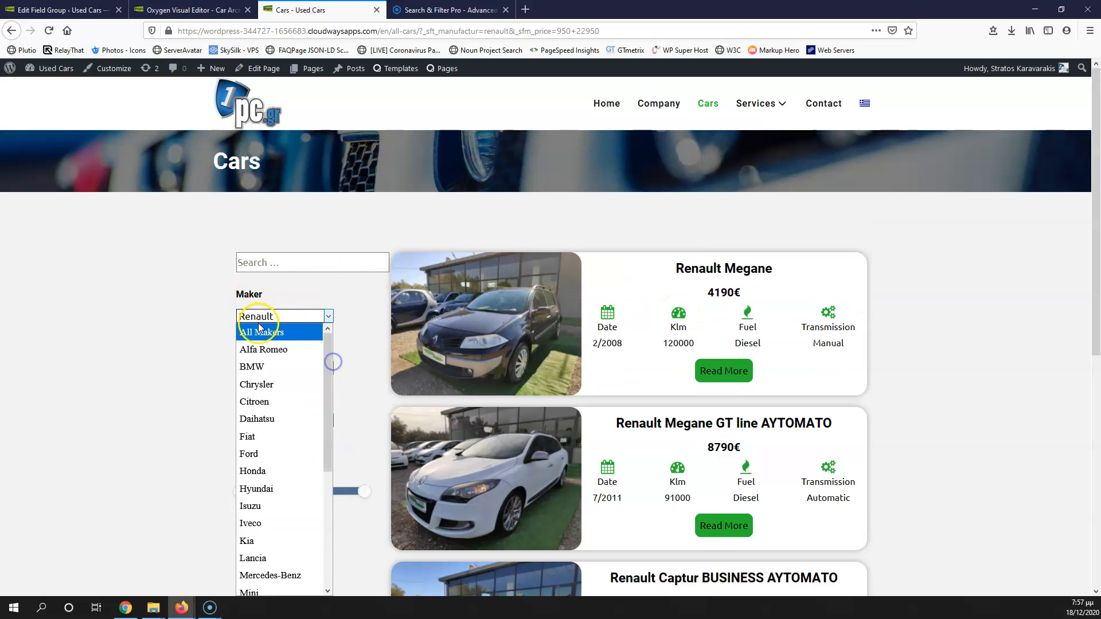
pyautogui.scroll(-3, 271, 418)
pyautogui.click(156, 346)
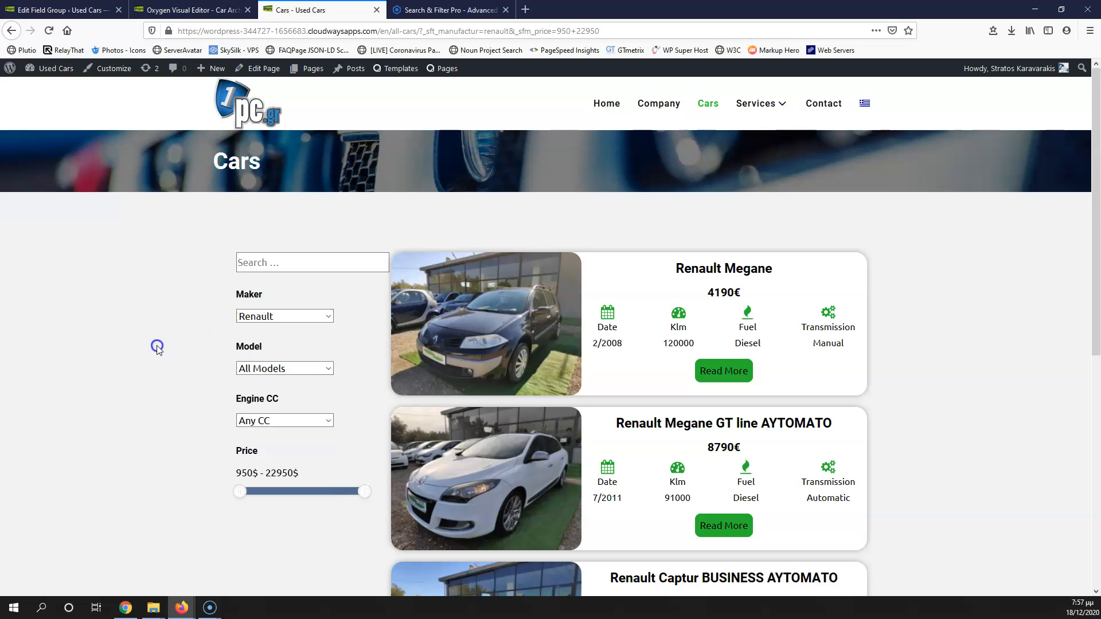
pyautogui.click(290, 368)
pyautogui.click(172, 386)
pyautogui.click(275, 421)
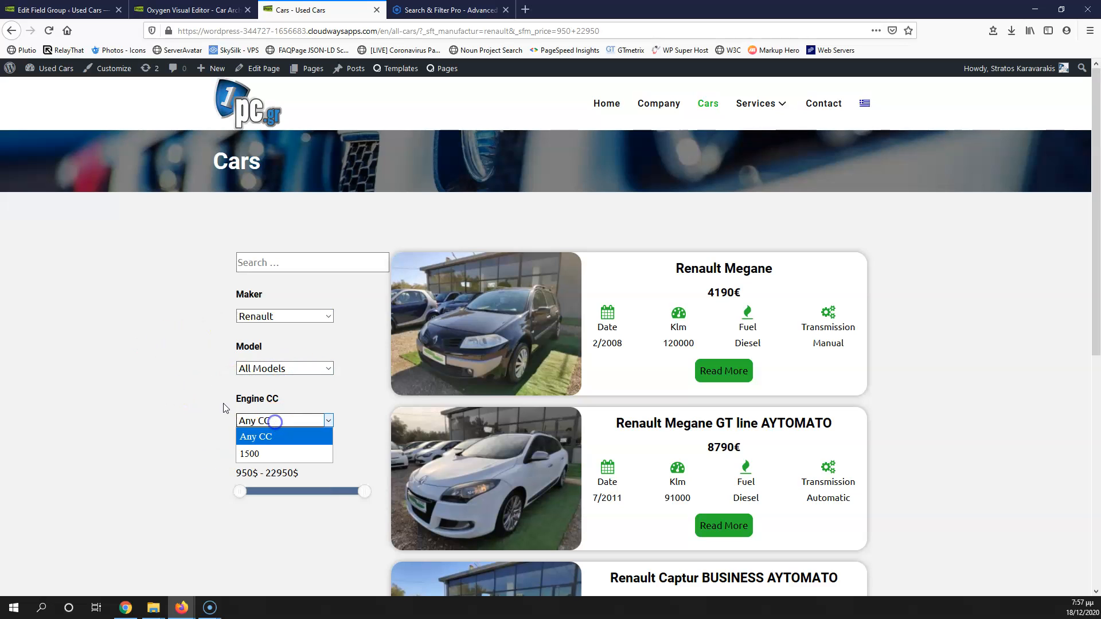
pyautogui.click(172, 411)
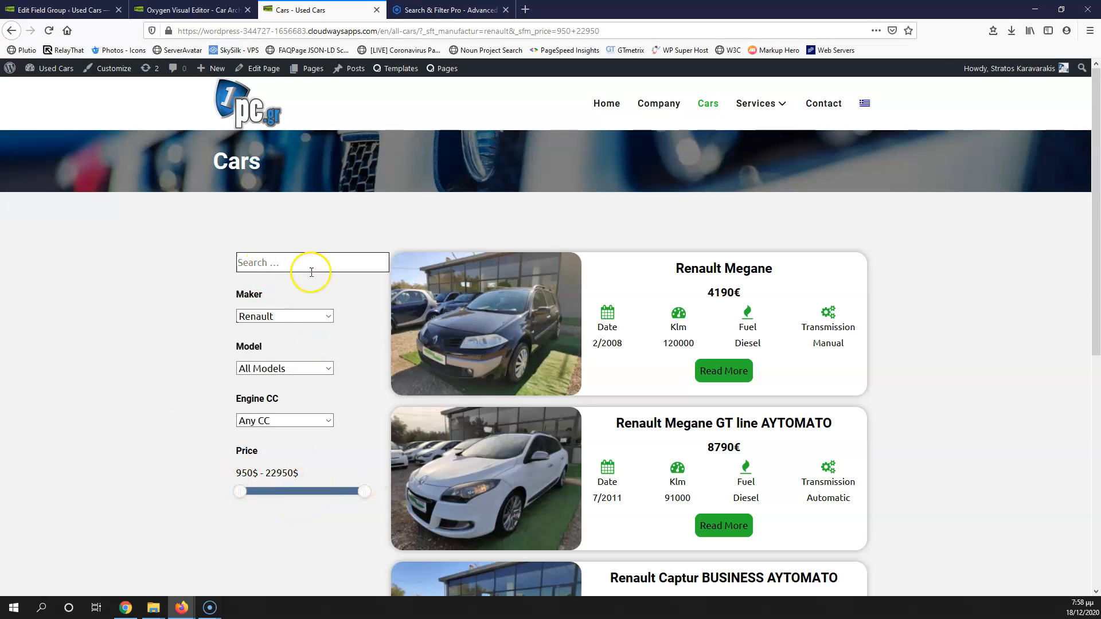
pyautogui.scroll(-5, 582, 361)
pyautogui.scroll(5, 475, 402)
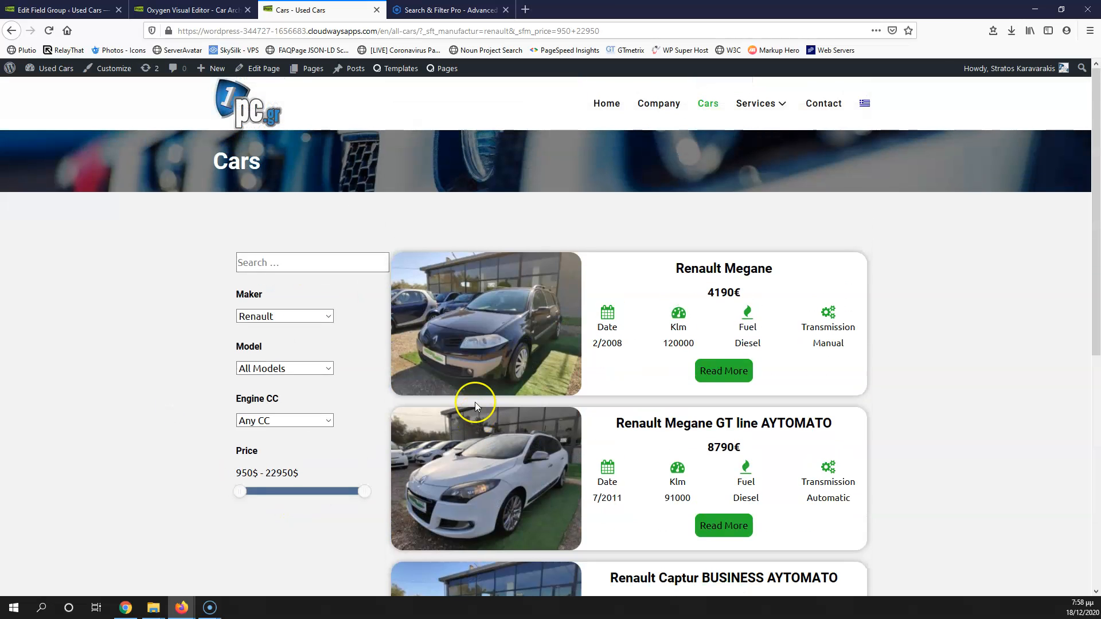
# Close the Cars page and review the features and licence options on the Search & Filter Pro home page
pyautogui.click(378, 10)
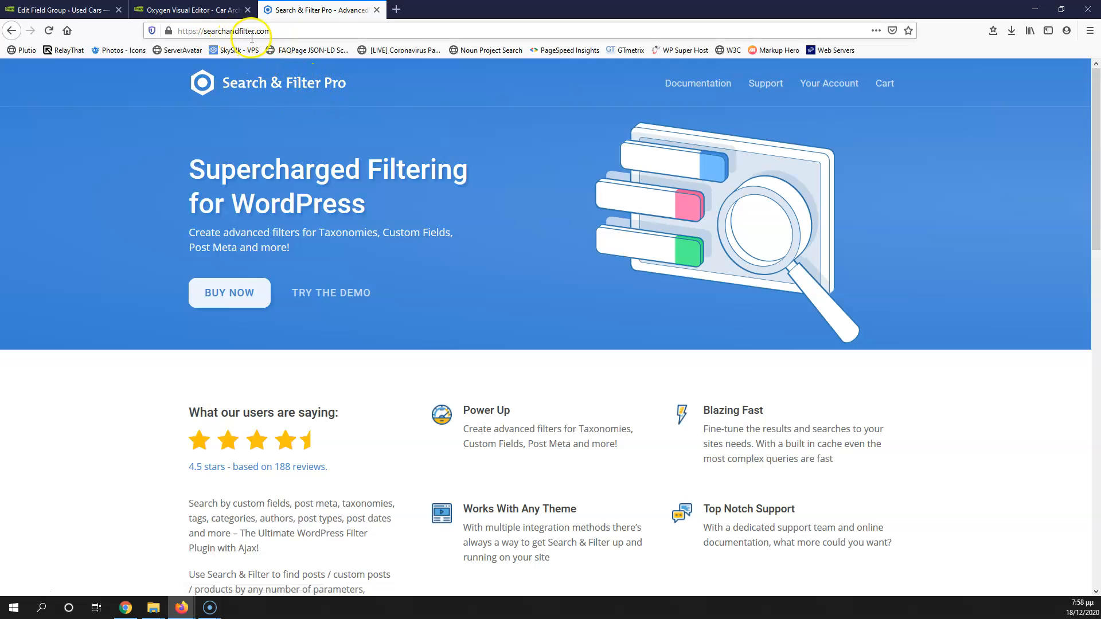
pyautogui.scroll(-10, 410, 233)
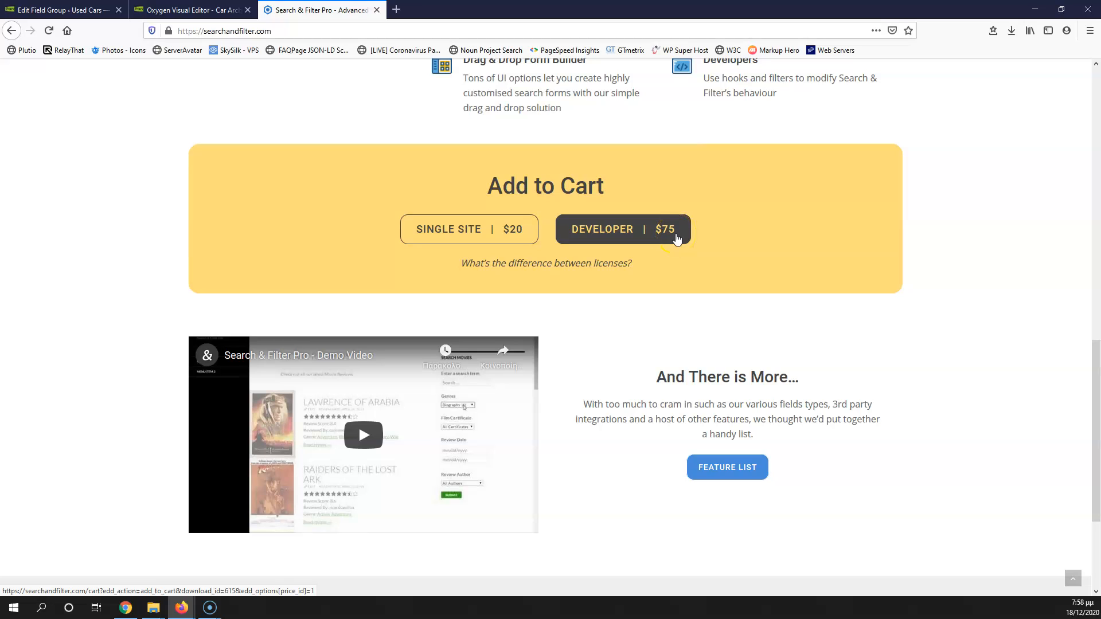
pyautogui.scroll(5, 949, 272)
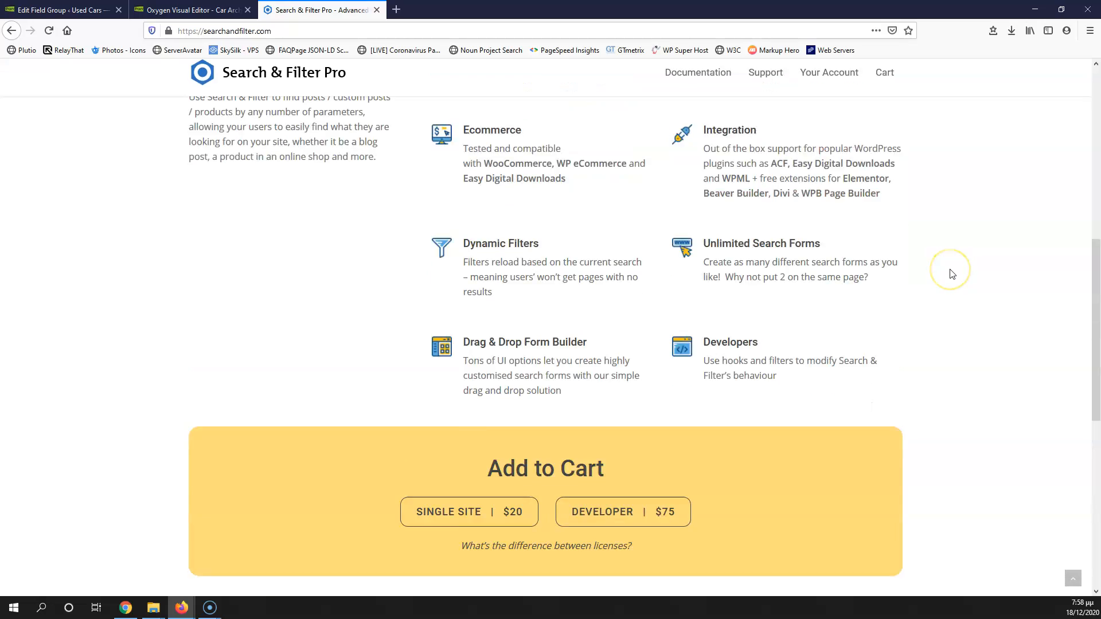
pyautogui.scroll(2, 952, 274)
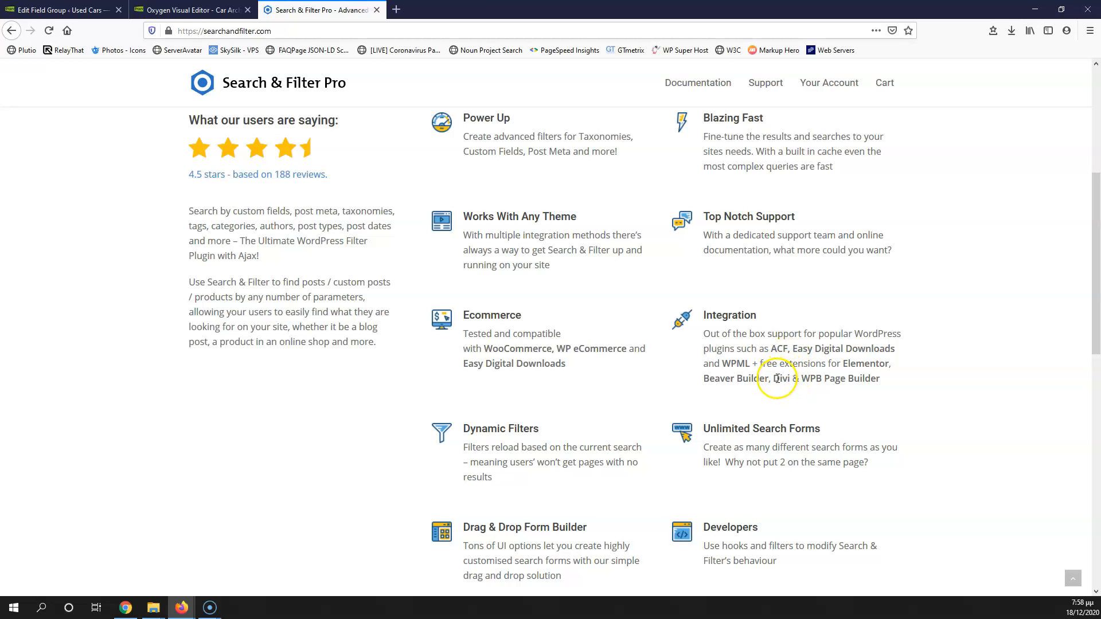
pyautogui.scroll(-2, 481, 355)
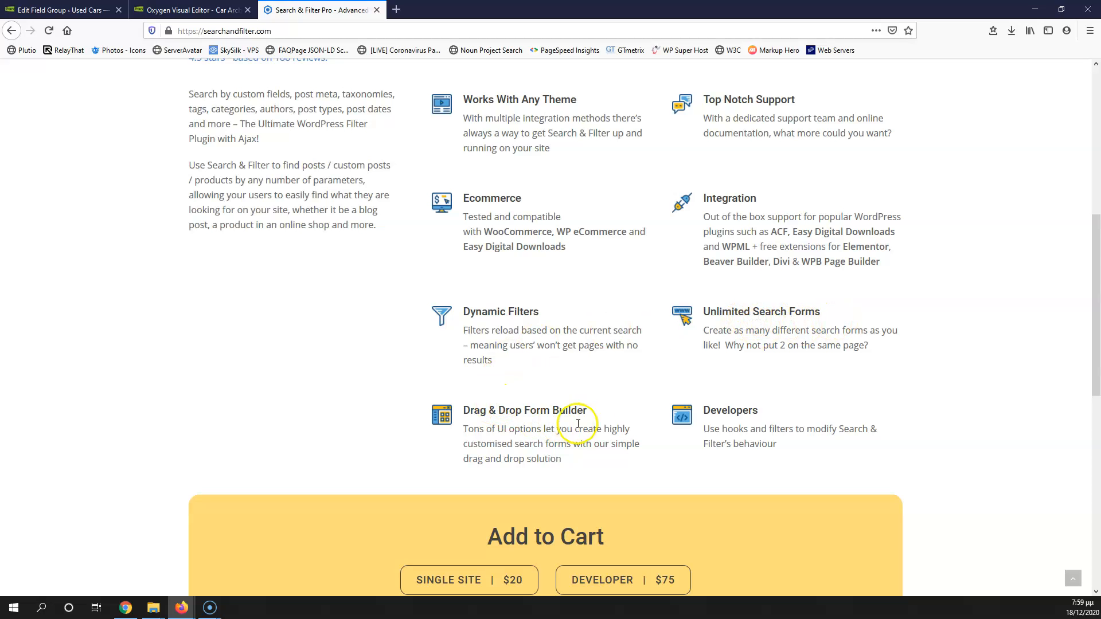
pyautogui.scroll(5, 613, 368)
pyautogui.scroll(2, 612, 369)
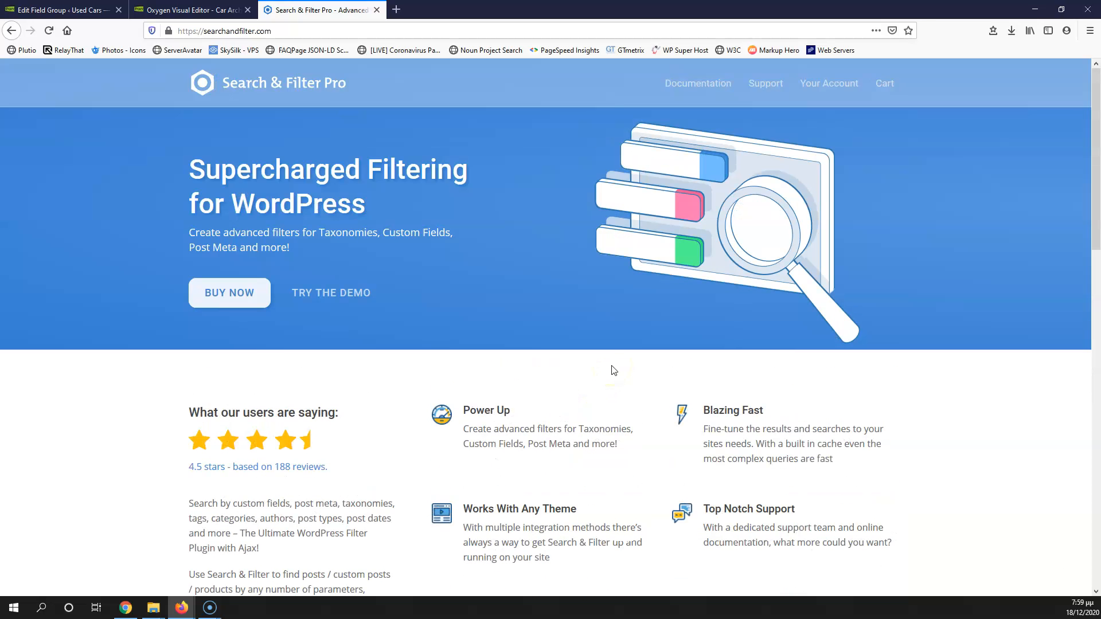
# Open the plugin documentation's Custom search results page and read its Filter Next Query Shortcode section
pyautogui.click(711, 88)
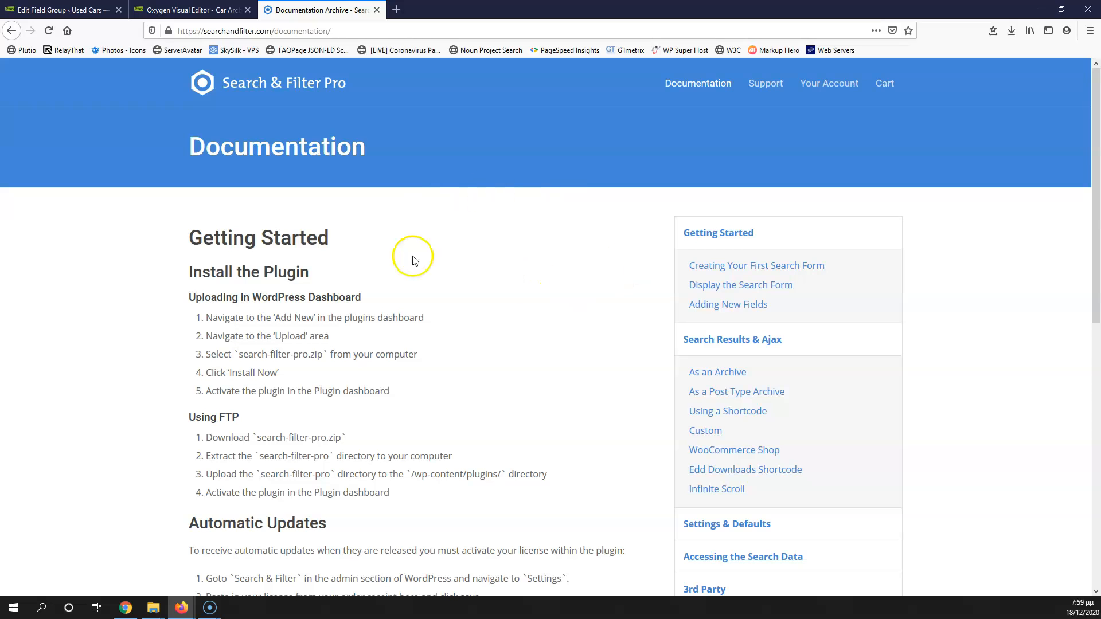
pyautogui.scroll(-2, 573, 264)
pyautogui.scroll(2, 338, 244)
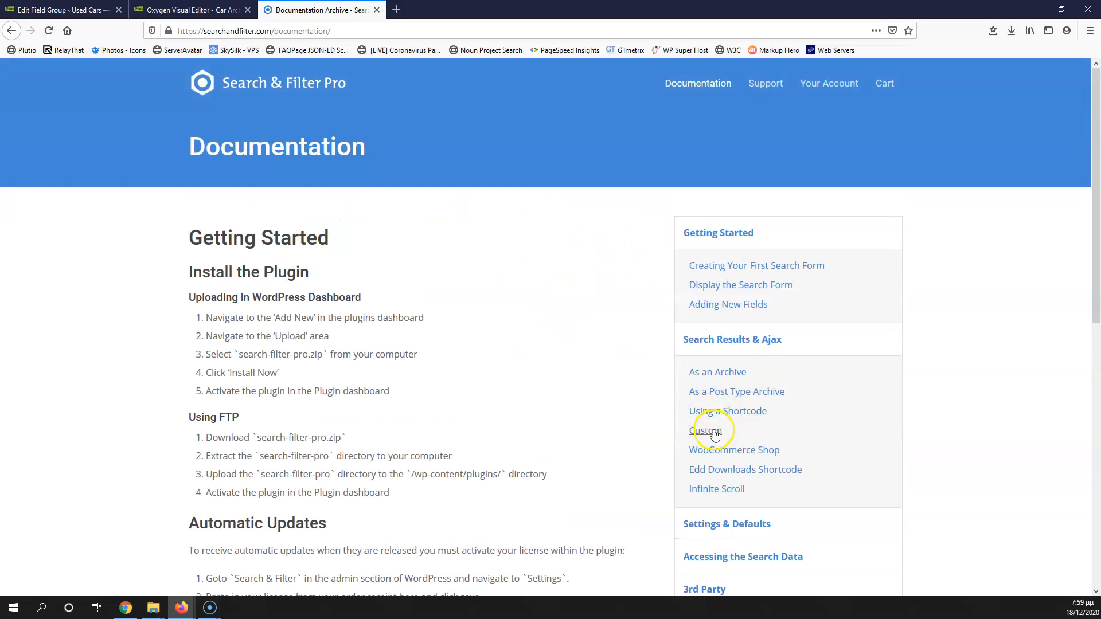
pyautogui.click(709, 433)
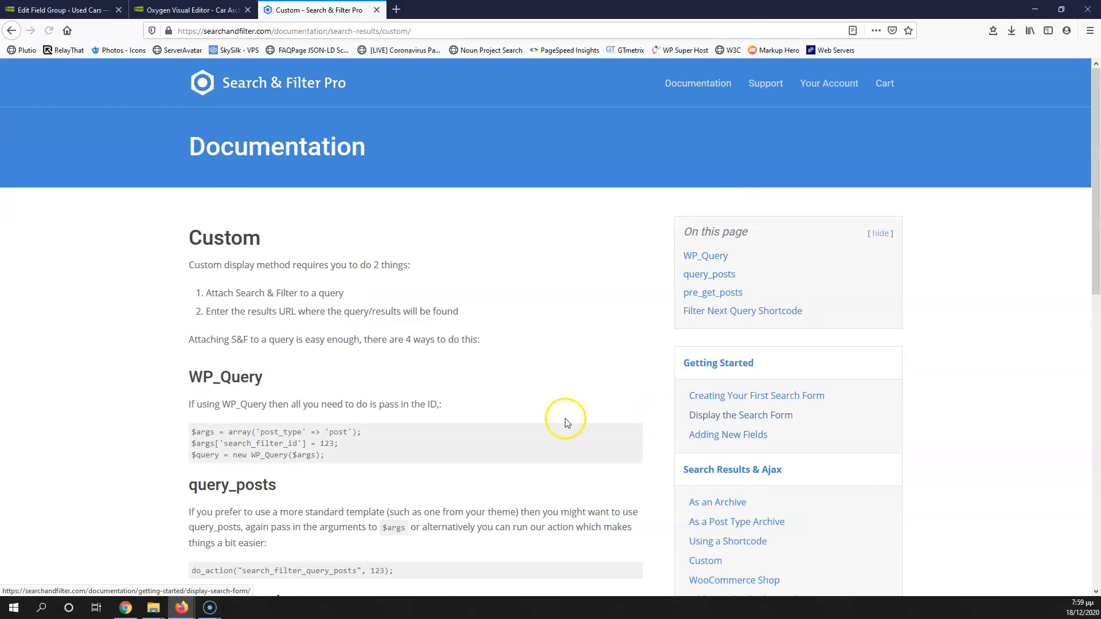
pyautogui.scroll(-15, 465, 422)
pyautogui.scroll(2, 229, 287)
pyautogui.scroll(-1, 165, 295)
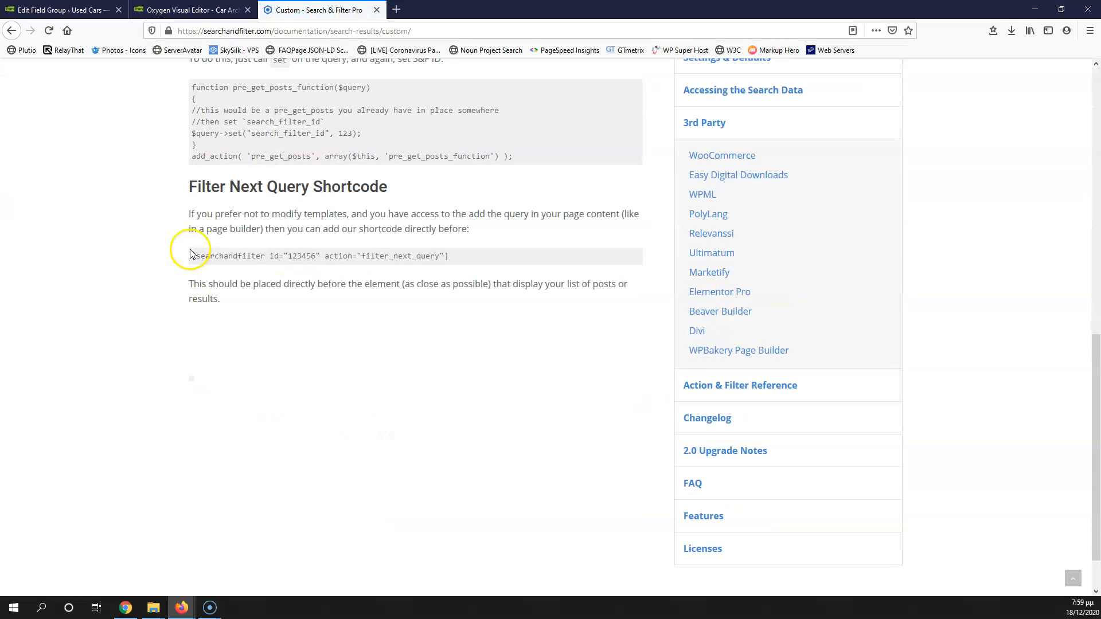
pyautogui.moveTo(441, 267); pyautogui.dragTo(189, 256)
pyautogui.click(137, 237)
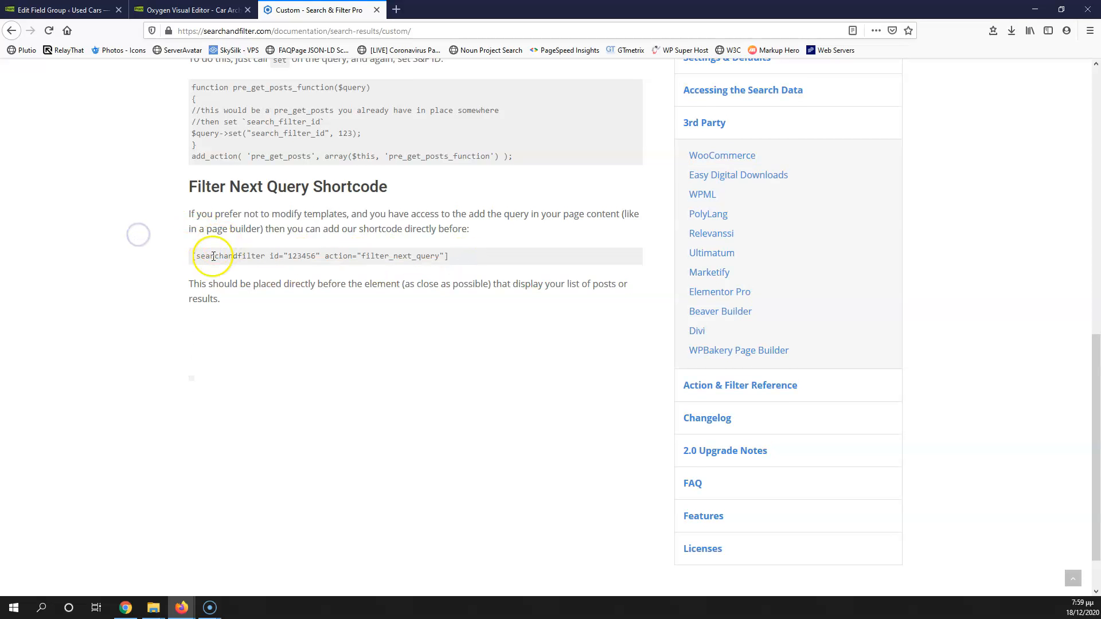
pyautogui.scroll(7, 218, 264)
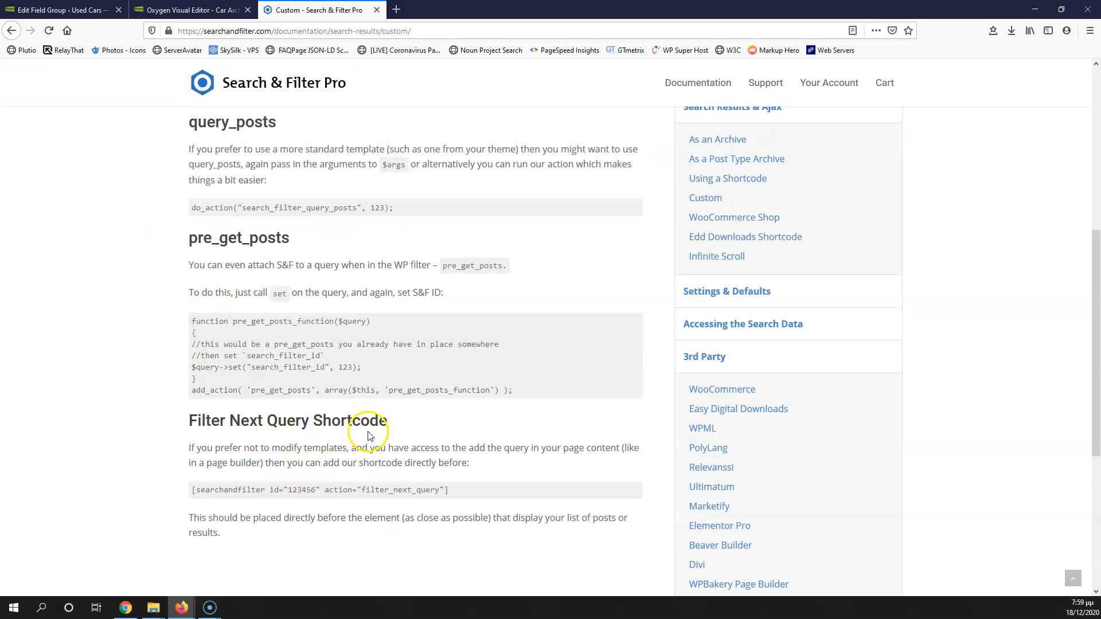
# Switch to the Oxygen editor, save the Car Archive ENG template and expand its Repeater structure through the Meta Div
pyautogui.click(201, 10)
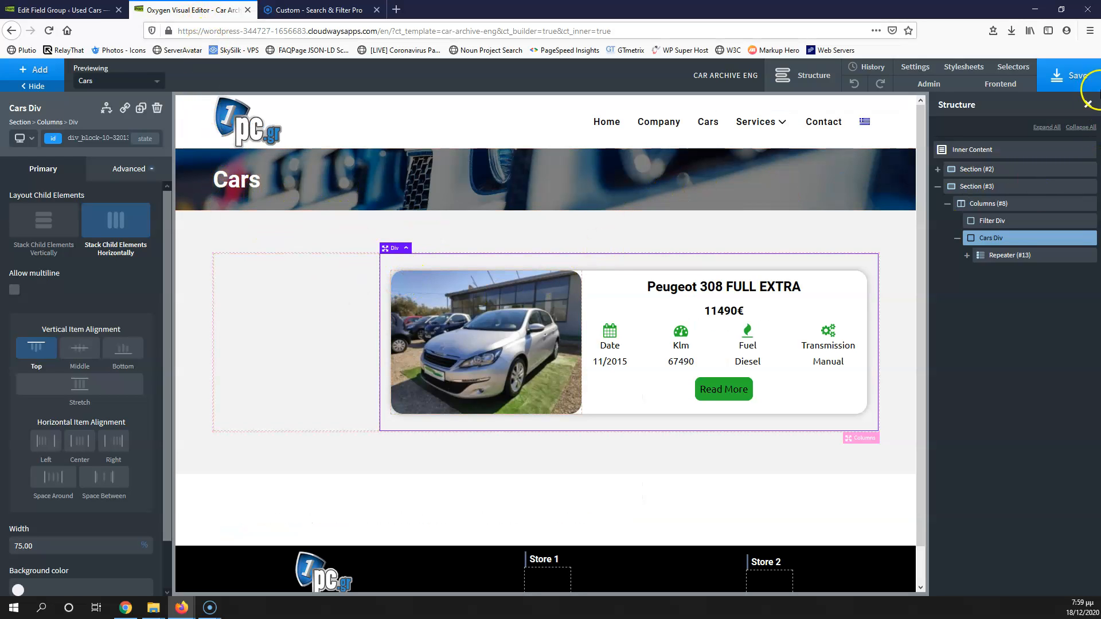
pyautogui.click(1068, 75)
pyautogui.click(967, 256)
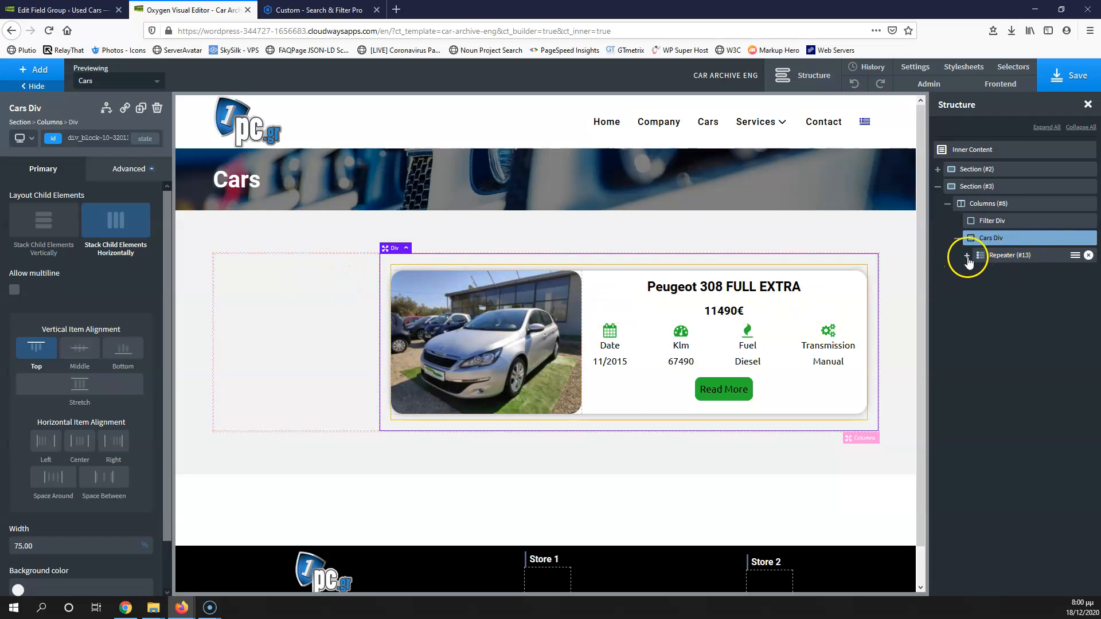
pyautogui.click(976, 273)
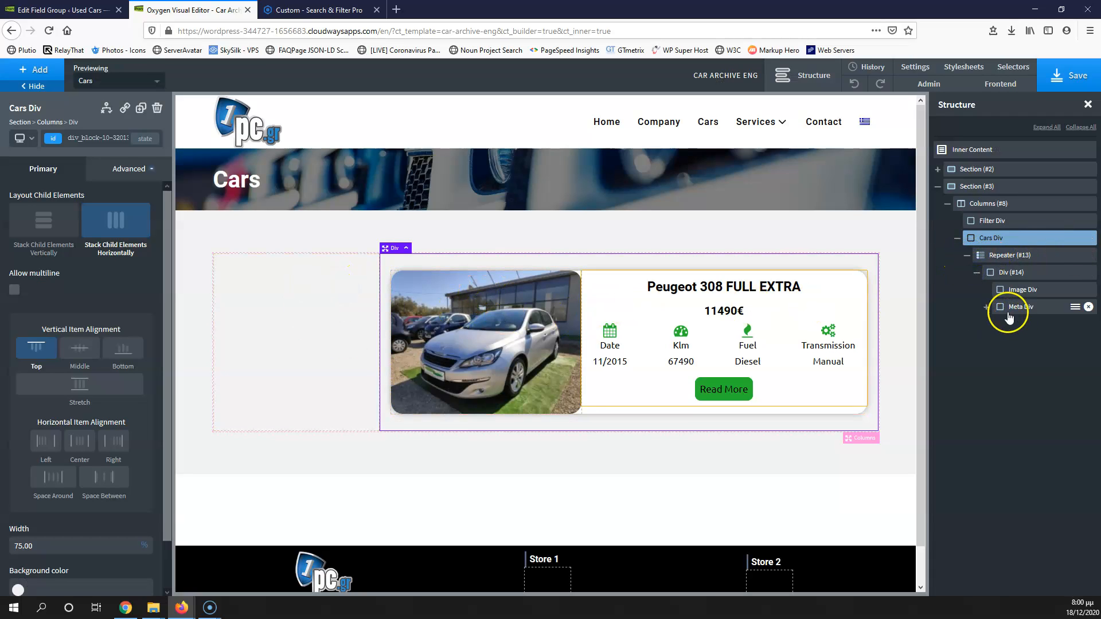
pyautogui.click(987, 307)
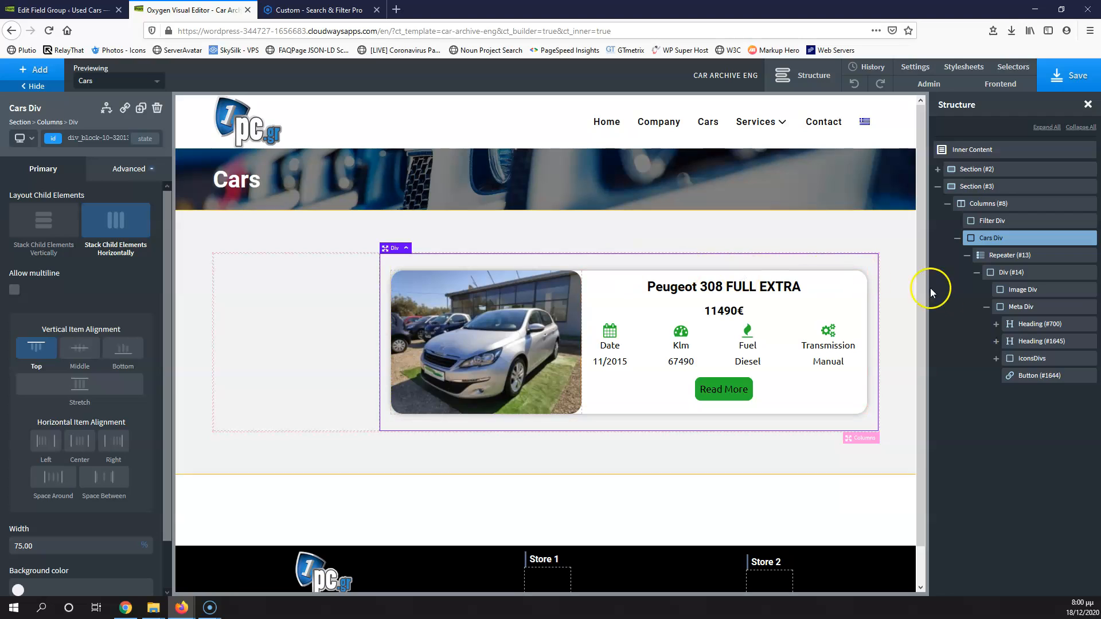
# Check the Repeater's query post type setting, and select the empty Filter Div beside the car listing
pyautogui.click(1030, 254)
pyautogui.click(91, 210)
pyautogui.click(60, 282)
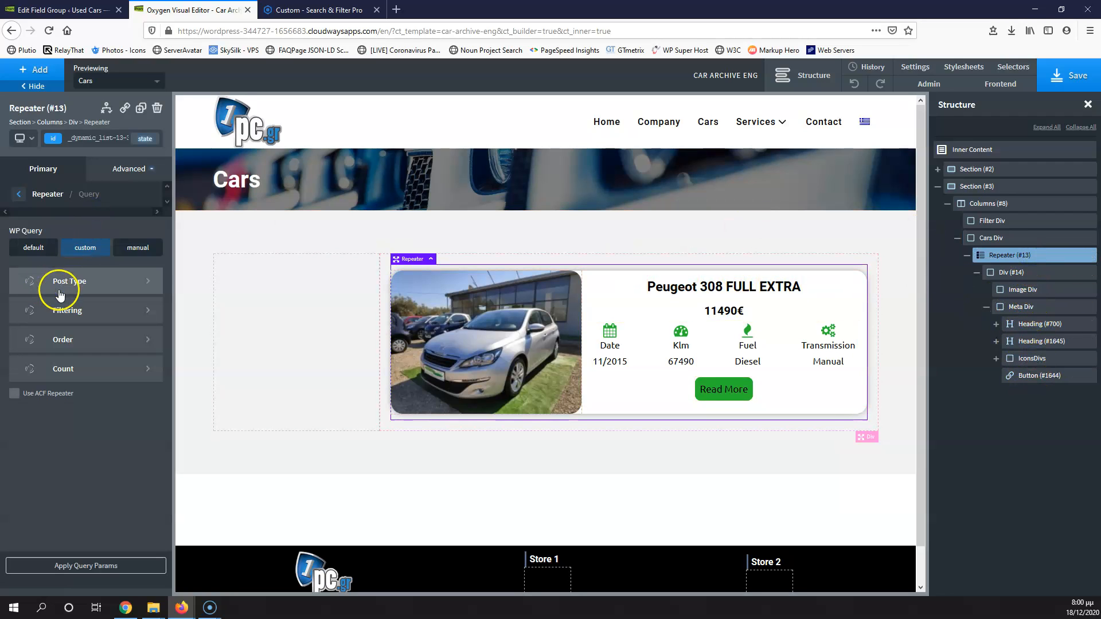
pyautogui.click(272, 313)
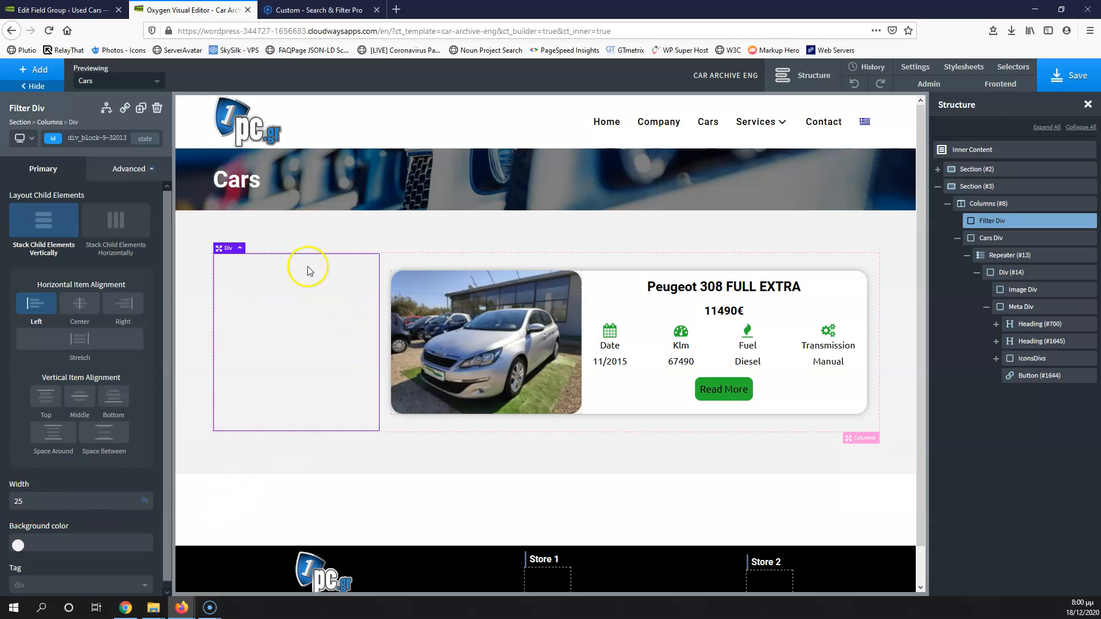
# Switch to the WordPress admin and review the names and types of the custom fields in the Car Details field group
pyautogui.click(80, 13)
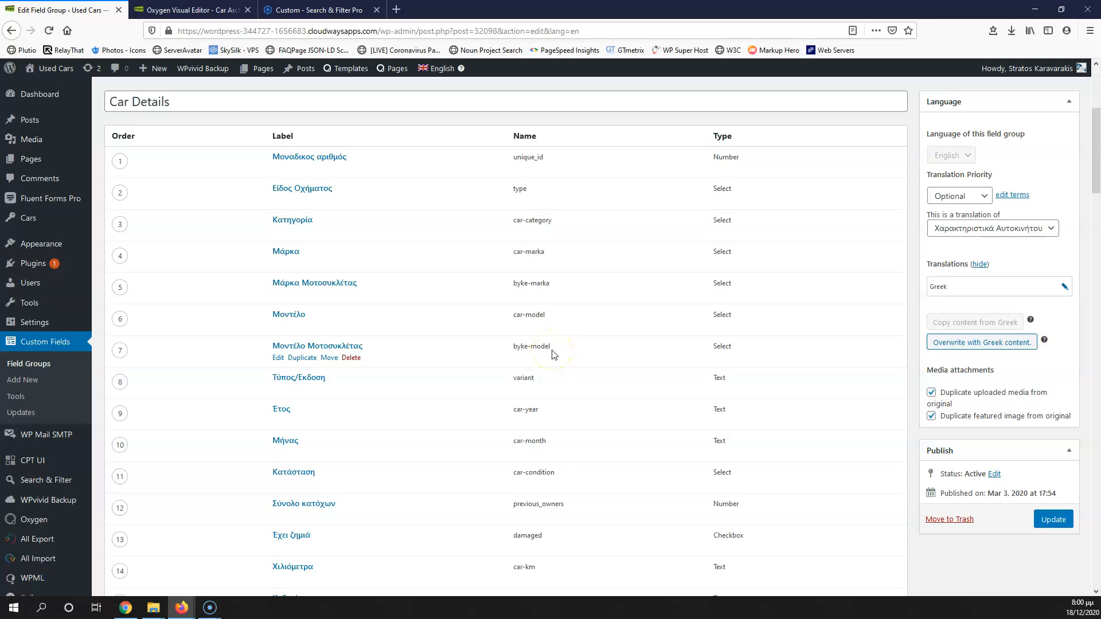
pyautogui.scroll(-3, 552, 353)
pyautogui.scroll(5, 525, 275)
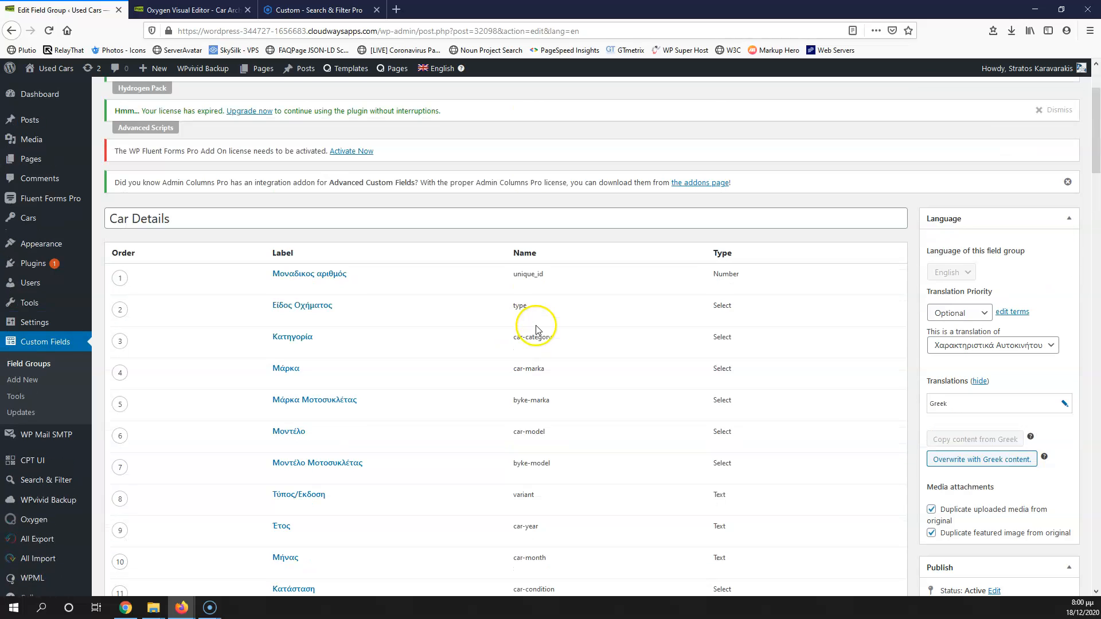
pyautogui.scroll(-3, 504, 437)
pyautogui.scroll(3, 535, 344)
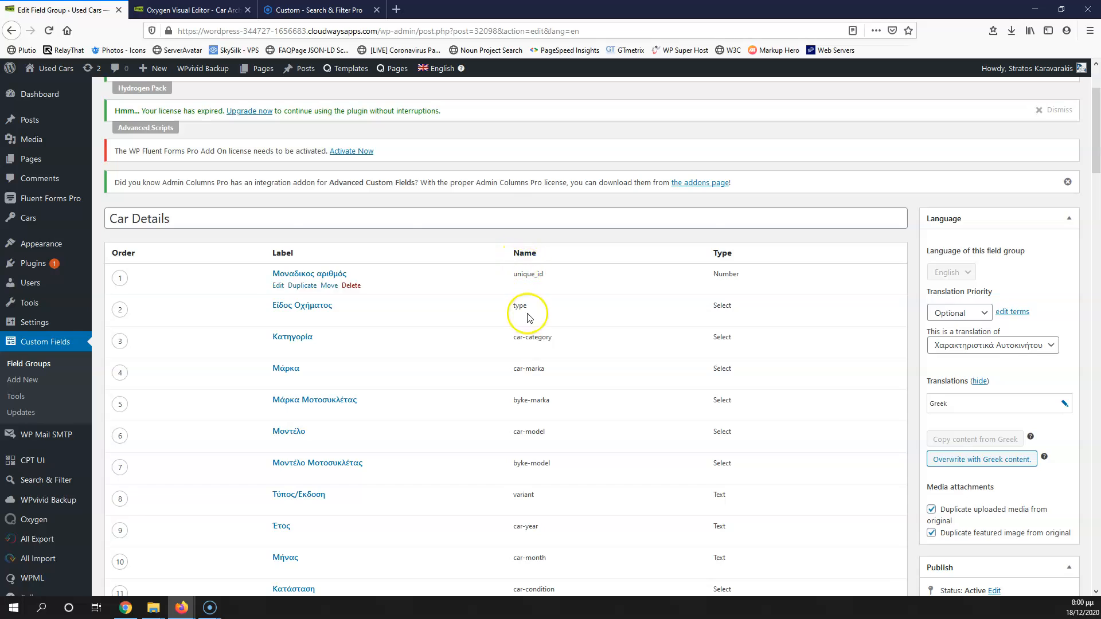
pyautogui.scroll(-3, 525, 315)
pyautogui.moveTo(509, 415)
pyautogui.mouseDown()
pyautogui.moveTo(545, 411)
pyautogui.moveTo(515, 418)
pyautogui.mouseUp()
pyautogui.scroll(-3, 547, 396)
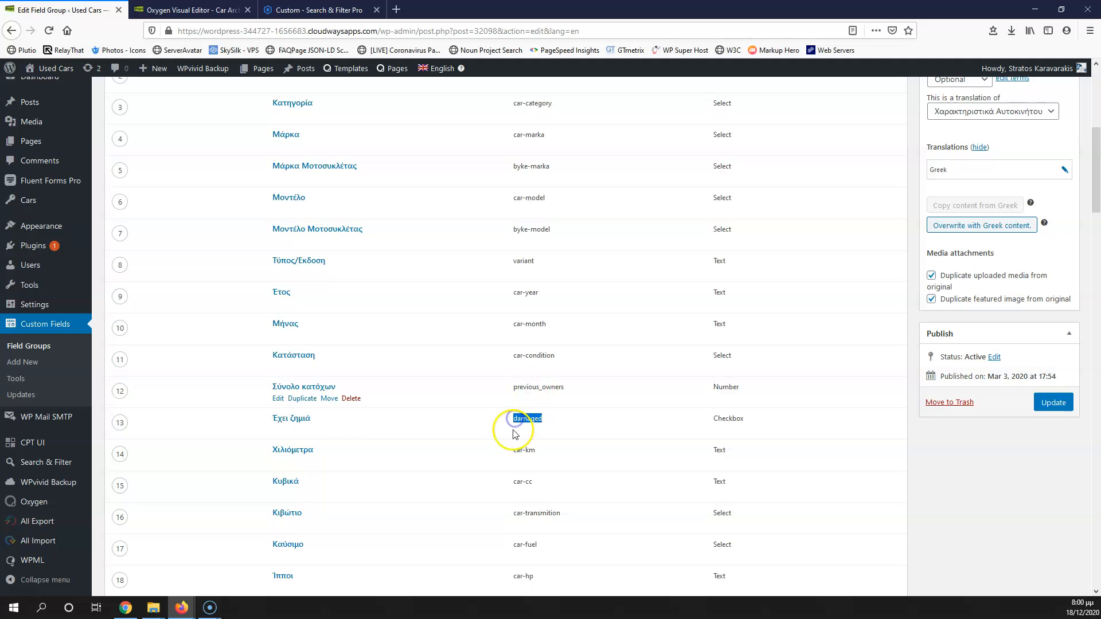
pyautogui.scroll(-3, 505, 440)
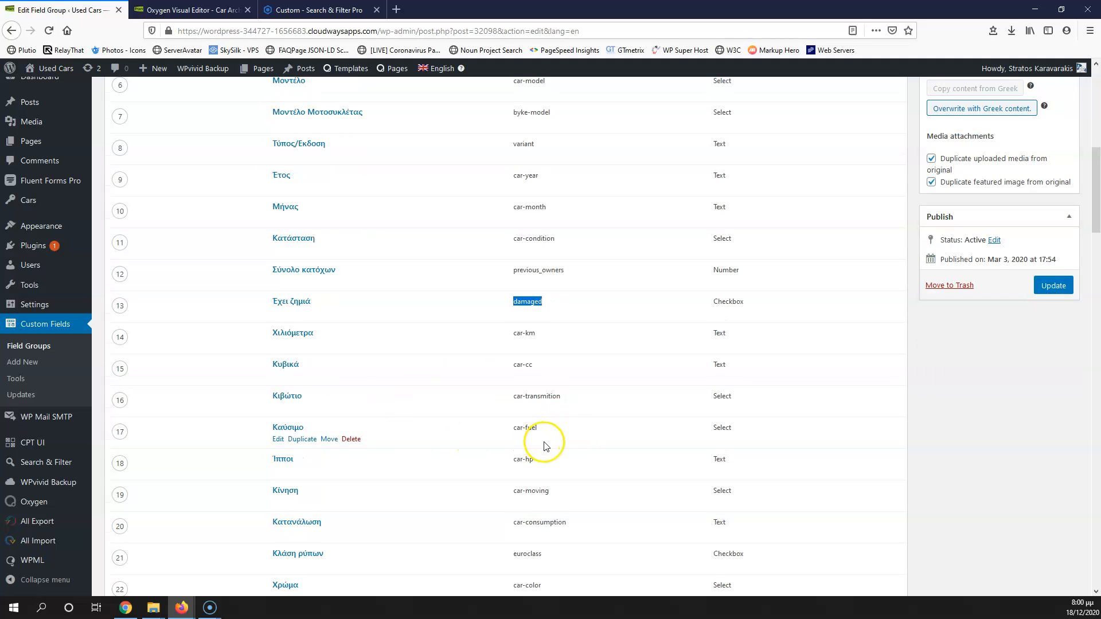
pyautogui.click(534, 412)
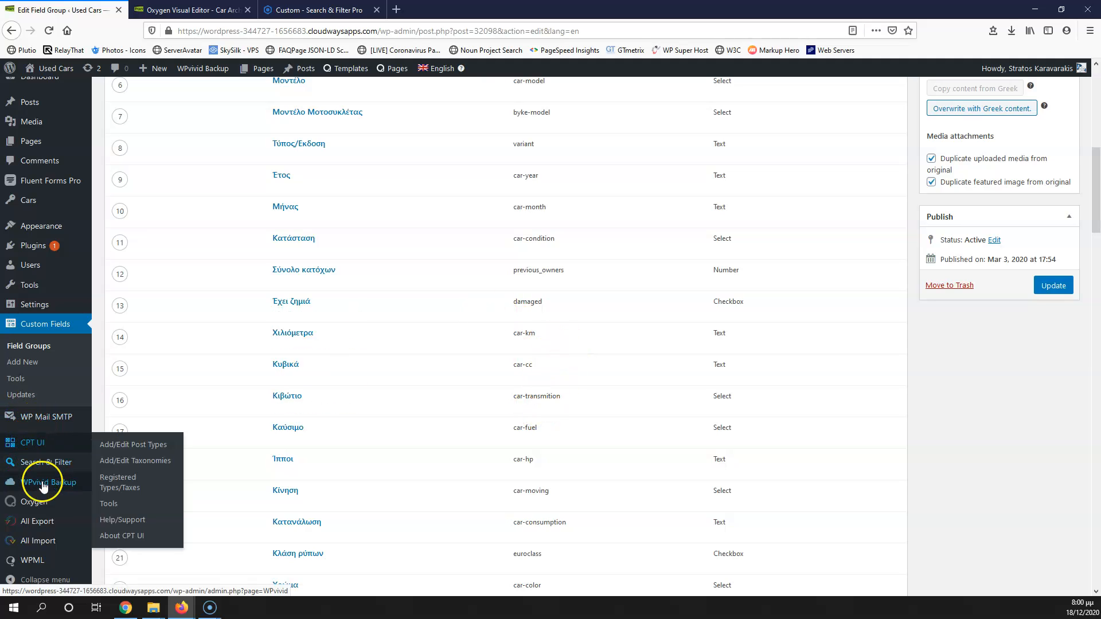
# Open the Search & Filter page in a new browser tab, move that tab first and start a new search form
pyautogui.moveTo(53, 469)
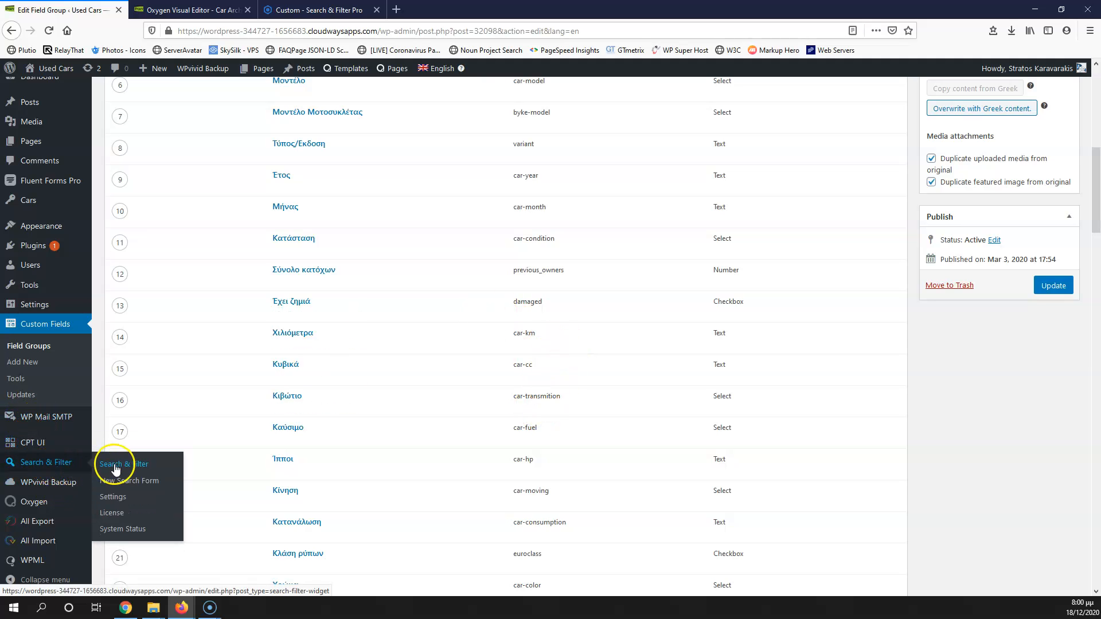
pyautogui.middleClick(118, 465)
pyautogui.click(189, 10)
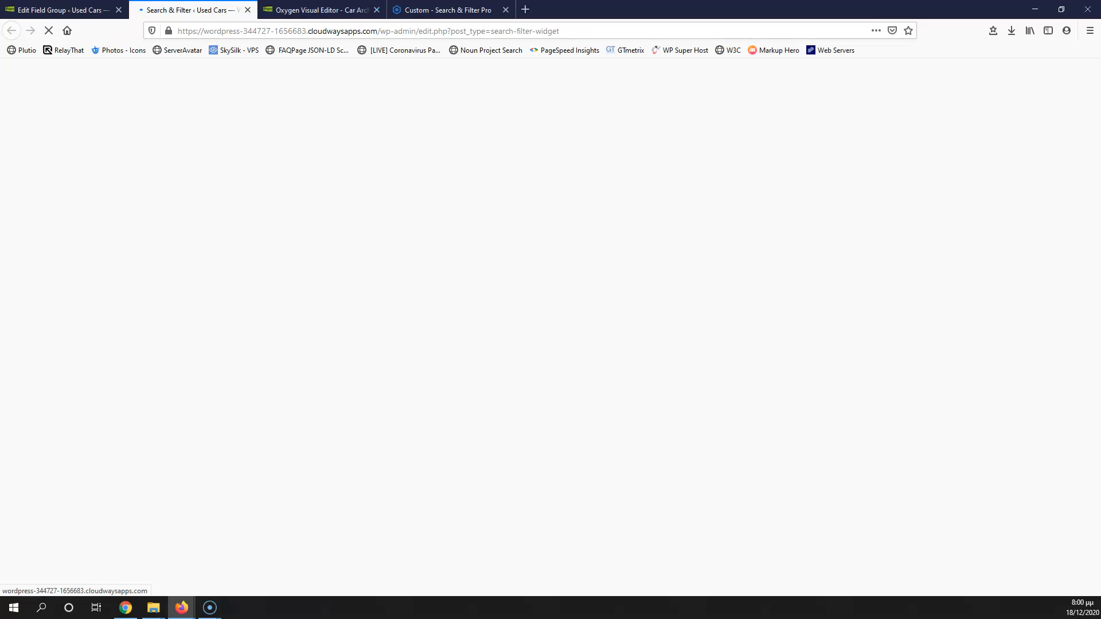
pyautogui.moveTo(190, 10); pyautogui.dragTo(94, 10)
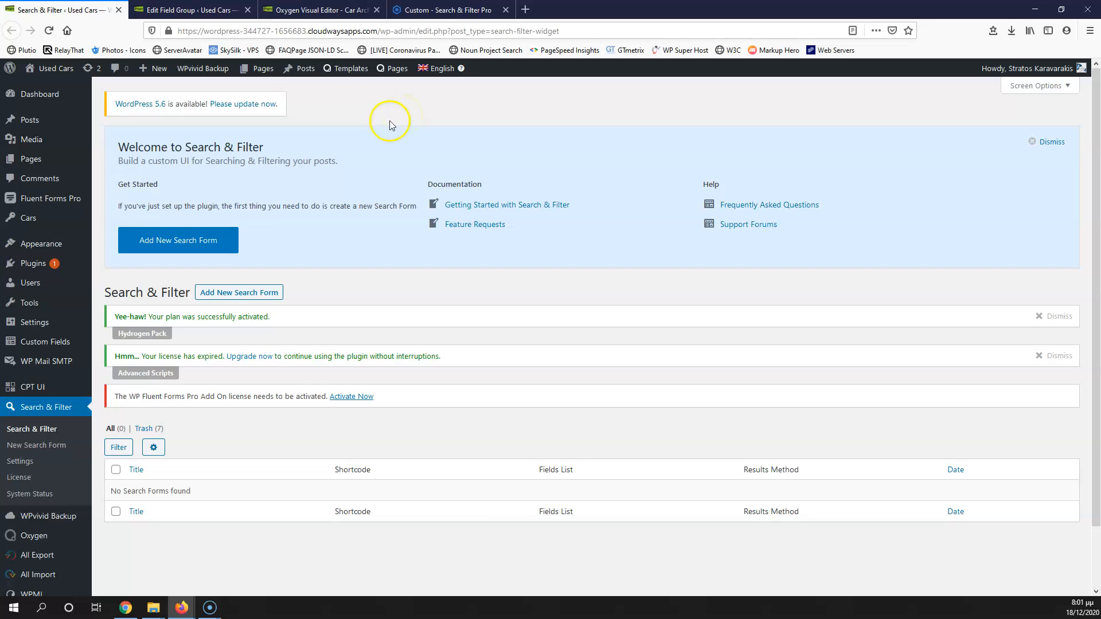
pyautogui.click(243, 294)
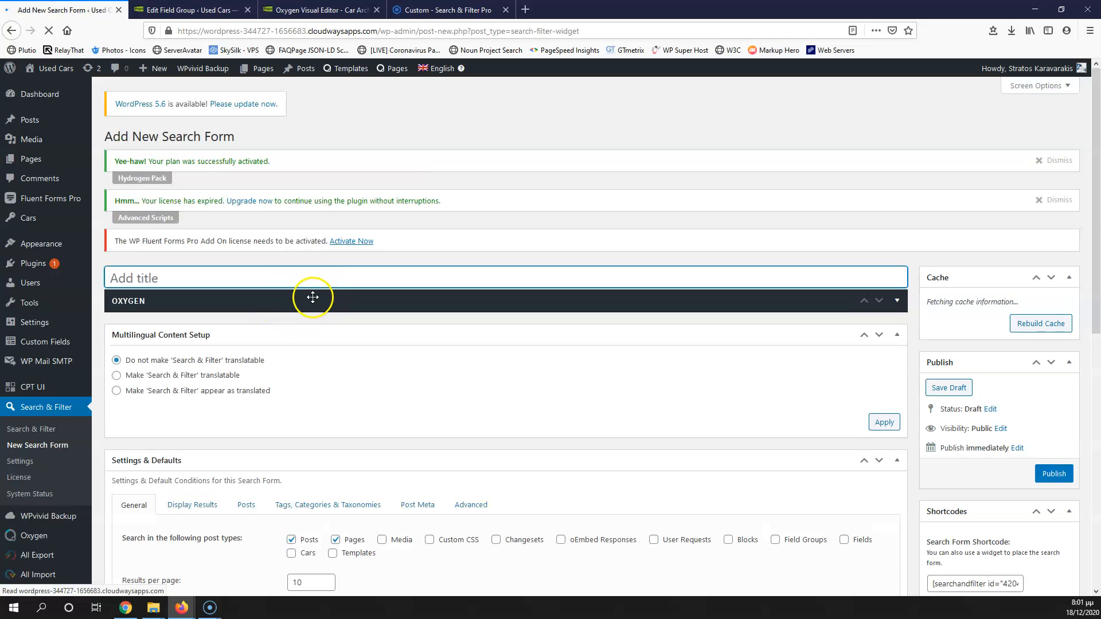
# Title the new search form "Archive Cars Filters" and publish it
pyautogui.click(284, 279)
pyautogui.write('Archive Filters')
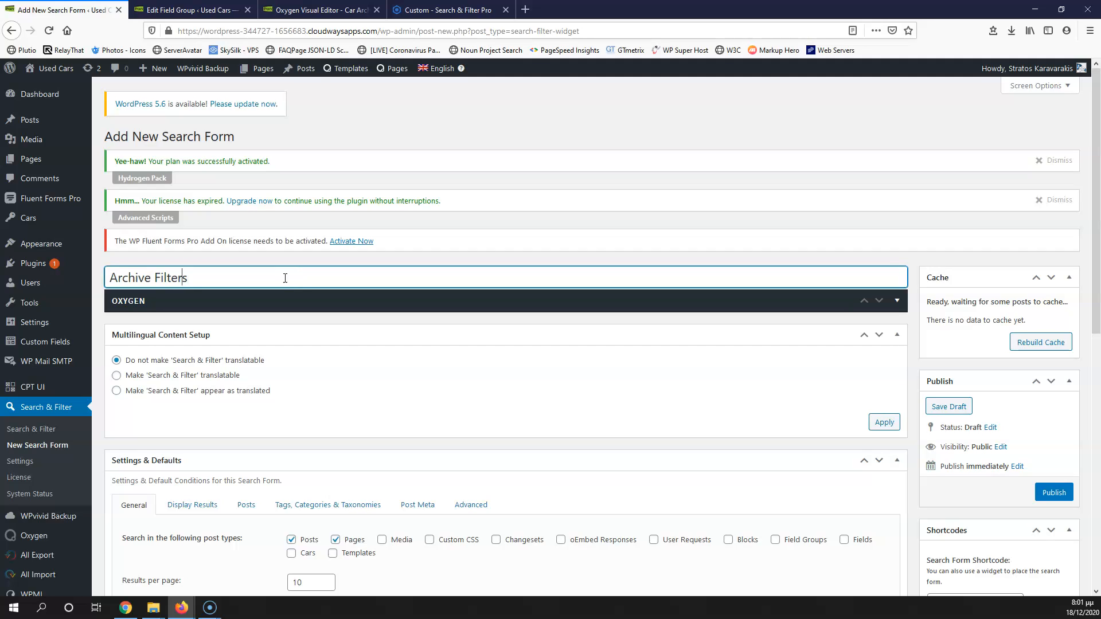
pyautogui.write('Cars')
pyautogui.click(1051, 492)
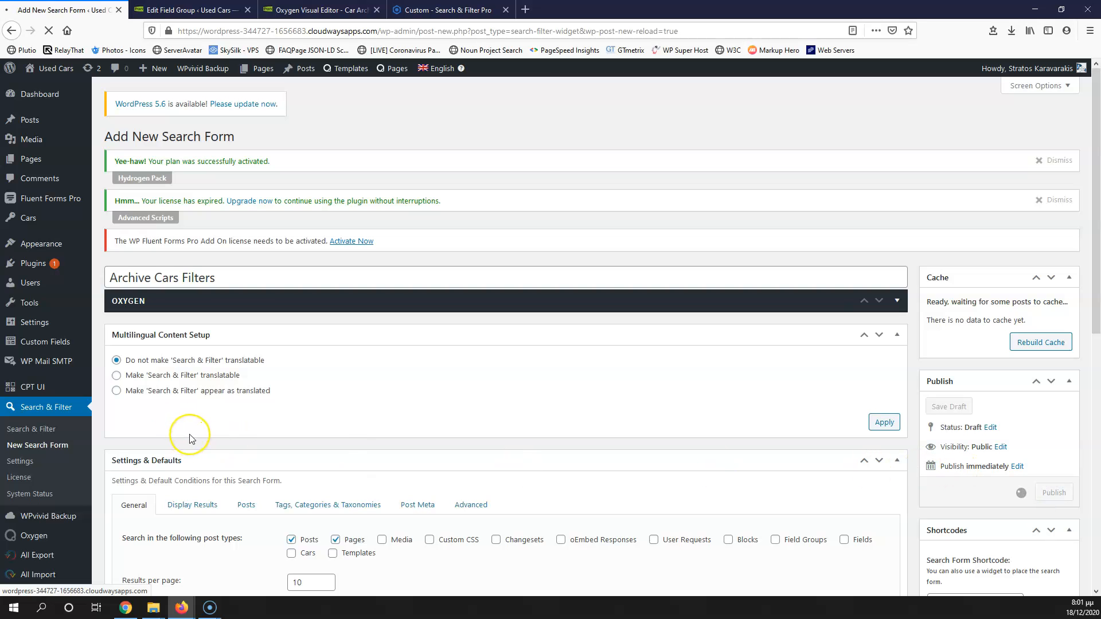
# Look through the published form's General settings and the fields available for building the search form
pyautogui.scroll(-3, 222, 390)
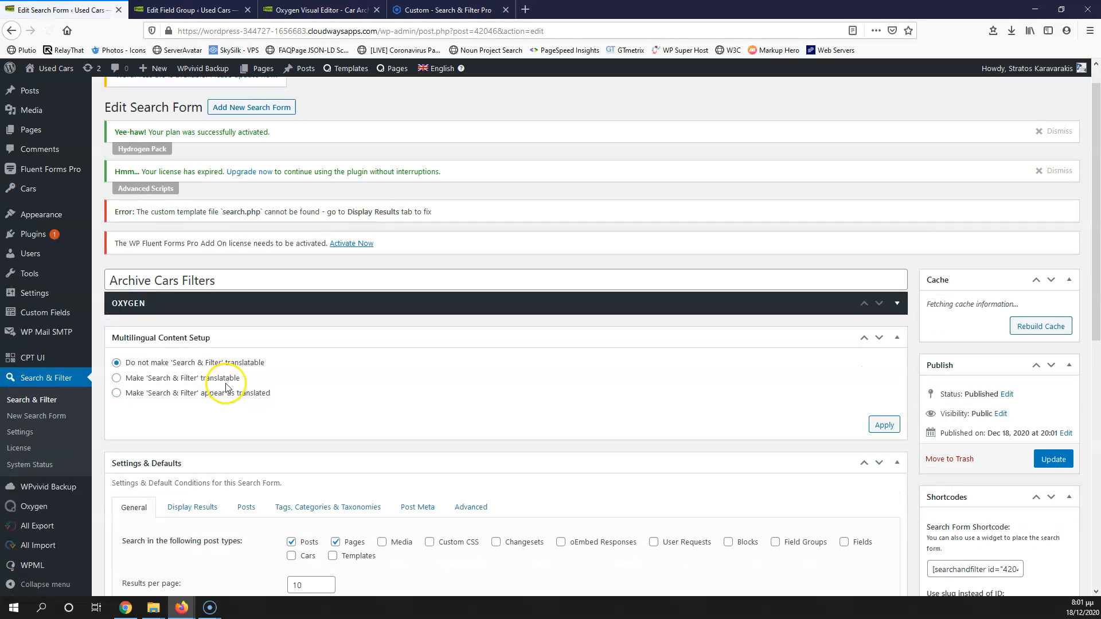
pyautogui.scroll(-2, 227, 383)
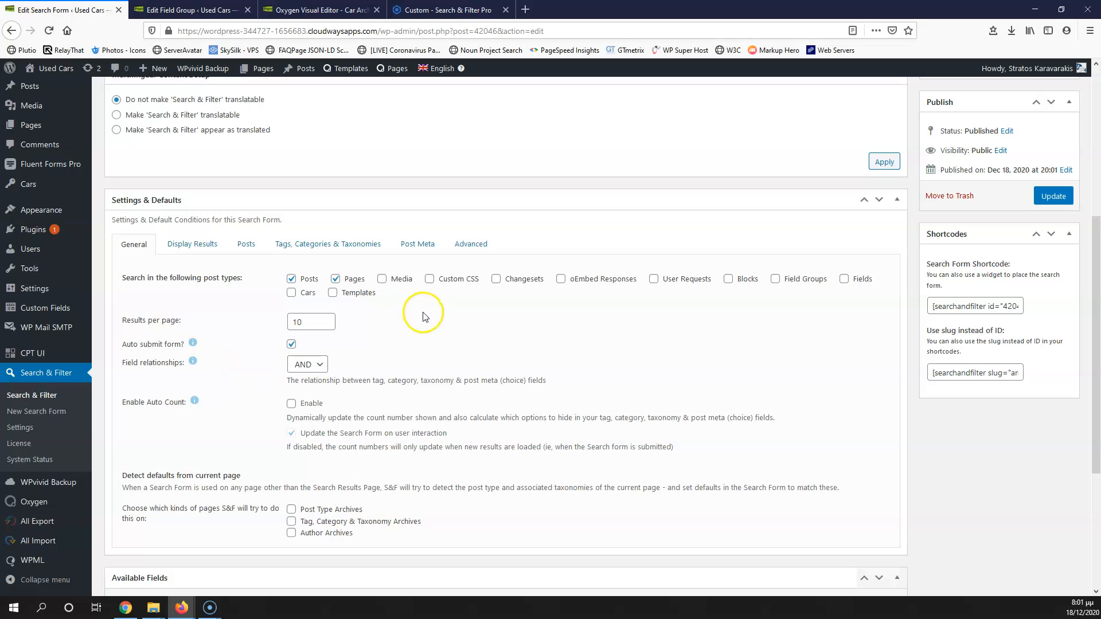
pyautogui.scroll(4, 340, 244)
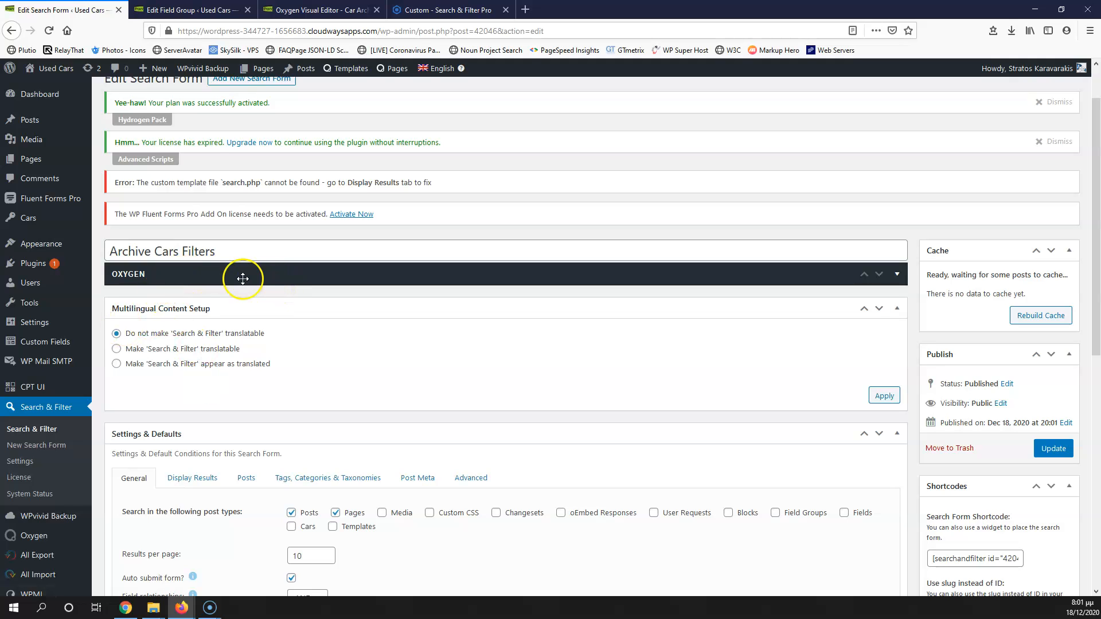
pyautogui.scroll(-3, 161, 387)
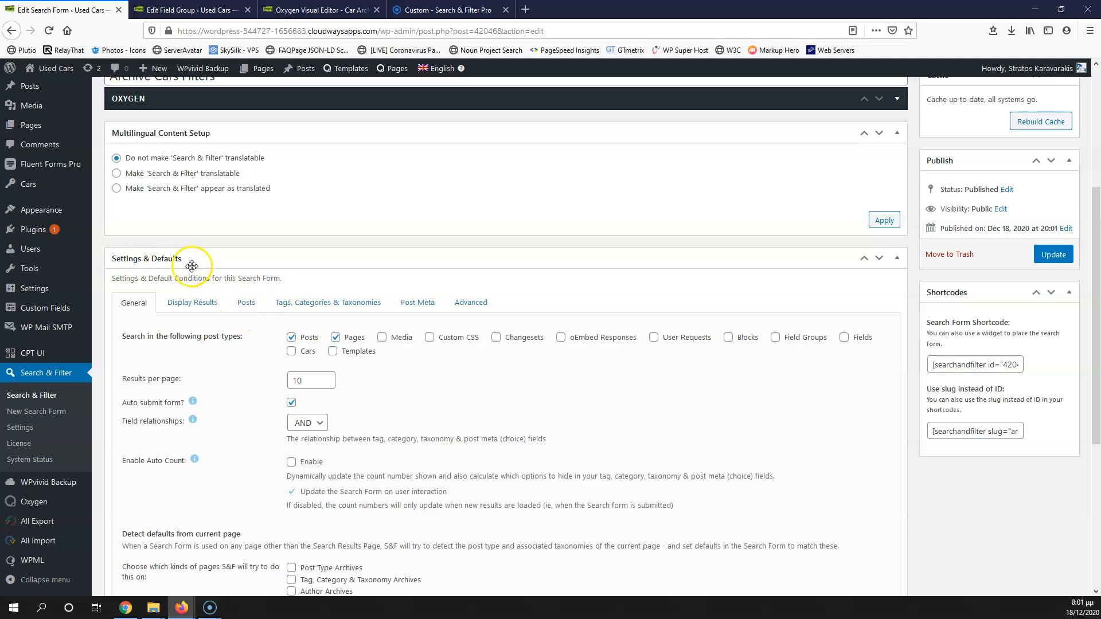
pyautogui.scroll(-2, 292, 298)
pyautogui.scroll(-3, 292, 298)
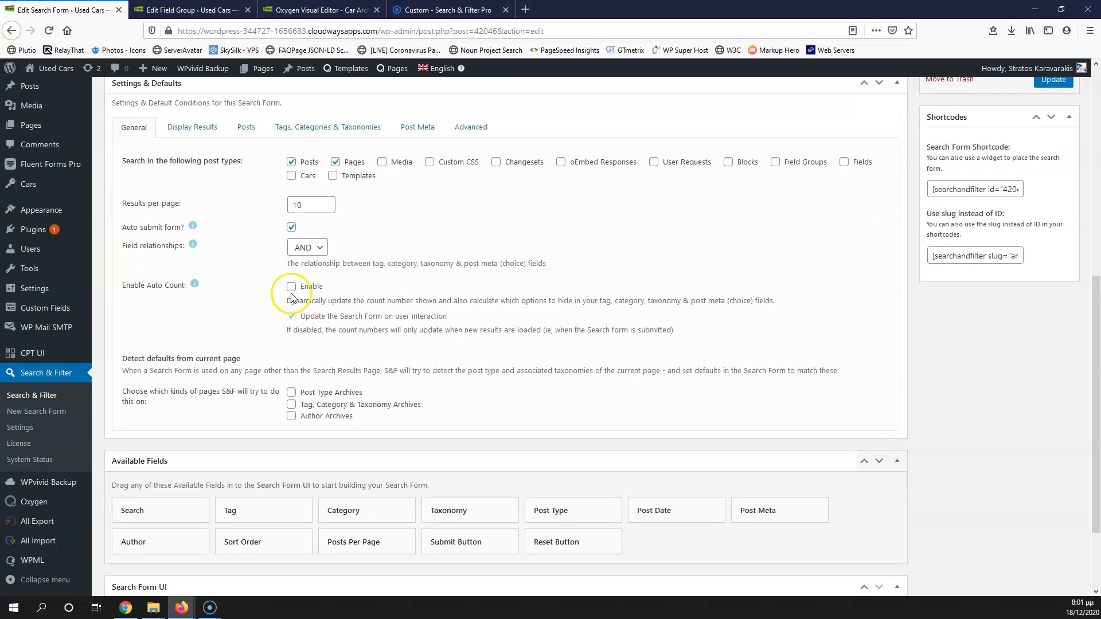
pyautogui.scroll(2, 292, 362)
pyautogui.scroll(3, 293, 292)
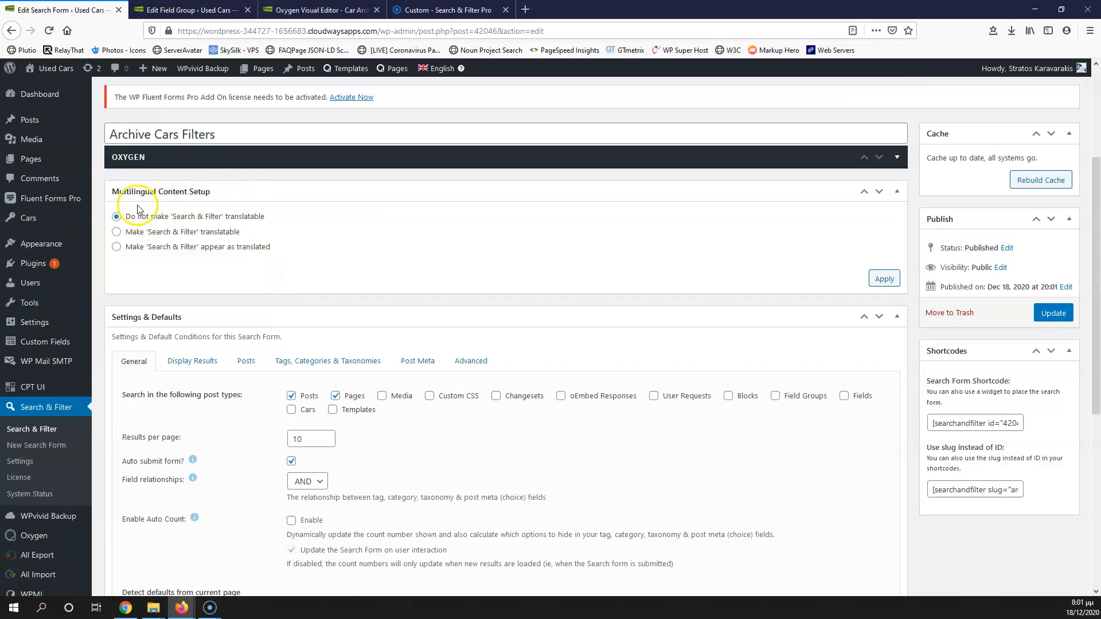
# Collapse the Multilingual Content Setup section and limit the searched post types to Cars, excluding Posts and Pages
pyautogui.click(894, 194)
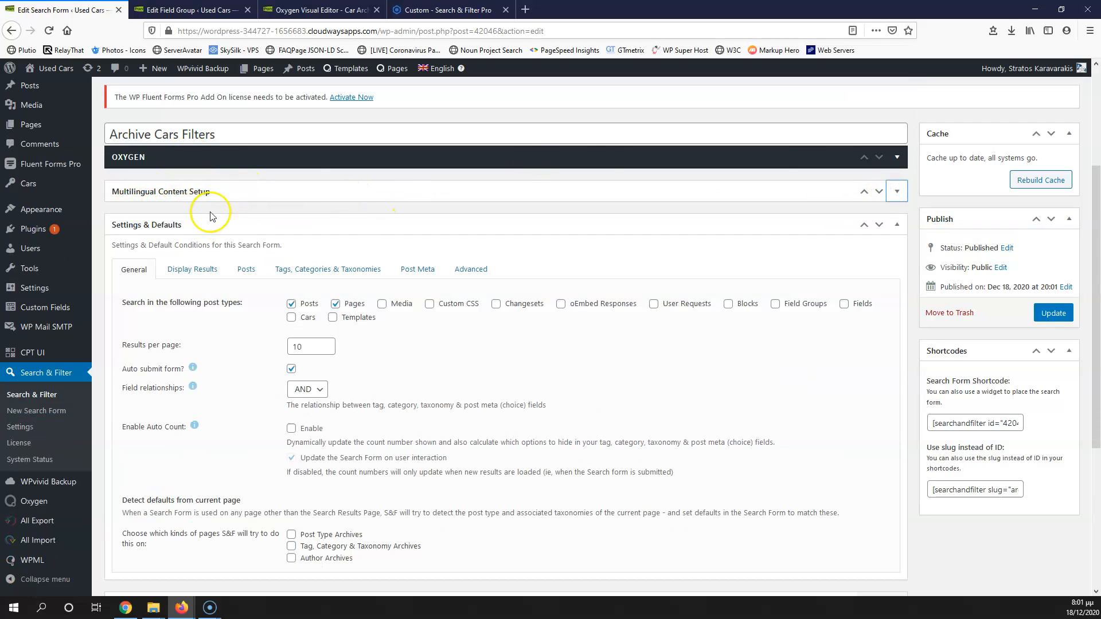
pyautogui.scroll(-2, 220, 229)
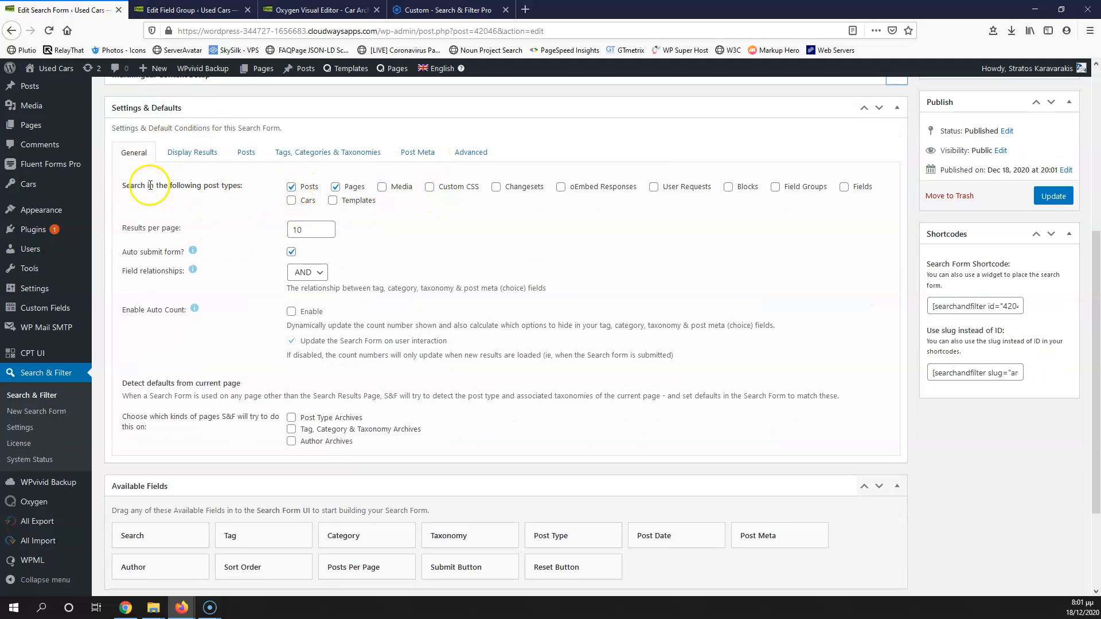
pyautogui.click(291, 186)
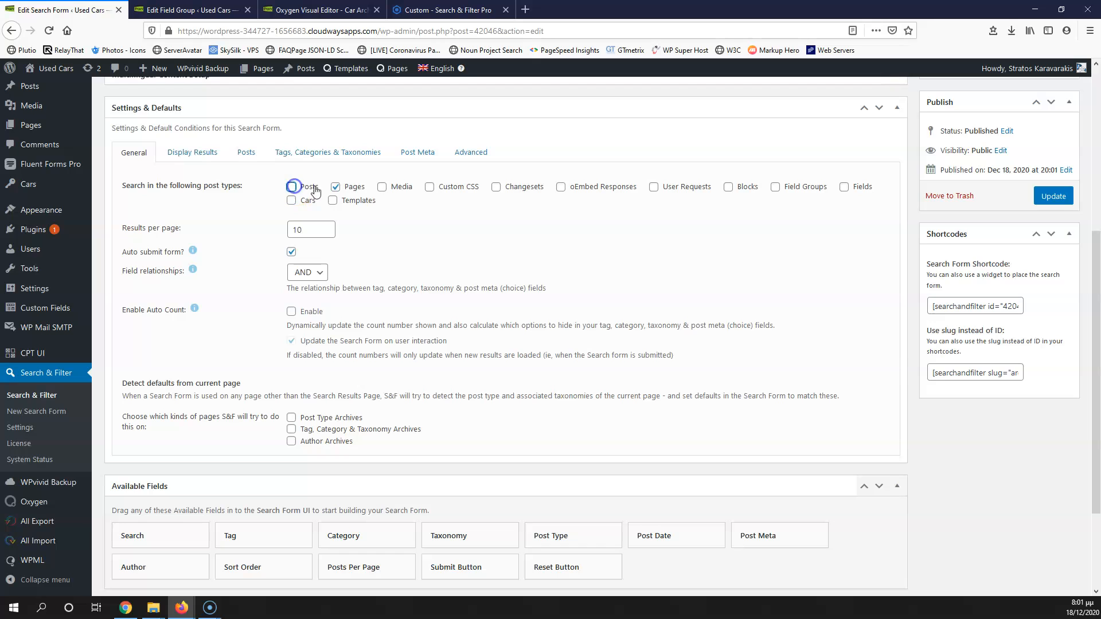
pyautogui.click(335, 187)
pyautogui.click(291, 201)
# Compare the AND and OR field relationships, keep AND, and enable Auto Count for the form
pyautogui.click(314, 232)
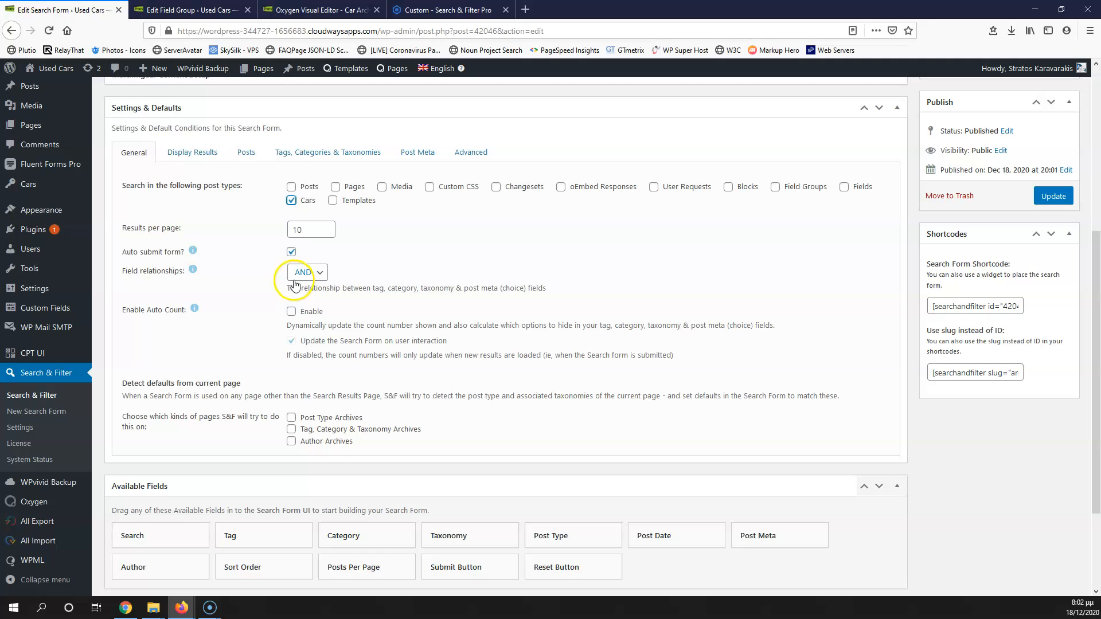
pyautogui.click(321, 273)
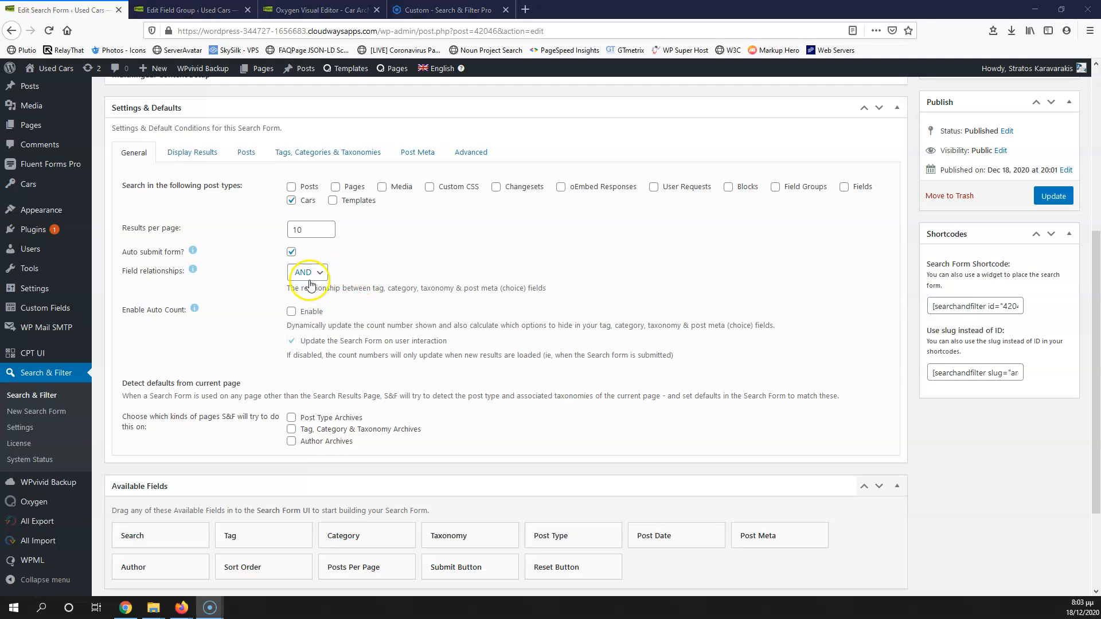
pyautogui.click(310, 274)
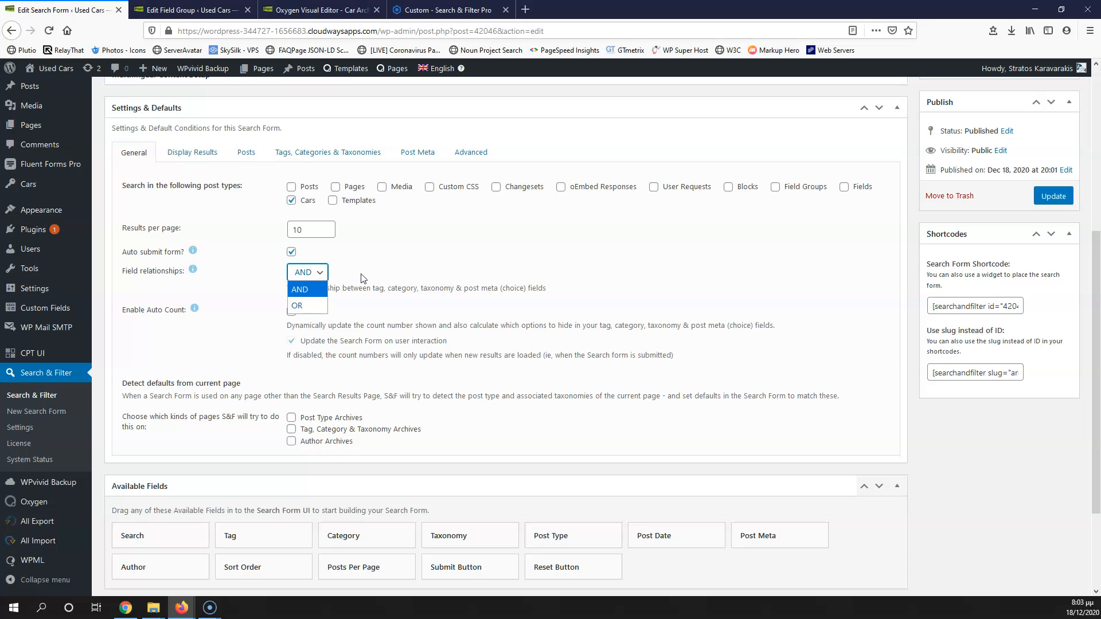
pyautogui.click(298, 289)
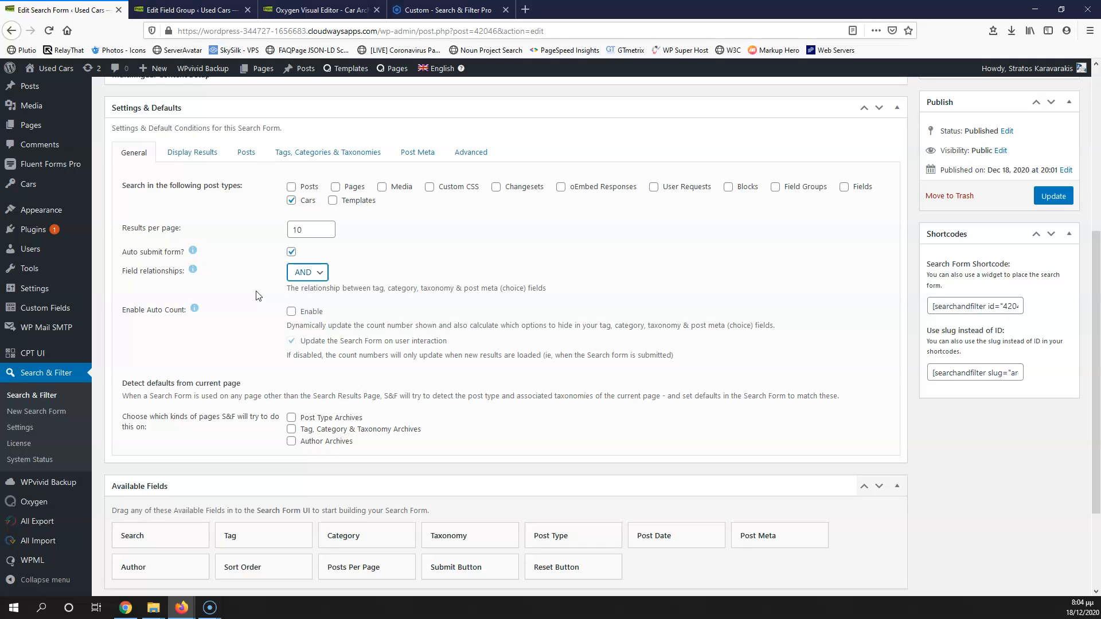
pyautogui.click(319, 273)
pyautogui.click(295, 304)
pyautogui.click(239, 292)
pyautogui.click(309, 274)
pyautogui.click(309, 290)
pyautogui.click(291, 314)
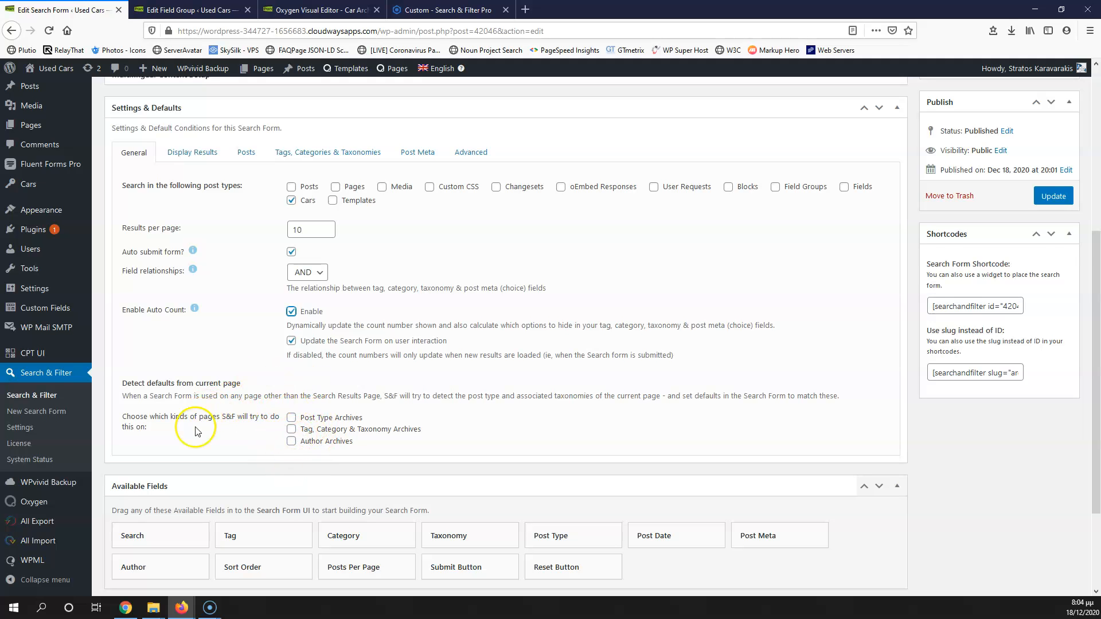
# Add a Search field to the Search Form UI and set its screen reader text to "Search"
pyautogui.scroll(-2, 196, 428)
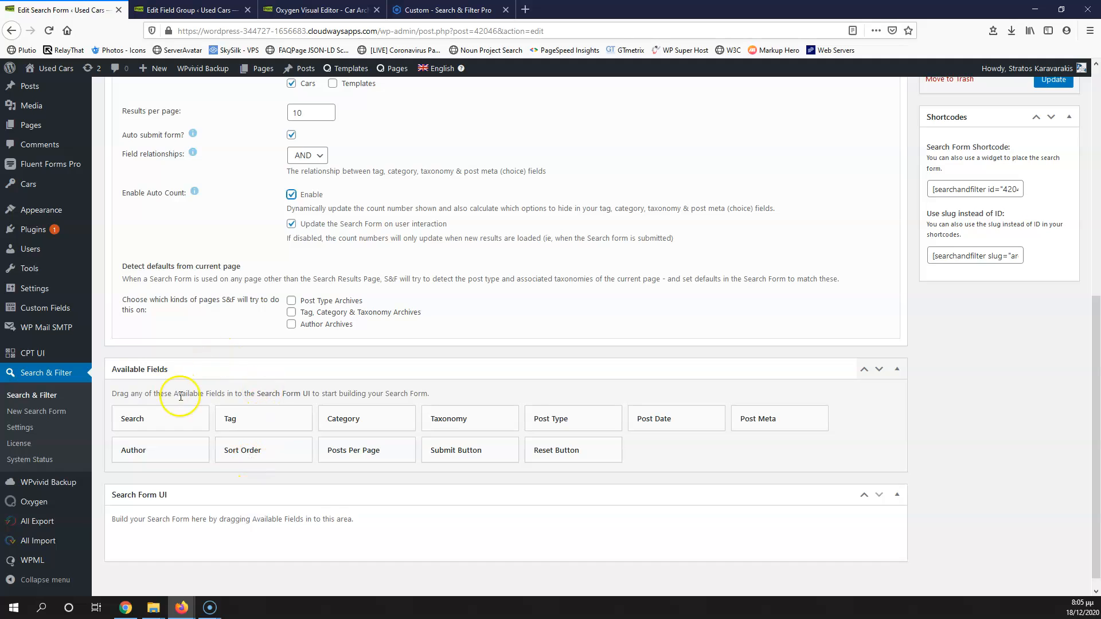
pyautogui.scroll(-1, 332, 410)
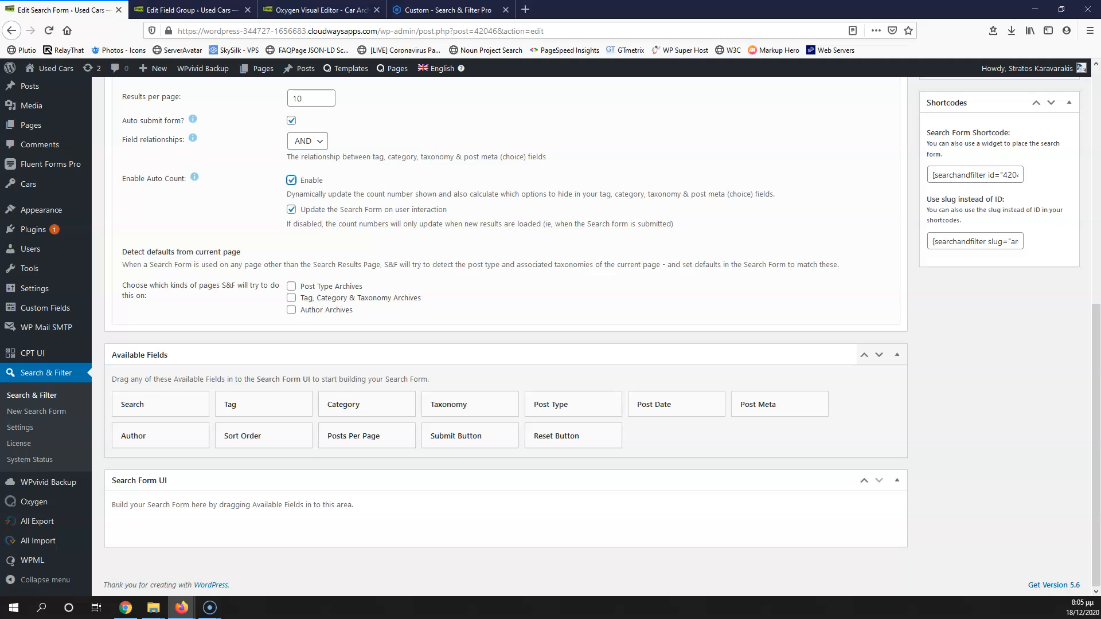
pyautogui.moveTo(162, 406); pyautogui.dragTo(178, 499)
pyautogui.scroll(-2, 189, 467)
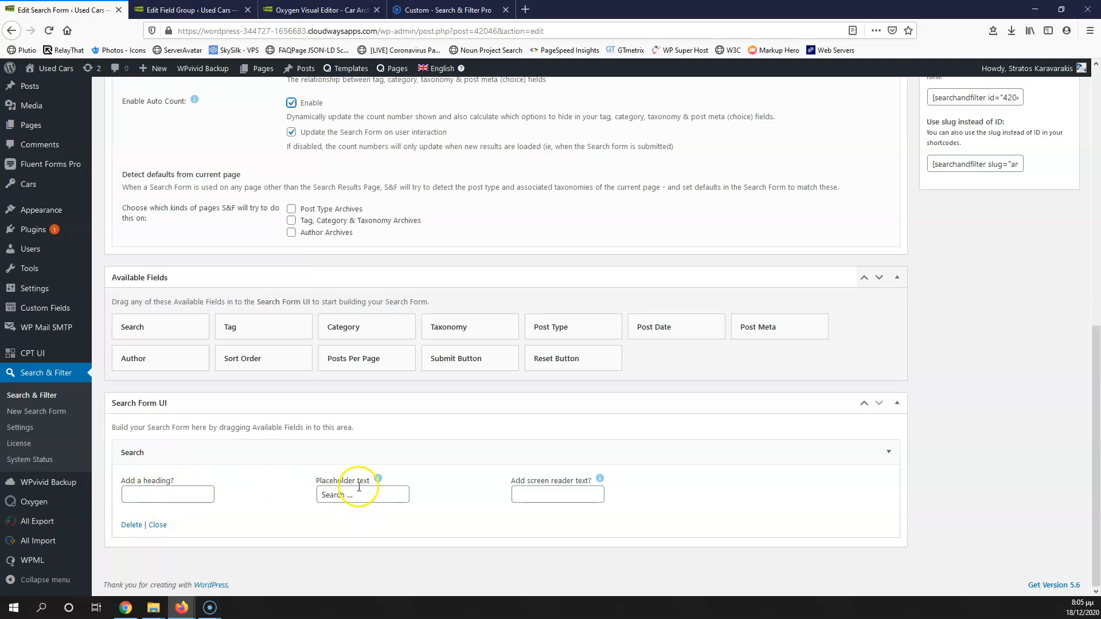
pyautogui.doubleClick(331, 496)
pyautogui.hotkey('ctrl', 'c')
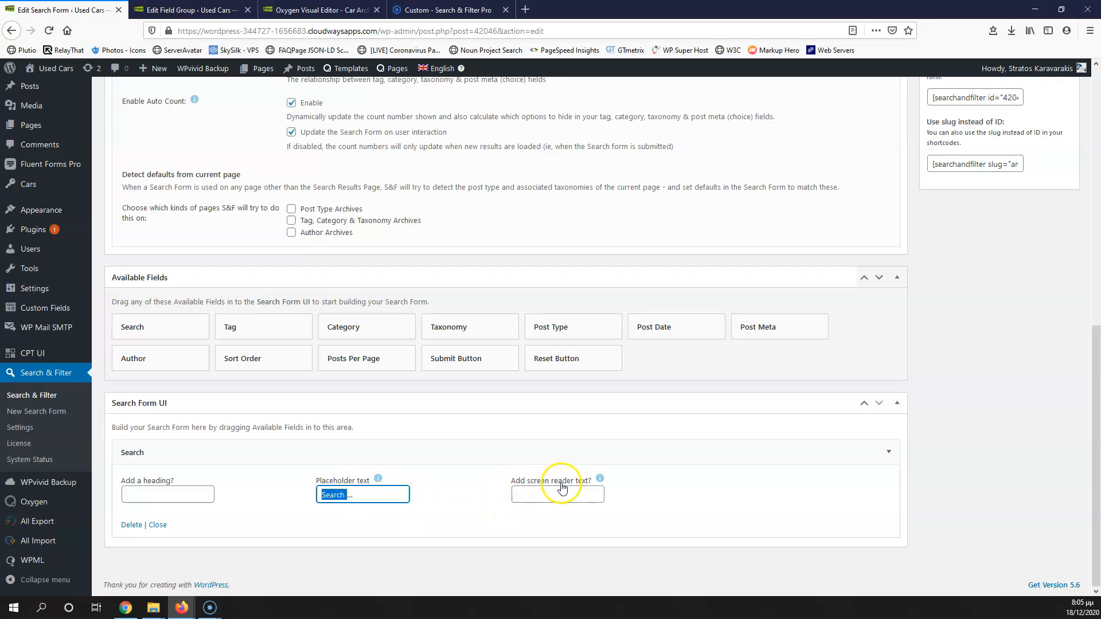
pyautogui.click(538, 493)
pyautogui.hotkey('ctrl', 'v')
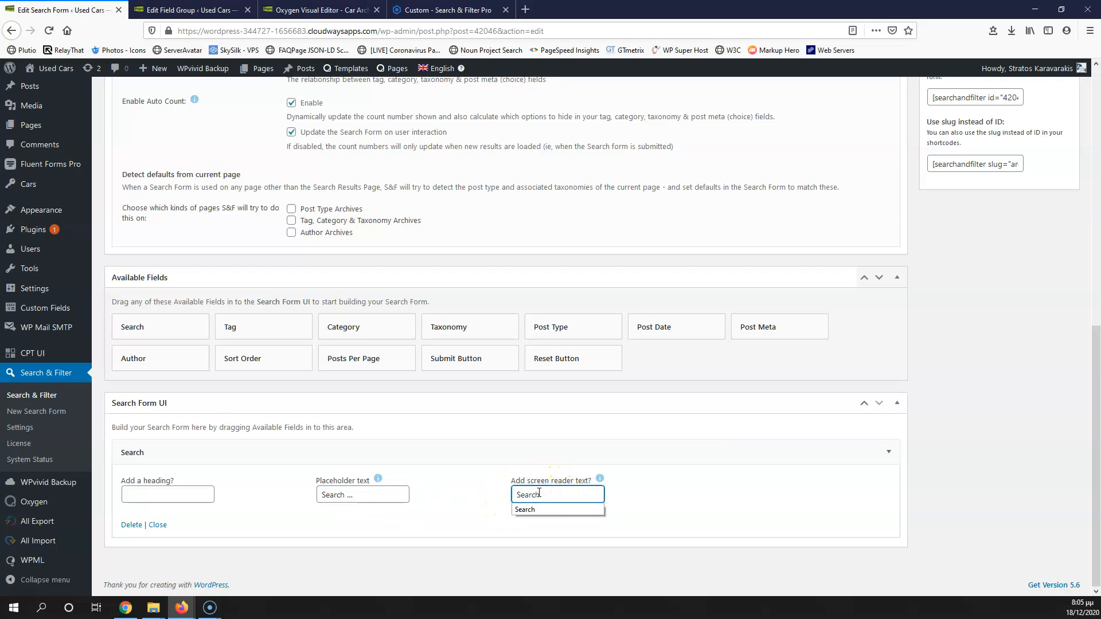
pyautogui.click(550, 496)
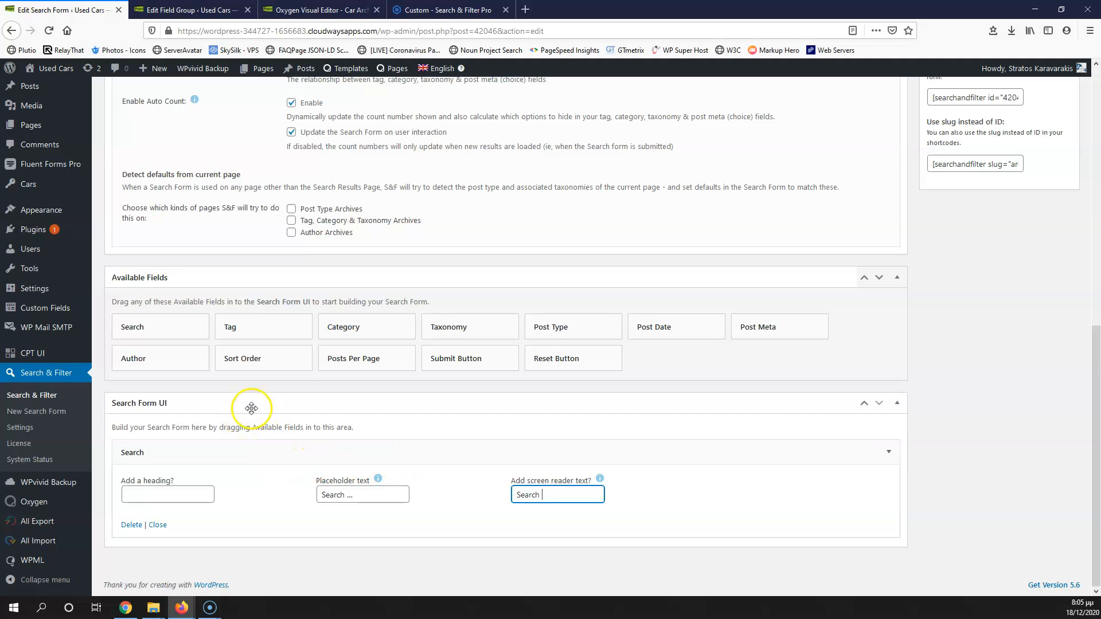
# Add a Taxonomy field to the Search Form UI and collapse the Search field's settings
pyautogui.click(897, 403)
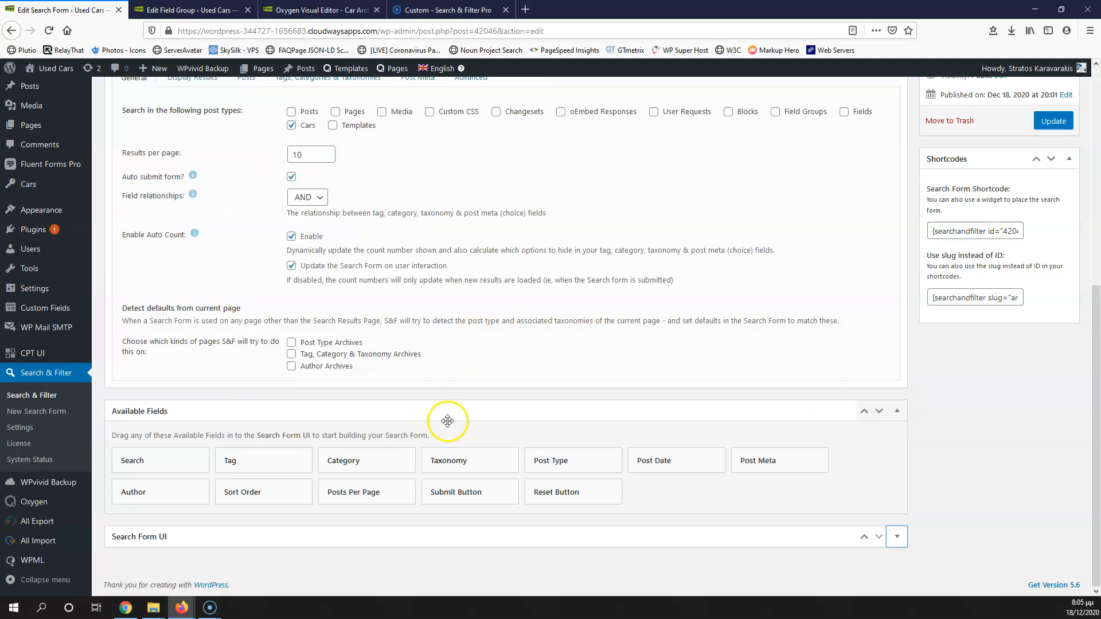
pyautogui.moveTo(474, 457); pyautogui.dragTo(262, 541)
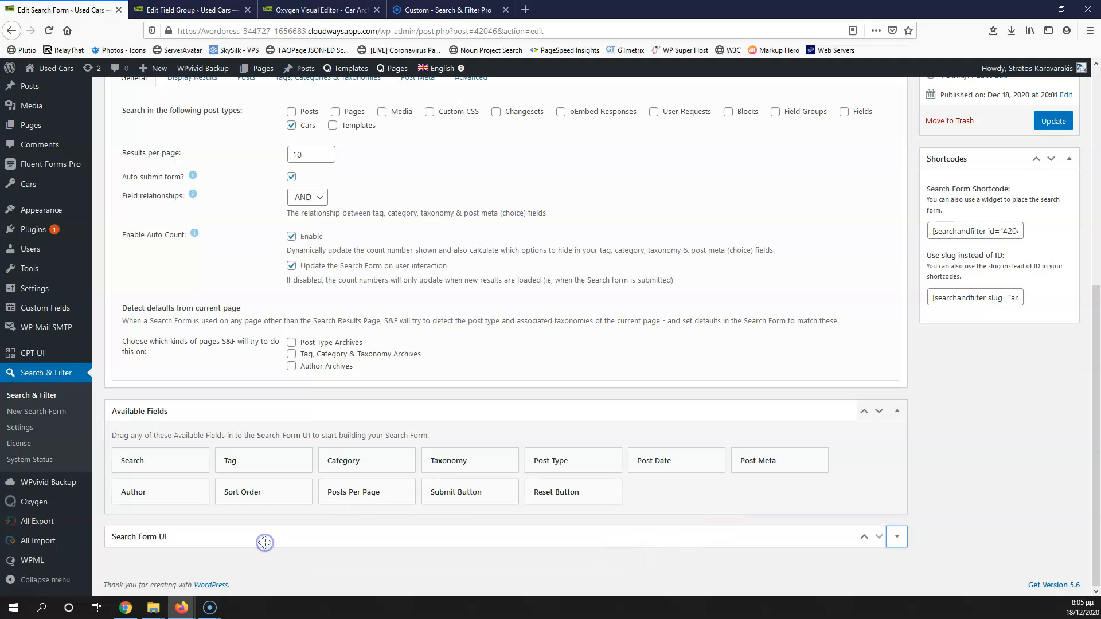
pyautogui.click(896, 539)
pyautogui.scroll(-3, 713, 442)
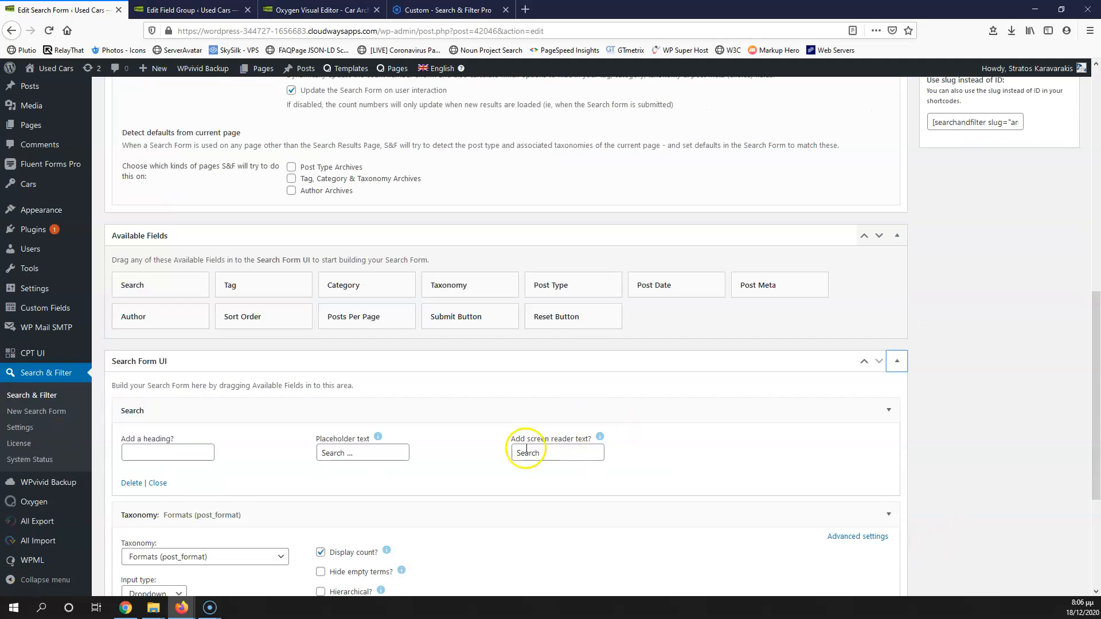
pyautogui.click(889, 410)
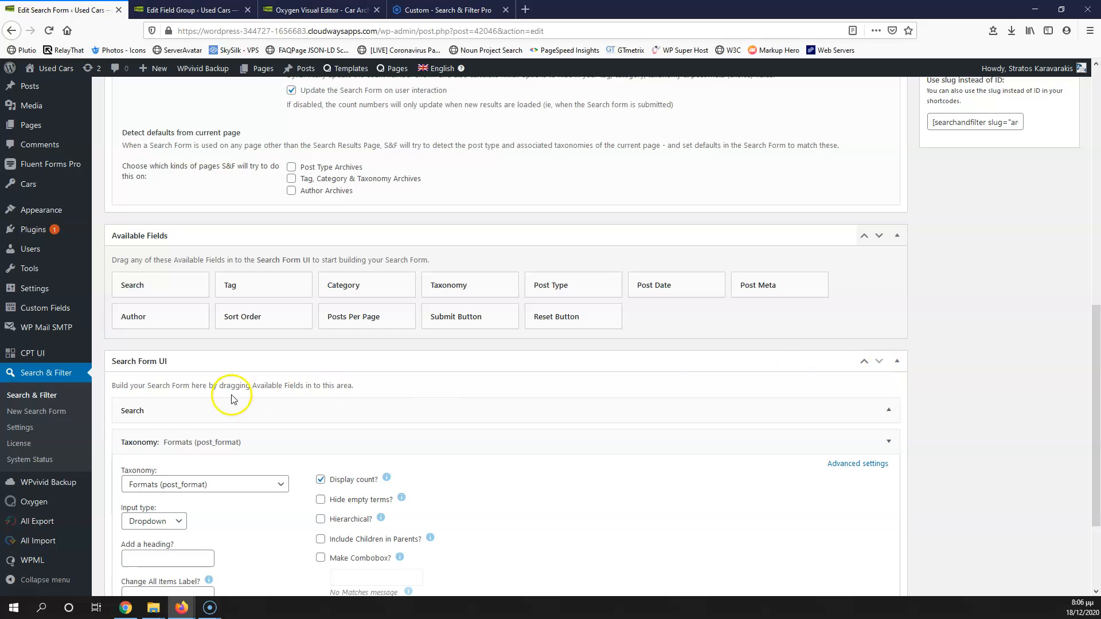
# Set the Taxonomy field to Car Manufacturs (manufactur) and keep Dropdown as its input type
pyautogui.scroll(-1, 232, 400)
pyautogui.scroll(-2, 235, 322)
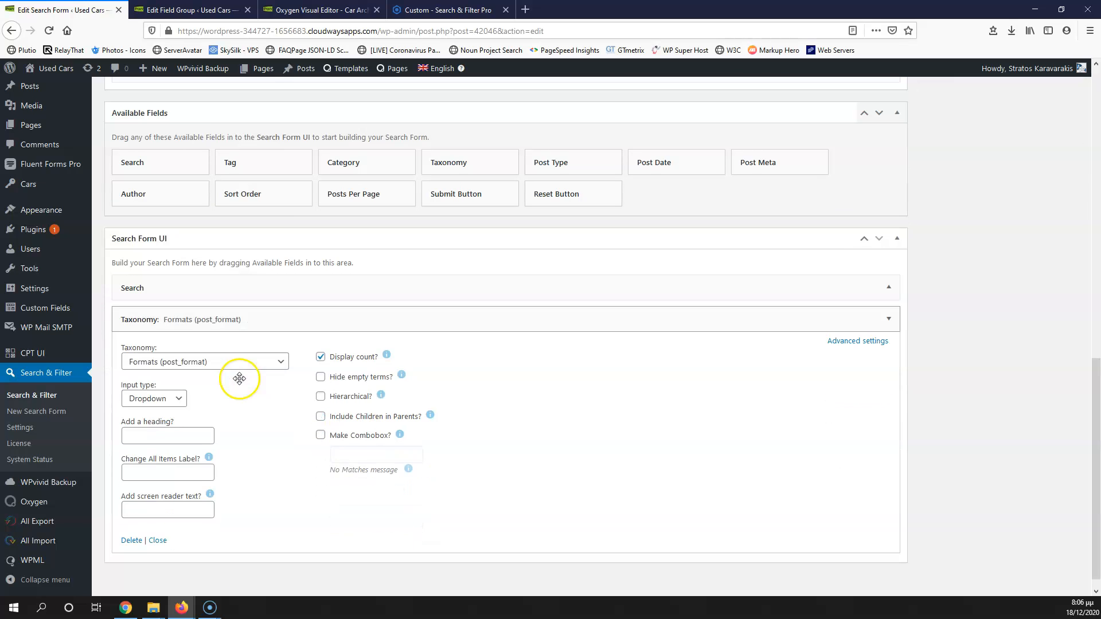
pyautogui.click(215, 346)
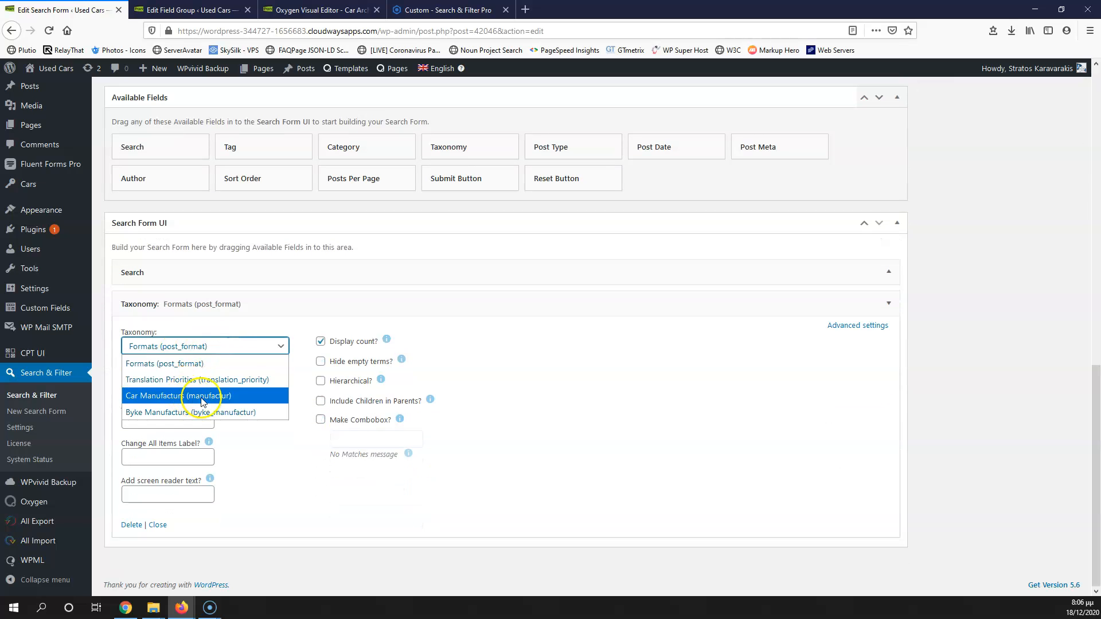
pyautogui.click(246, 396)
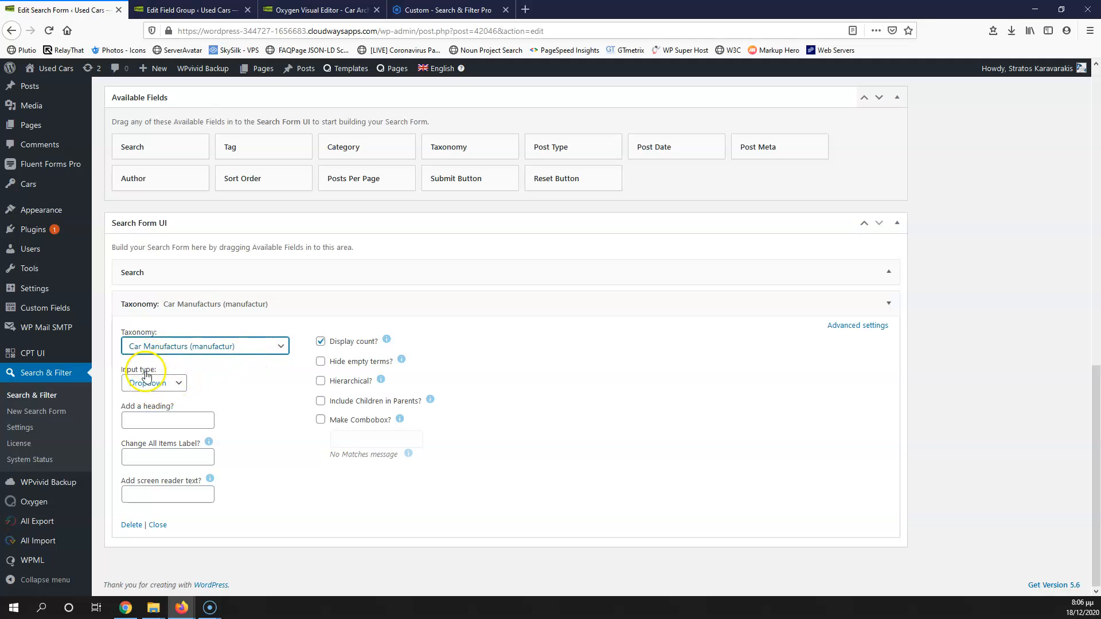
pyautogui.click(170, 392)
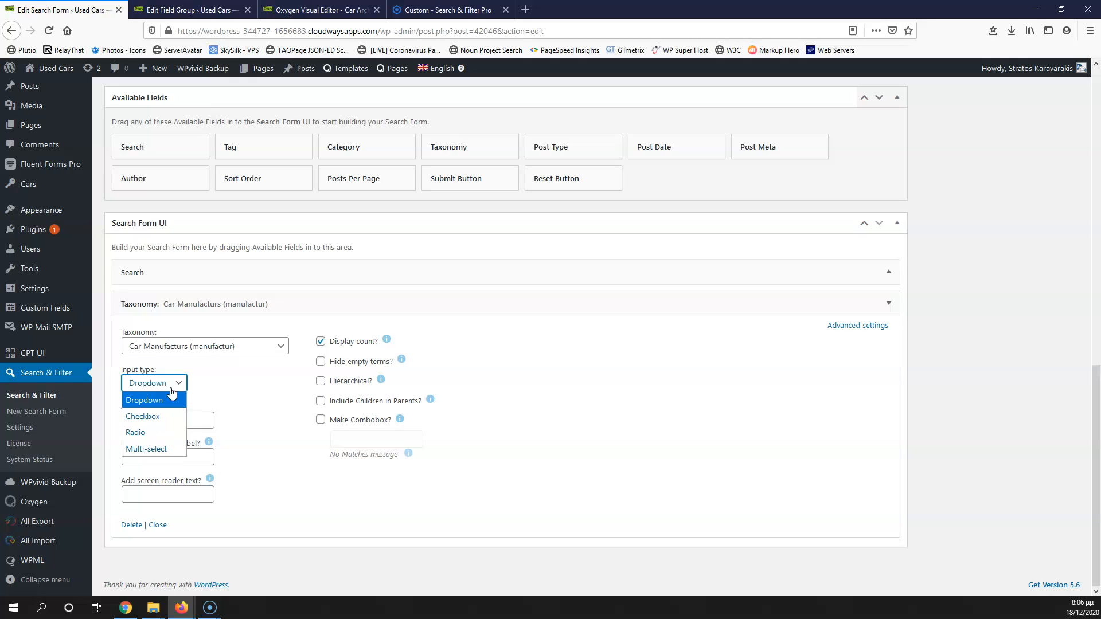
pyautogui.doubleClick(213, 388)
# Give the taxonomy field the heading "Maker" and use "Select a Meaker" for its all-items label and screen reader text
pyautogui.click(161, 422)
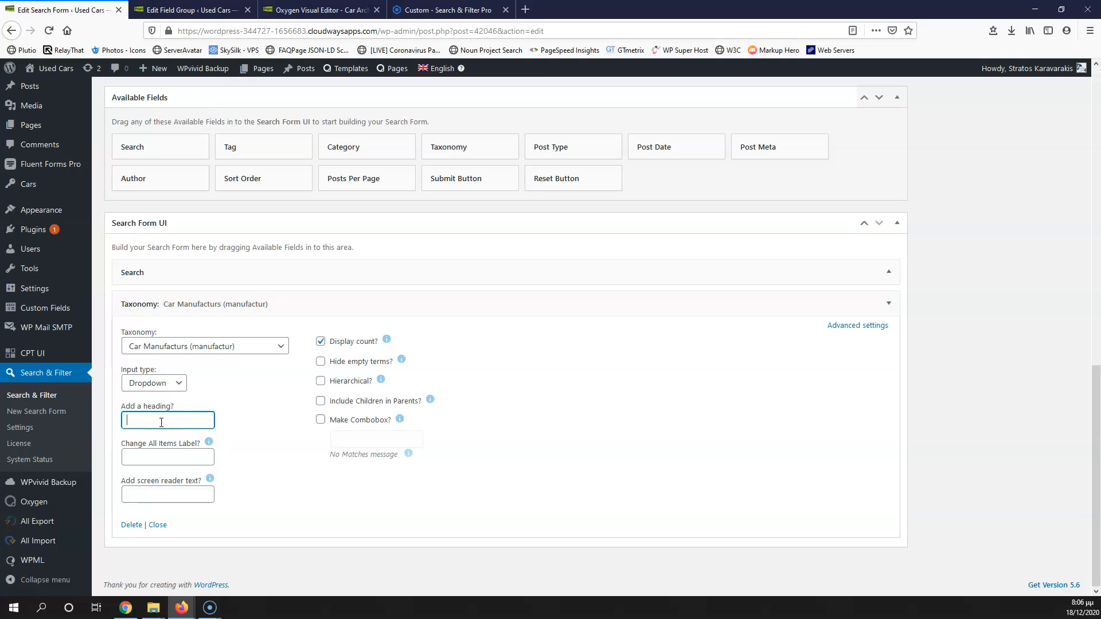
pyautogui.write('Maker')
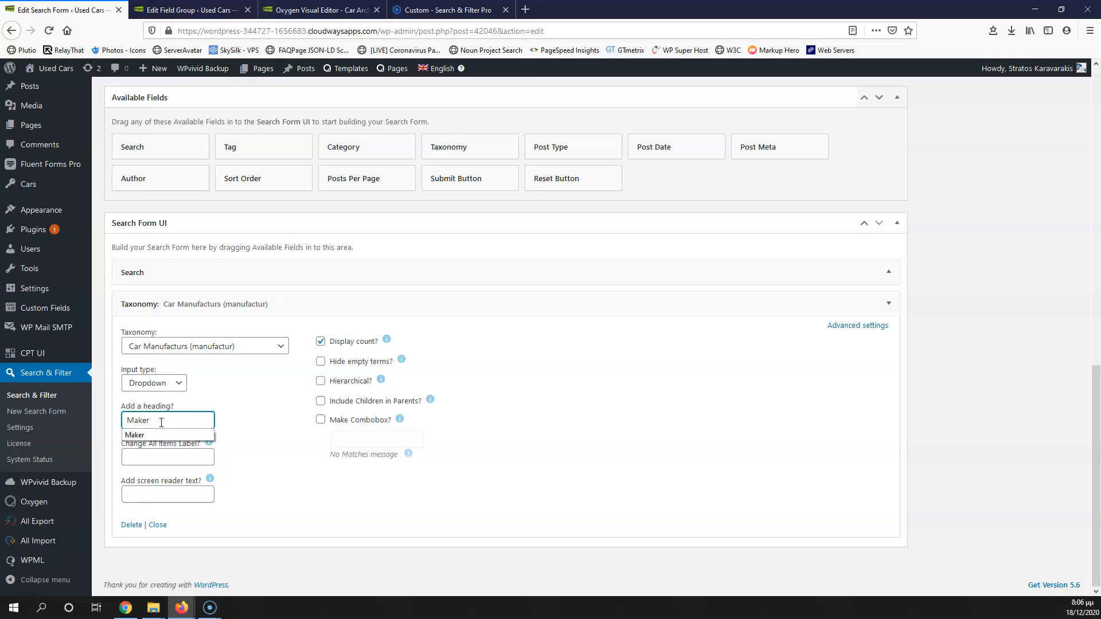
pyautogui.click(157, 458)
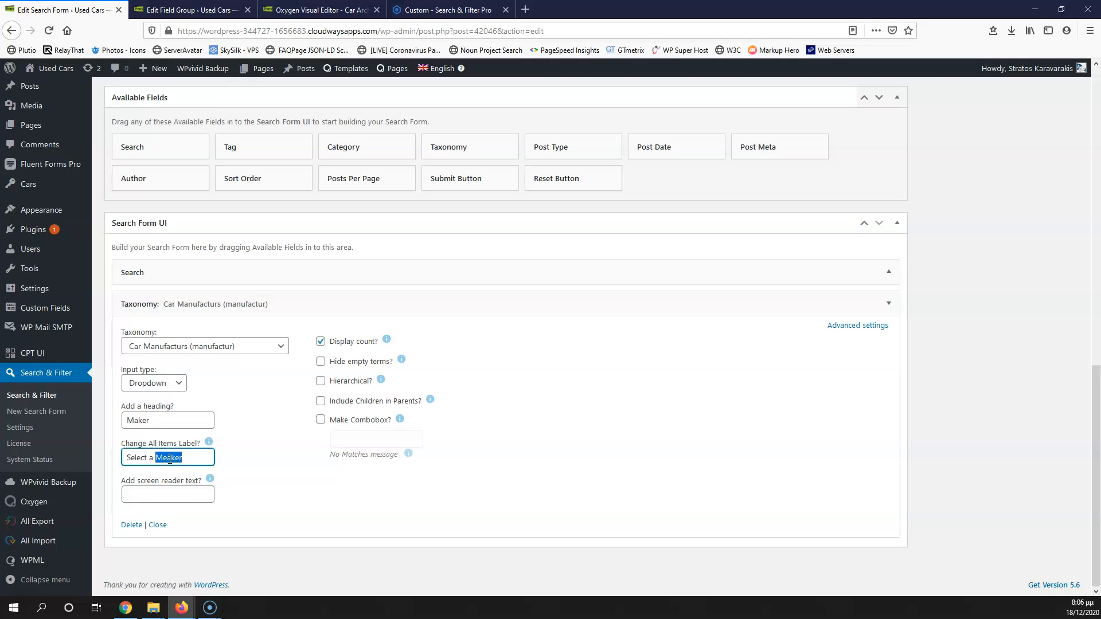
pyautogui.click(166, 495)
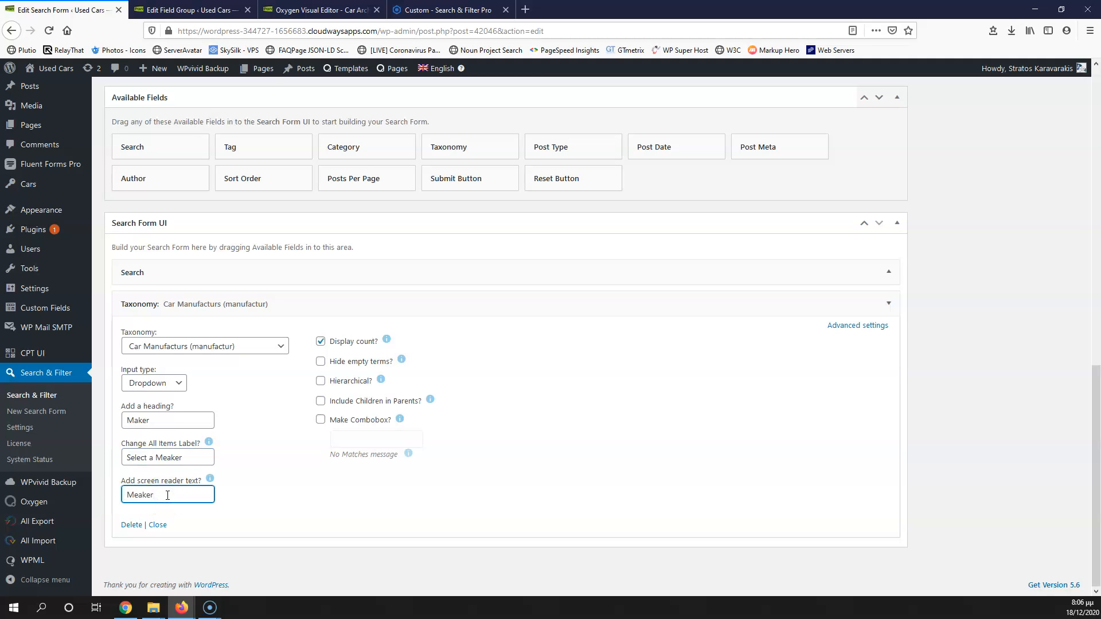
pyautogui.moveTo(188, 456); pyautogui.dragTo(39, 454)
pyautogui.moveTo(156, 495); pyautogui.dragTo(58, 485)
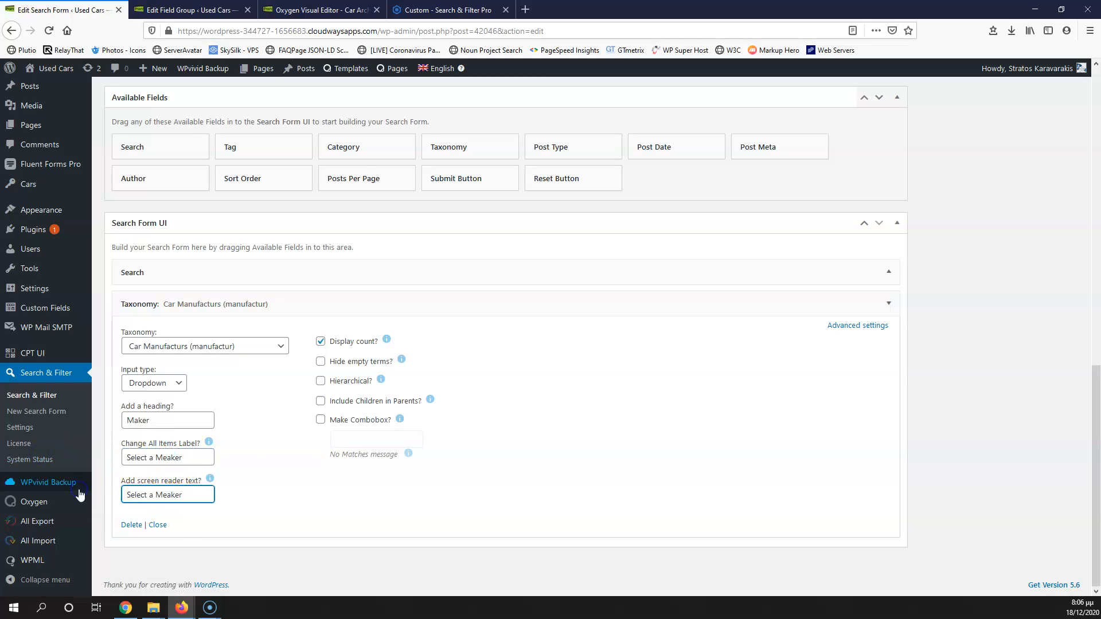
# Turn off Display count and turn on Hide empty terms for the Car Manufacturs taxonomy field, then collapse its settings
pyautogui.click(321, 343)
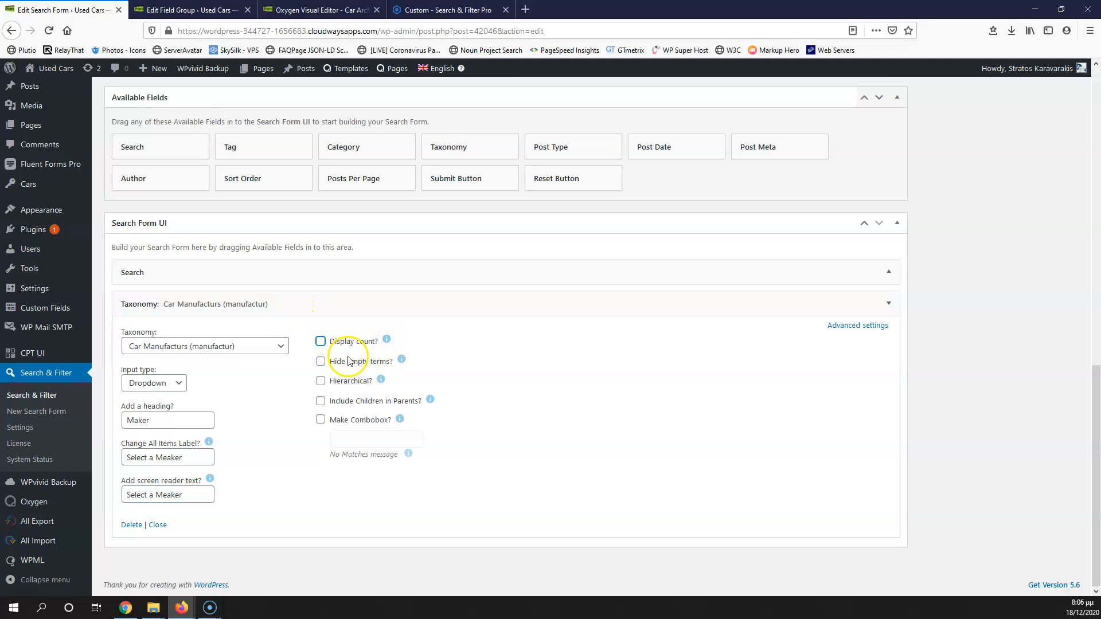
pyautogui.click(320, 361)
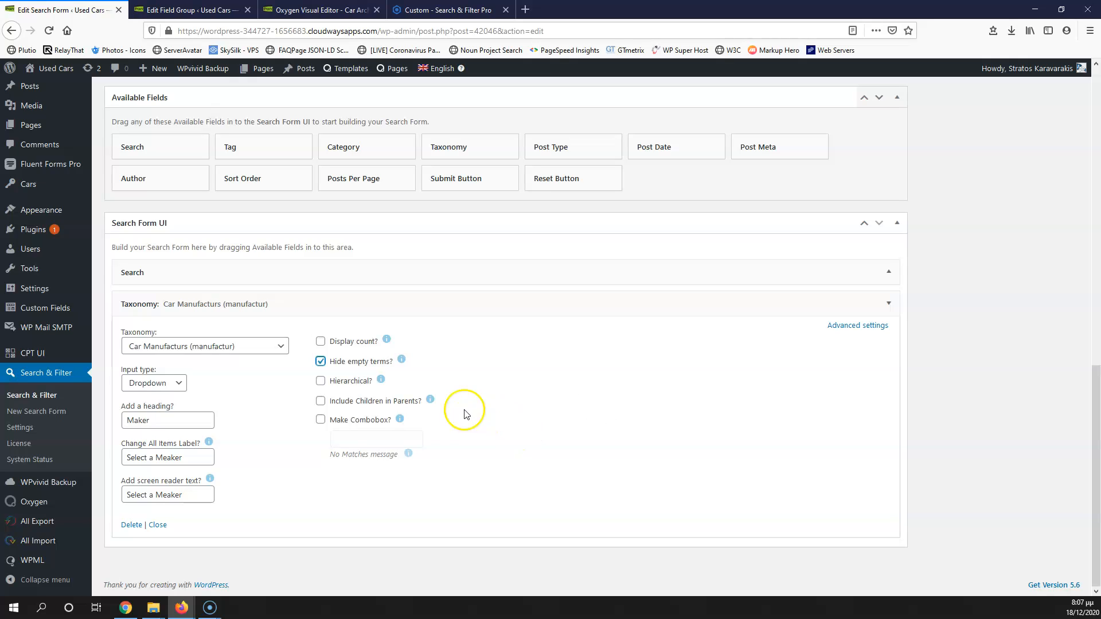
pyautogui.click(890, 305)
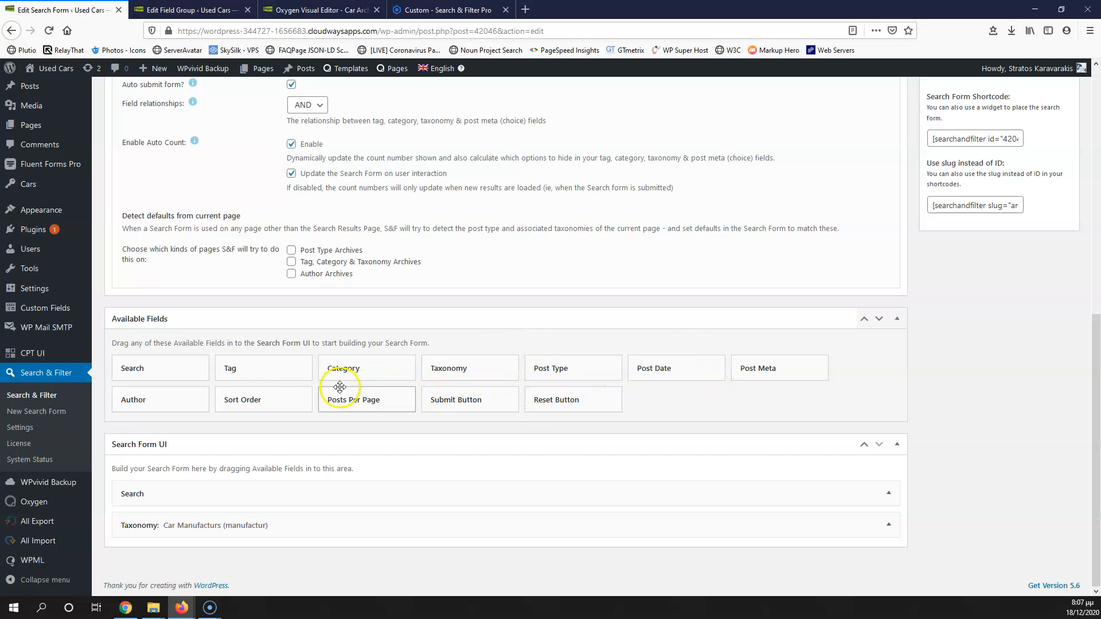
# Add a Post Meta field to the Search Form UI below the Car Manufacturs taxonomy field
pyautogui.moveTo(781, 369); pyautogui.dragTo(189, 555)
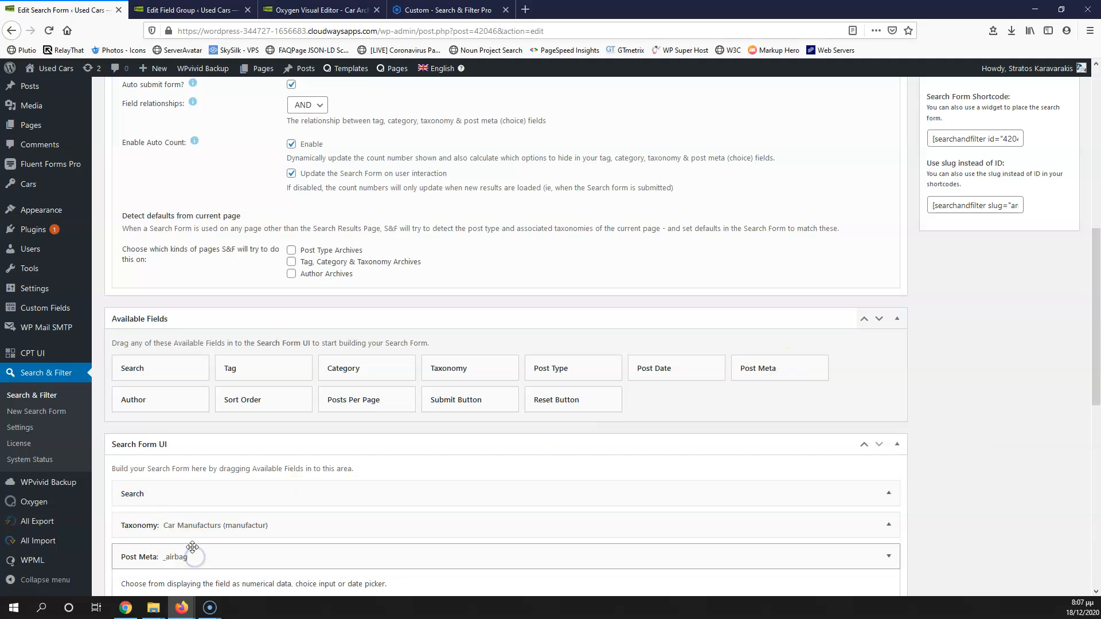
pyautogui.scroll(-4, 226, 423)
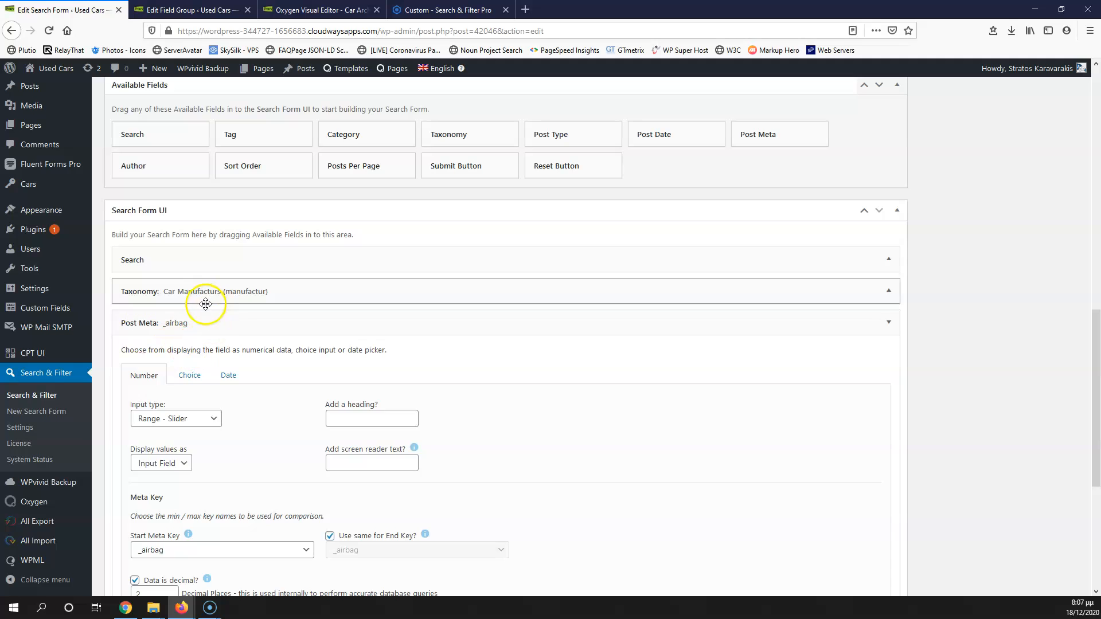
pyautogui.moveTo(56, 360)
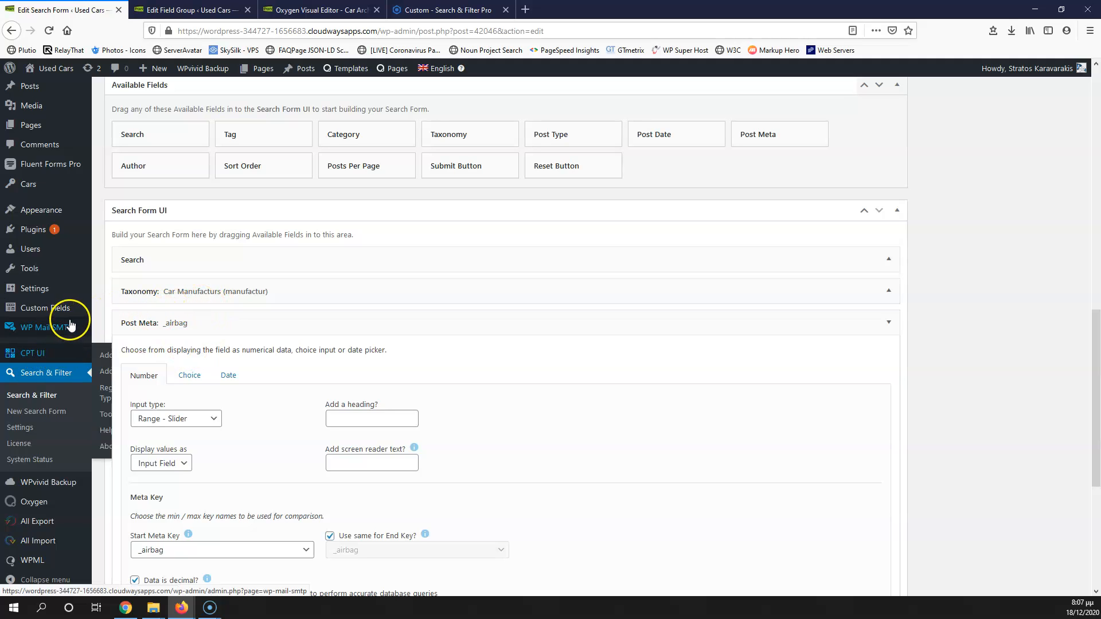
pyautogui.moveTo(80, 314)
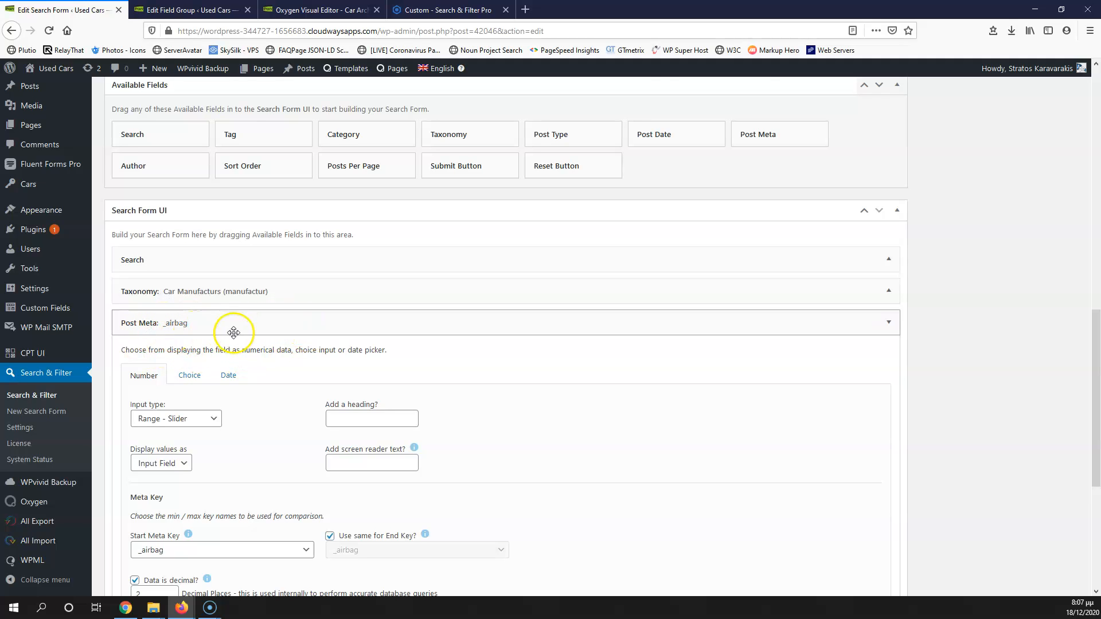
pyautogui.scroll(-2, 475, 360)
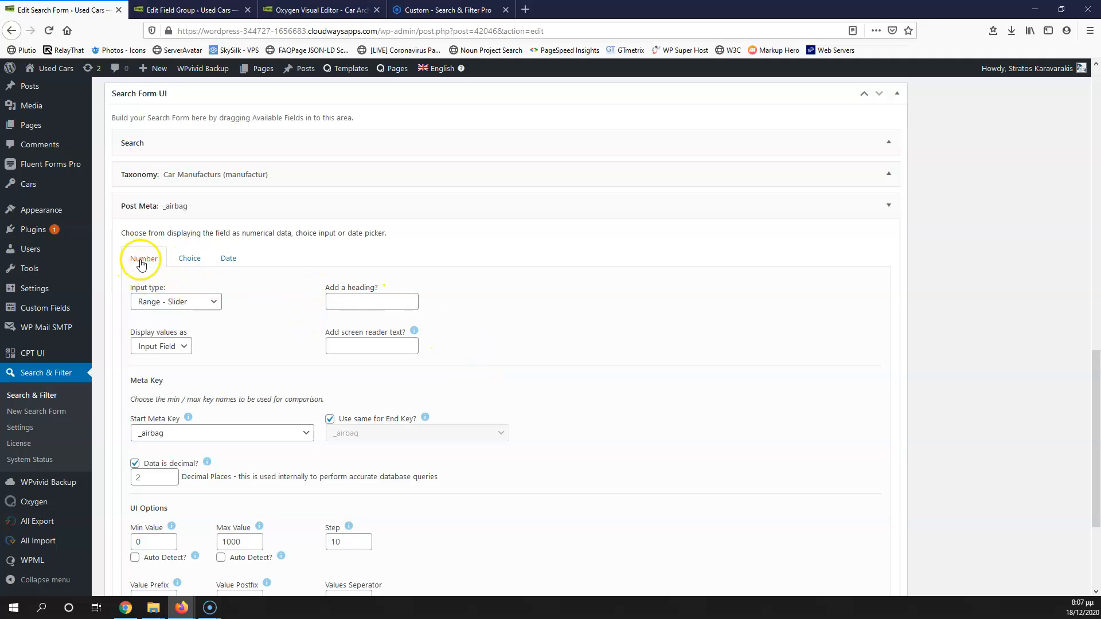
# Compare the input types offered for Number, Choice and Date data, and set the Post Meta field to Choice
pyautogui.click(200, 304)
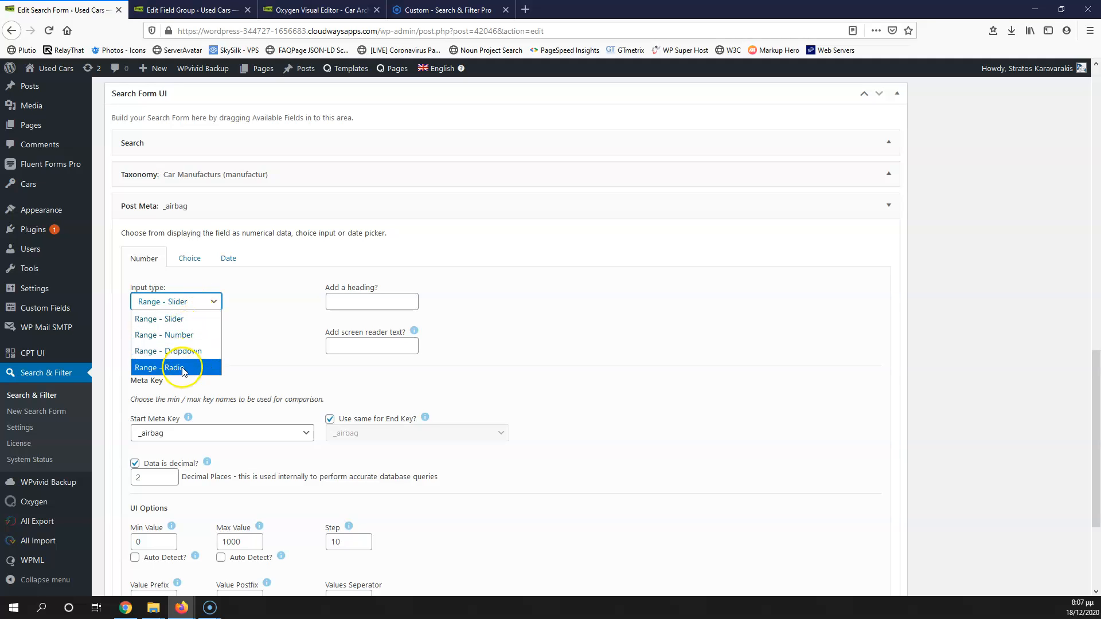
pyautogui.click(185, 261)
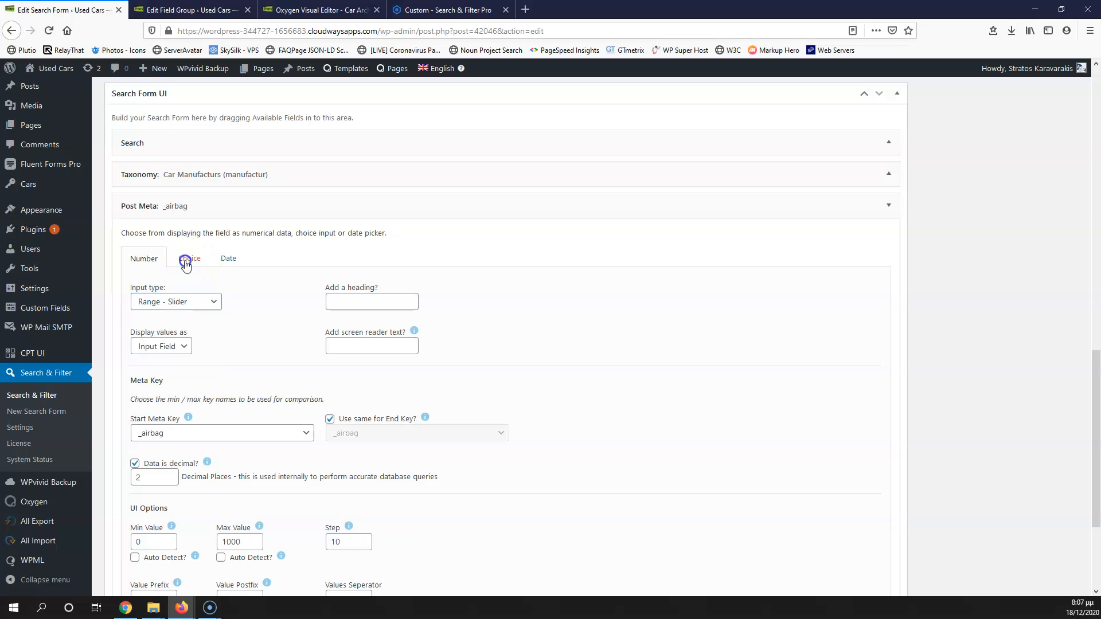
pyautogui.click(175, 304)
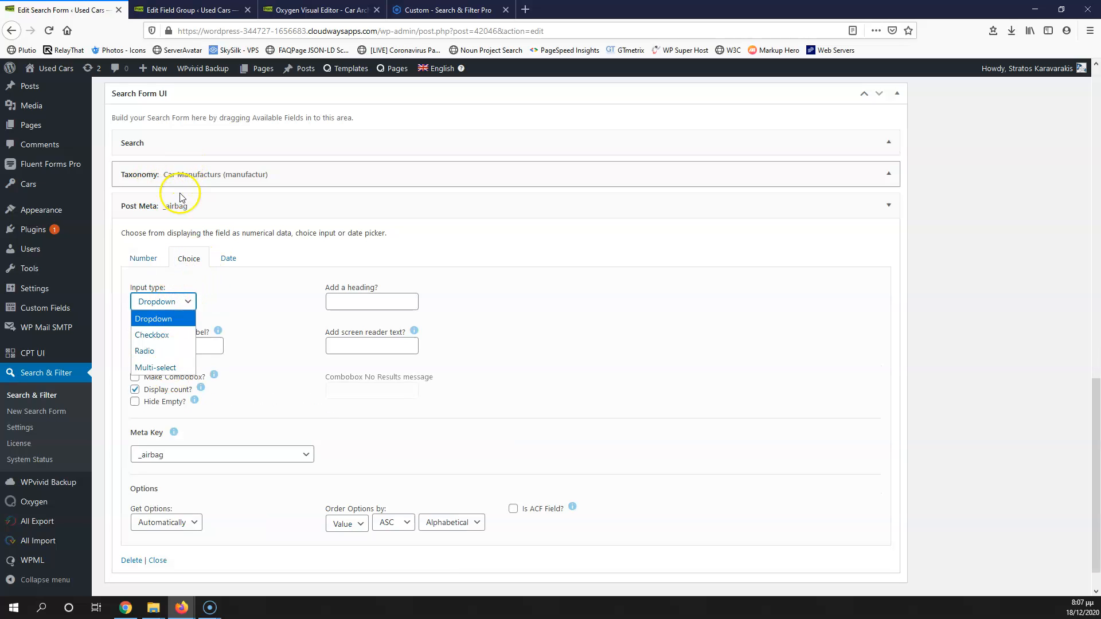
pyautogui.click(231, 259)
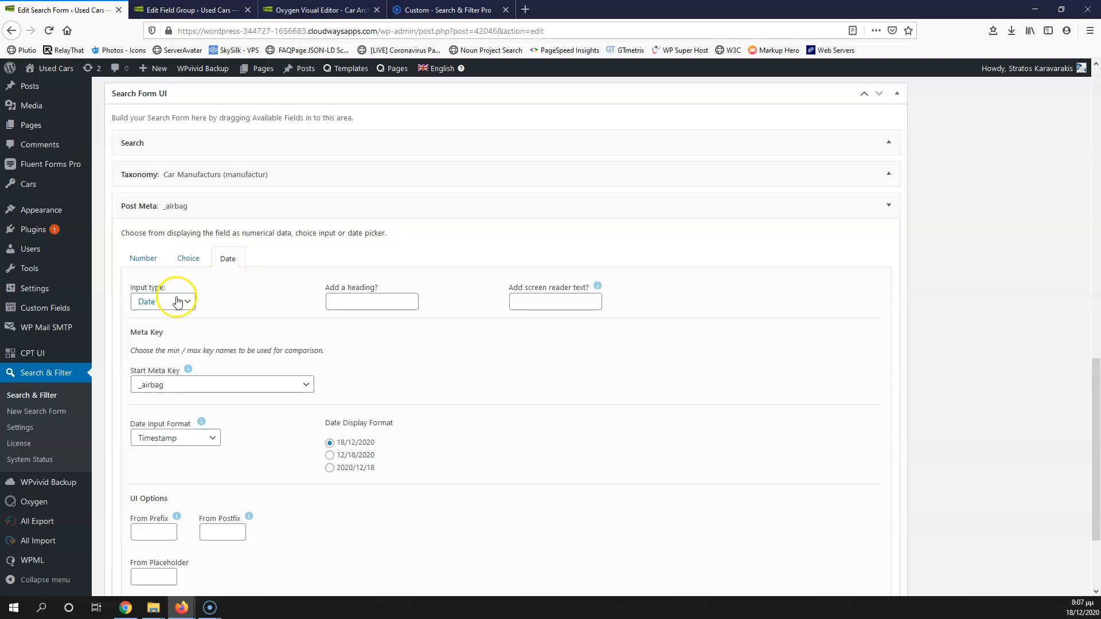
pyautogui.click(167, 304)
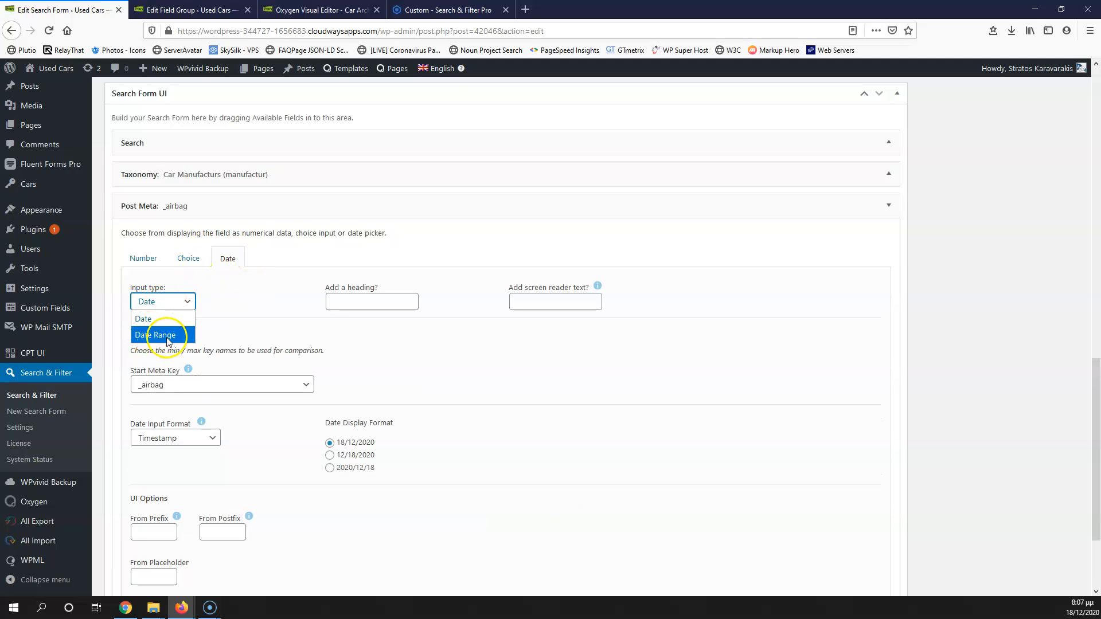
pyautogui.click(190, 260)
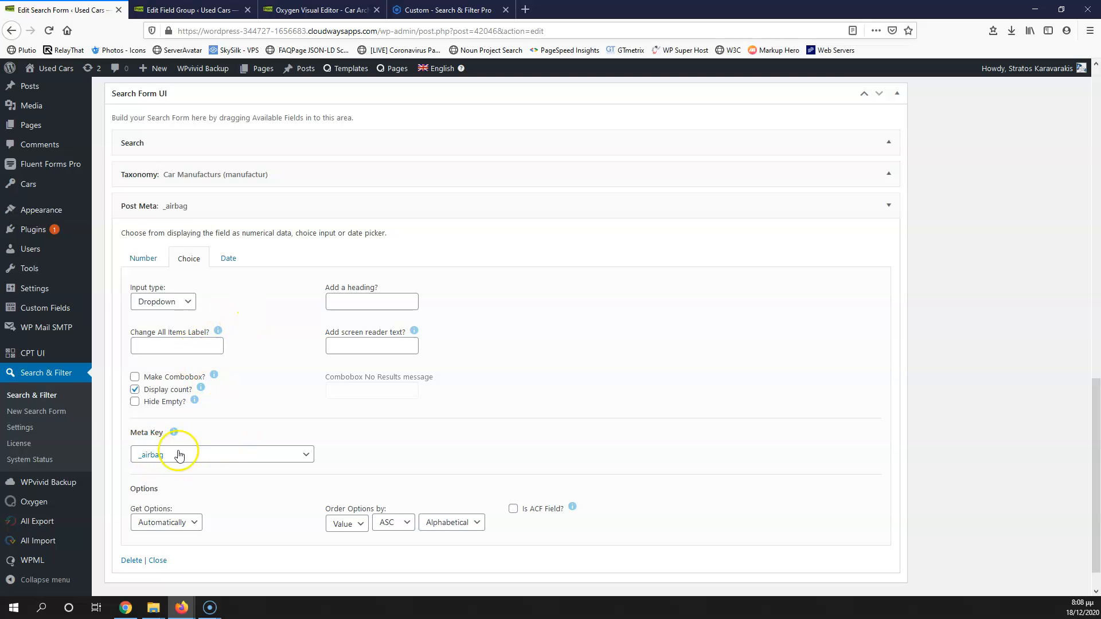
# Switch to the ACF field group page and examine the names of the car fields, including car-km and car-cc
pyautogui.click(191, 9)
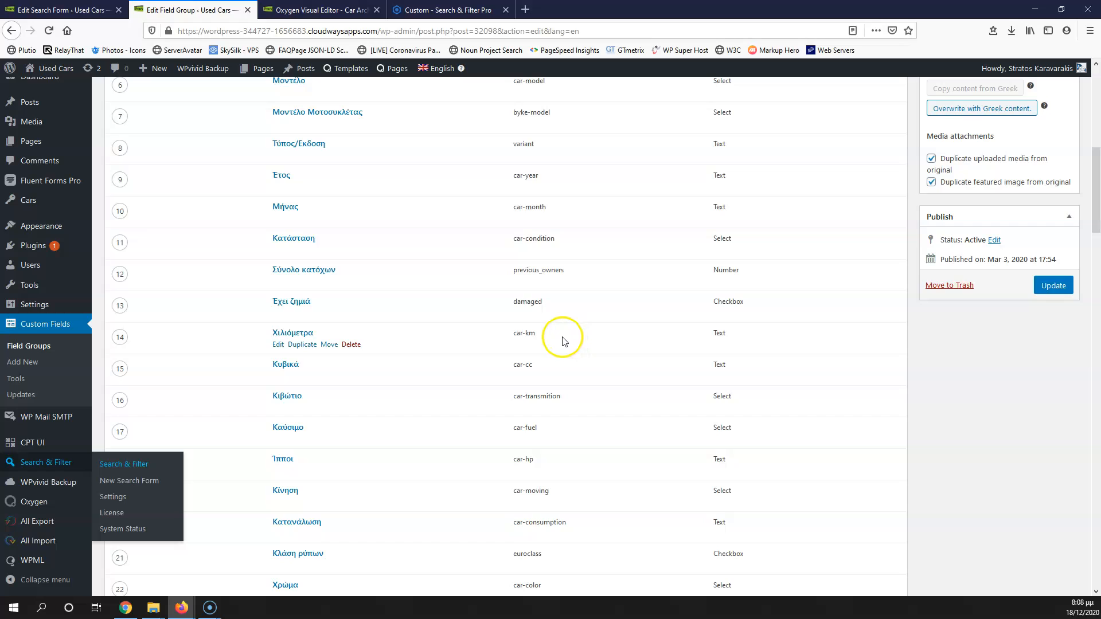
pyautogui.scroll(3, 562, 338)
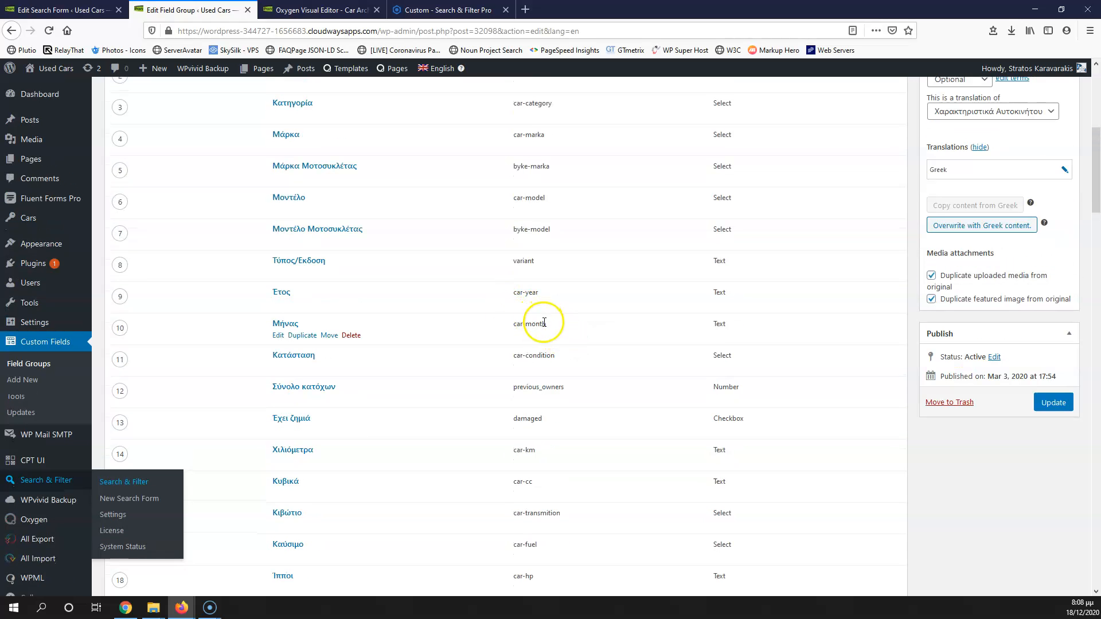
pyautogui.scroll(1, 545, 323)
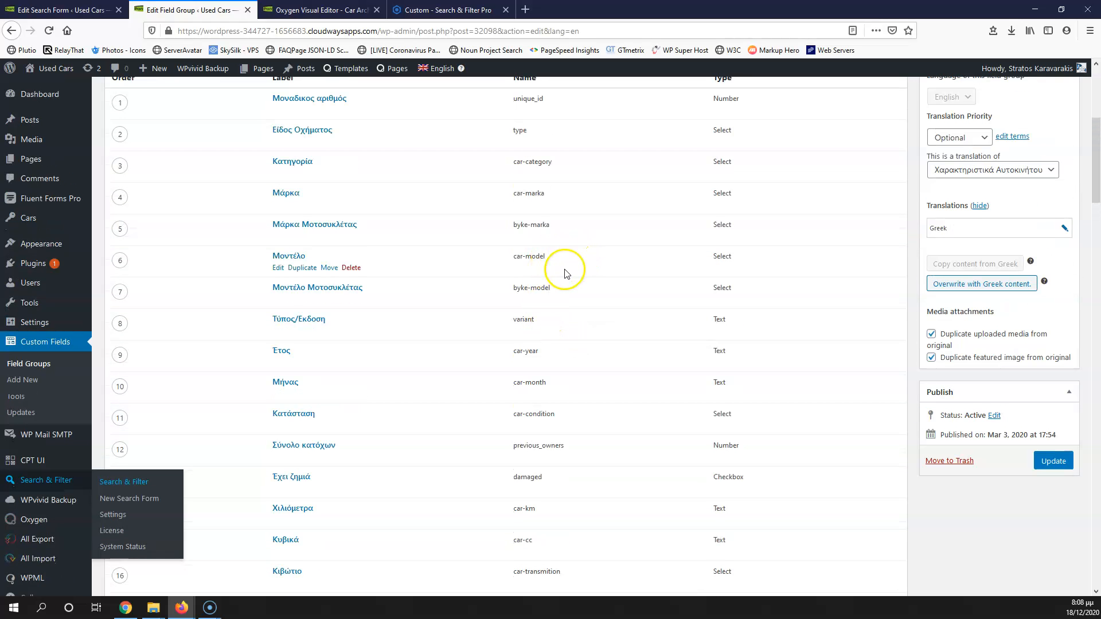
pyautogui.scroll(1, 567, 274)
pyautogui.scroll(-1, 565, 270)
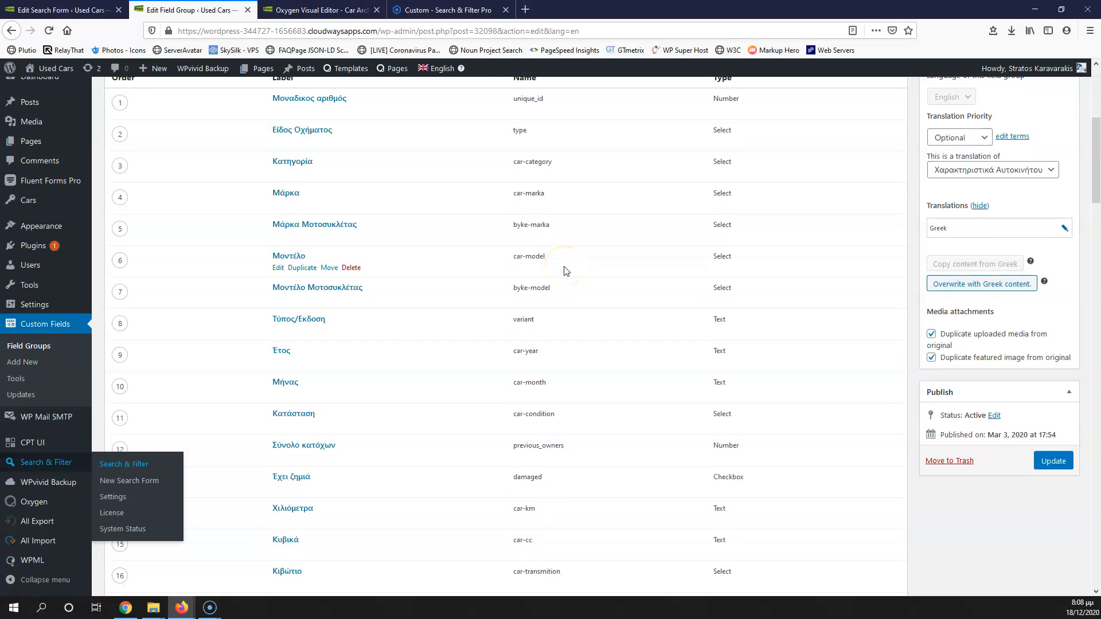
pyautogui.scroll(-2, 565, 271)
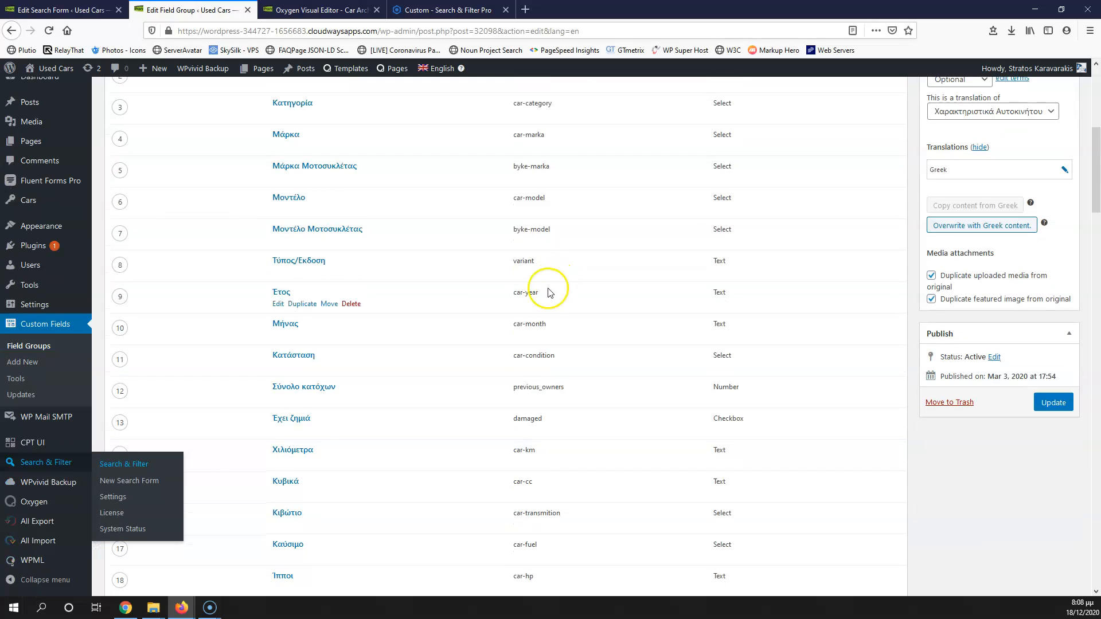
pyautogui.scroll(-3, 541, 354)
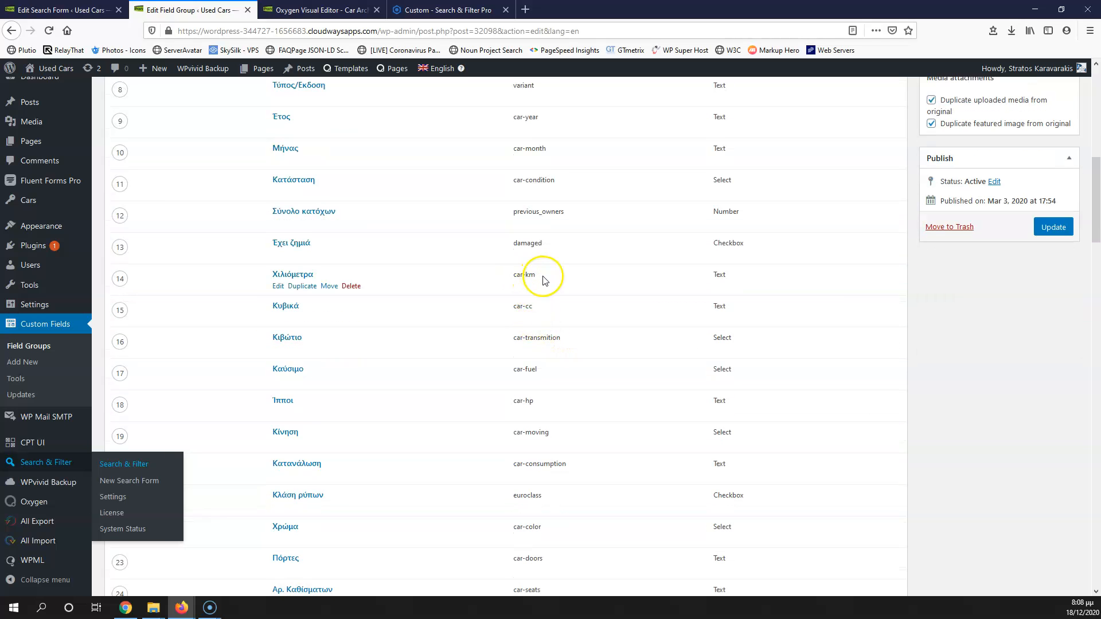
pyautogui.moveTo(539, 277); pyautogui.dragTo(517, 276)
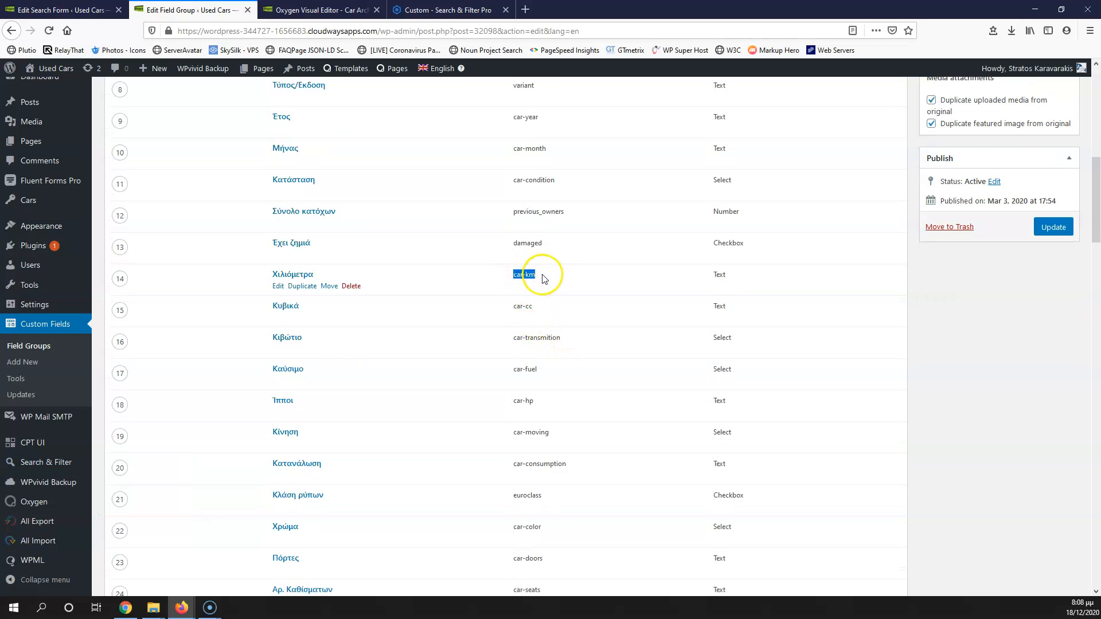
pyautogui.moveTo(540, 313); pyautogui.dragTo(512, 308)
# Return to the search form and set the Post Meta field's meta key to car-cc
pyautogui.click(81, 10)
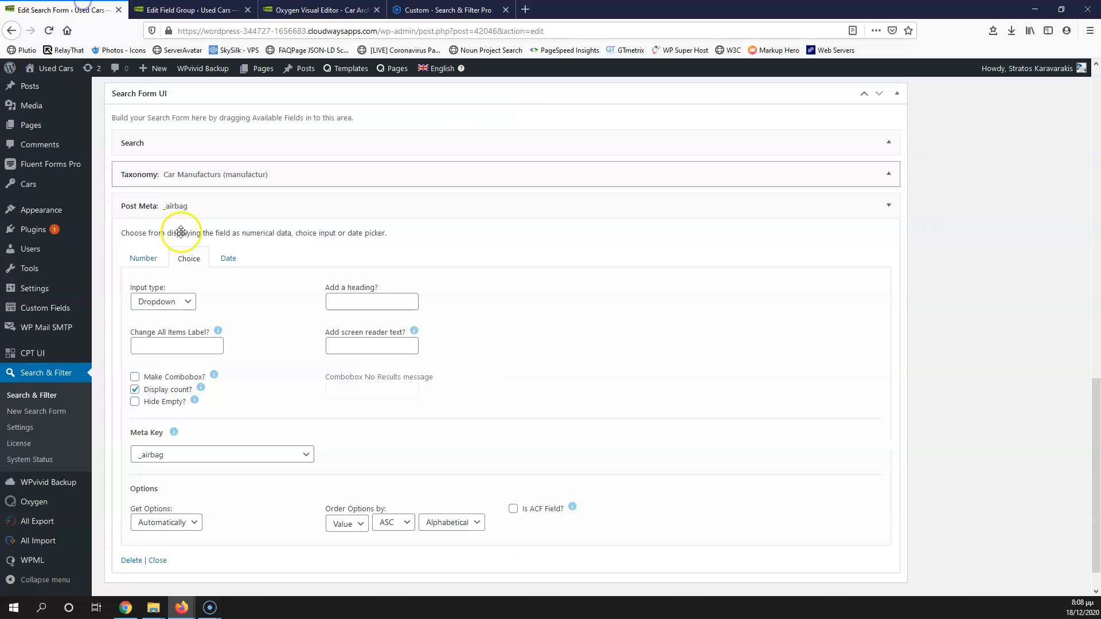
pyautogui.click(184, 463)
pyautogui.scroll(-10, 253, 315)
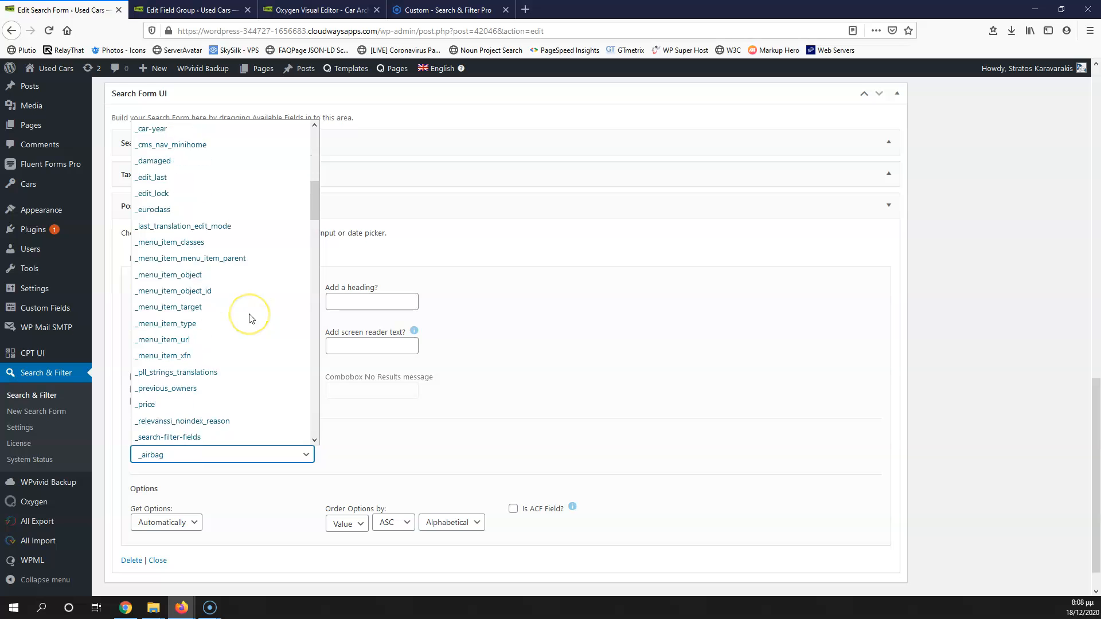
pyautogui.scroll(-10, 250, 319)
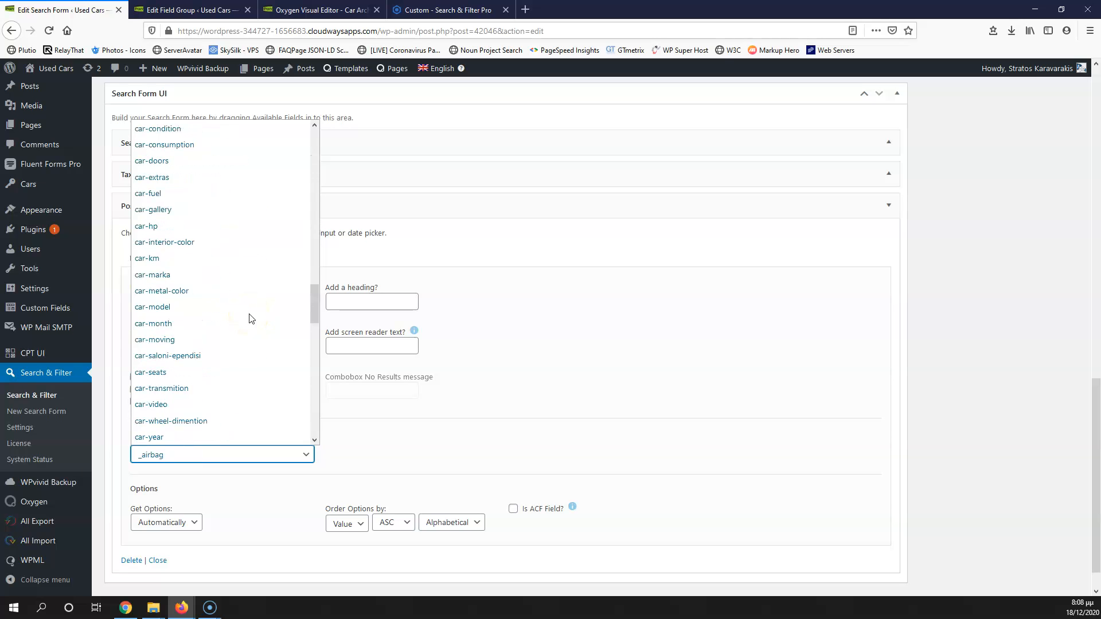
pyautogui.moveTo(315, 300); pyautogui.dragTo(315, 293)
pyautogui.click(145, 217)
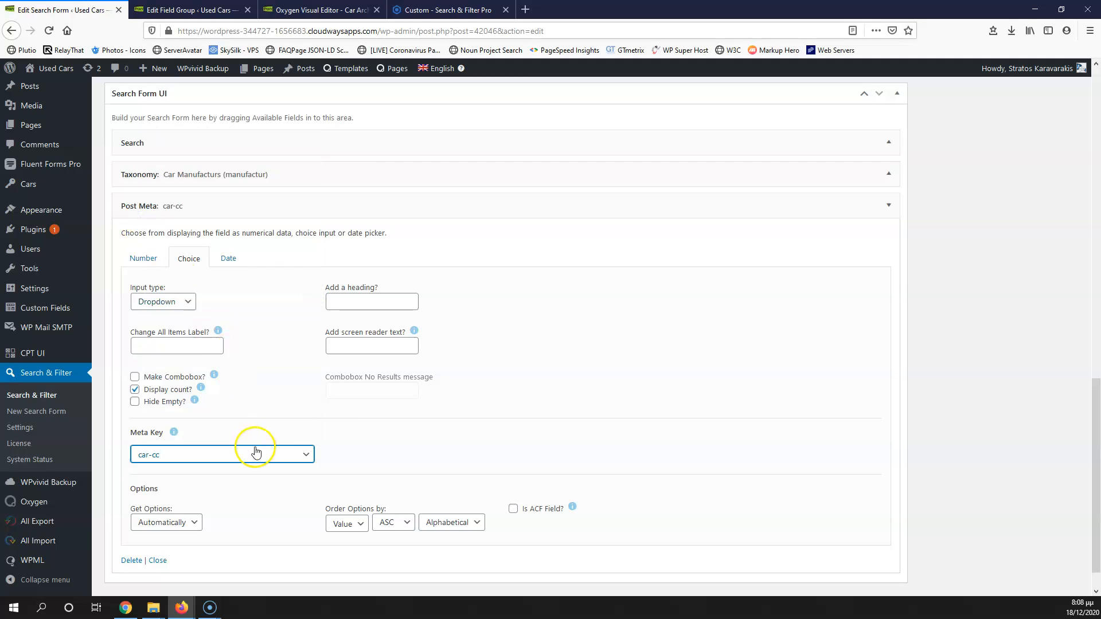
# Give the car-cc field the heading "Car CC" and use "Select car cc" for its all-items label and screen reader text
pyautogui.click(349, 301)
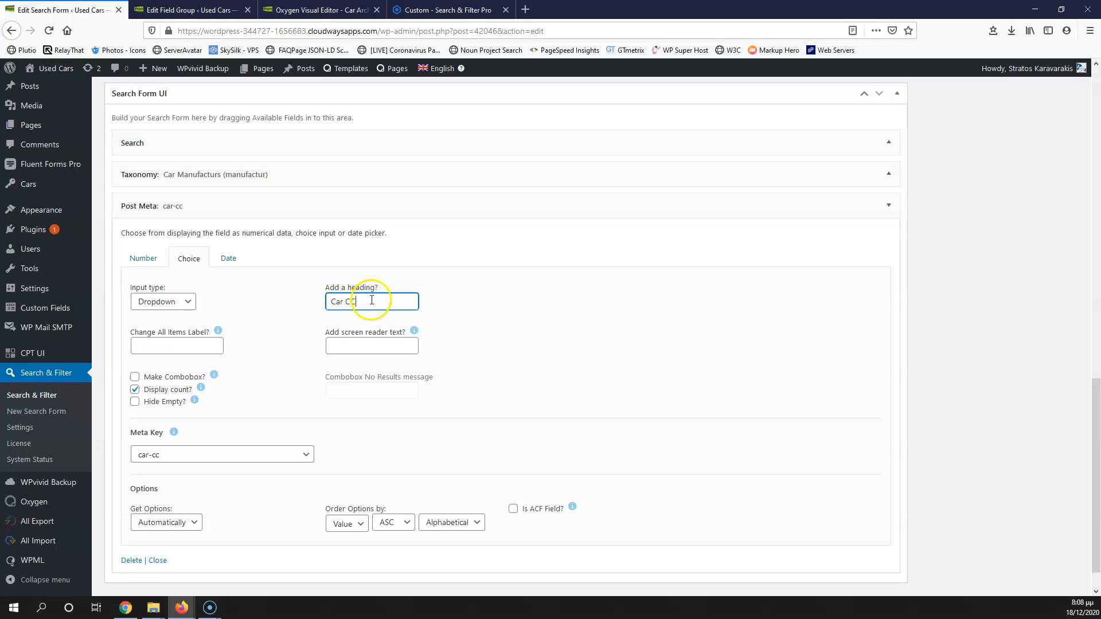
pyautogui.click(180, 344)
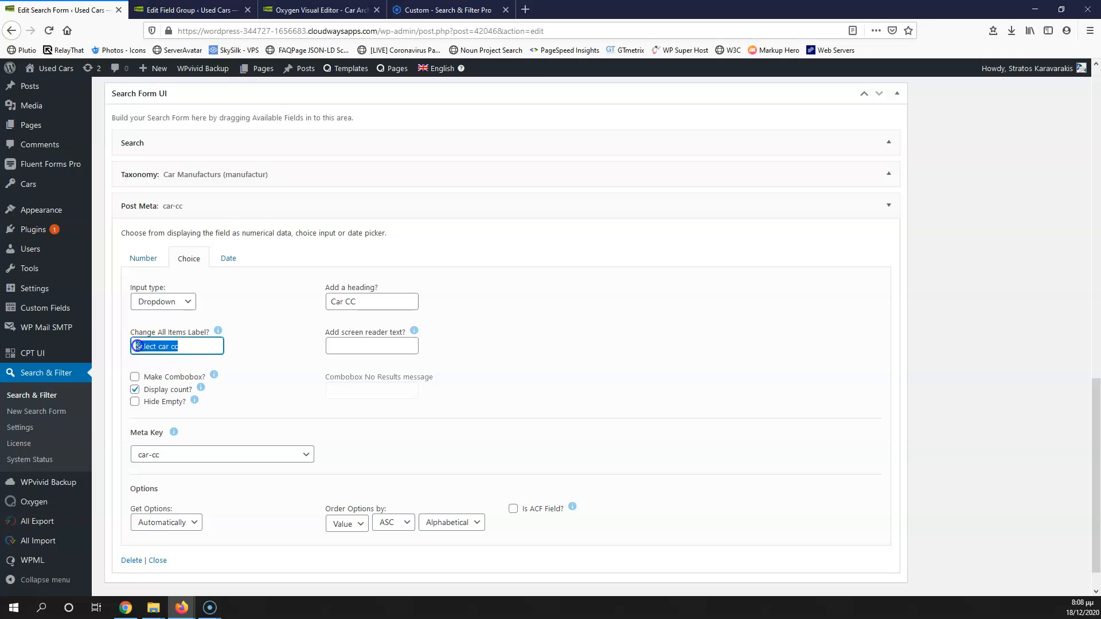
pyautogui.click(357, 348)
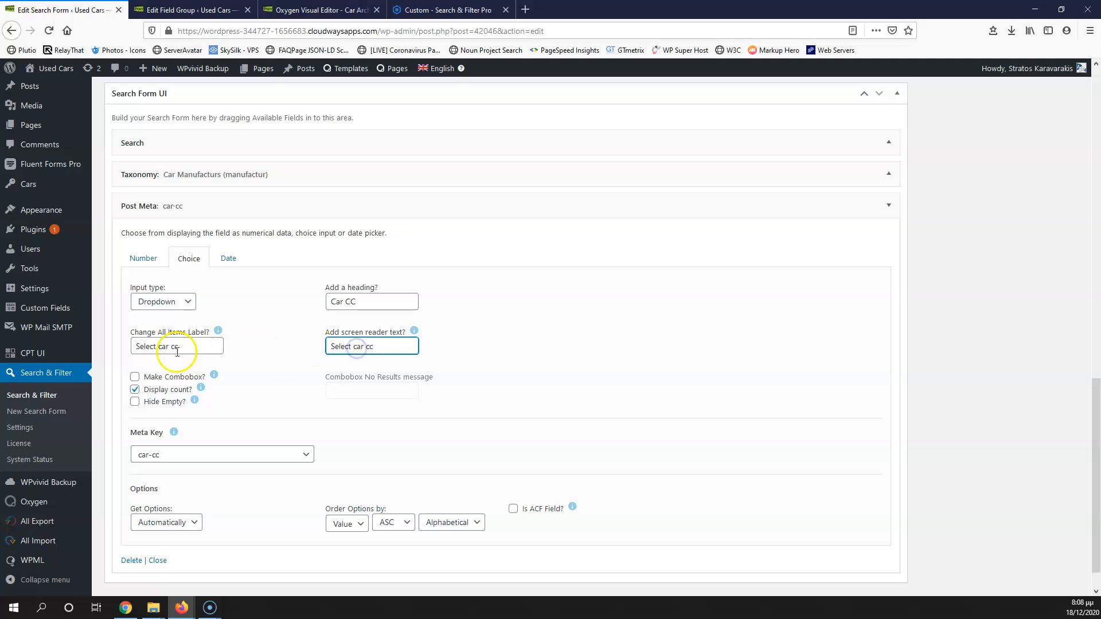
# For the car-cc field, disable Display count, enable Hide Empty and Is ACF Field, order options by None, and collapse its settings
pyautogui.click(134, 390)
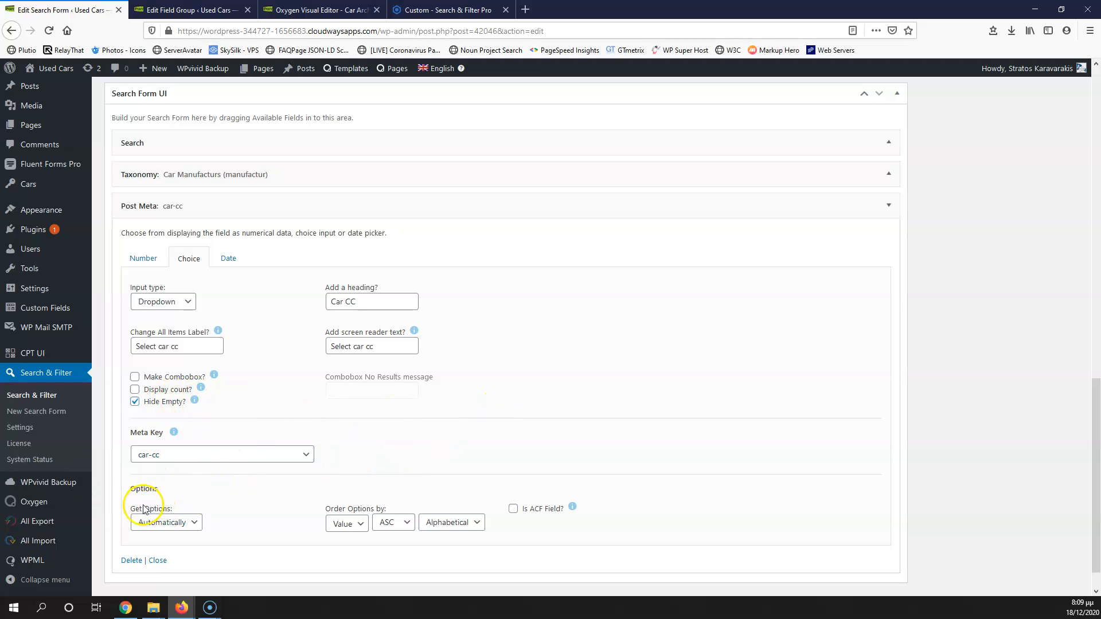
pyautogui.click(191, 523)
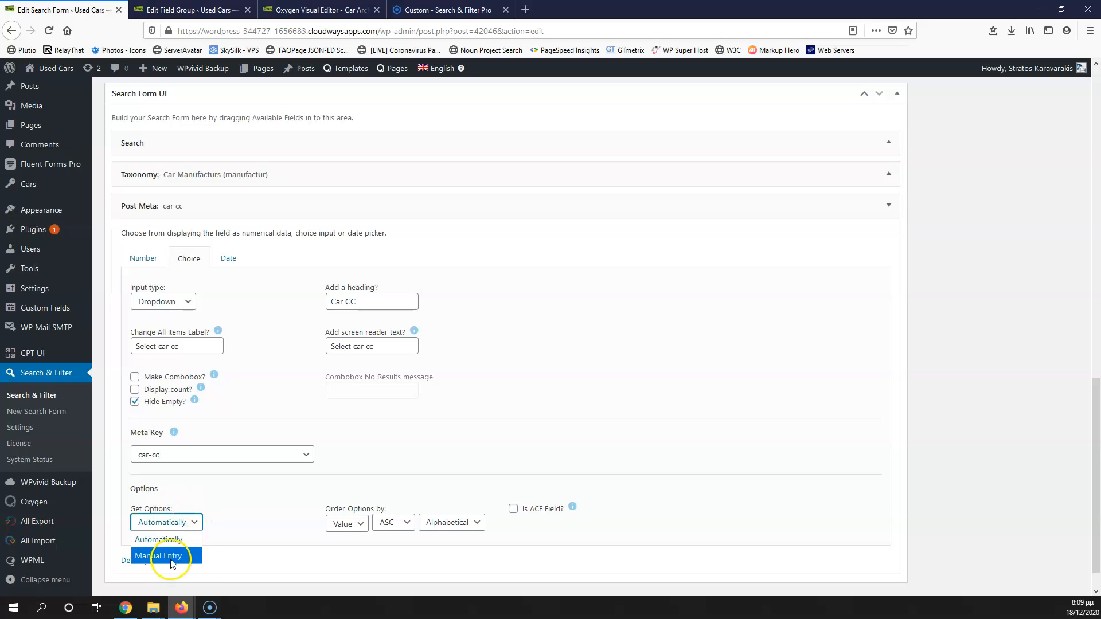
pyautogui.click(232, 503)
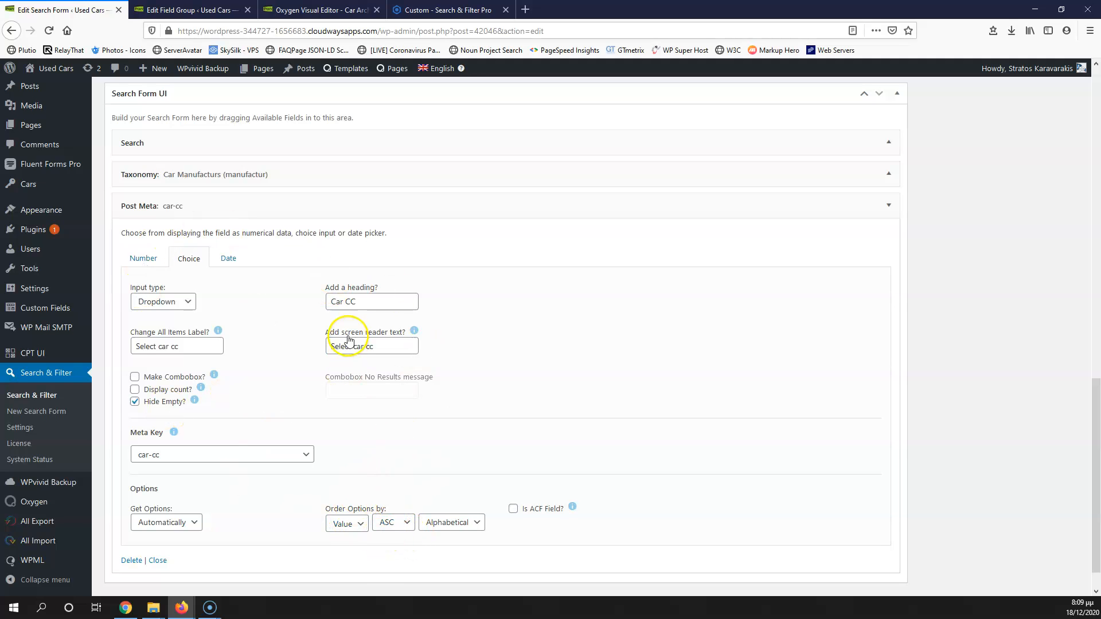
pyautogui.click(347, 526)
pyautogui.click(345, 574)
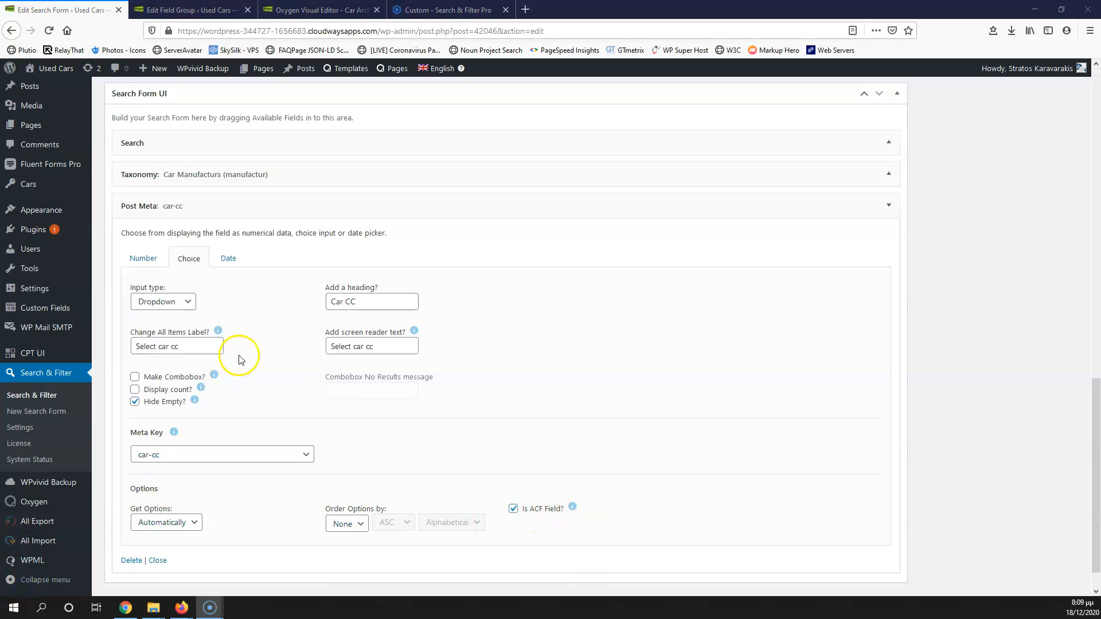
pyautogui.click(889, 206)
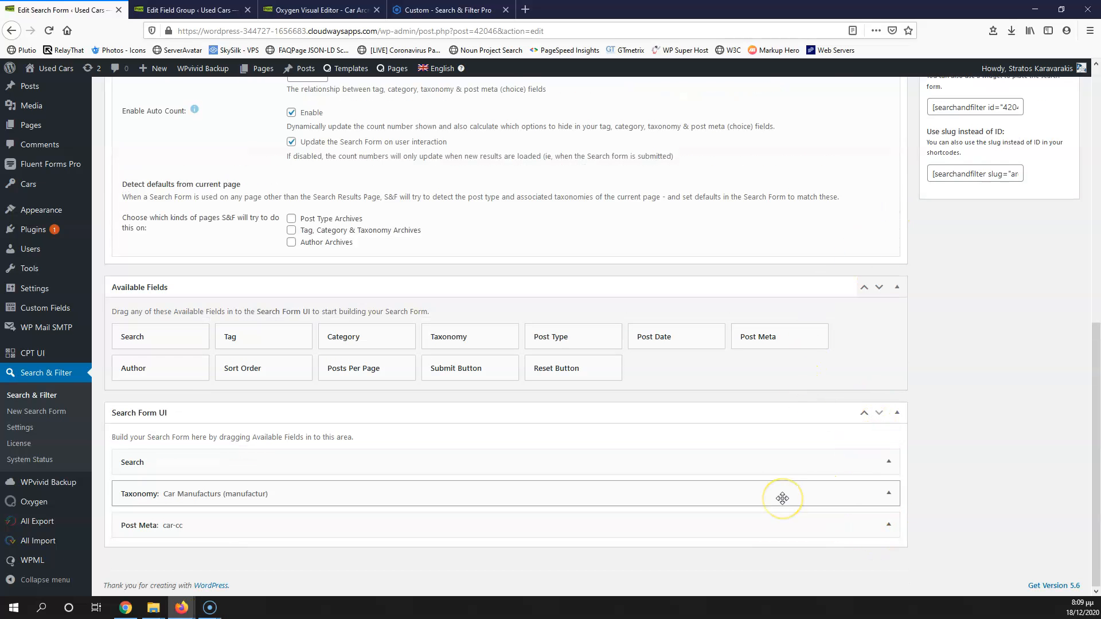
# Add another Post Meta field below the car-cc field and set it to Choice
pyautogui.moveTo(768, 339); pyautogui.dragTo(163, 565)
pyautogui.scroll(-4, 245, 435)
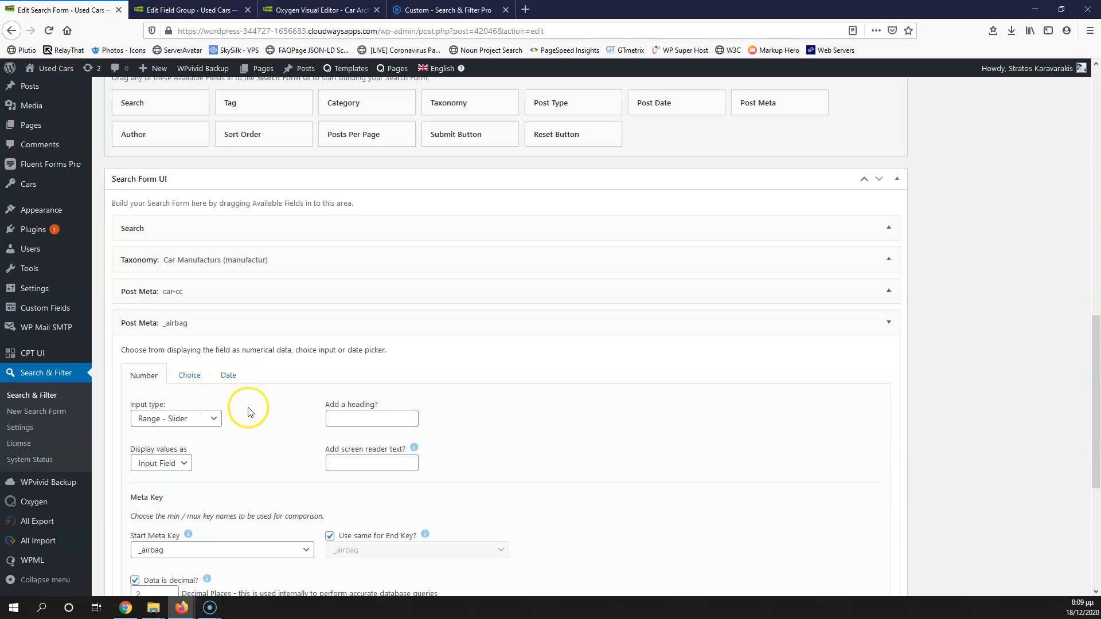
pyautogui.click(190, 376)
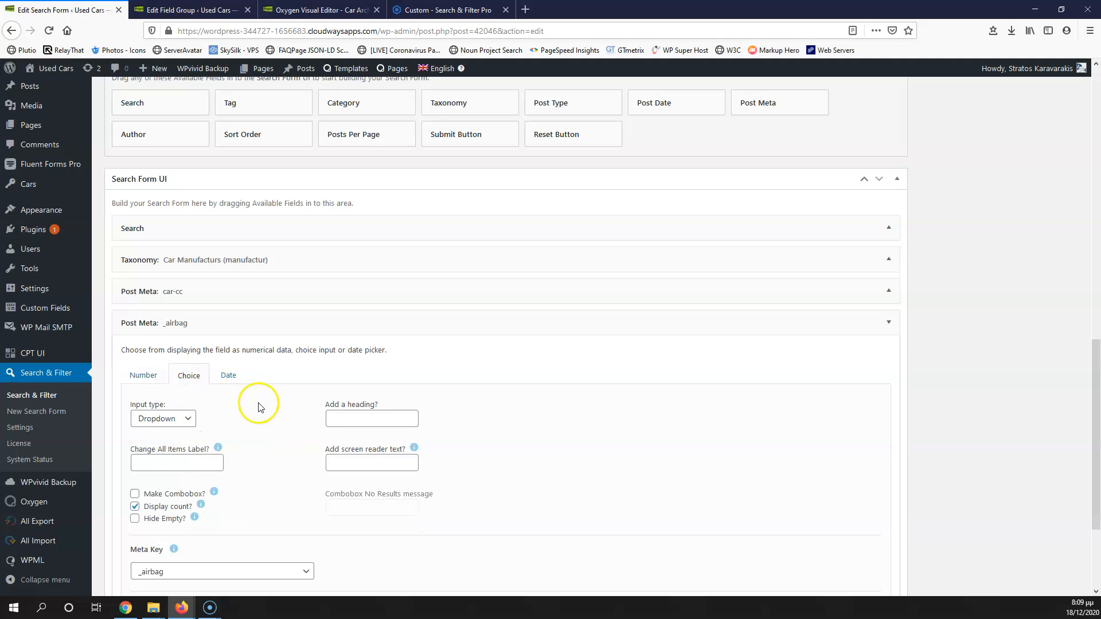
# Keep the new Post Meta field as a Dropdown, disable Display count, enable Hide Empty, and set its meta key to car-color
pyautogui.scroll(-2, 247, 404)
pyautogui.click(184, 301)
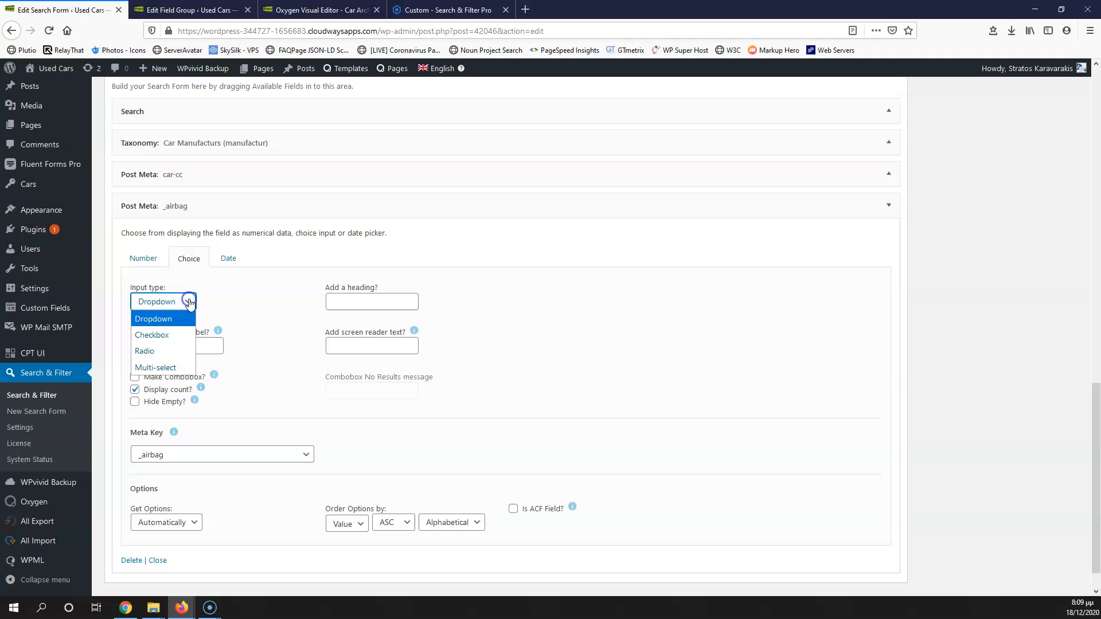
pyautogui.click(168, 321)
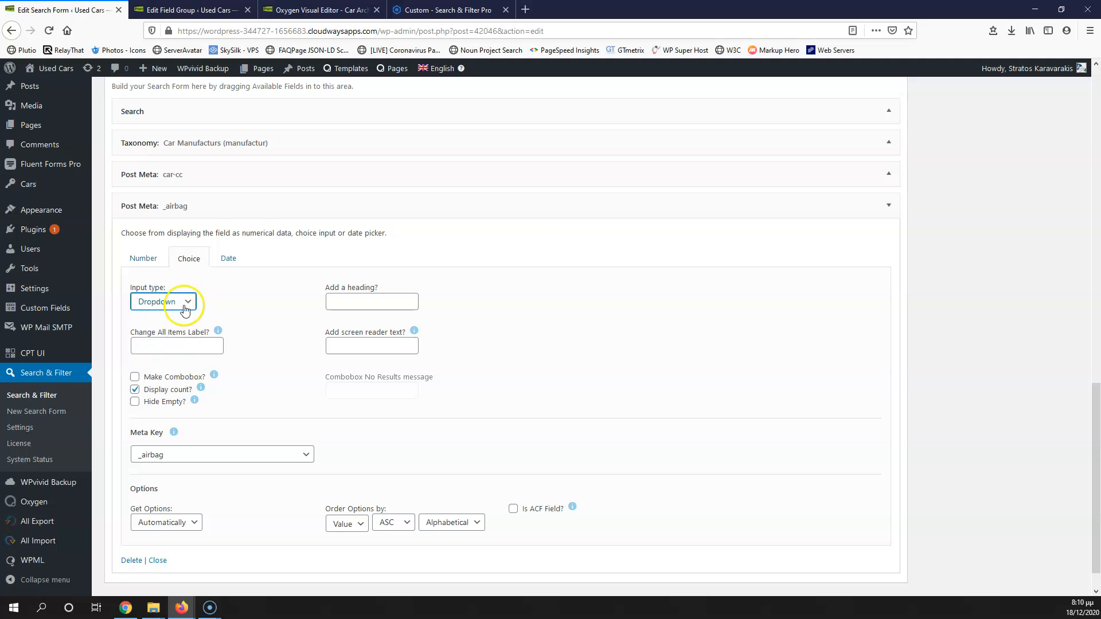
pyautogui.click(135, 390)
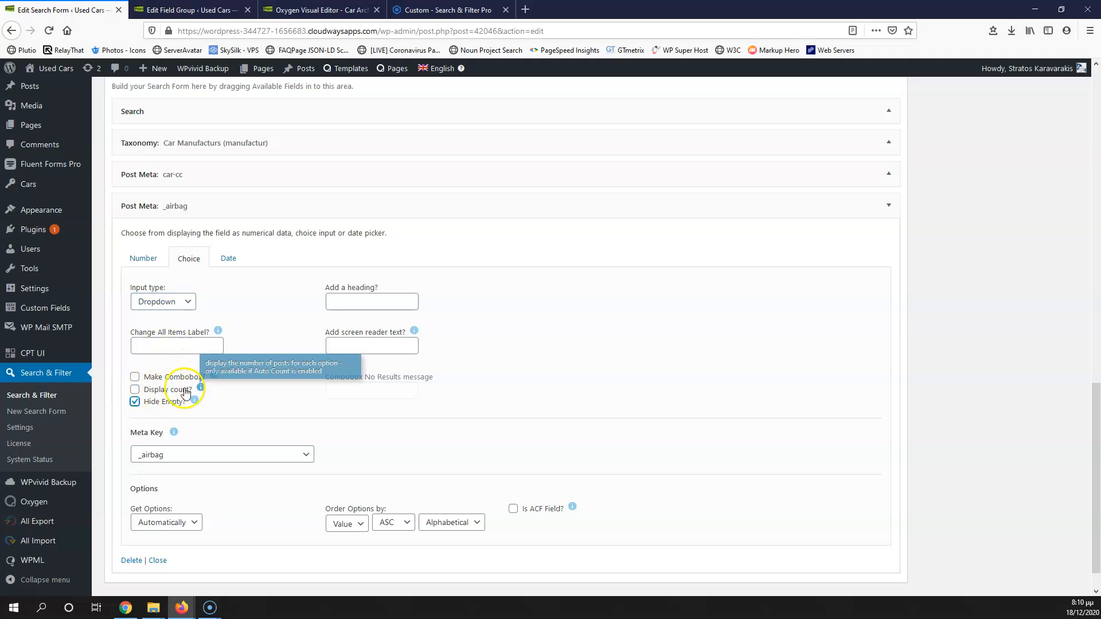
pyautogui.click(214, 454)
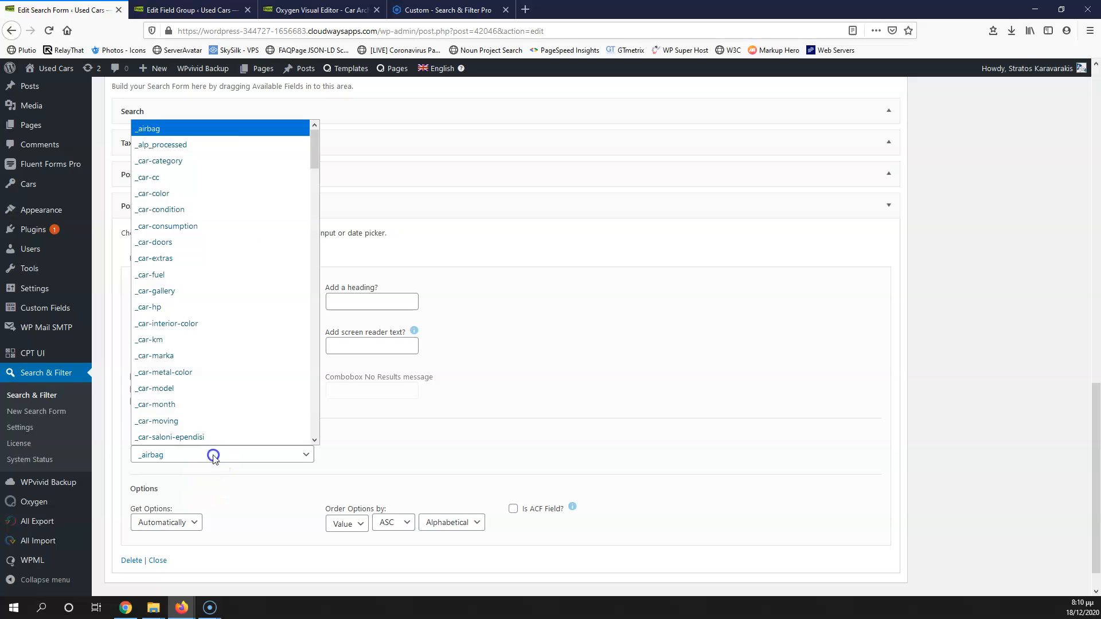
pyautogui.moveTo(319, 161); pyautogui.dragTo(283, 303)
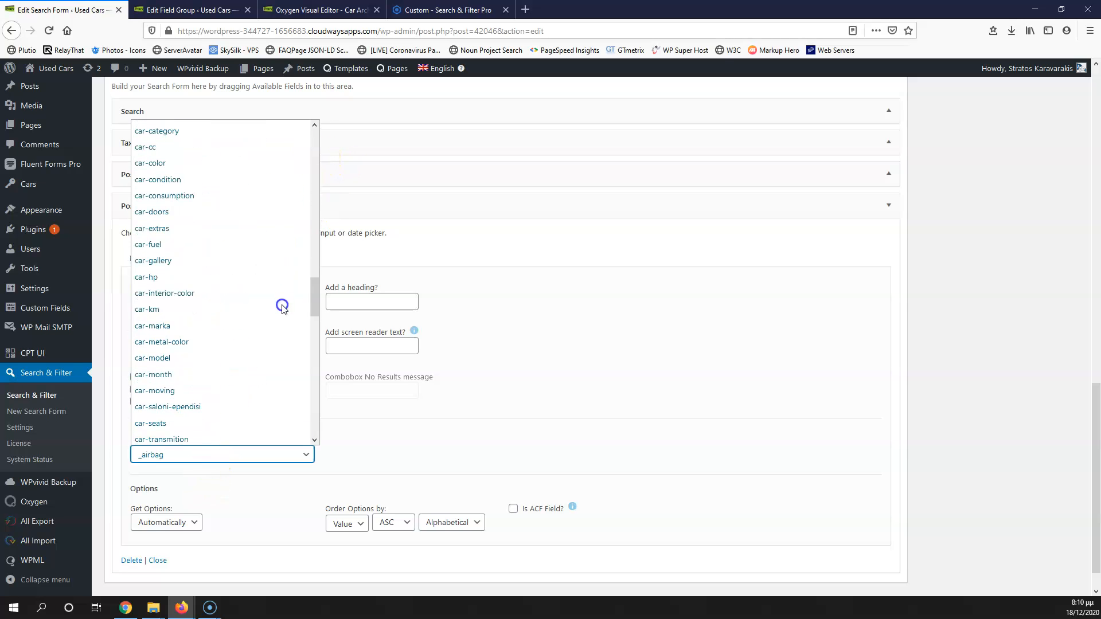
pyautogui.click(224, 169)
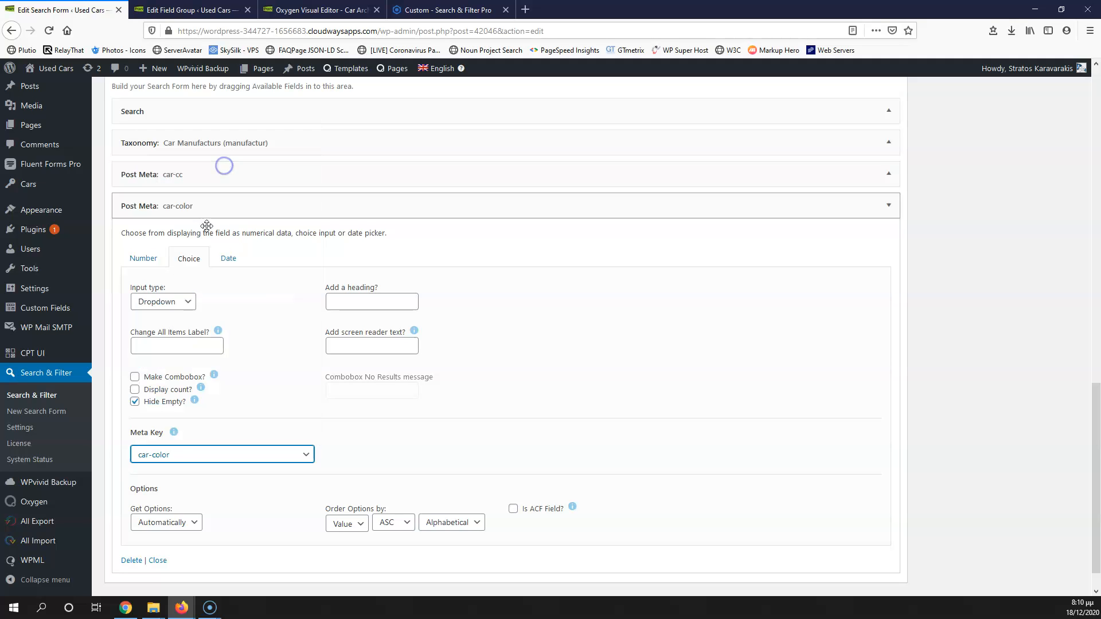
# Give the car-color field the heading "Car color" and use "Select color" for its all-items label and screen reader text
pyautogui.click(348, 299)
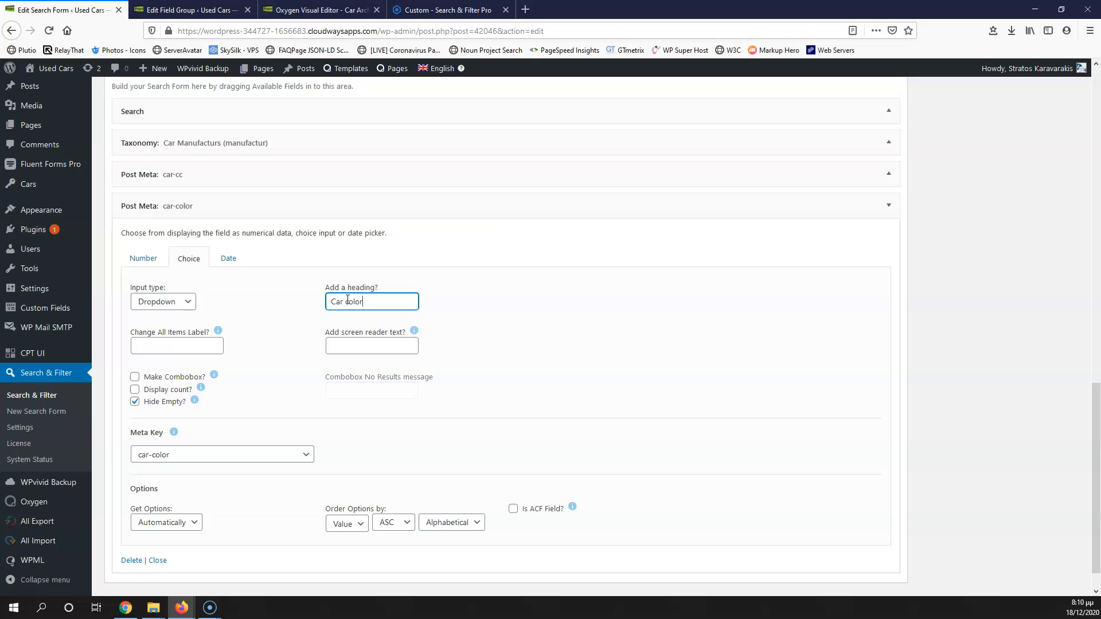
pyautogui.write('Car color')
pyautogui.click(200, 344)
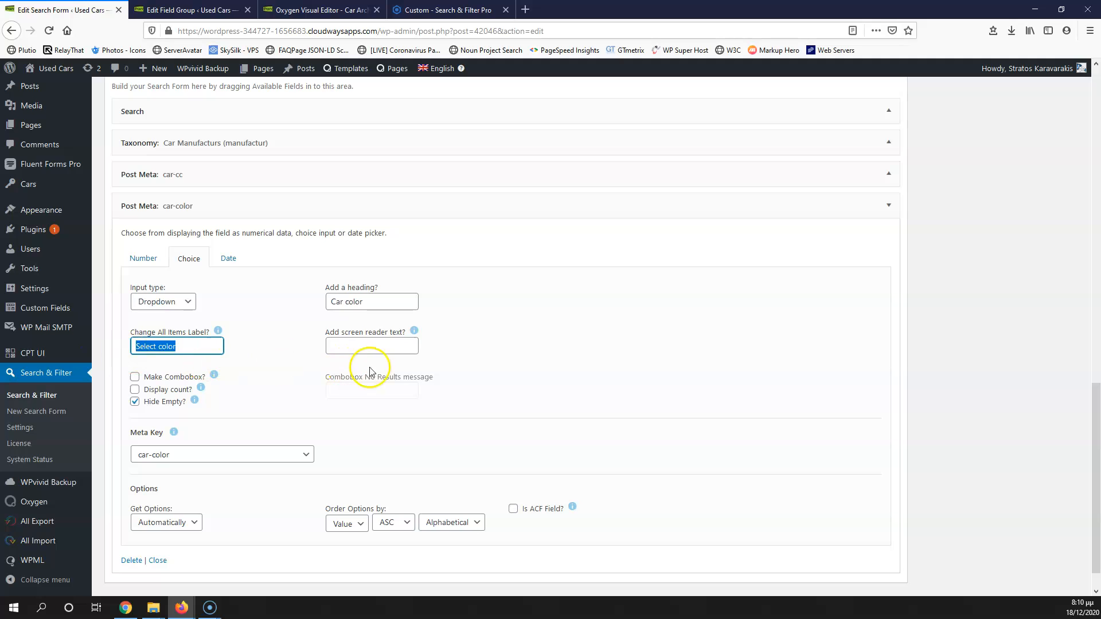
pyautogui.click(371, 347)
pyautogui.write('Select color')
# For the car-color field, order options by None, enable Is ACF Field, and collapse its settings
pyautogui.click(352, 527)
pyautogui.click(349, 577)
pyautogui.click(515, 511)
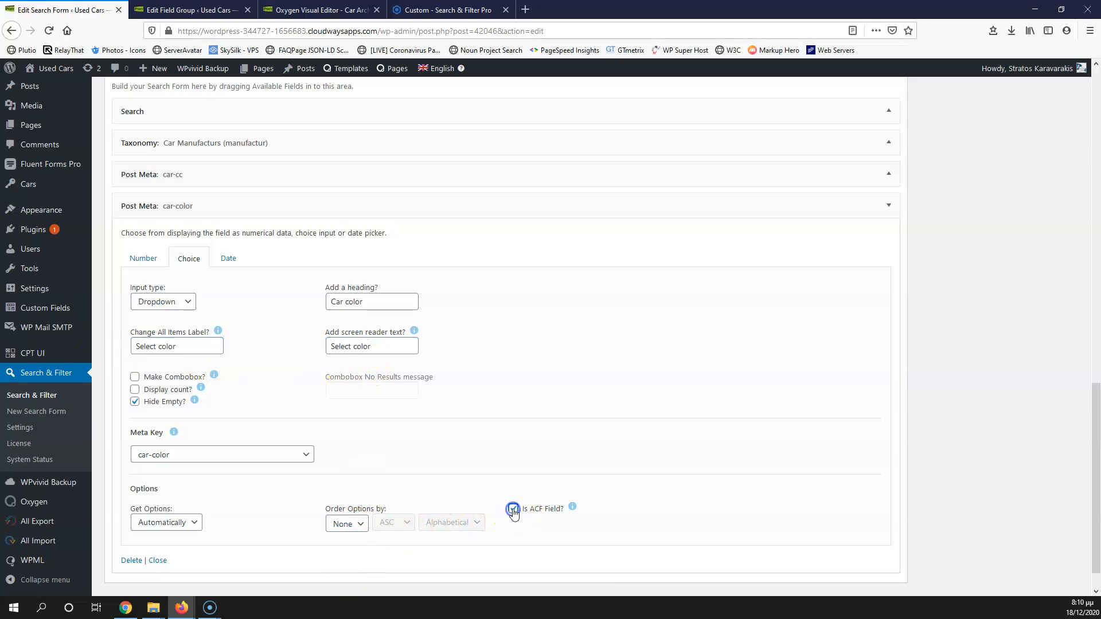
pyautogui.scroll(3, 614, 437)
pyautogui.scroll(2, 614, 438)
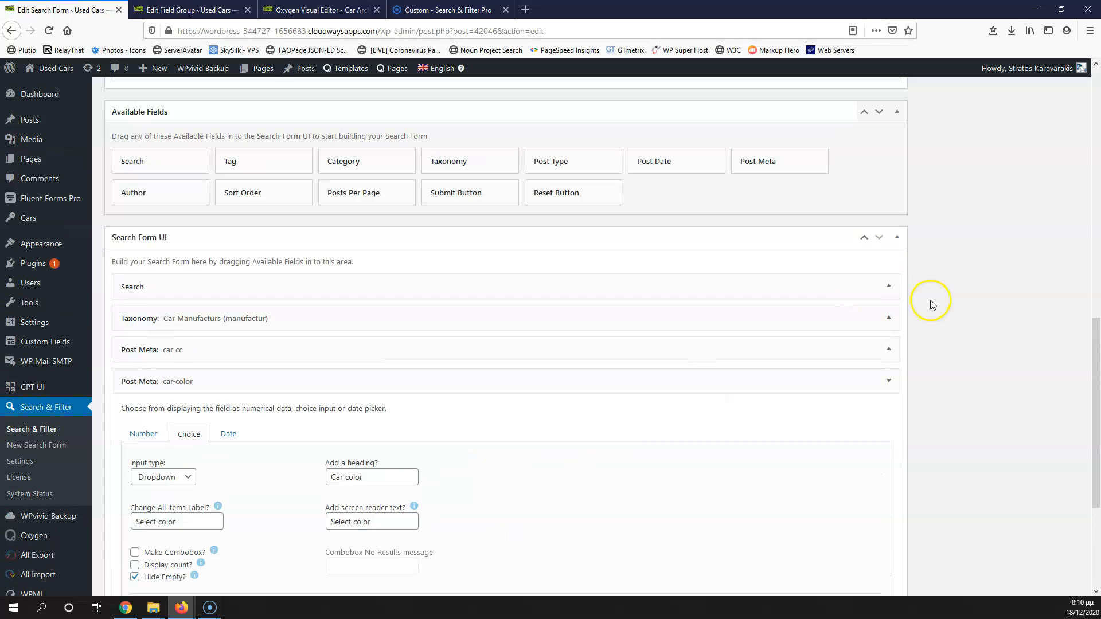
pyautogui.click(889, 384)
# Add a Post Meta field below car-color, keeping it a Number Range - Slider, and display its values as Plain Text
pyautogui.moveTo(771, 307); pyautogui.dragTo(182, 559)
pyautogui.scroll(-3, 319, 457)
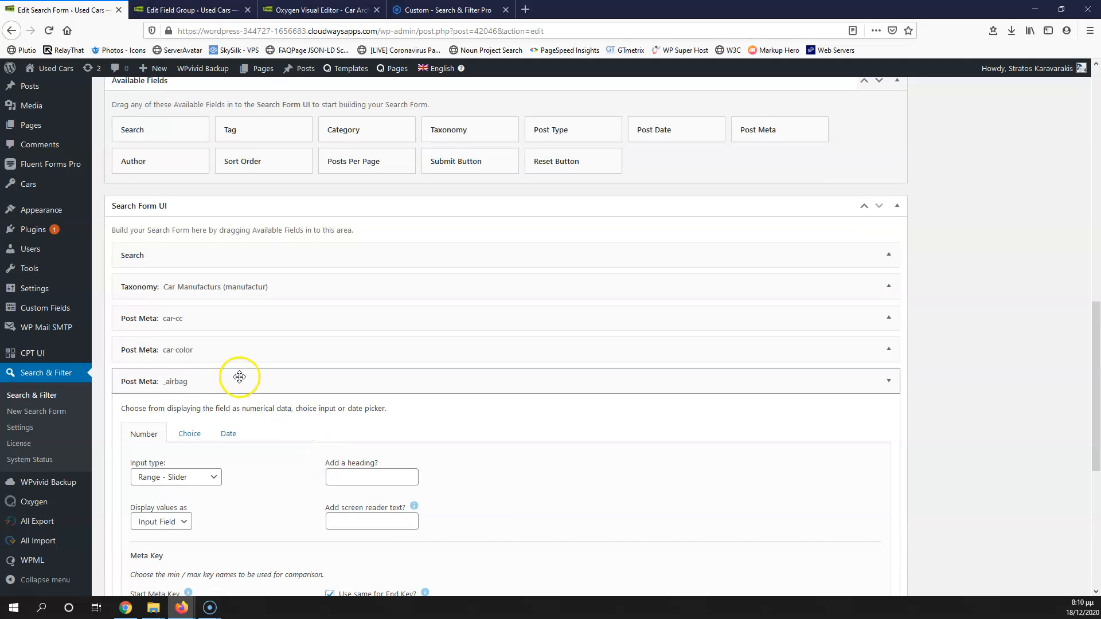
pyautogui.scroll(-2, 239, 376)
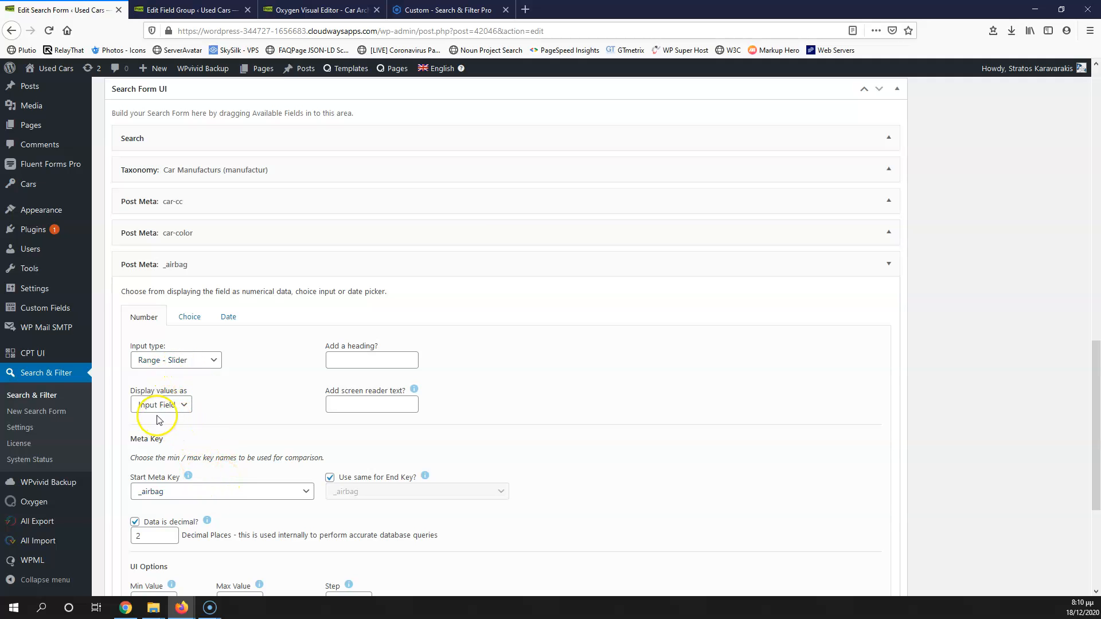
pyautogui.click(193, 362)
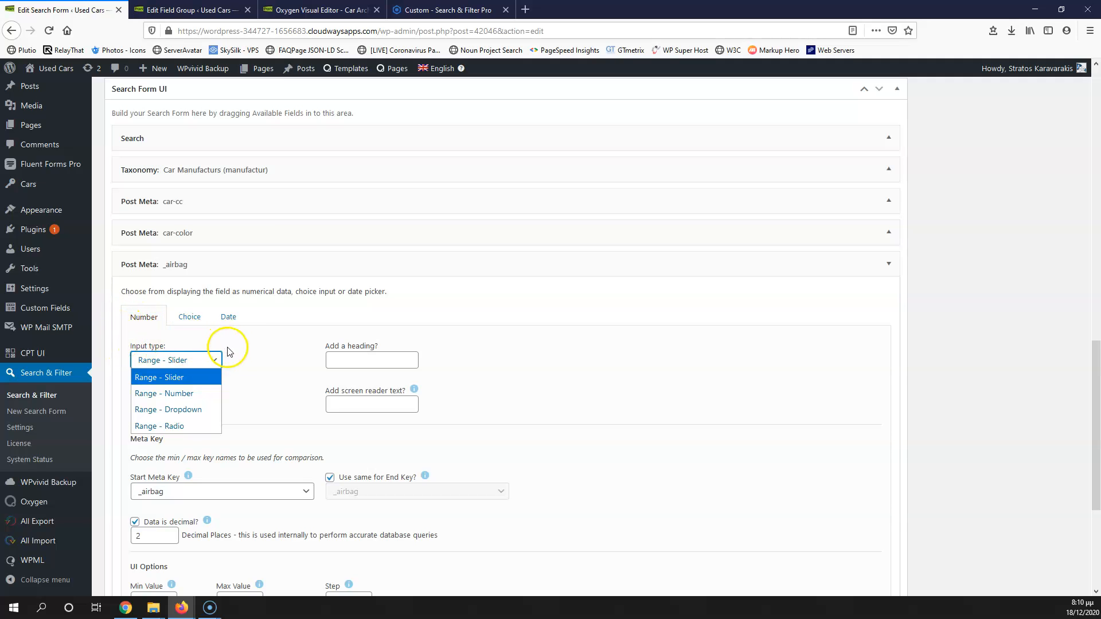
pyautogui.click(249, 346)
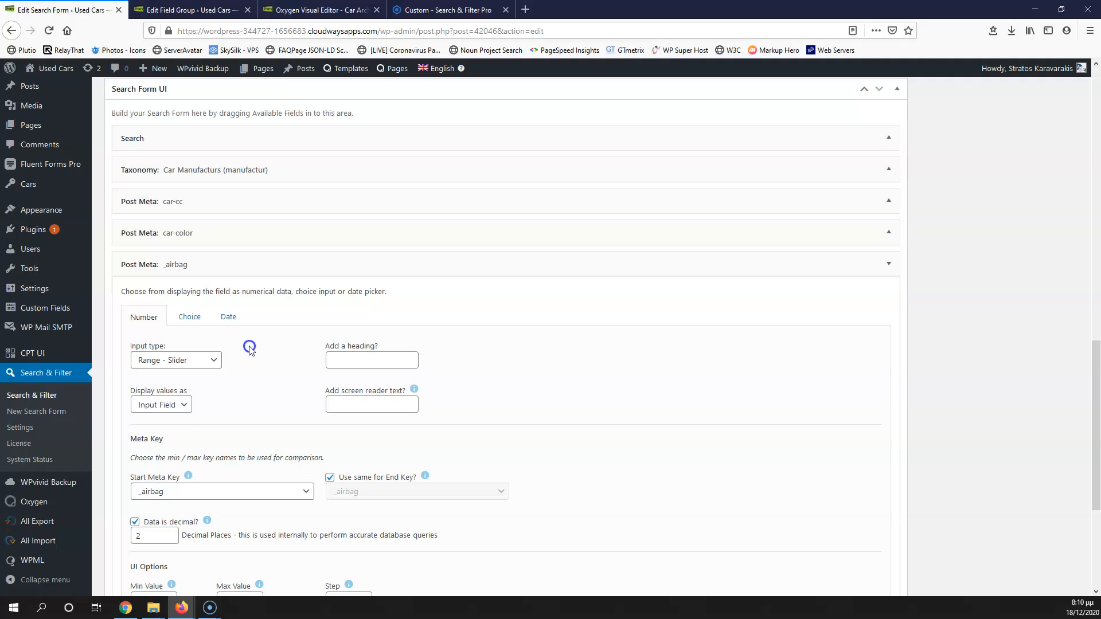
pyautogui.click(183, 409)
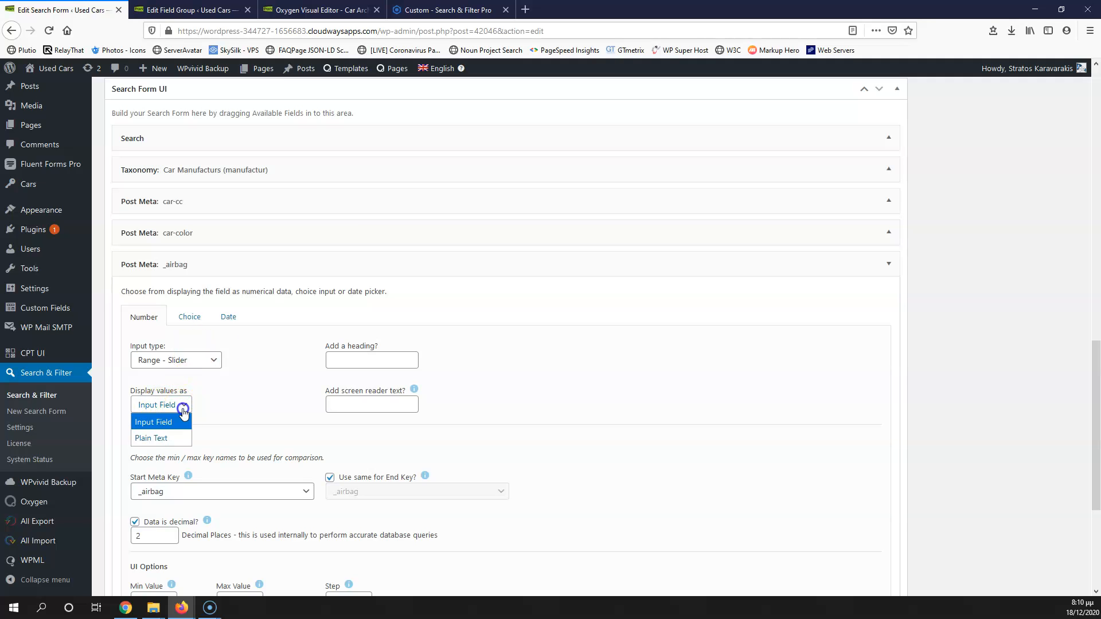
pyautogui.click(174, 445)
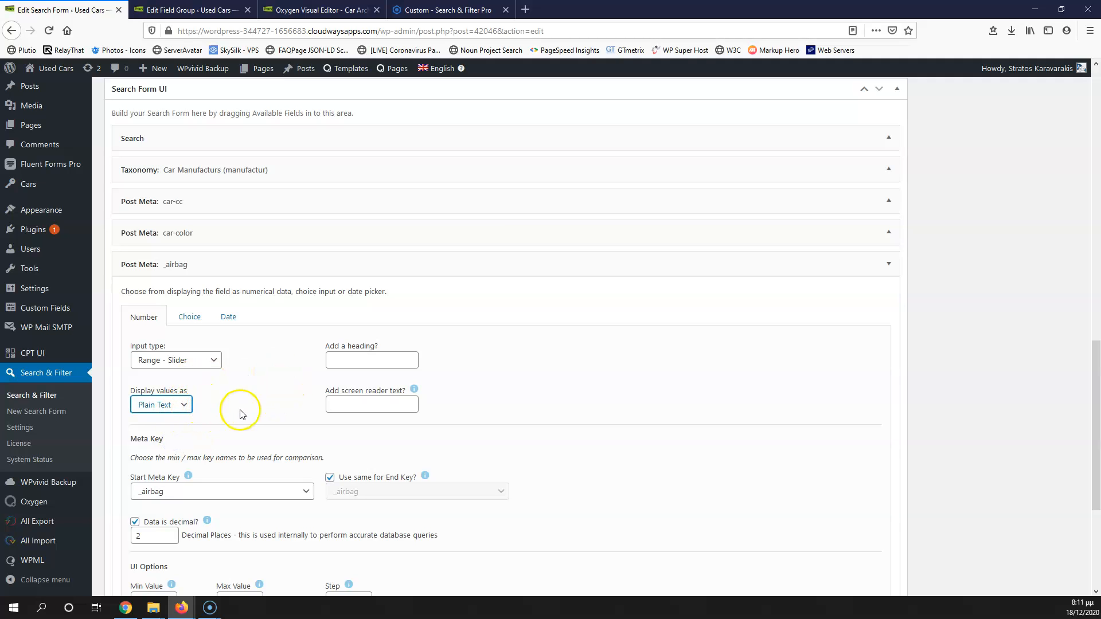
# Use "Price" as the slider field's heading and screen reader text, and set its start meta key to price
pyautogui.click(368, 356)
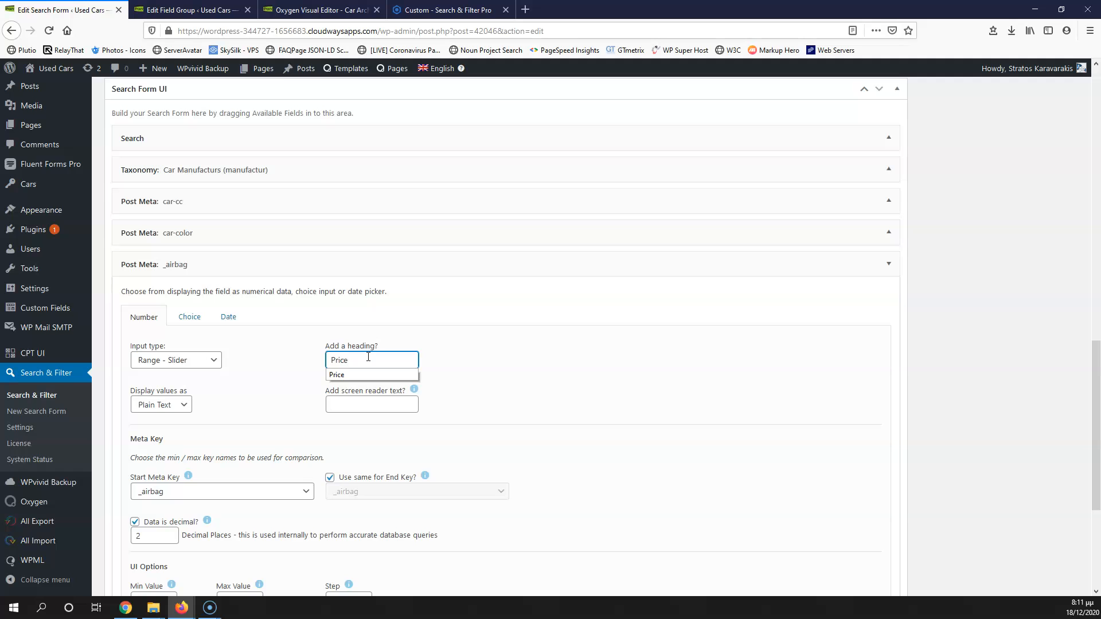
pyautogui.moveTo(368, 357); pyautogui.dragTo(304, 353)
pyautogui.hotkey('ctrl', 'c')
pyautogui.click(349, 399)
pyautogui.hotkey('ctrl', 'v')
pyautogui.click(254, 495)
pyautogui.moveTo(315, 137); pyautogui.dragTo(307, 457)
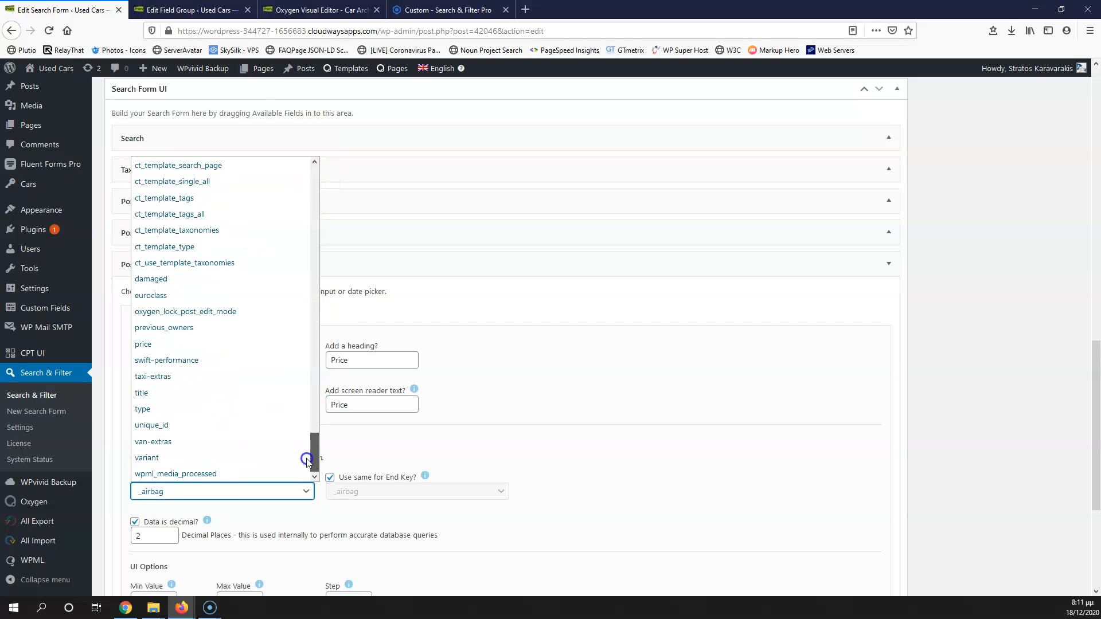
pyautogui.click(207, 347)
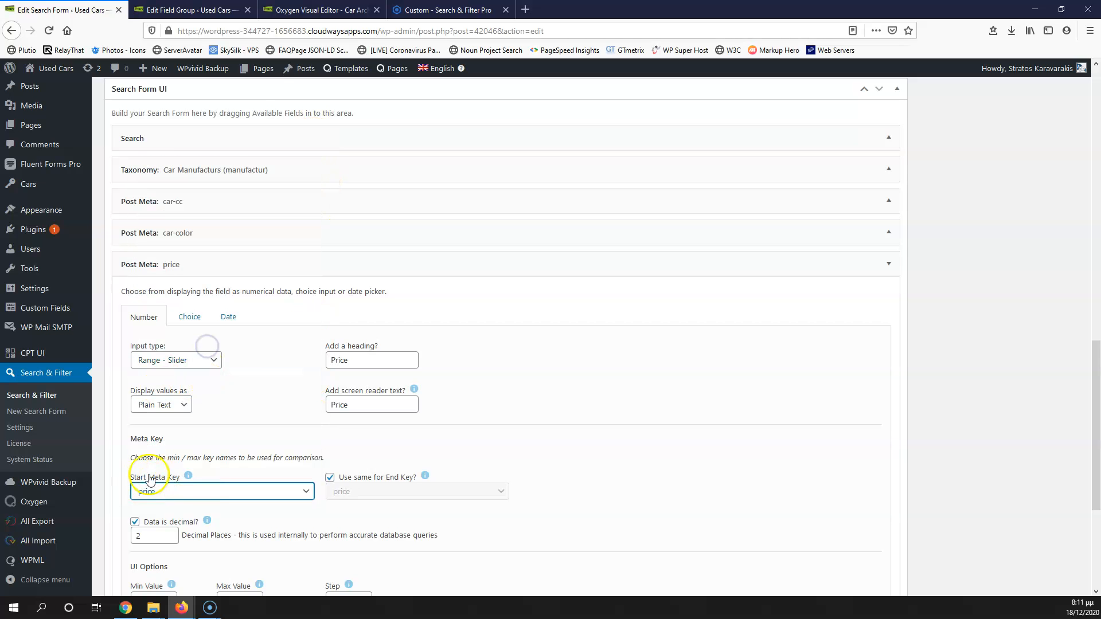
pyautogui.click(301, 437)
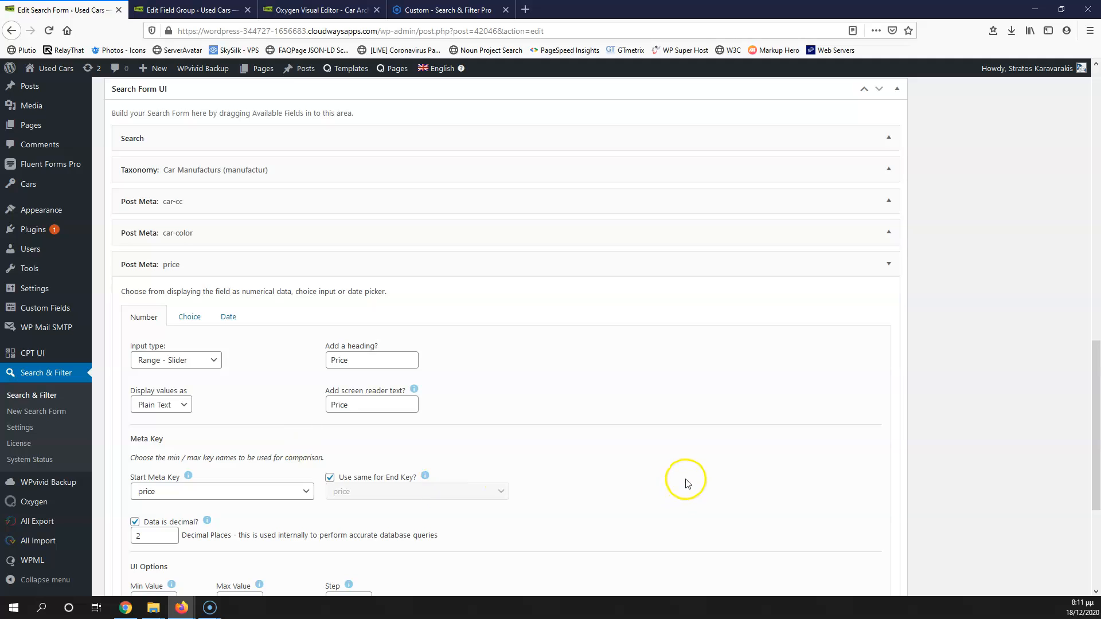
# For the price slider, disable Data is decimal, auto-detect the minimum and maximum values, and set the step to 1000
pyautogui.scroll(-3, 683, 482)
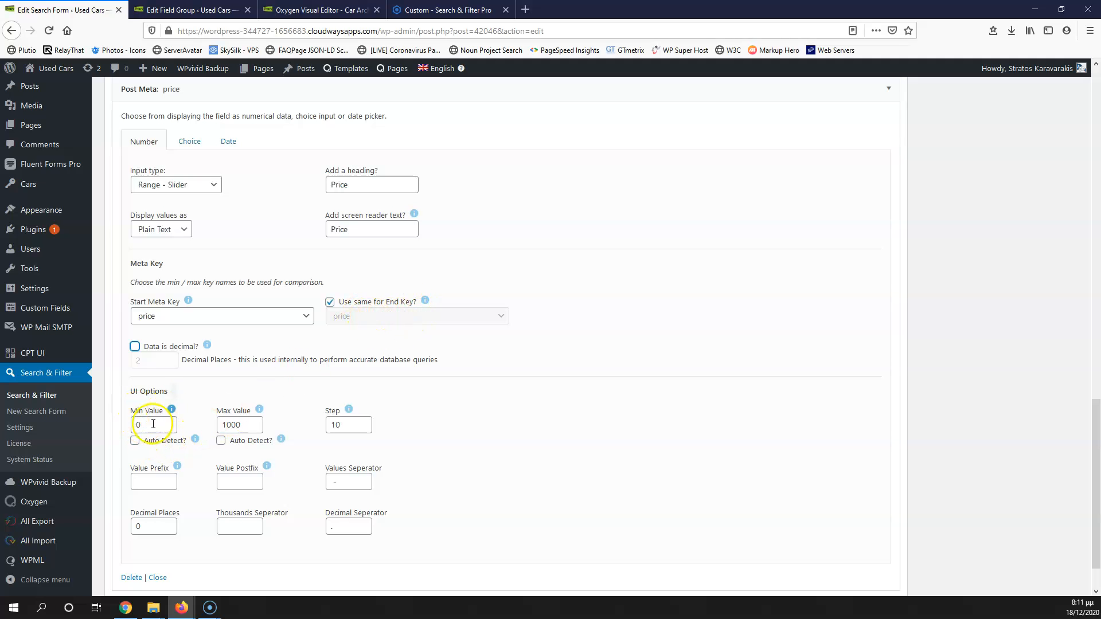
pyautogui.click(135, 441)
pyautogui.click(222, 443)
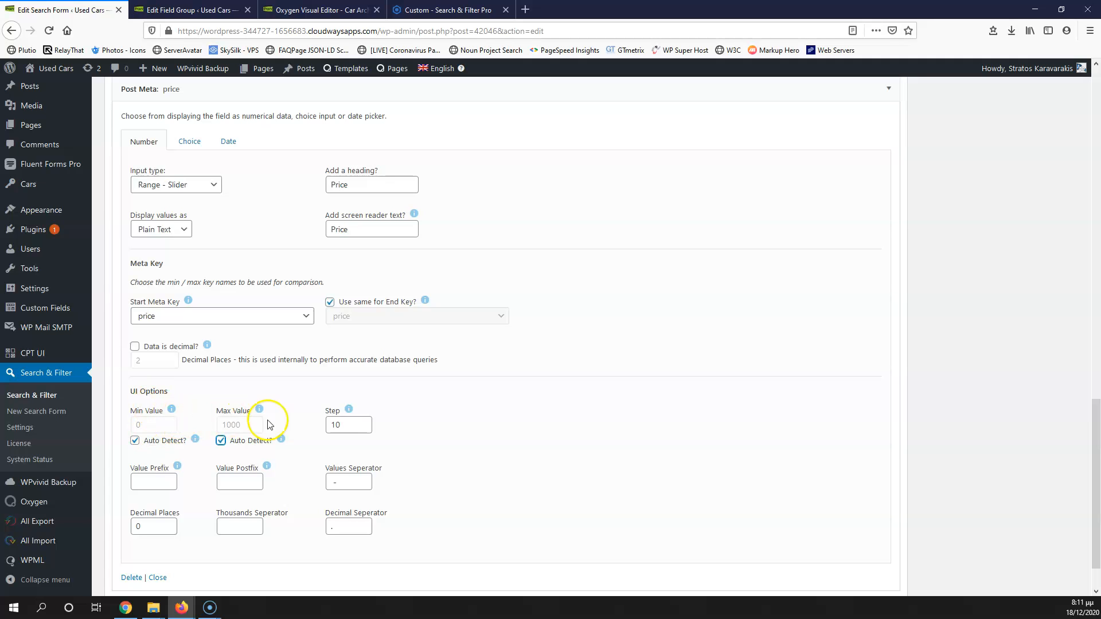
pyautogui.moveTo(363, 425); pyautogui.dragTo(308, 427)
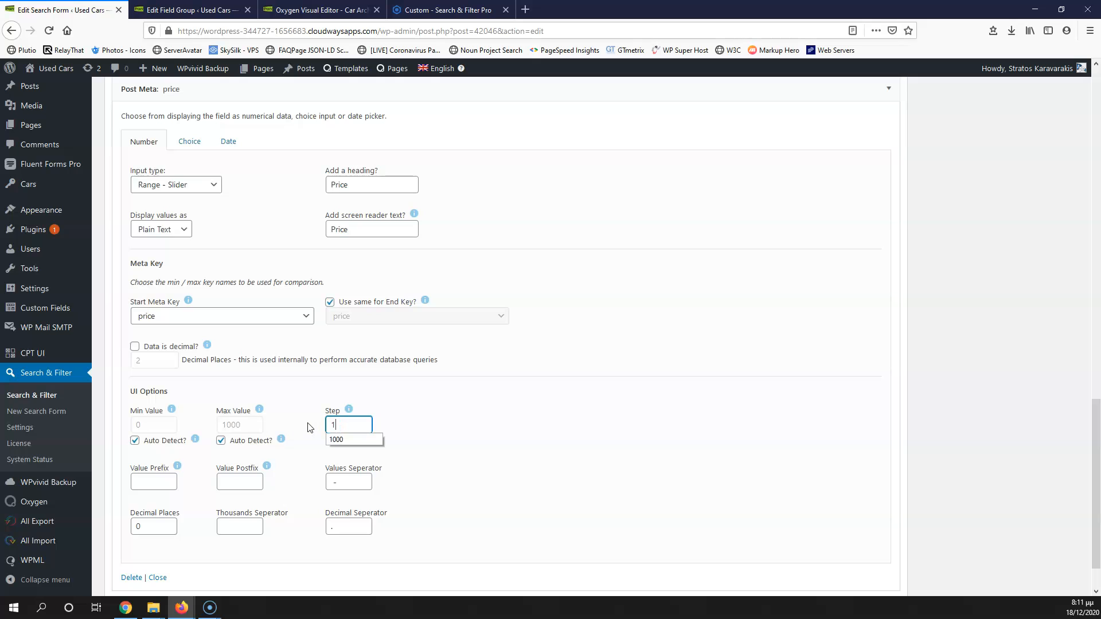
pyautogui.click(556, 436)
# Set the price slider's value prefix to $ and keep the "-" values separator
pyautogui.moveTo(267, 467)
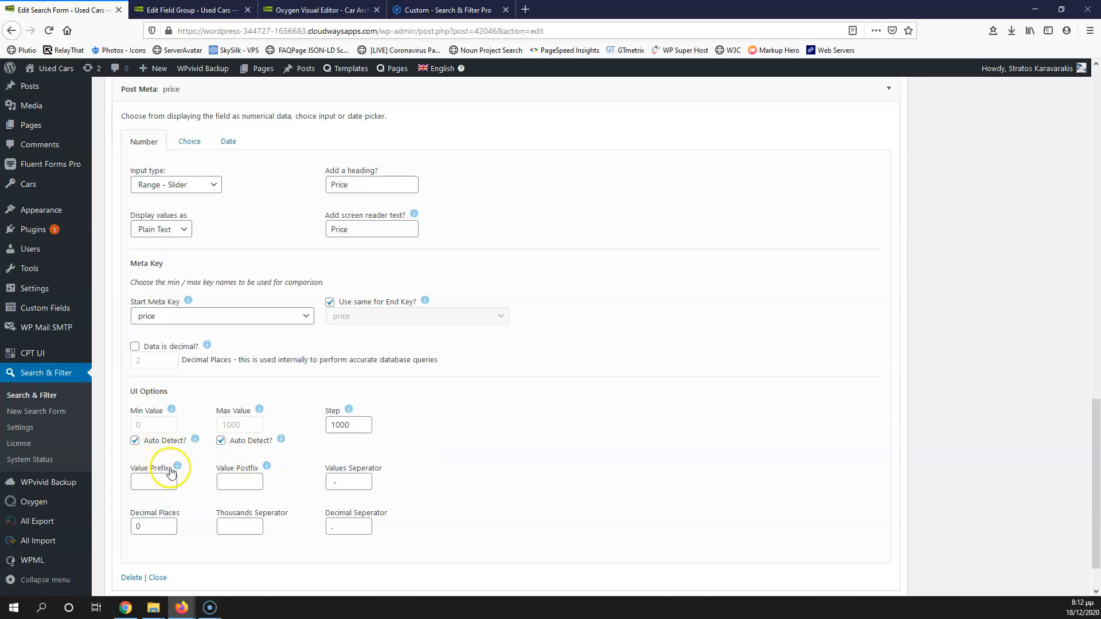
pyautogui.moveTo(177, 468)
pyautogui.click(149, 485)
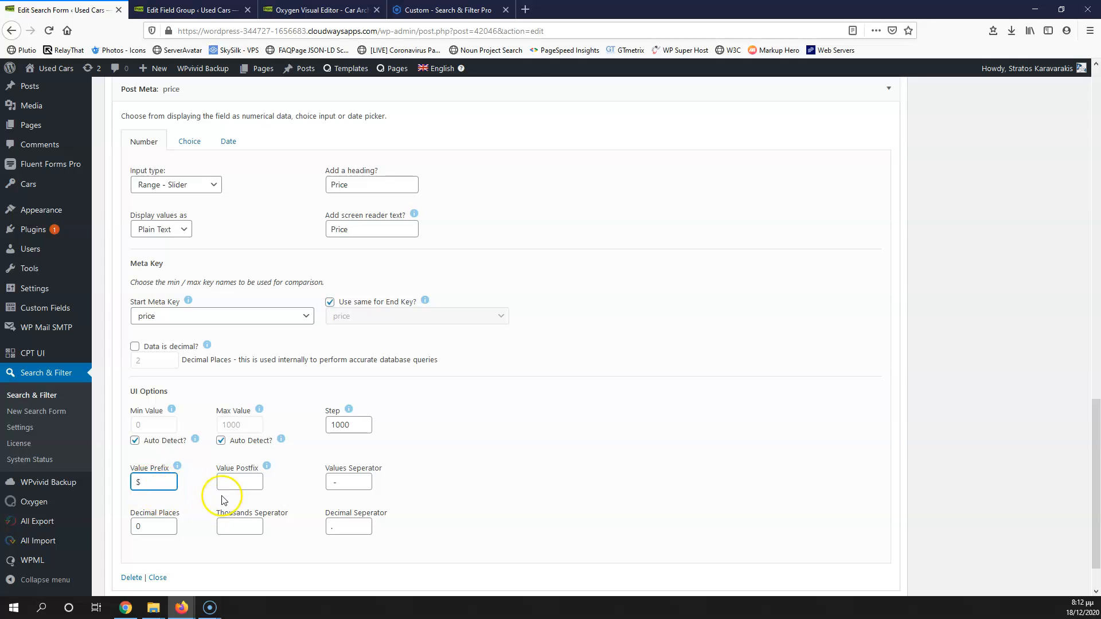
pyautogui.doubleClick(350, 479)
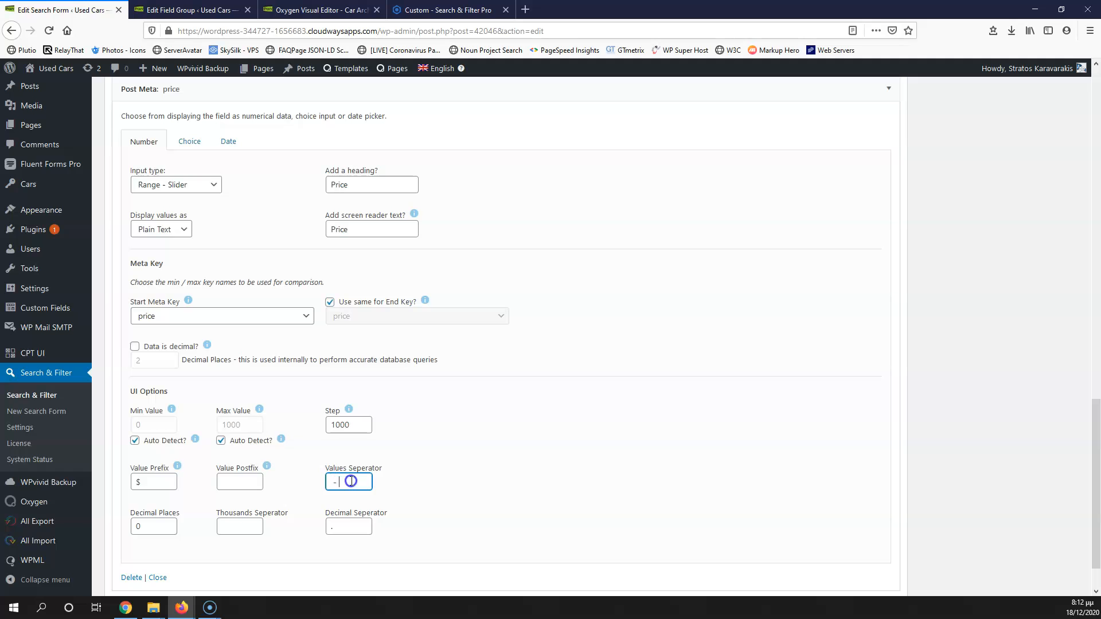
pyautogui.click(341, 483)
# Update the Archive Cars Filters search form to save the new fields
pyautogui.scroll(4, 424, 502)
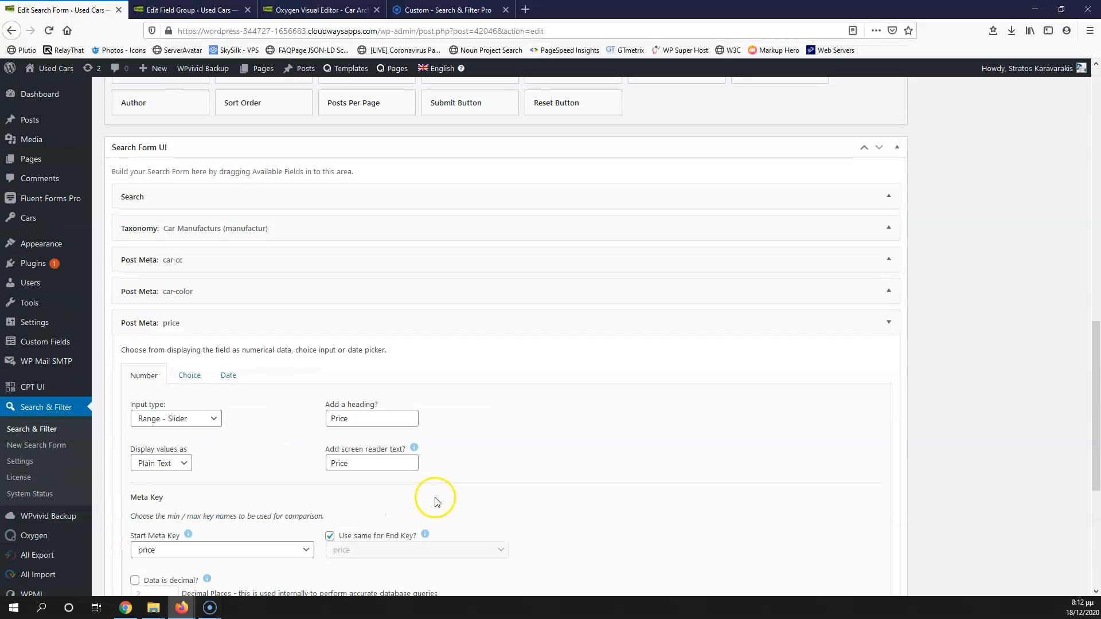
pyautogui.scroll(15, 658, 511)
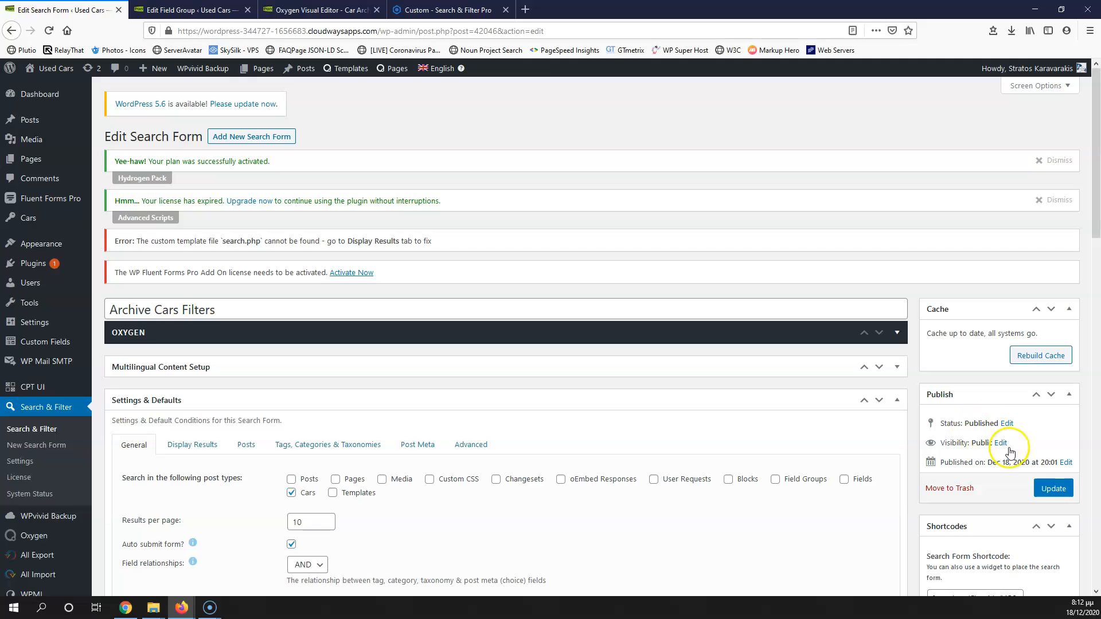
pyautogui.click(1053, 489)
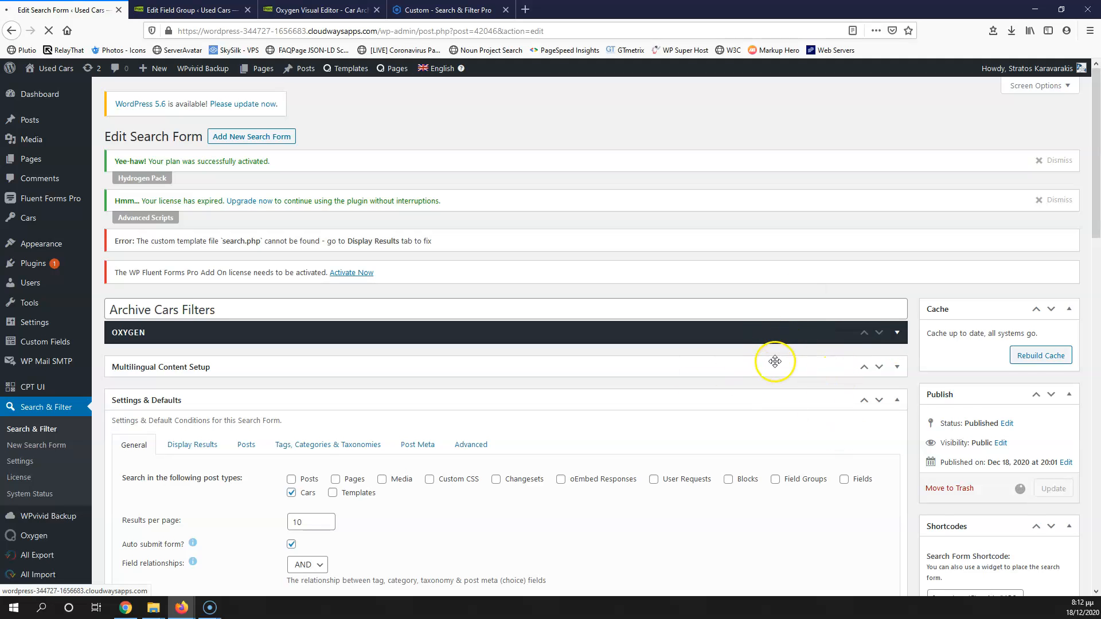
pyautogui.scroll(-2, 1010, 458)
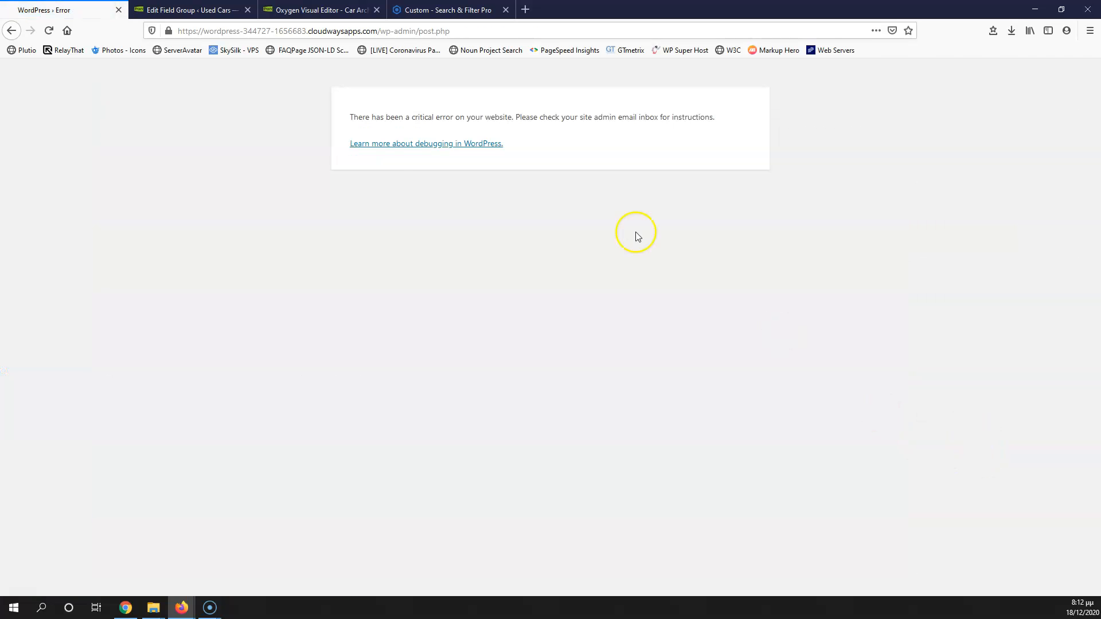
# Reload the failed save page and resend the form submission until the Archive Cars Filters search form is updated
pyautogui.click(49, 30)
pyautogui.click(701, 276)
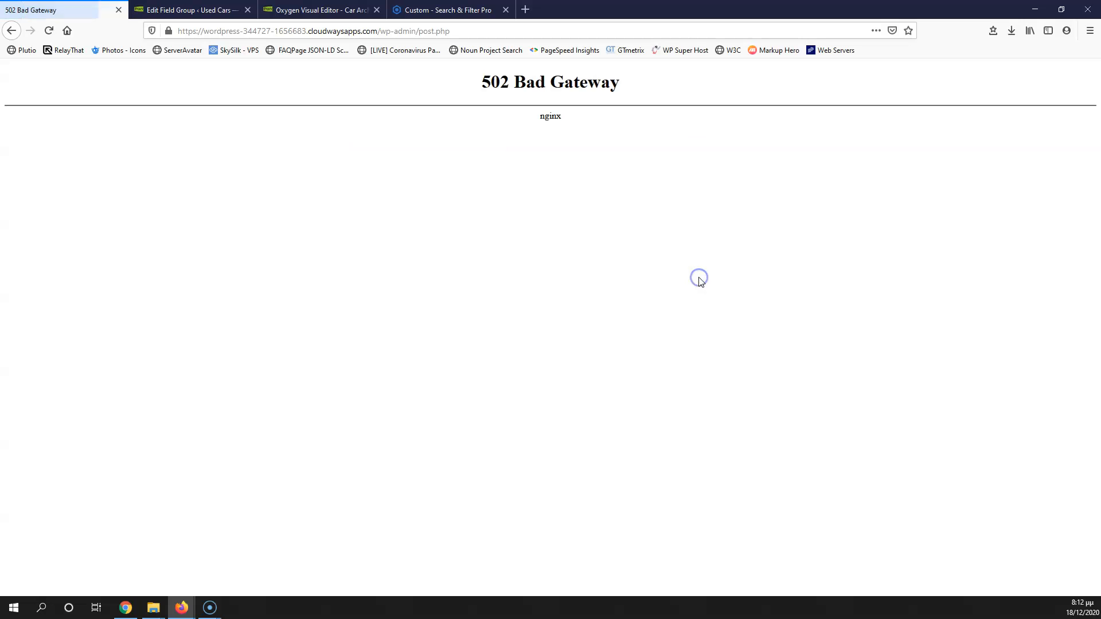
pyautogui.click(50, 33)
pyautogui.click(704, 276)
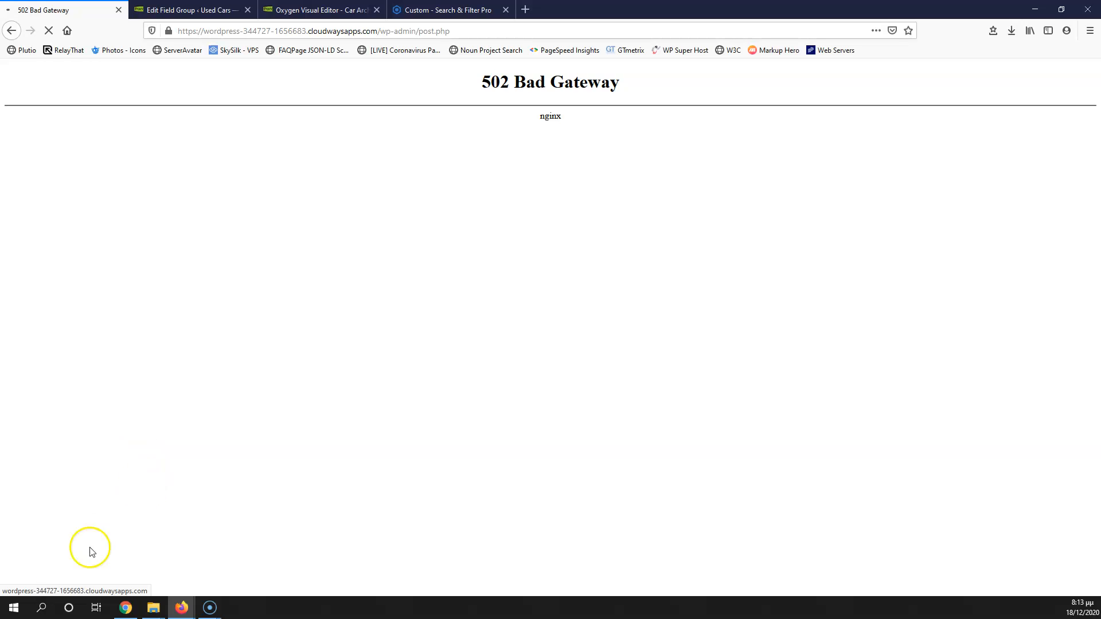
pyautogui.click(48, 30)
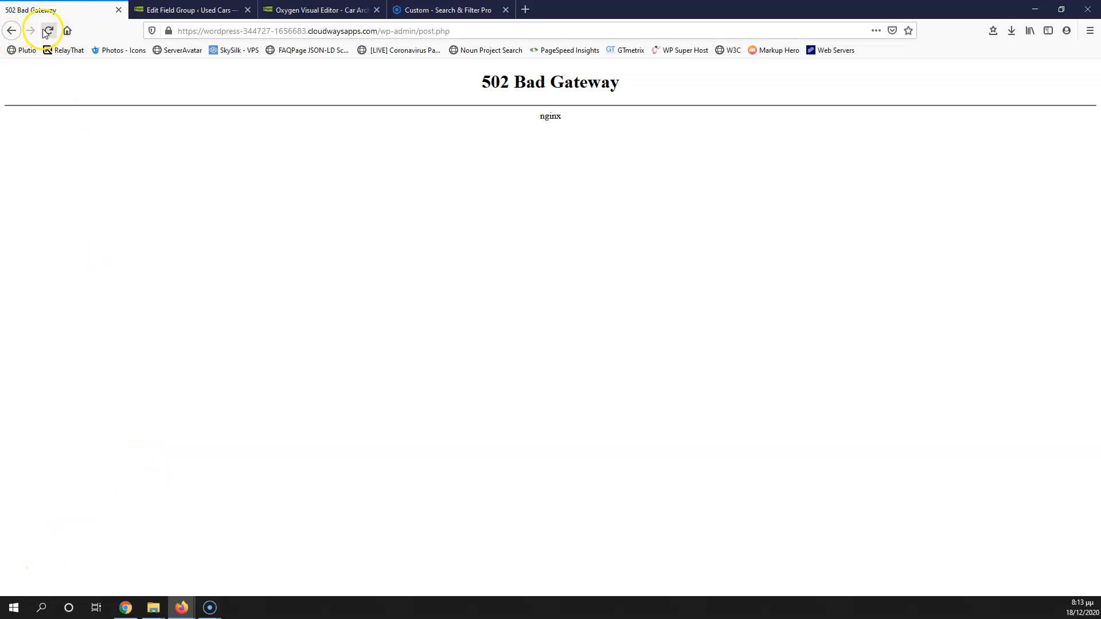
pyautogui.click(45, 32)
pyautogui.click(705, 273)
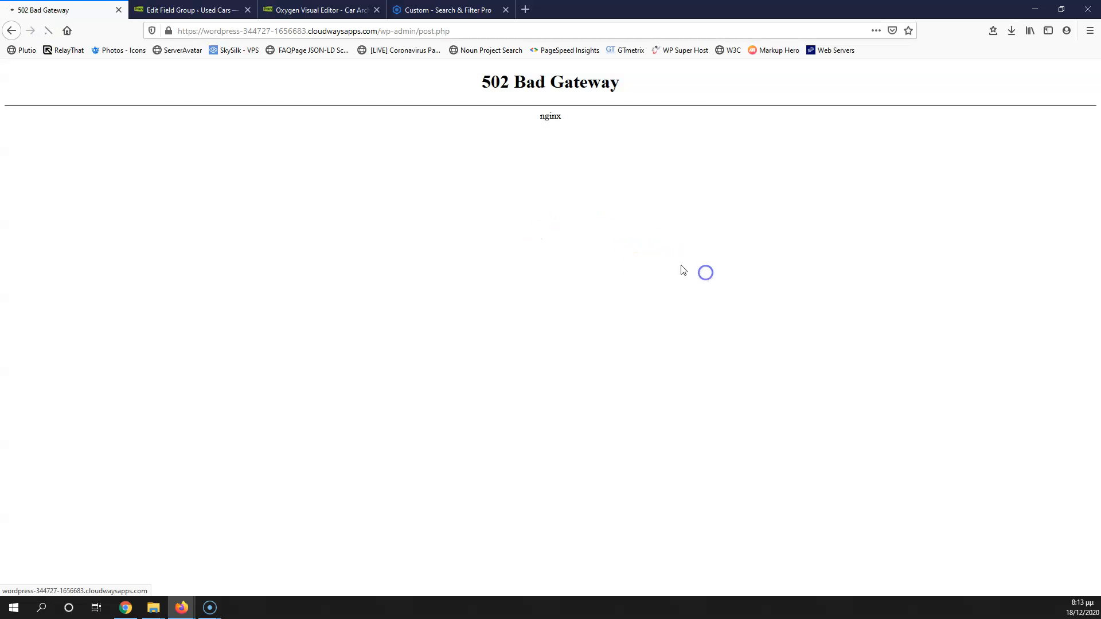
pyautogui.click(51, 32)
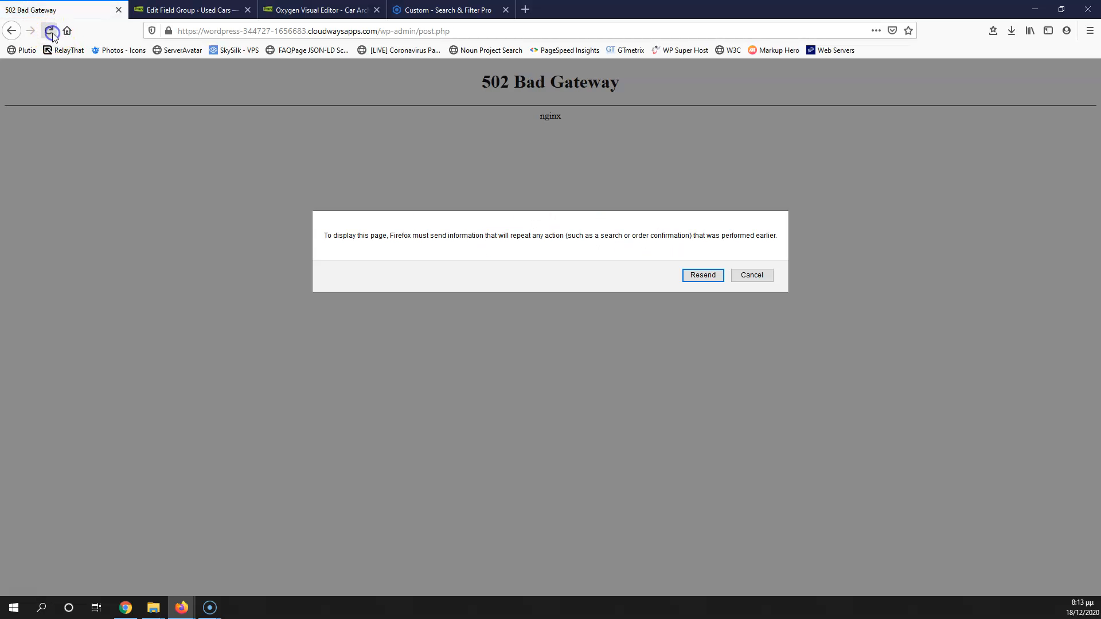
pyautogui.click(702, 277)
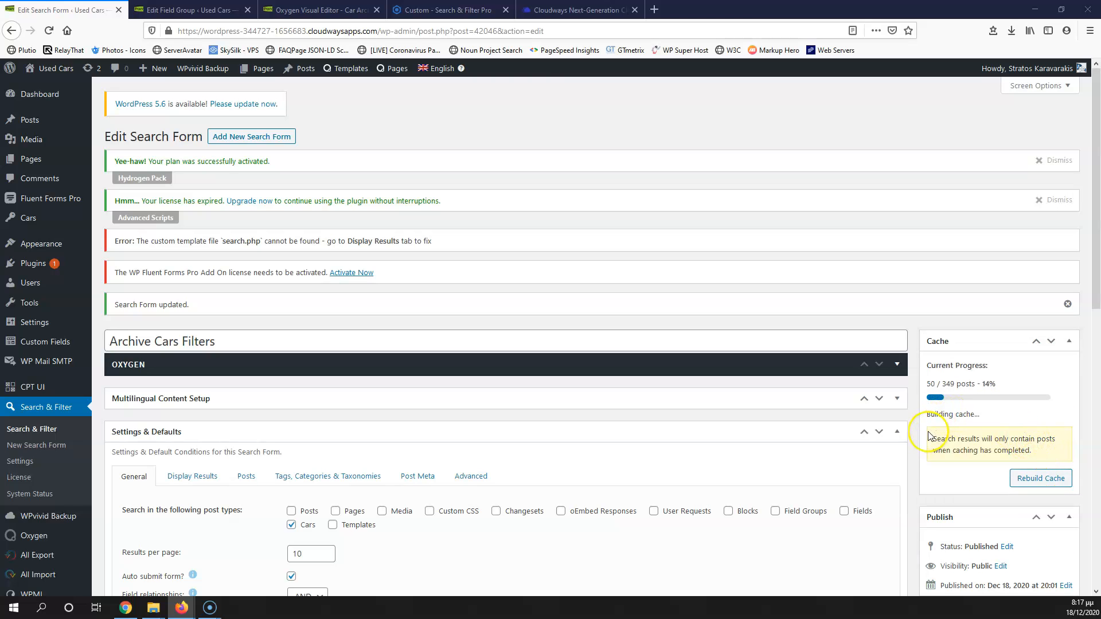
# Copy the ID-based search form shortcode of Archive Cars Filters
pyautogui.scroll(-3, 883, 433)
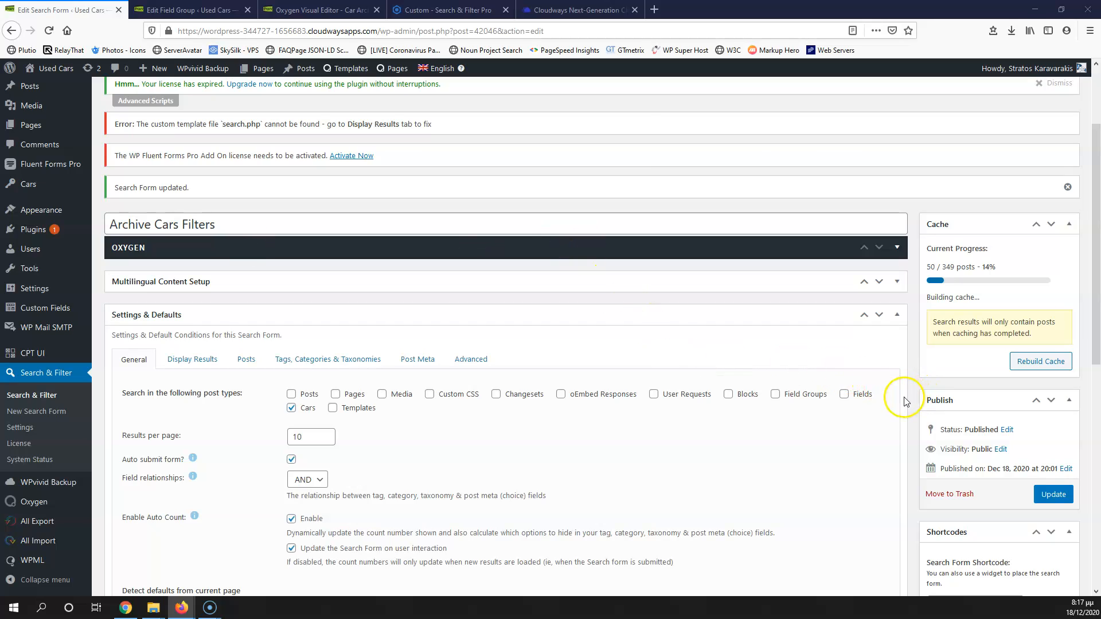
pyautogui.scroll(-2, 312, 363)
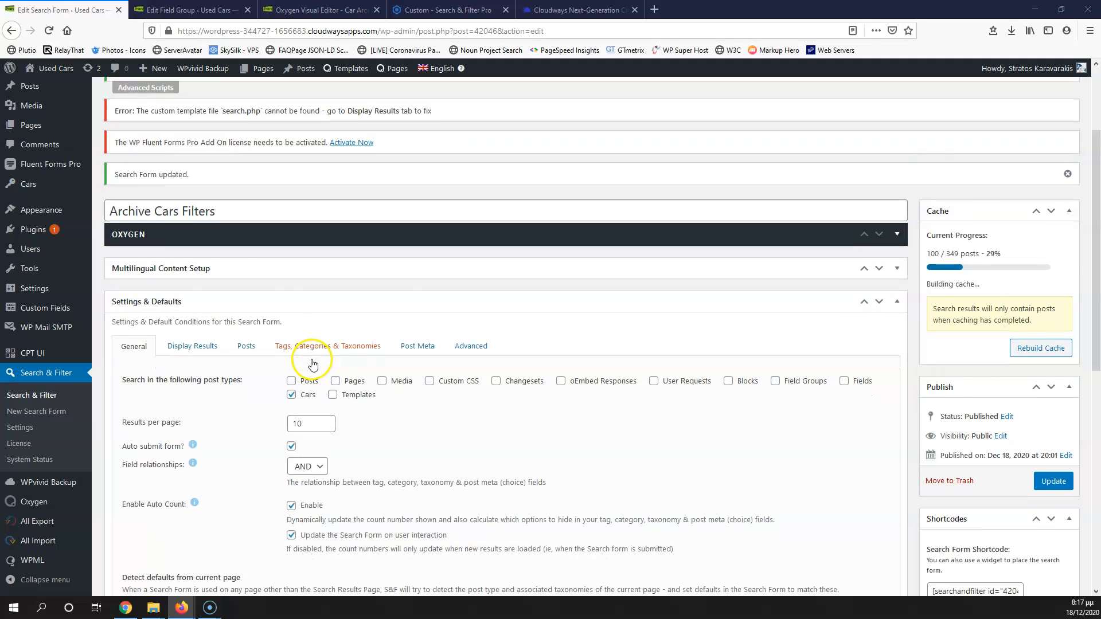
pyautogui.click(975, 486)
pyautogui.hotkey('ctrl', 'c')
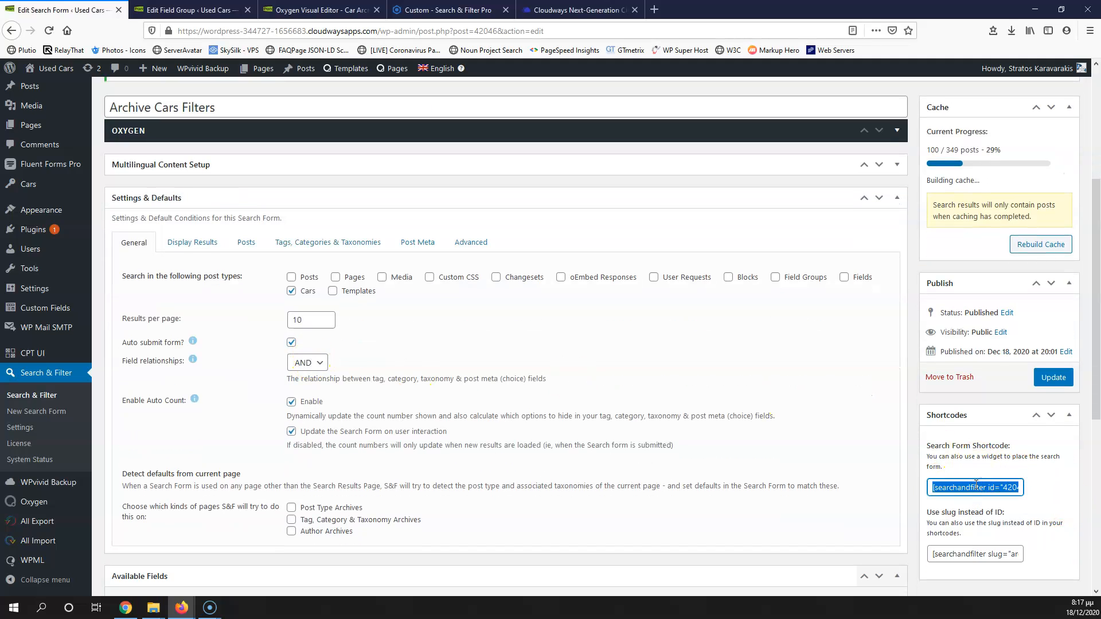
# View the Search & Filter list of search forms in a new tab, and close that tab
pyautogui.middleClick(36, 396)
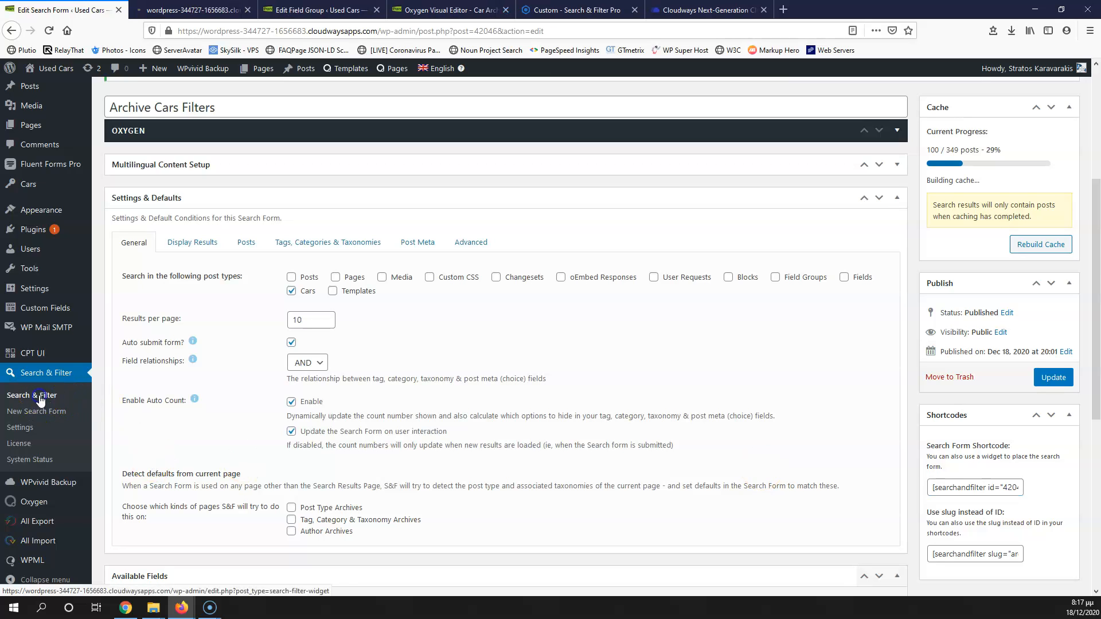
pyautogui.hotkey('ctrl', 'Tab')
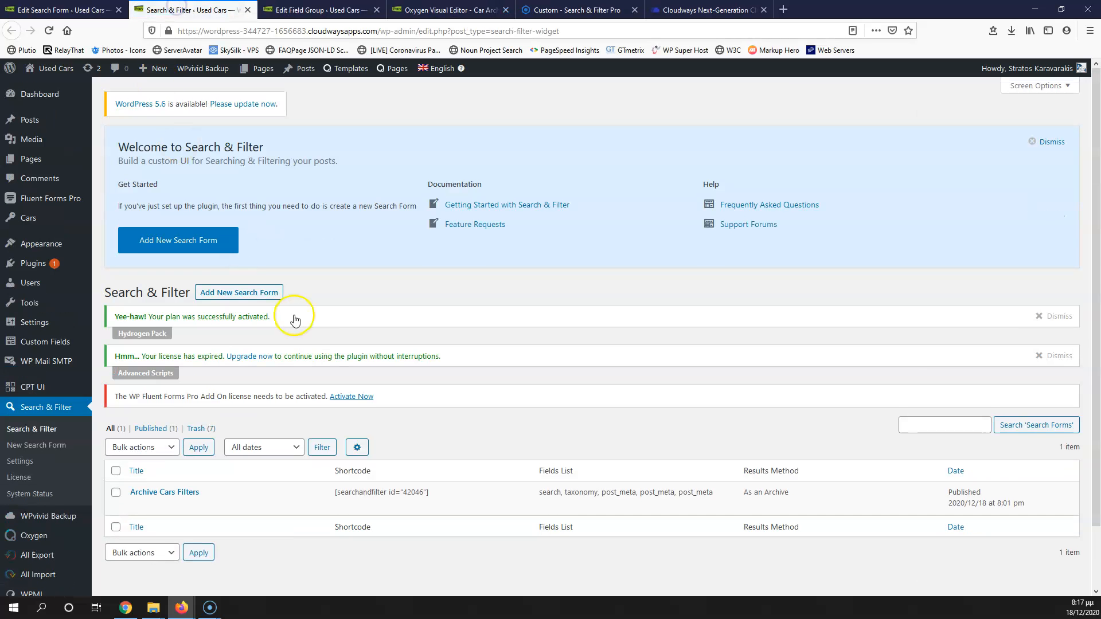
pyautogui.scroll(-1, 350, 495)
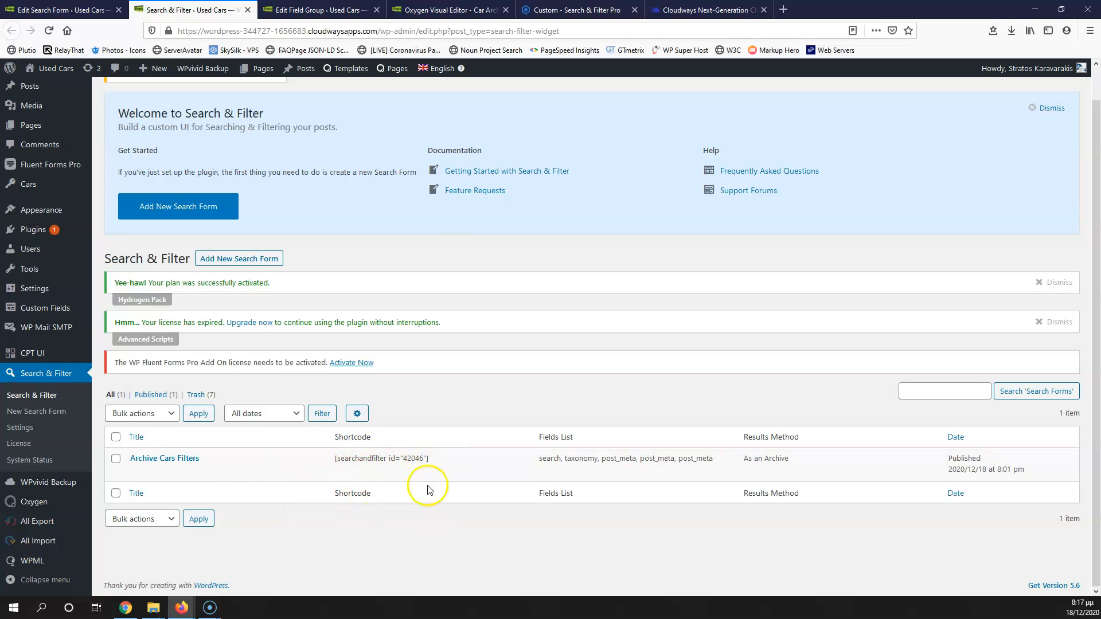
pyautogui.scroll(1, 384, 222)
pyautogui.click(247, 10)
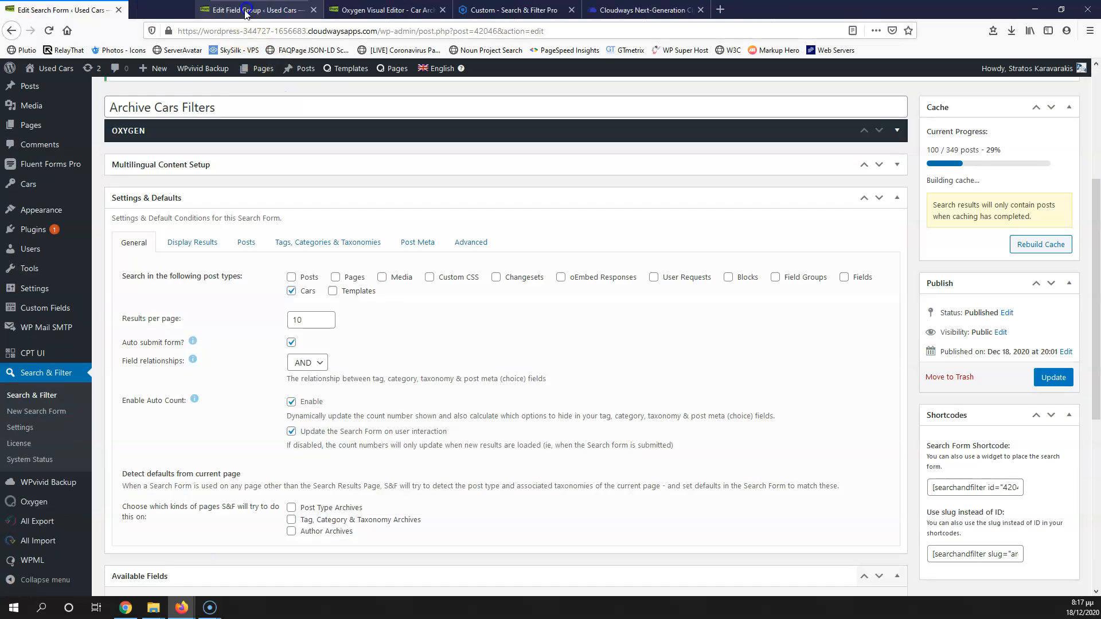
# Open the car archive template's front end in a new tab from the Oxygen editor, and return to the editor
pyautogui.click(195, 11)
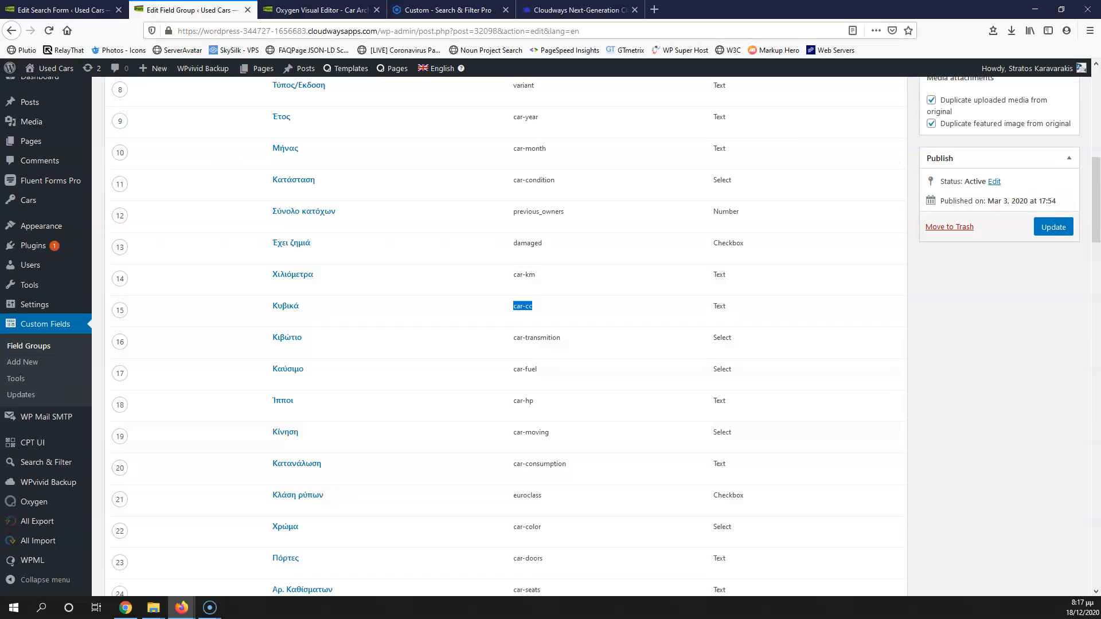
pyautogui.click(314, 12)
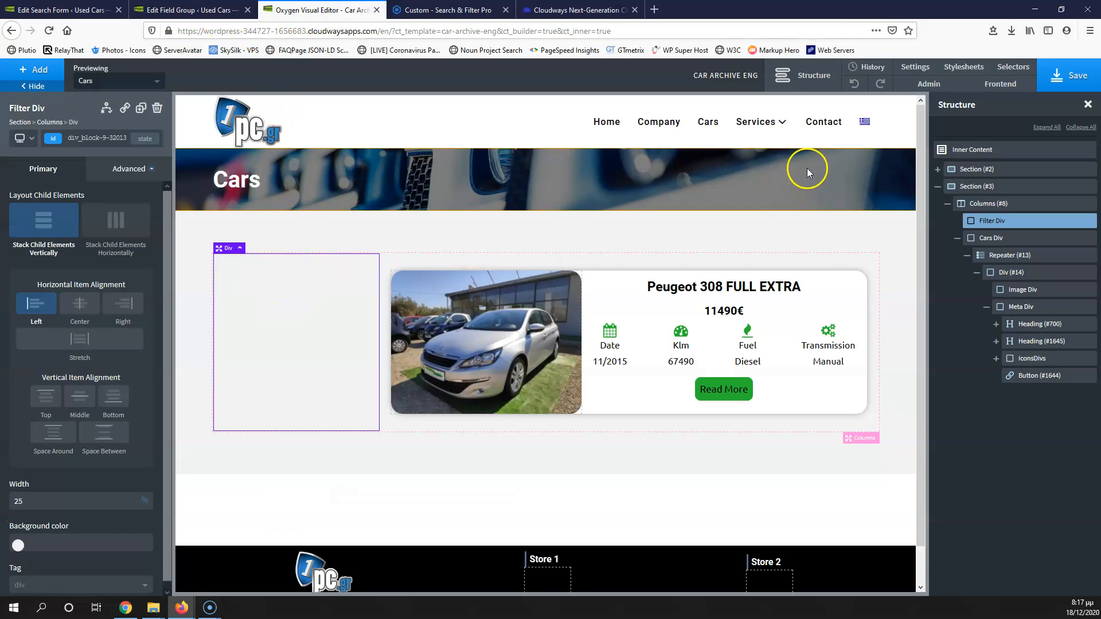
pyautogui.click(952, 86)
pyautogui.click(424, 9)
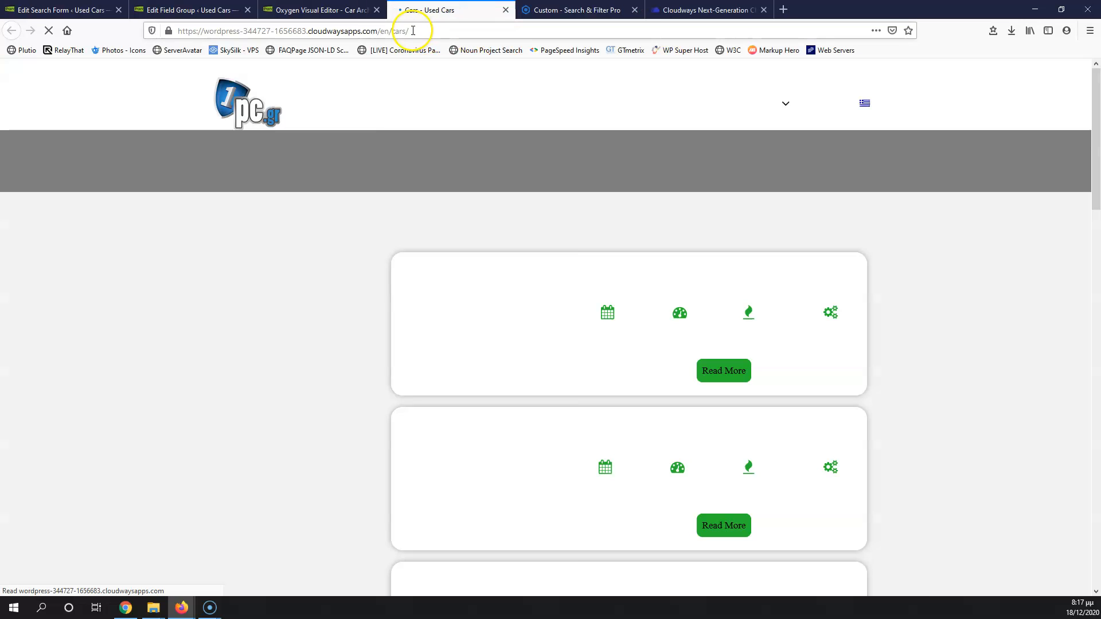
pyautogui.click(322, 10)
# Add a Shortcode element inside the Filter Div of the car archive template
pyautogui.click(291, 310)
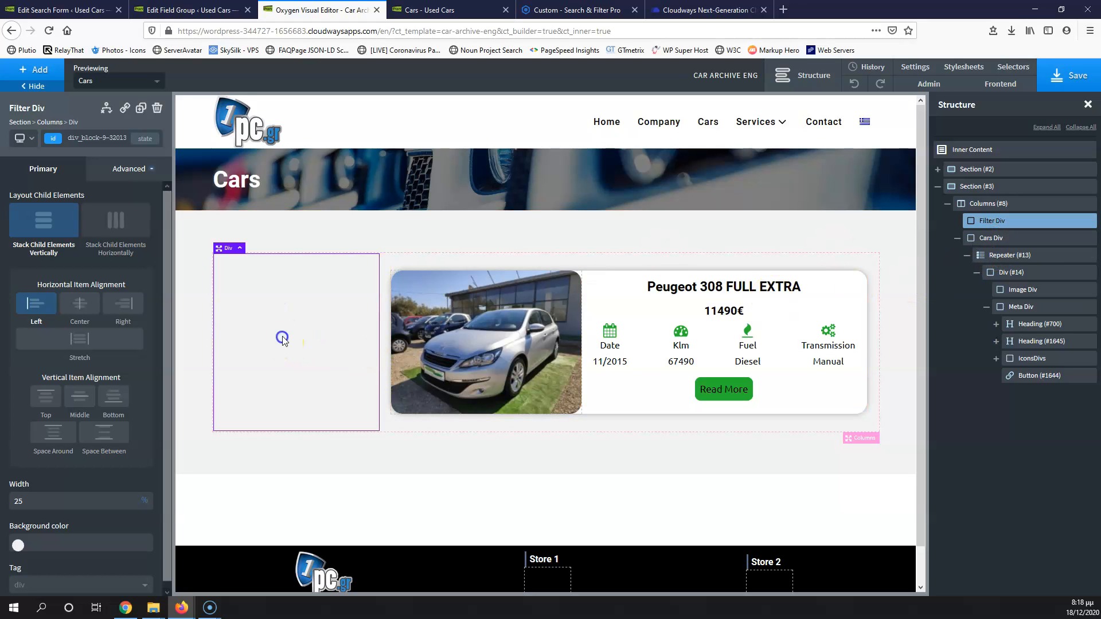
pyautogui.click(36, 70)
pyautogui.click(71, 109)
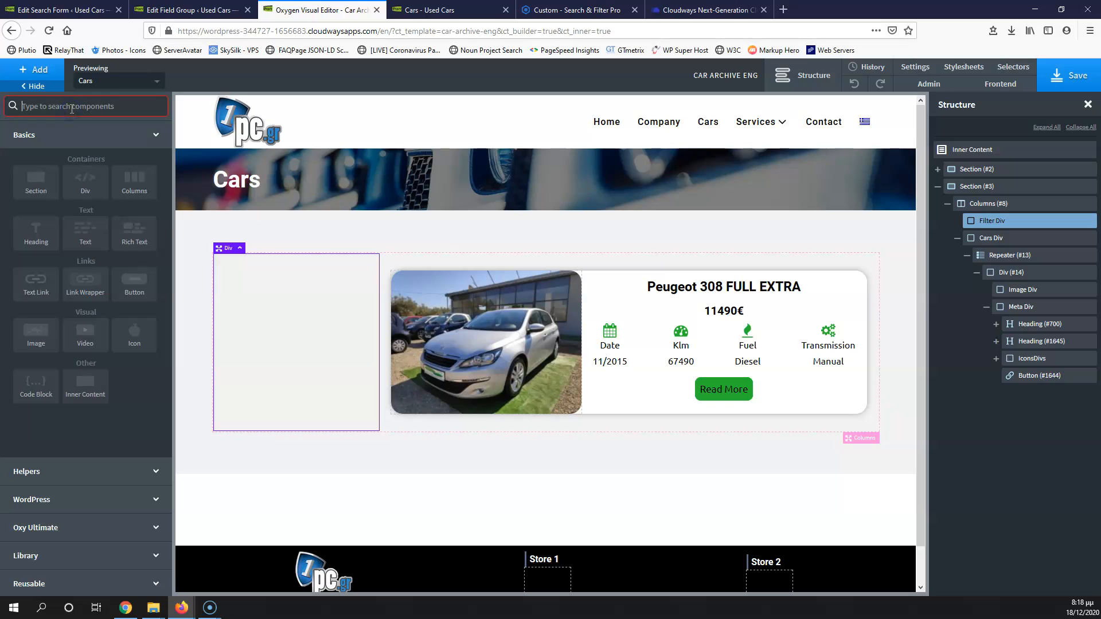
pyautogui.write('ssh')
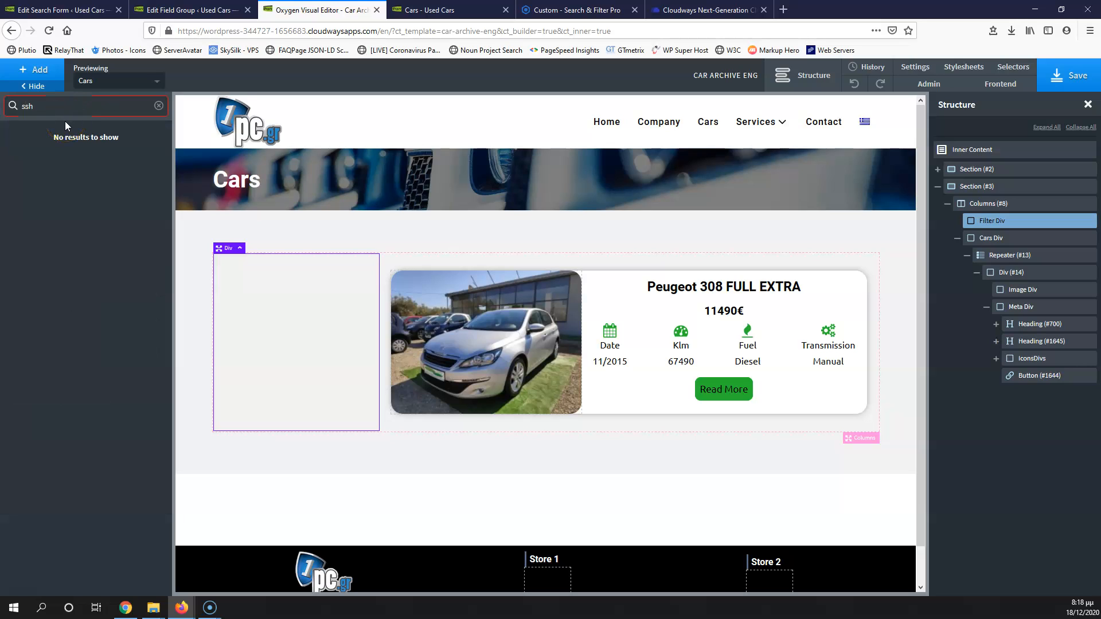
pyautogui.press('BackSpace')
pyautogui.press('BackSpace')
pyautogui.press('BackSpace')
pyautogui.write('sh')
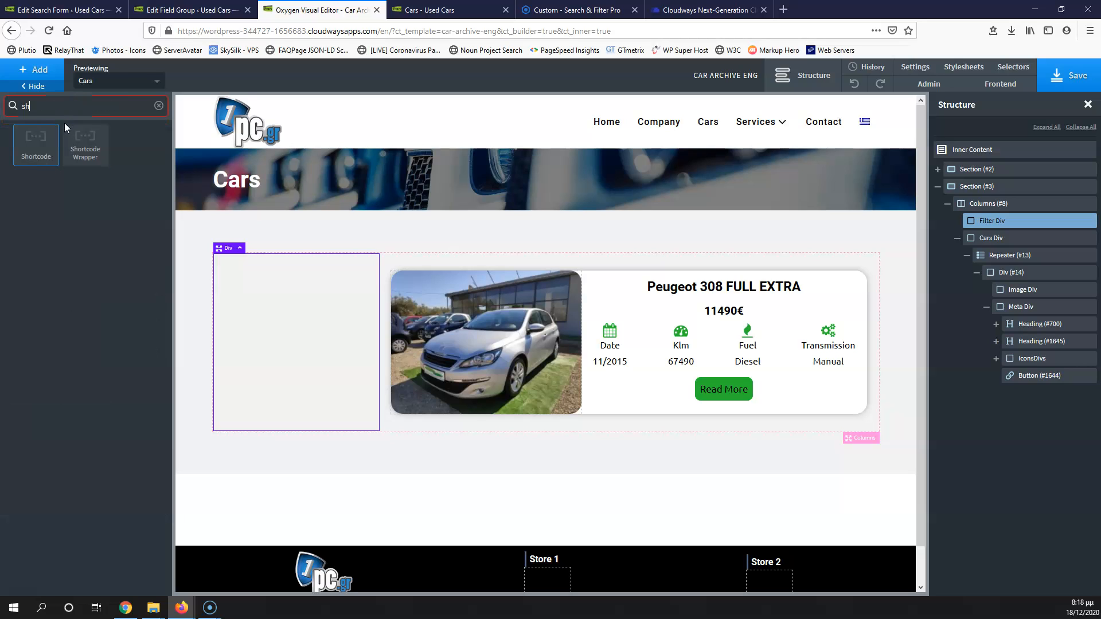
pyautogui.click(36, 144)
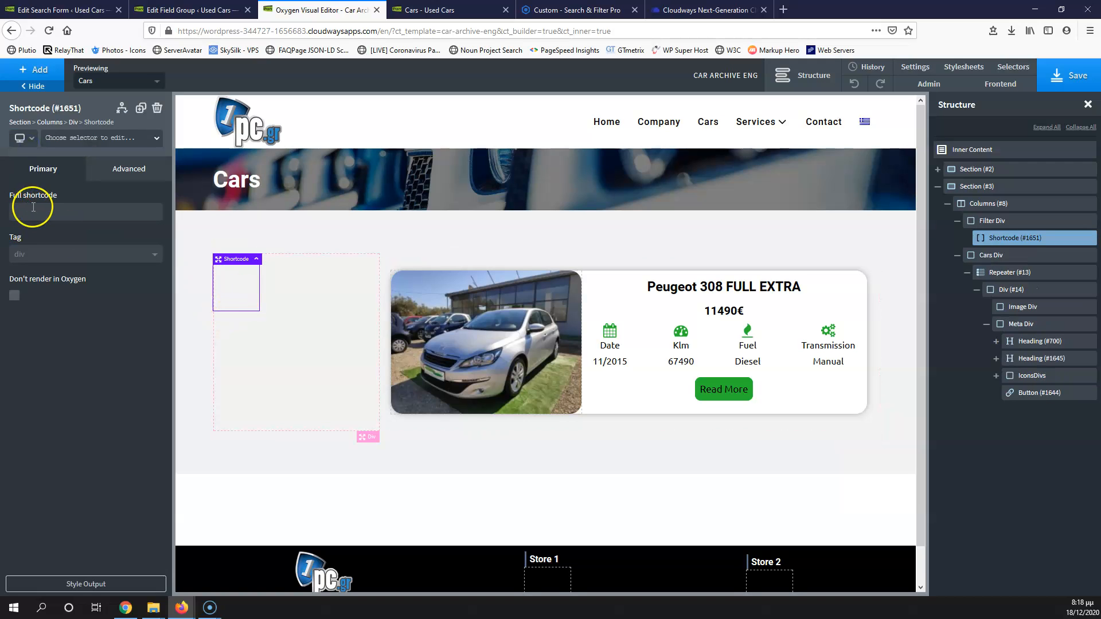
# Set the element's full shortcode to [searchandfilter id="42046"] and save the template
pyautogui.hotkey('ctrl', 'v')
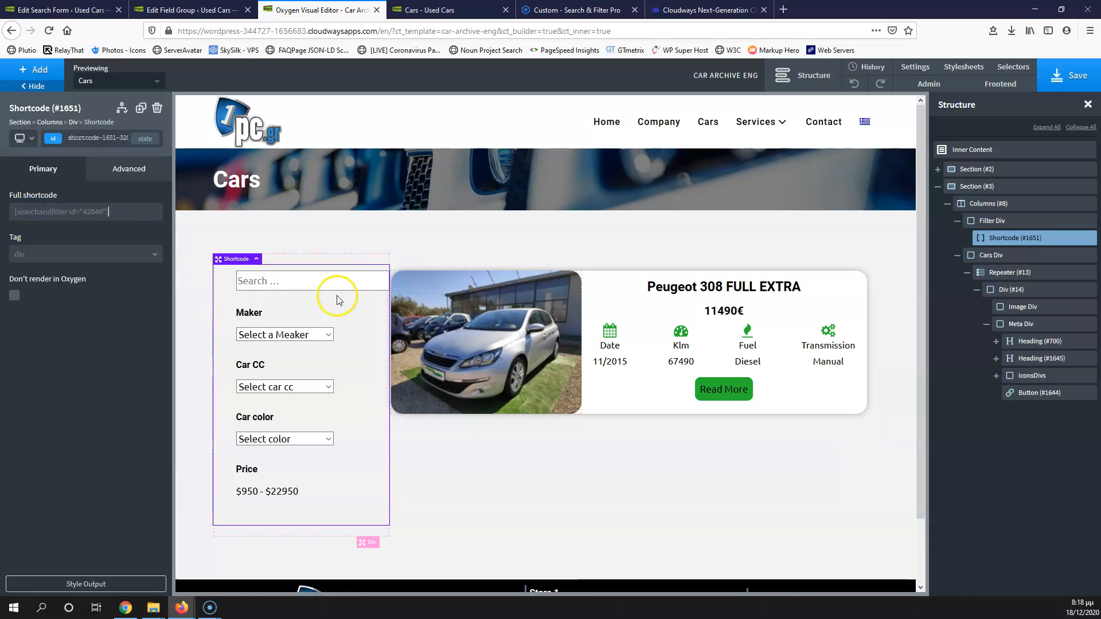
pyautogui.click(1064, 75)
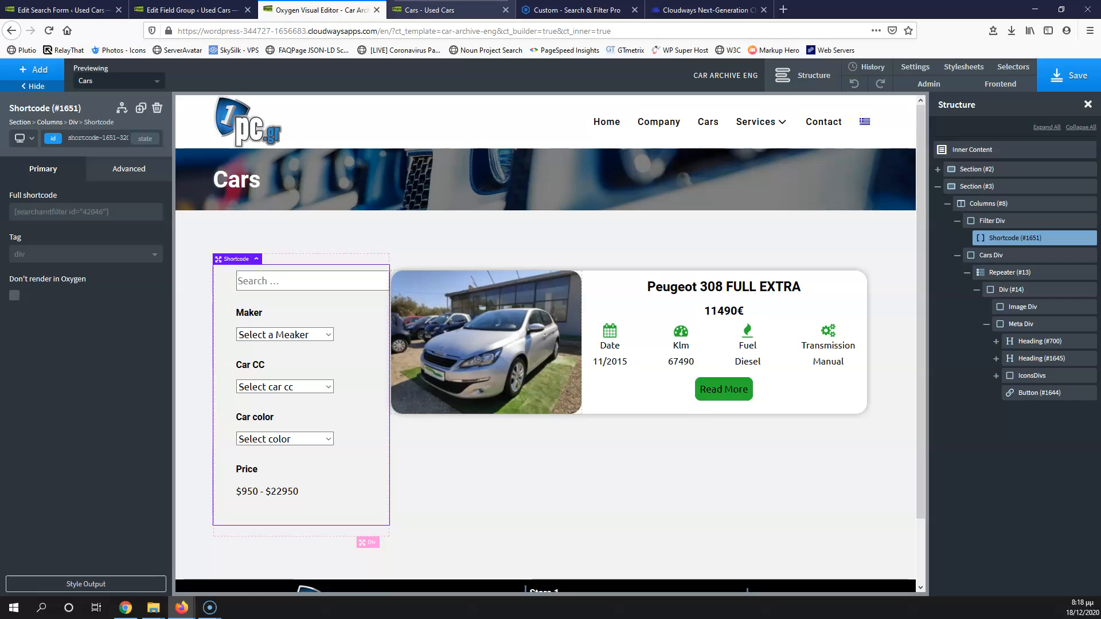
# Reload the front-end Cars page and examine the options in the Maker filter
pyautogui.click(430, 10)
pyautogui.click(47, 31)
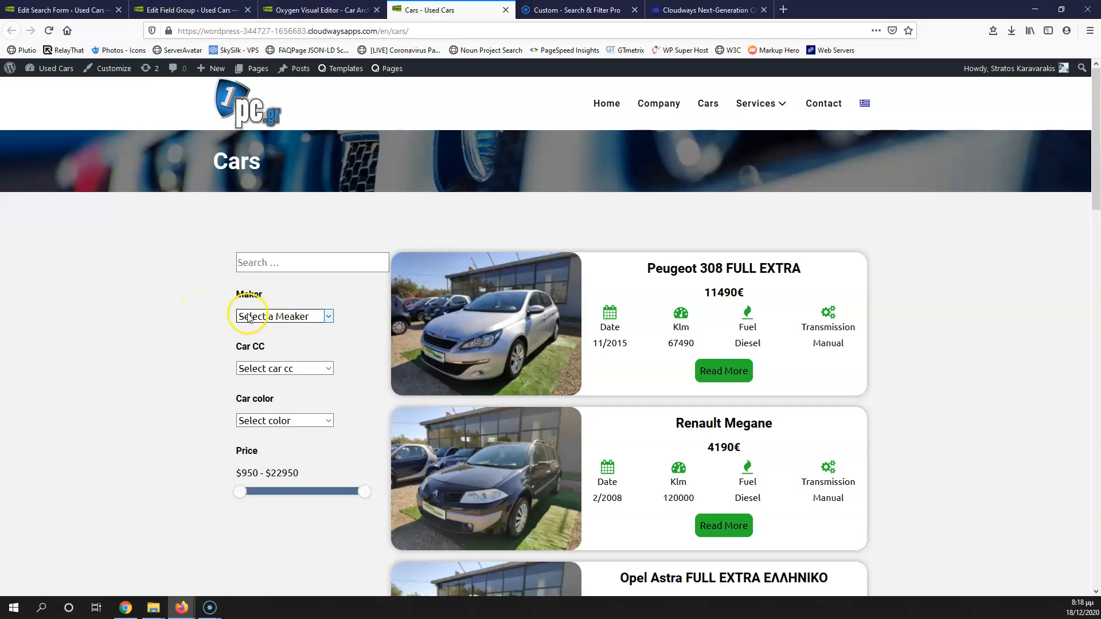
pyautogui.click(285, 321)
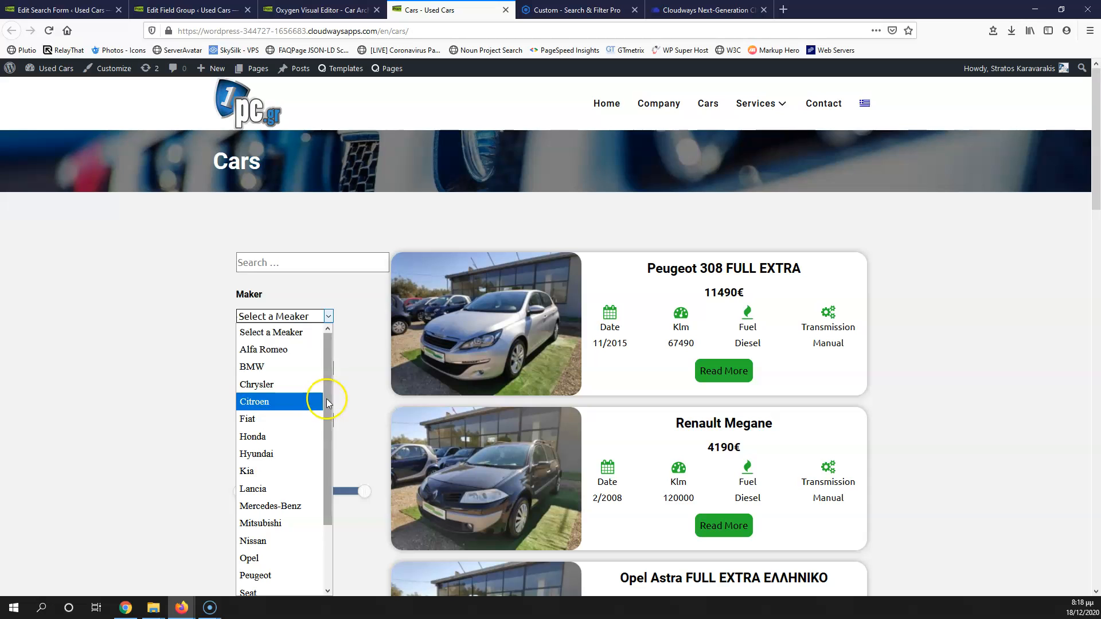
pyautogui.moveTo(327, 395); pyautogui.dragTo(325, 490)
# Check the search form's cache progress and test the Maker filter on the Cars page with Fiat
pyautogui.click(57, 9)
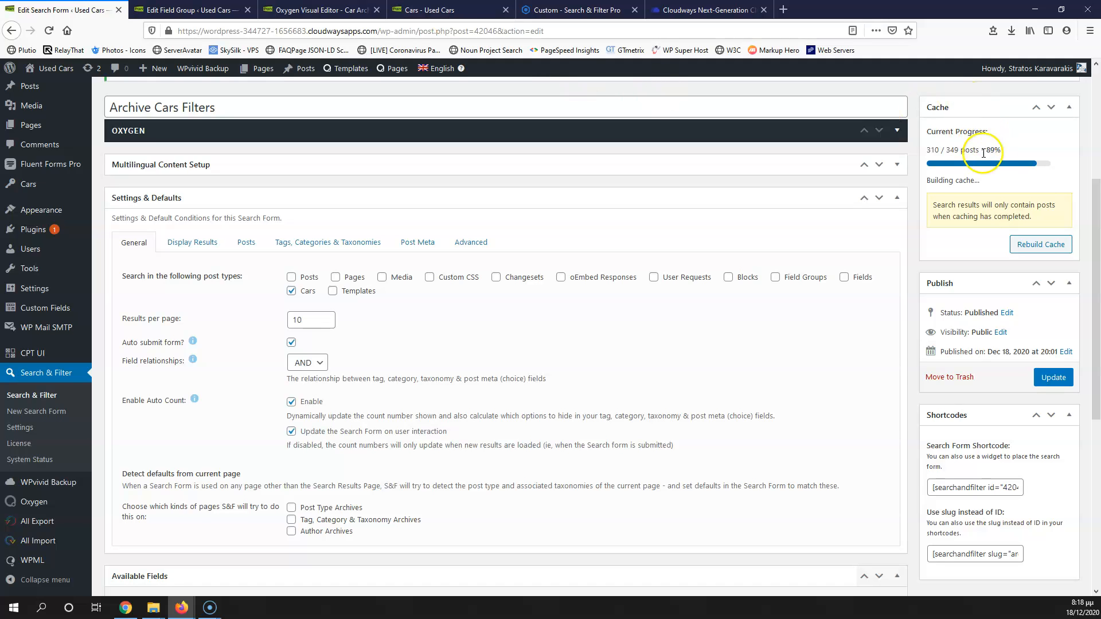
pyautogui.click(431, 10)
pyautogui.click(302, 319)
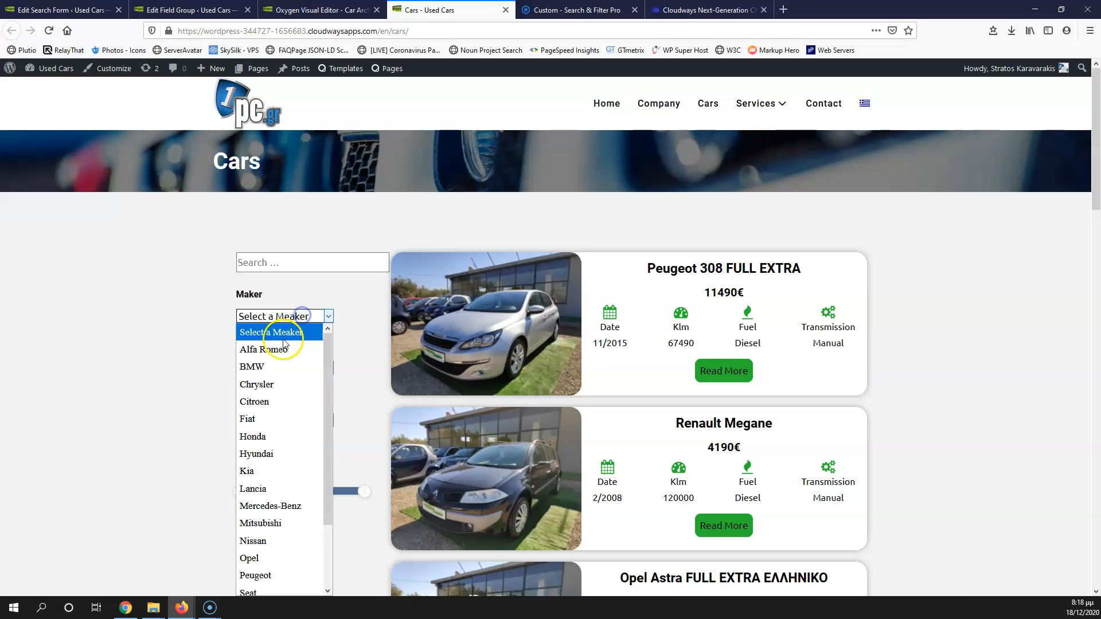
pyautogui.moveTo(329, 363); pyautogui.dragTo(300, 369)
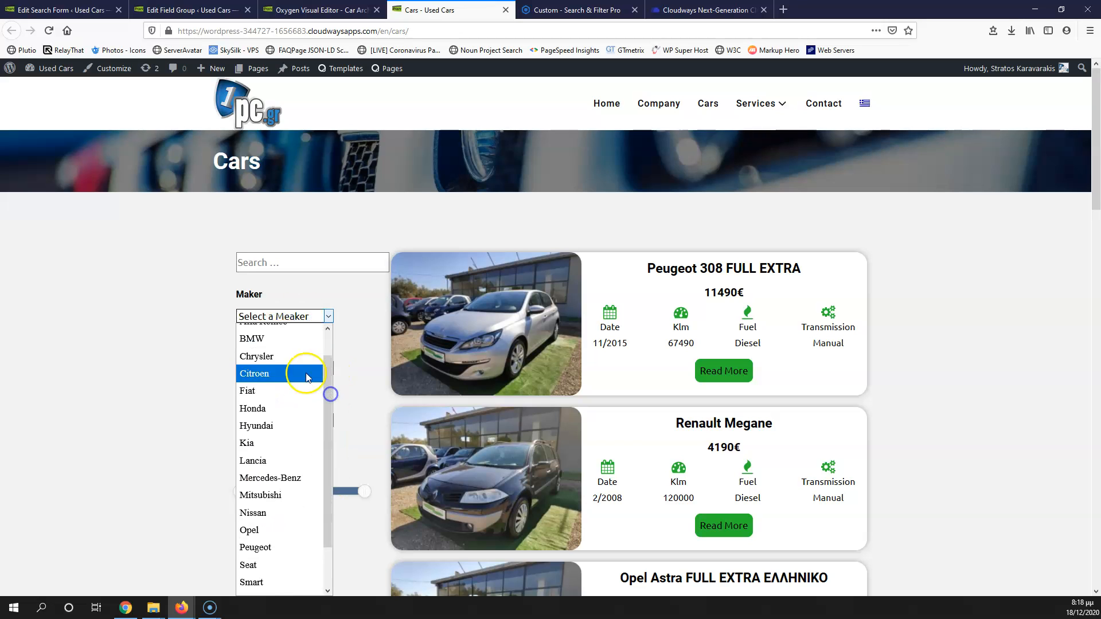
pyautogui.click(274, 393)
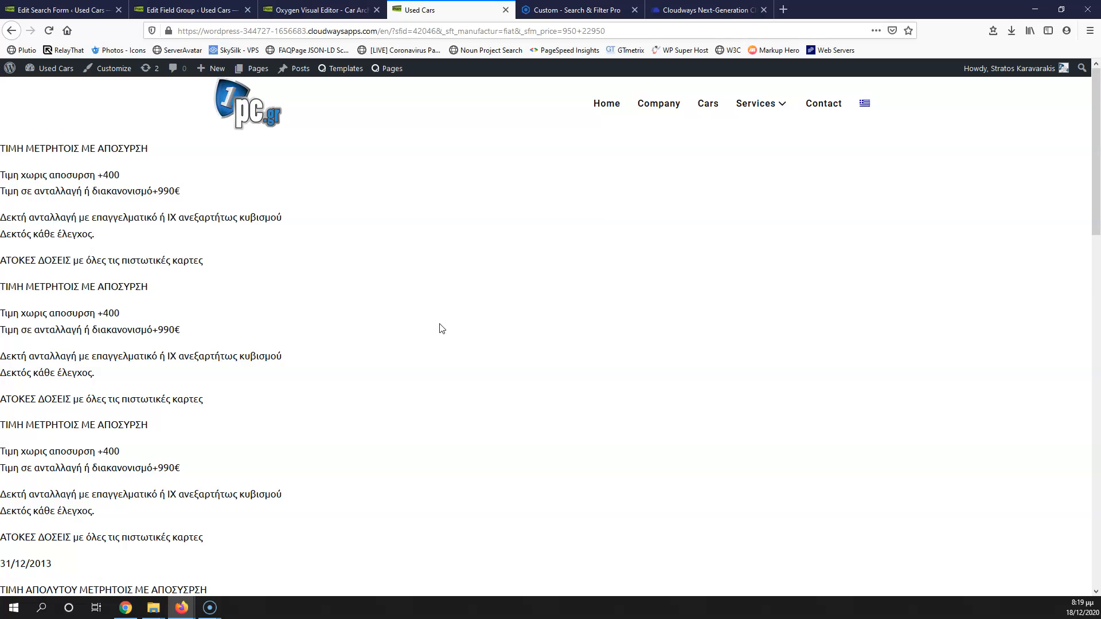
# Go back to the unfiltered Cars page and examine the Car CC and Car color filter options
pyautogui.click(13, 32)
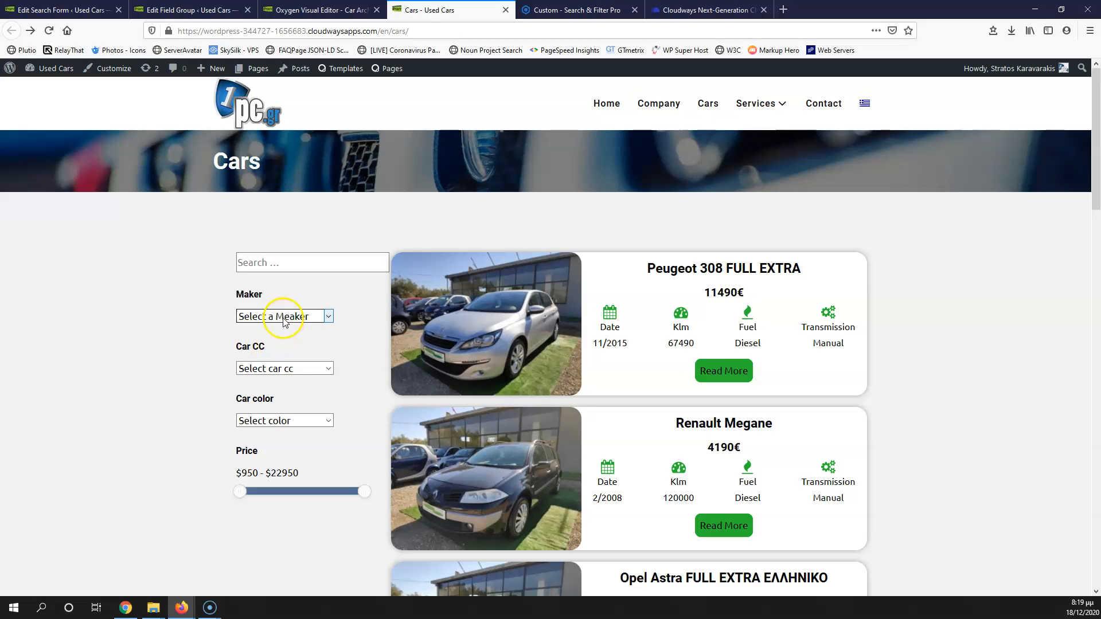
pyautogui.click(281, 368)
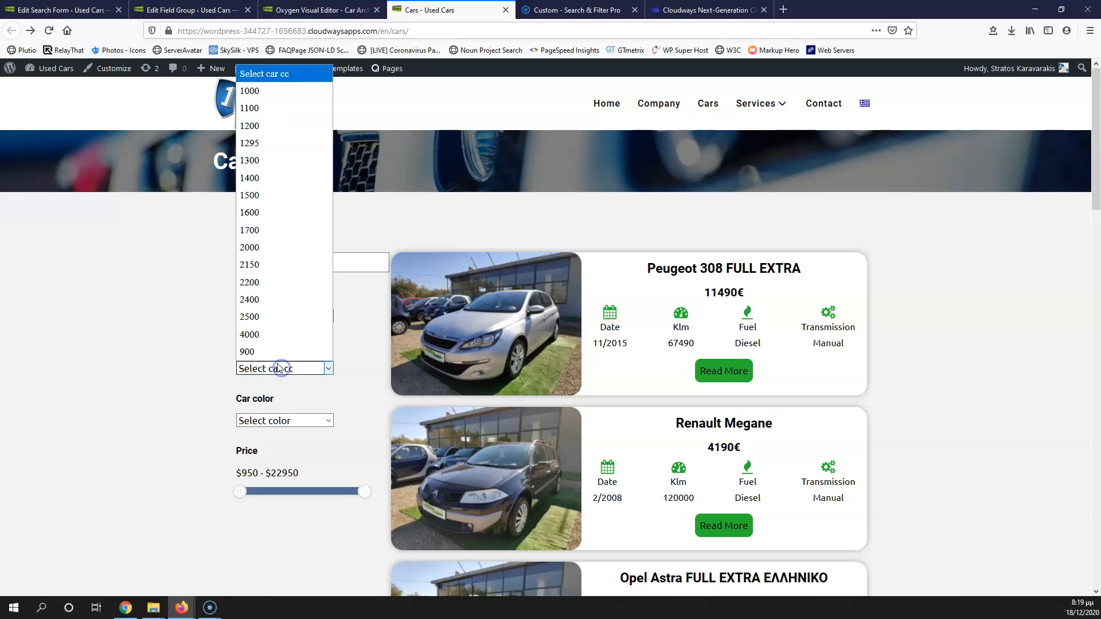
pyautogui.click(191, 354)
pyautogui.click(277, 421)
pyautogui.click(179, 433)
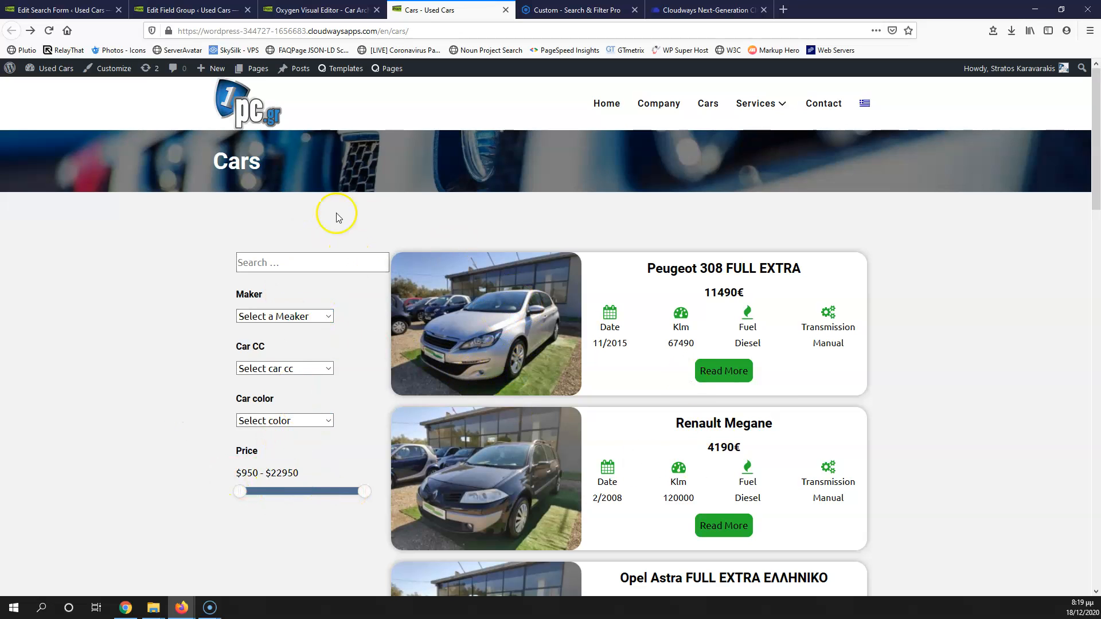
# Open the Display Results settings of the Archive Cars Filters search form and review the results method, template and Ajax options
pyautogui.click(71, 9)
pyautogui.scroll(3, 363, 365)
pyautogui.scroll(-3, 367, 321)
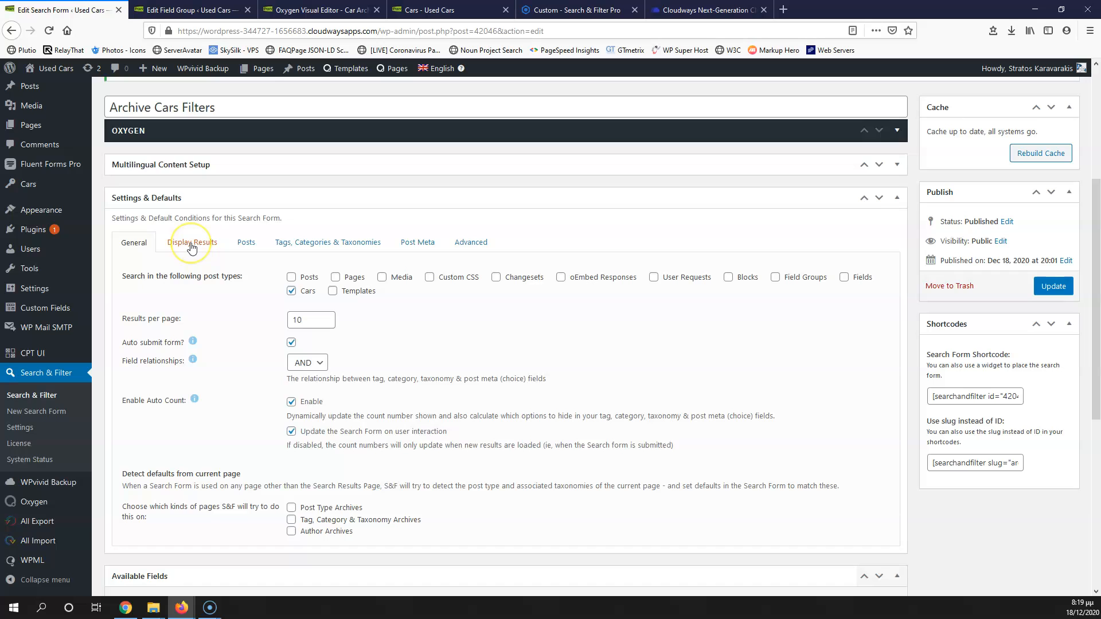
pyautogui.click(192, 245)
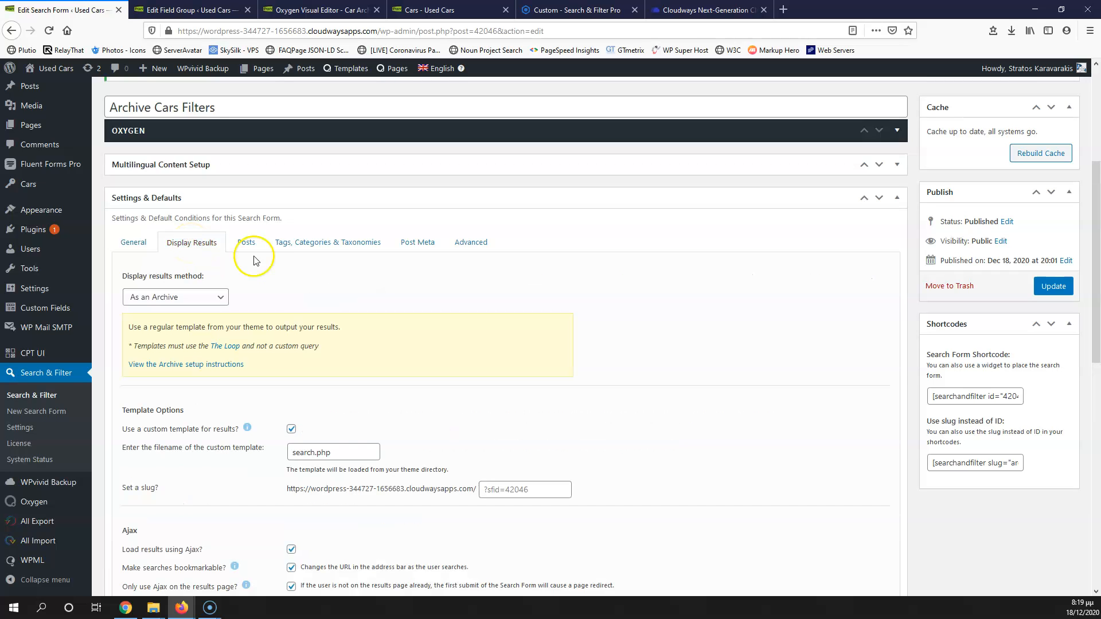
pyautogui.scroll(-2, 315, 265)
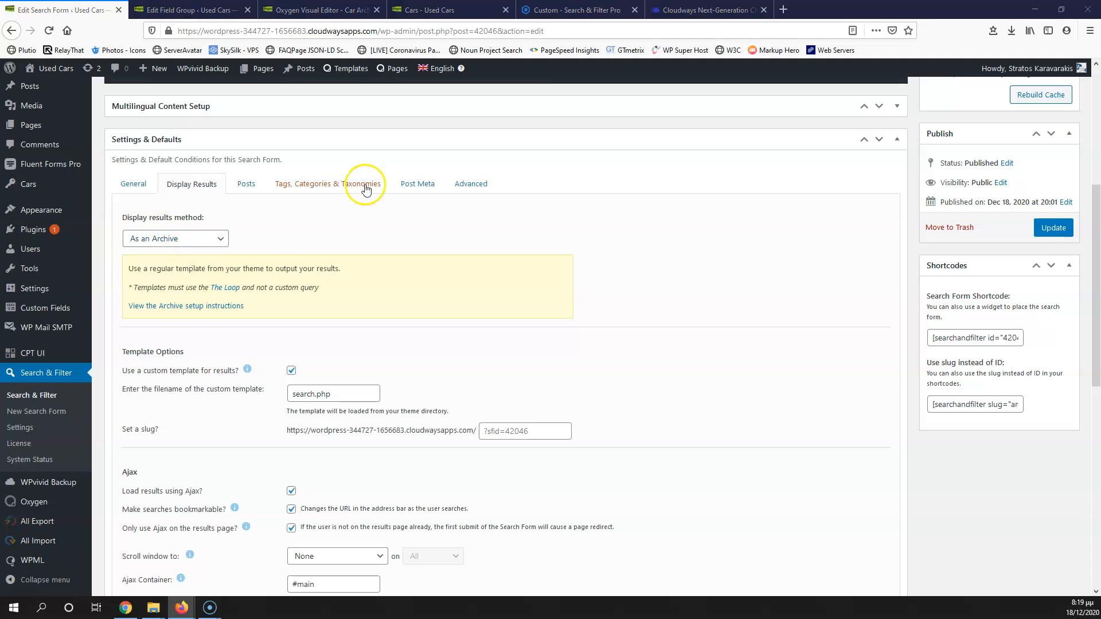
# Set the display results method of the search form to Custom
pyautogui.scroll(-2, 405, 216)
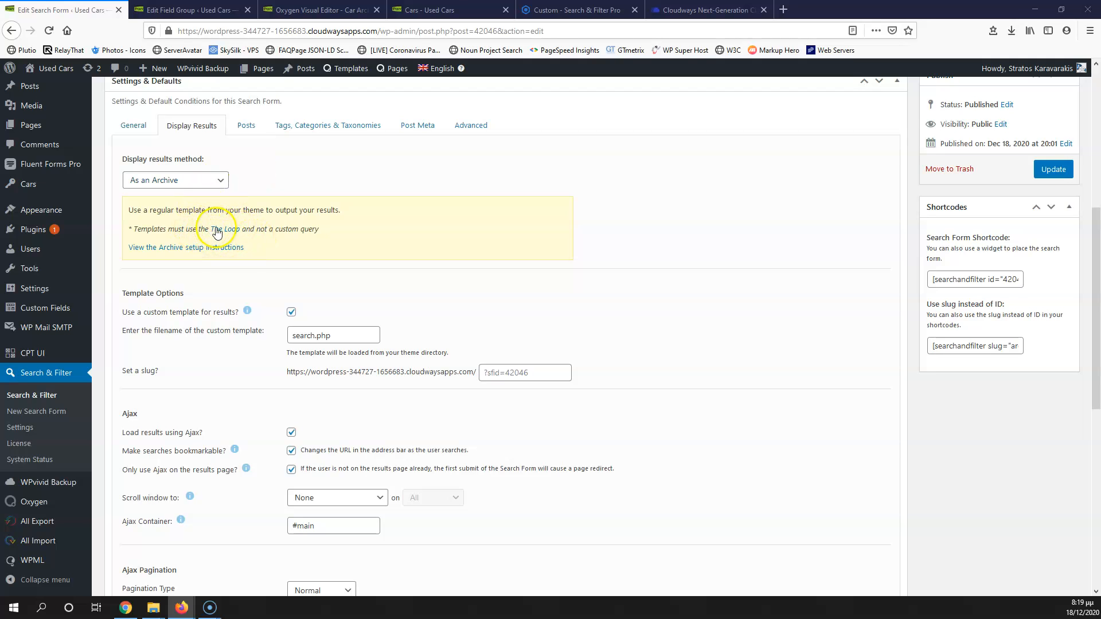
pyautogui.click(177, 181)
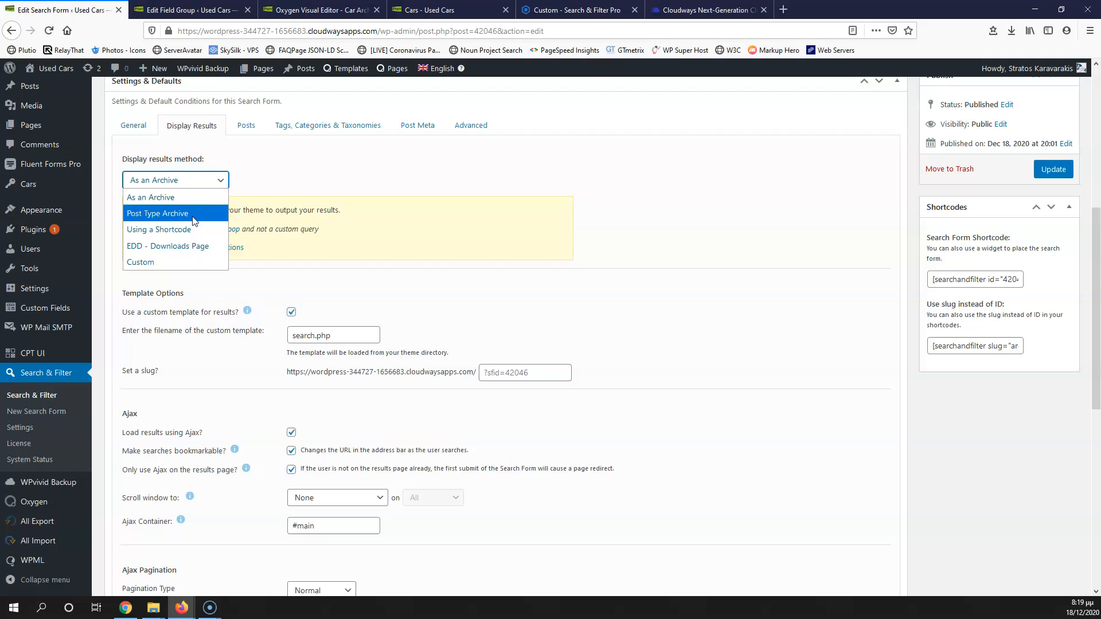
pyautogui.click(189, 256)
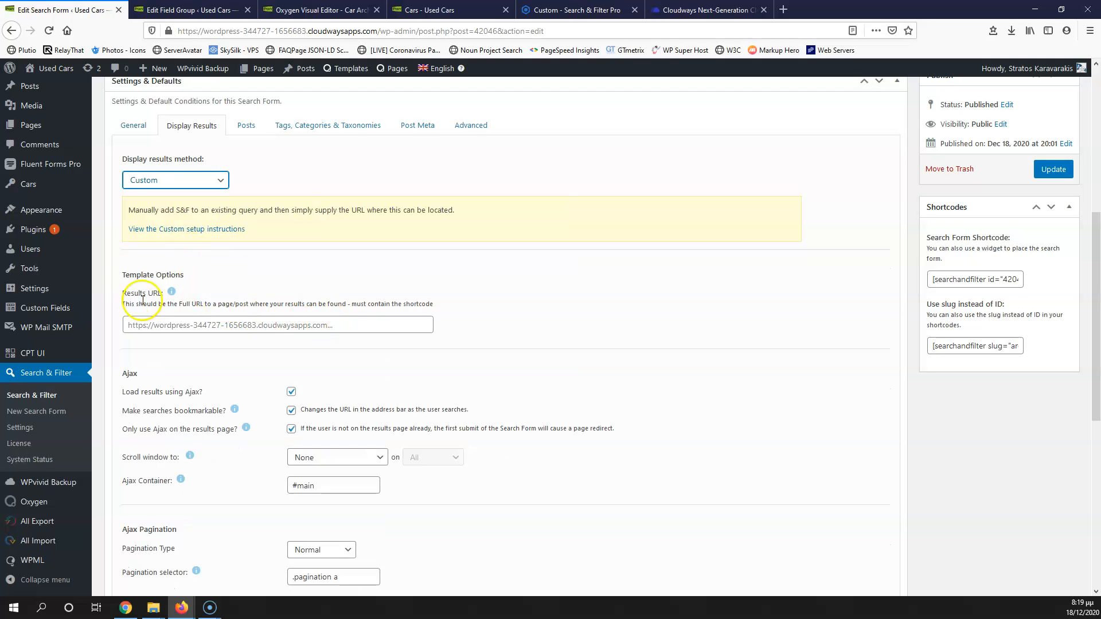
# Copy the address of the front-end Cars page and enter it as the search form's Results URL
pyautogui.click(297, 324)
pyautogui.click(442, 10)
pyautogui.click(449, 30)
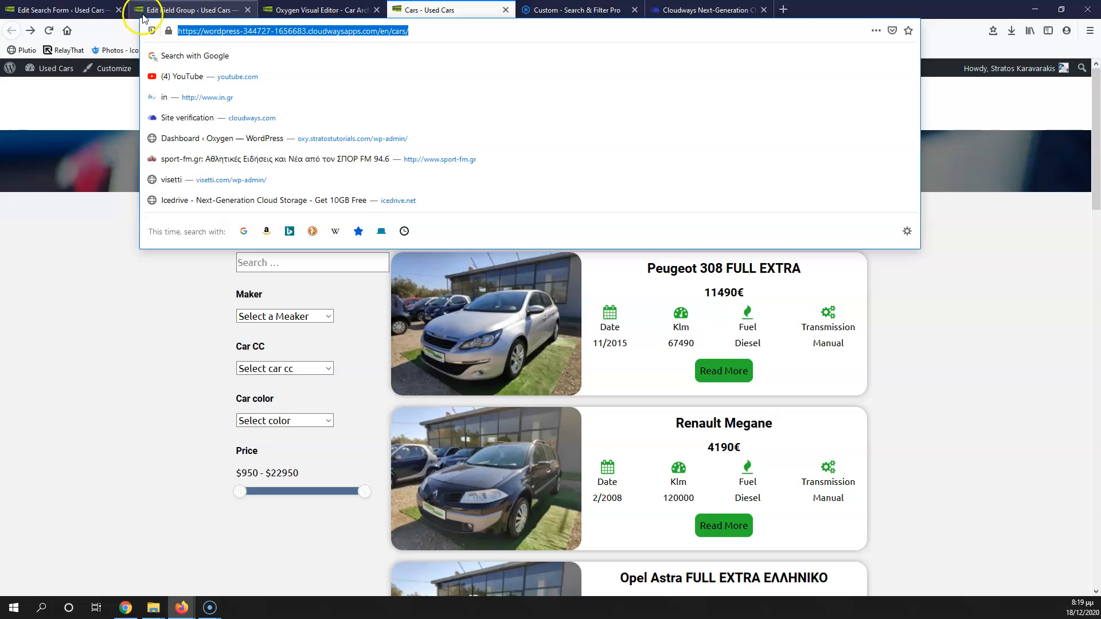
pyautogui.click(86, 10)
pyautogui.click(254, 326)
pyautogui.write('https://wordpress-344727-1656683.cloudwaysapps.com/en/cars/')
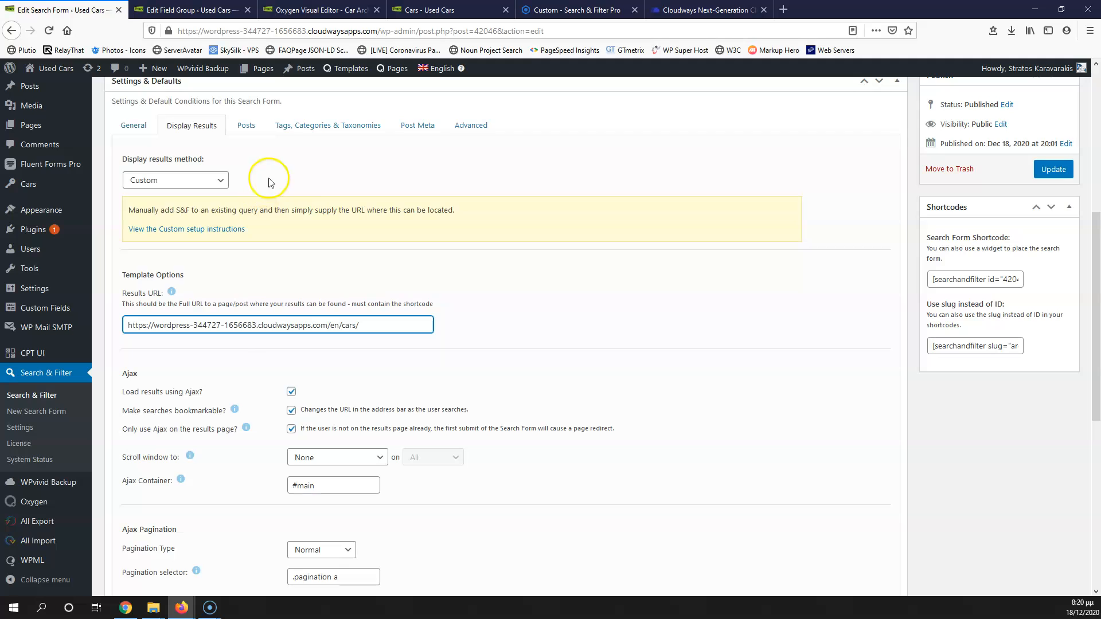
# Review the Ajax settings, then select the cars Repeater in the Oxygen Car Archive template and copy its ID
pyautogui.scroll(-2, 258, 350)
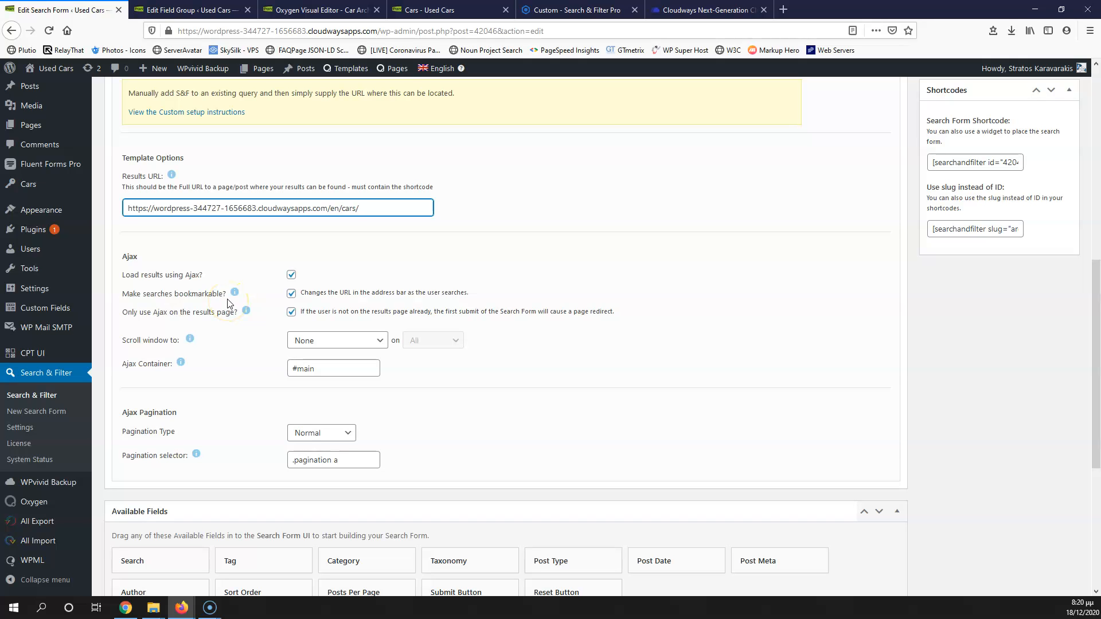
pyautogui.moveTo(247, 314)
pyautogui.moveTo(181, 365)
pyautogui.click(322, 10)
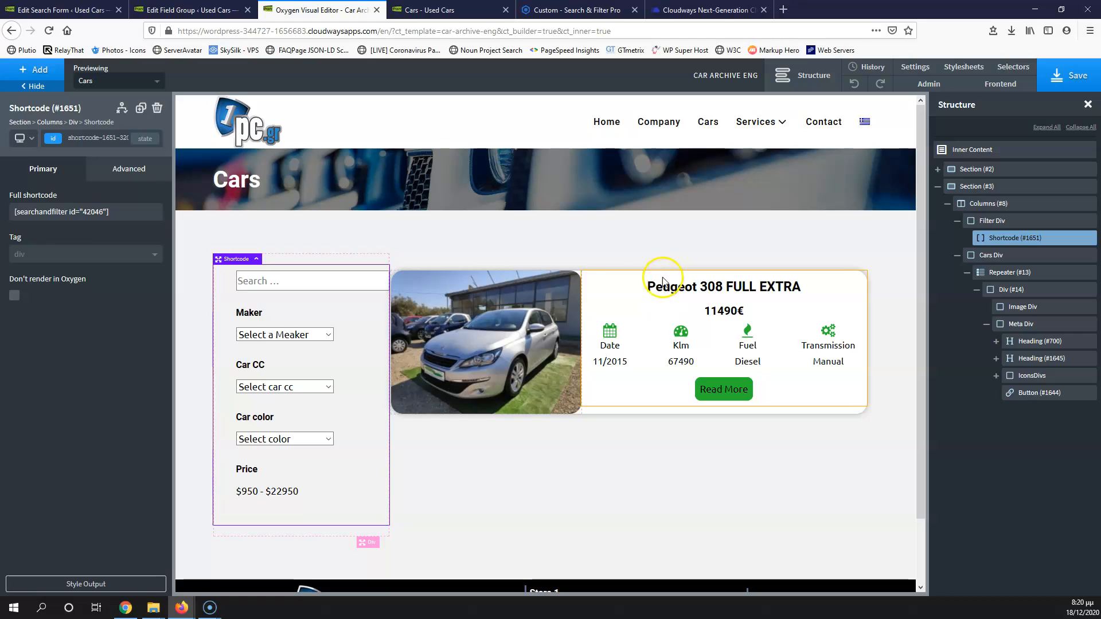
pyautogui.click(820, 281)
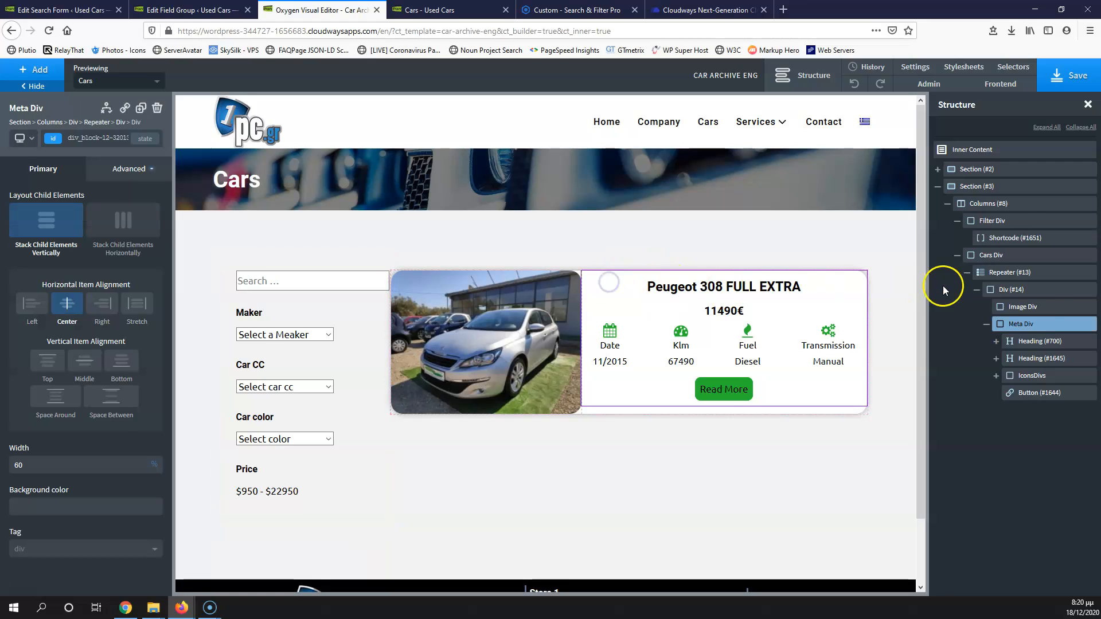
pyautogui.click(1024, 273)
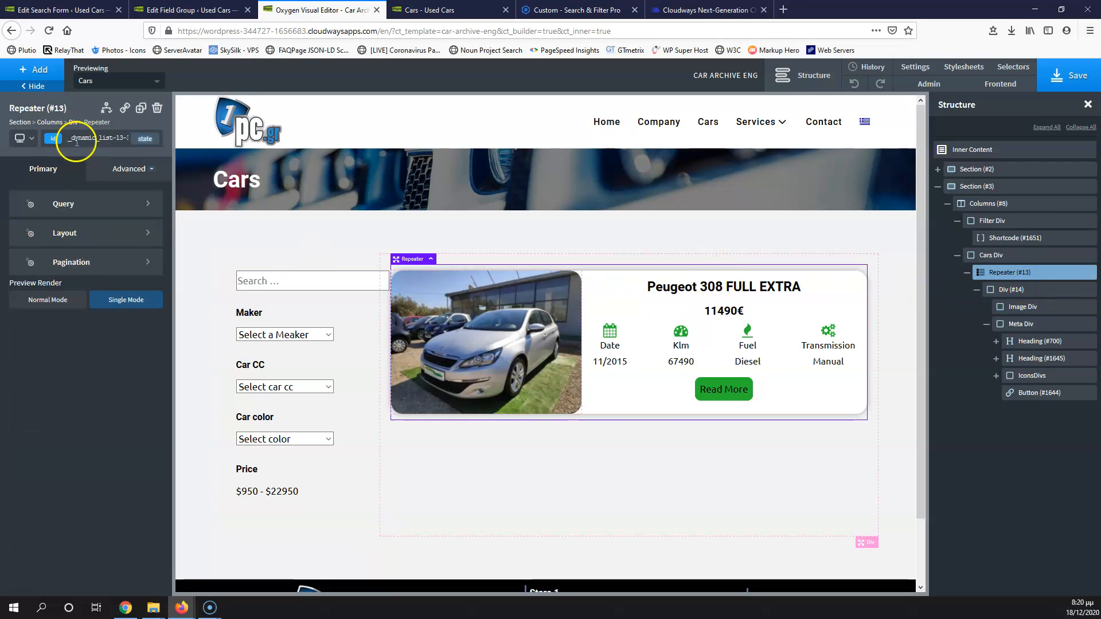
pyautogui.click(100, 138)
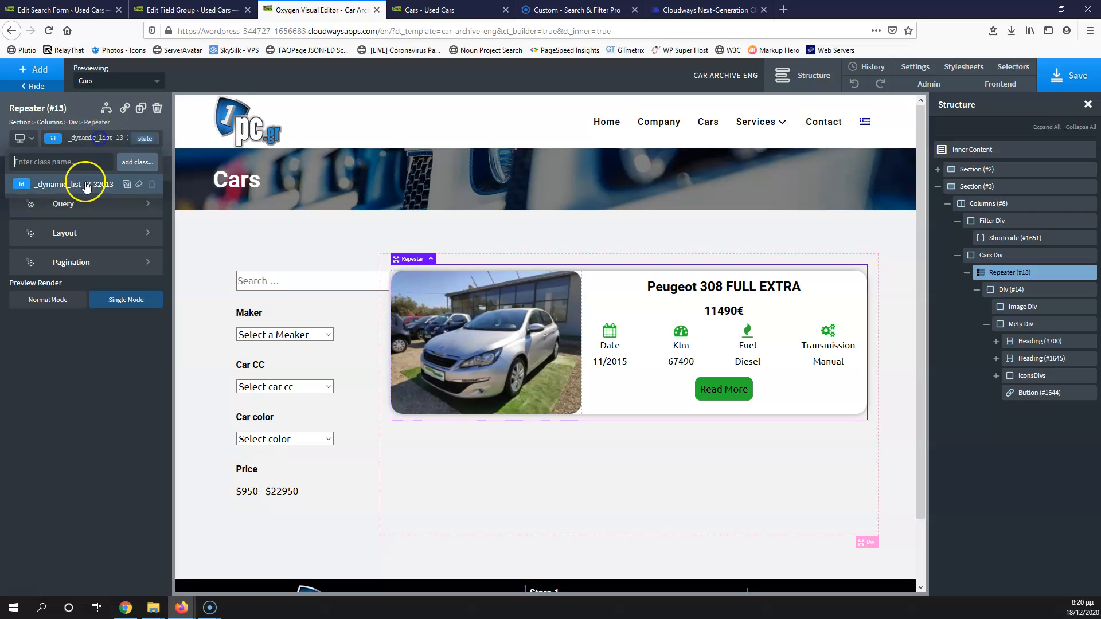
pyautogui.click(92, 135)
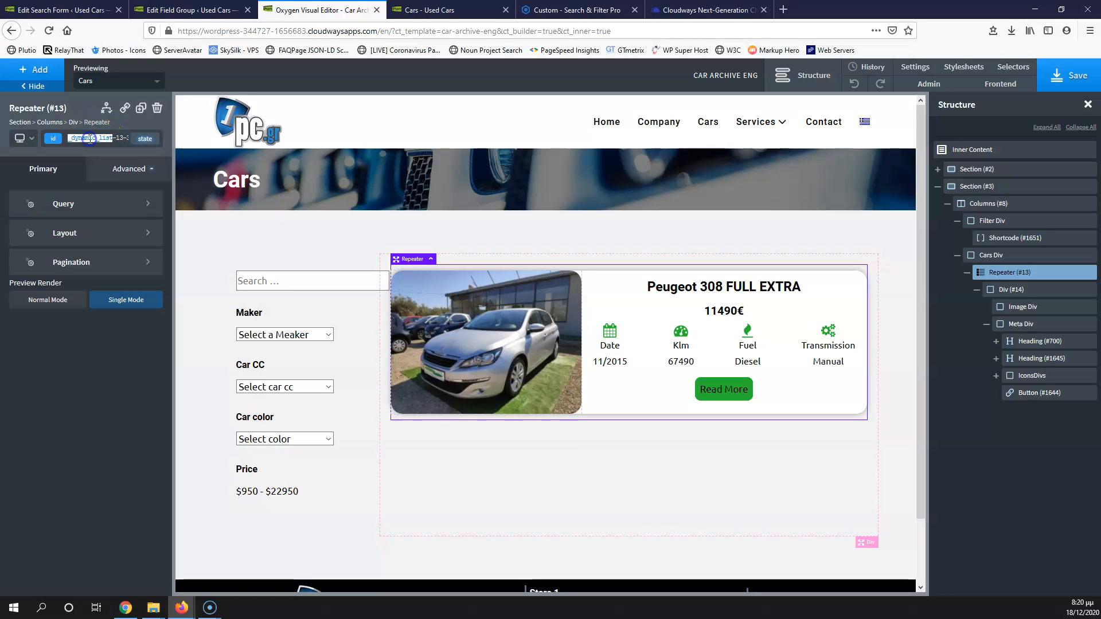
pyautogui.doubleClick(89, 139)
pyautogui.tripleClick(89, 140)
pyautogui.hotkey('ctrl', 'c')
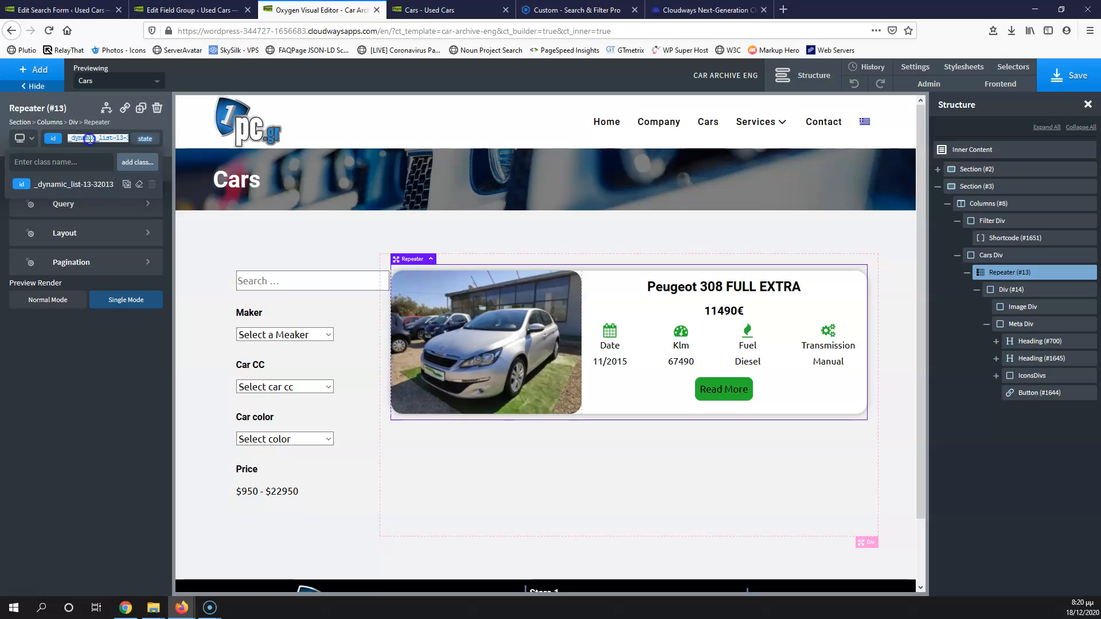
pyautogui.click(89, 138)
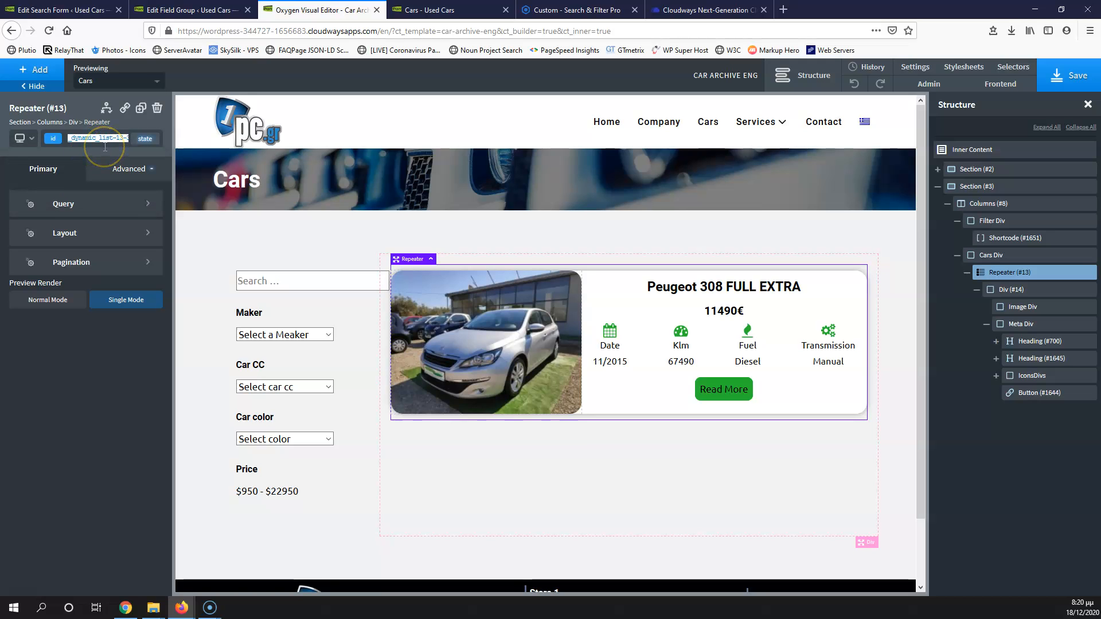
# Return to the search form and replace main in the Ajax Container with the repeater ID _dynamic_list-13-32013, keeping the leading #
pyautogui.click(157, 9)
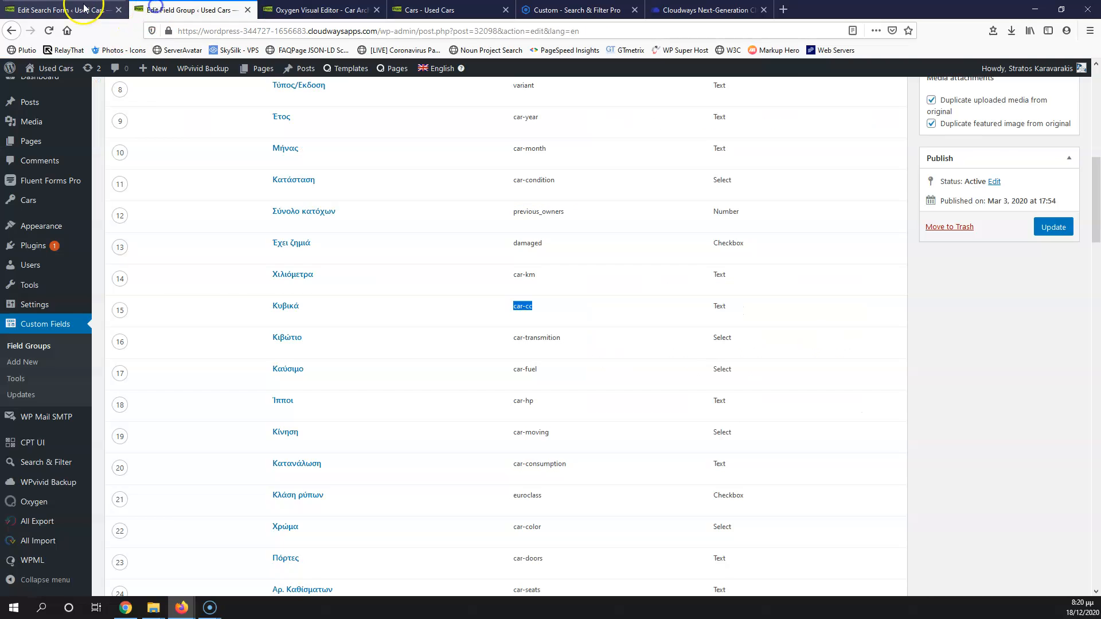
pyautogui.click(72, 10)
pyautogui.doubleClick(305, 368)
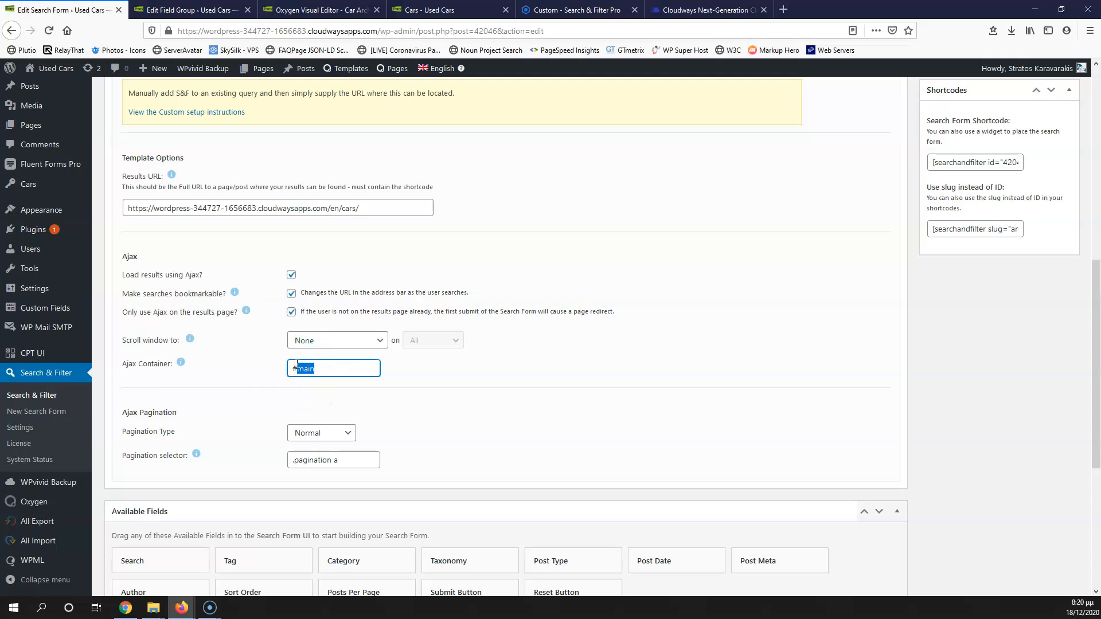
pyautogui.hotkey('ctrl', 'v')
pyautogui.click(320, 368)
pyautogui.moveTo(315, 370); pyautogui.dragTo(389, 372)
pyautogui.click(295, 368)
pyautogui.click(411, 374)
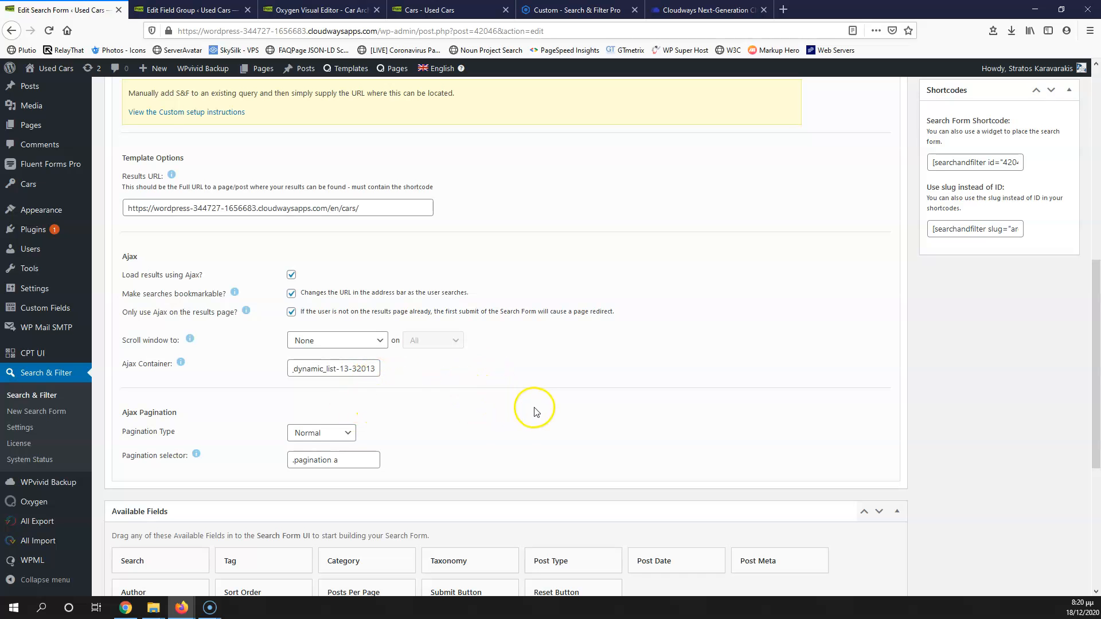
# Open the Posts settings of the search form and review the Sticky Posts options
pyautogui.scroll(3, 257, 414)
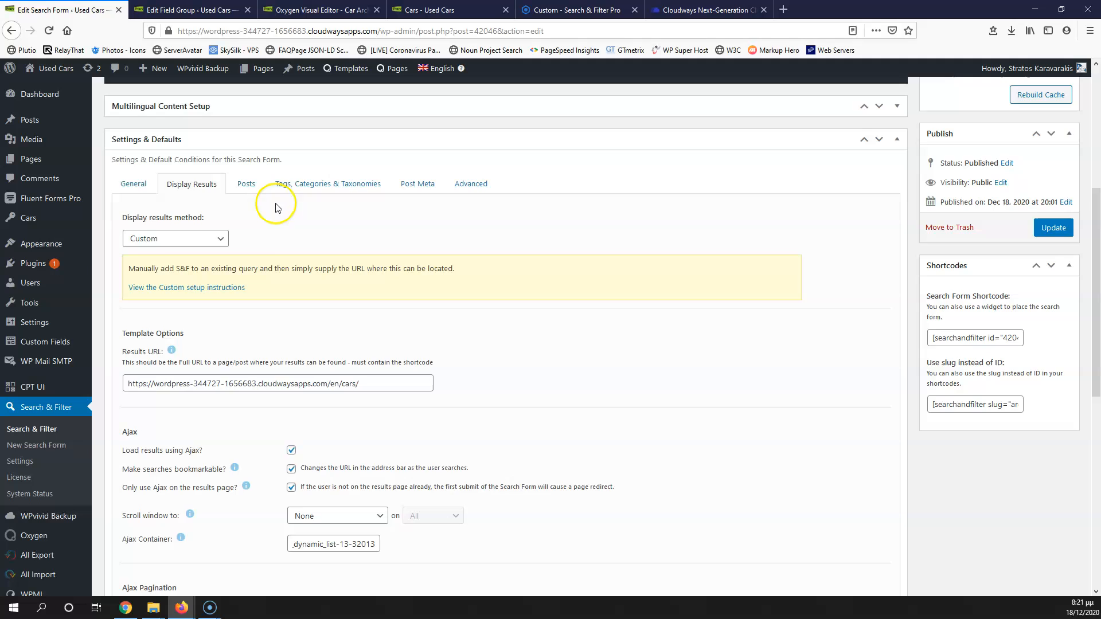
pyautogui.click(248, 186)
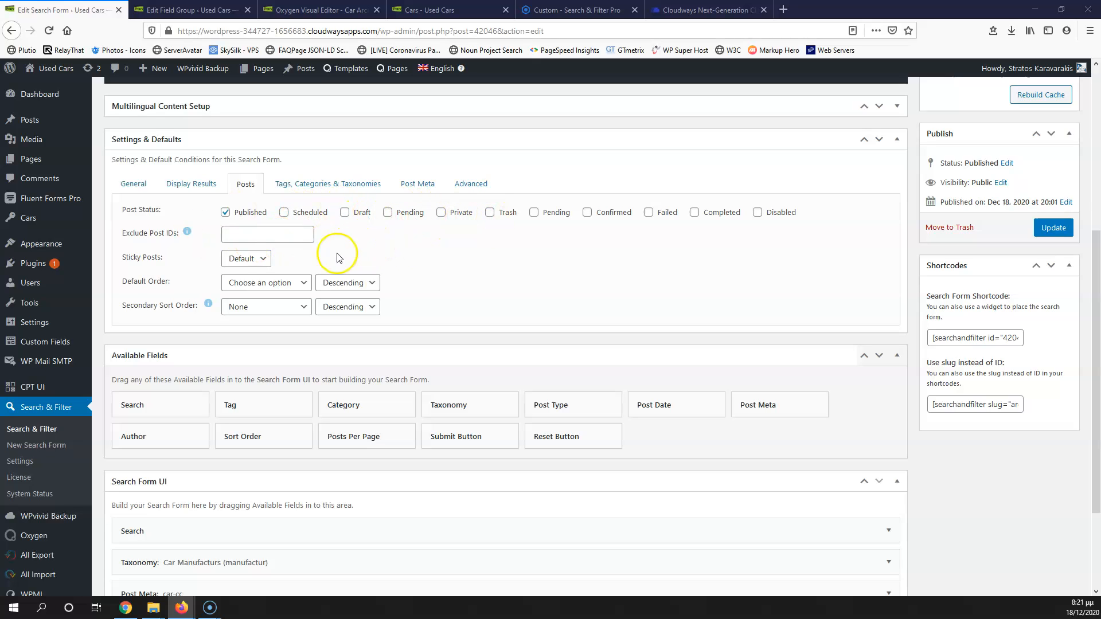
pyautogui.click(258, 263)
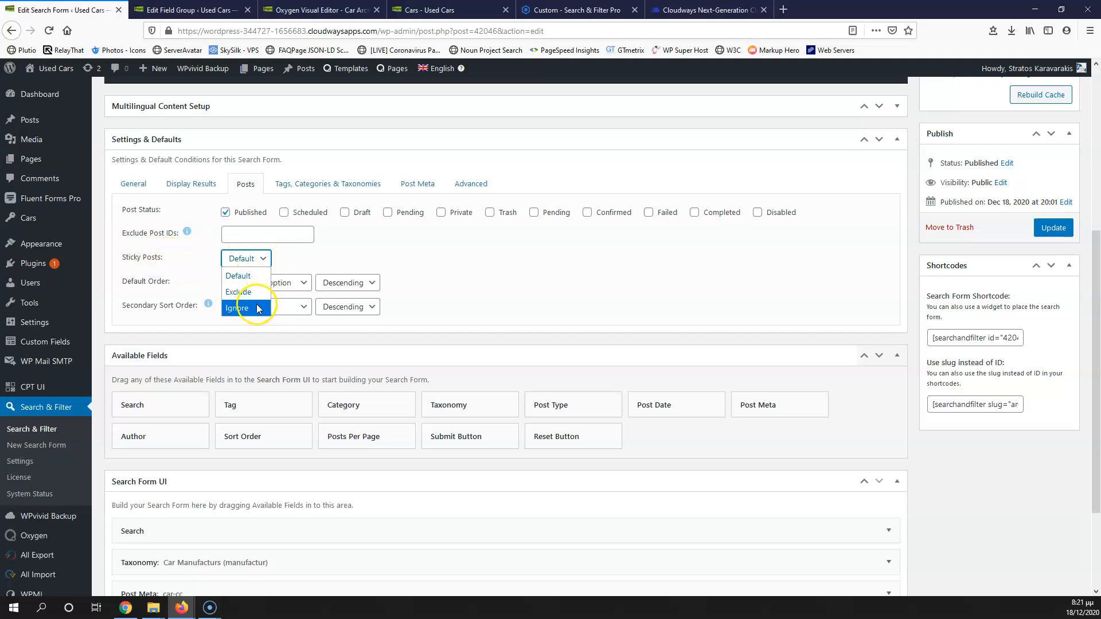
pyautogui.click(456, 263)
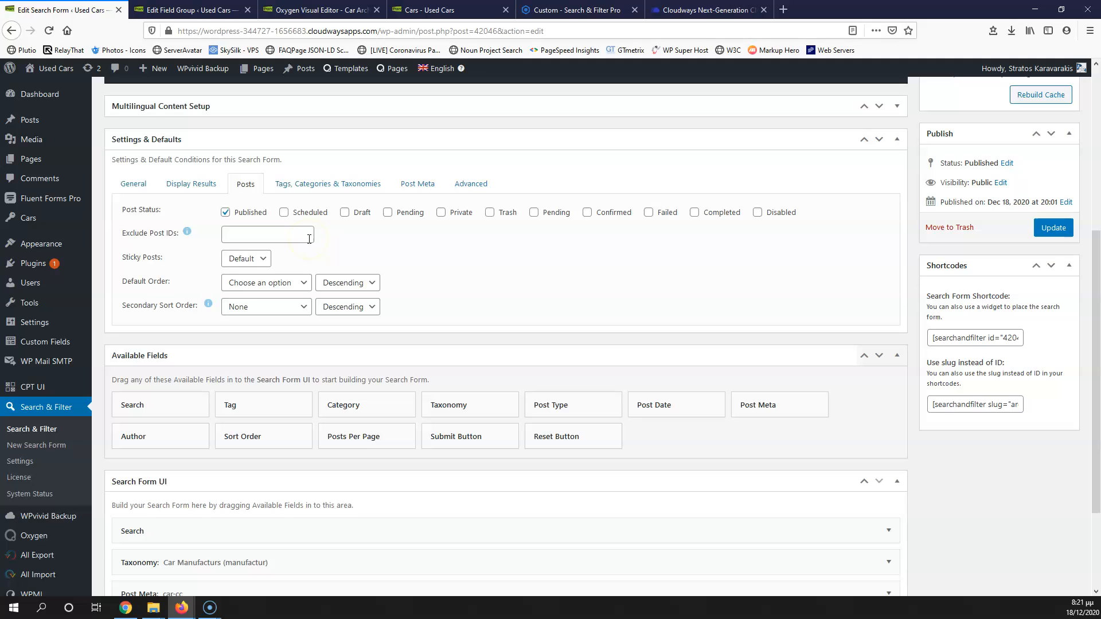
# Set the default order to Meta Value, Ascending, using the price meta key with Numerical sorting
pyautogui.click(264, 285)
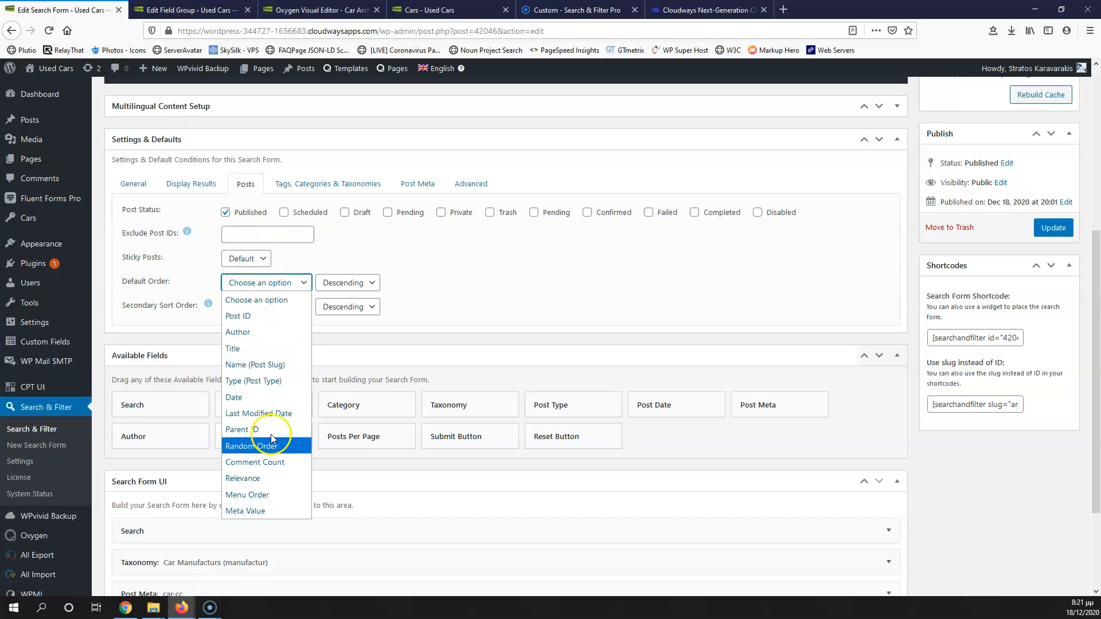
pyautogui.click(263, 511)
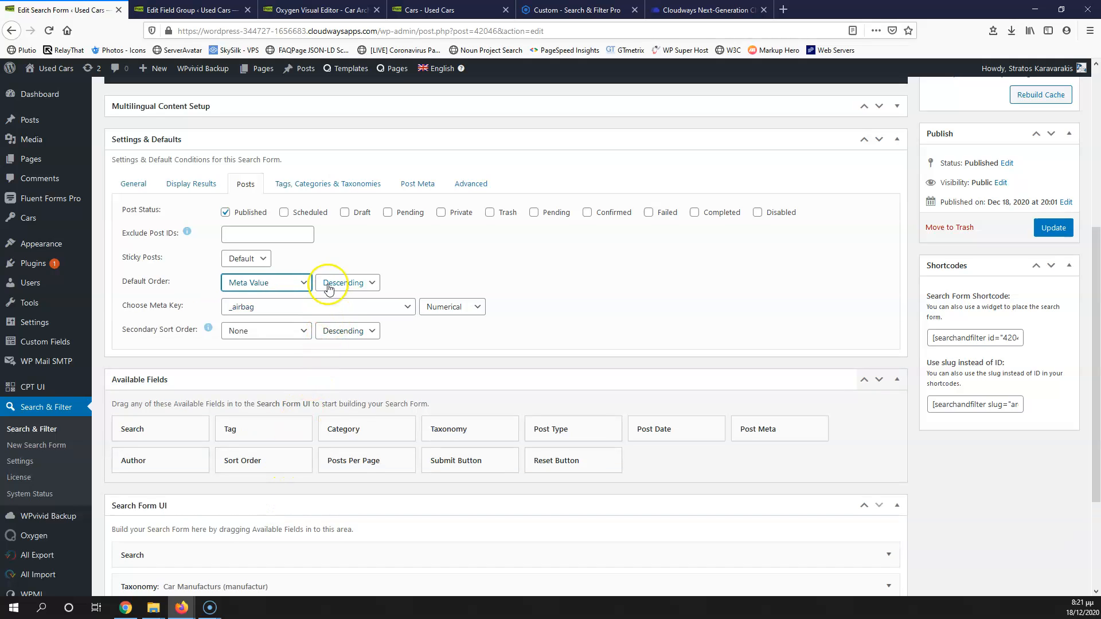
pyautogui.click(346, 285)
pyautogui.click(344, 316)
pyautogui.click(316, 310)
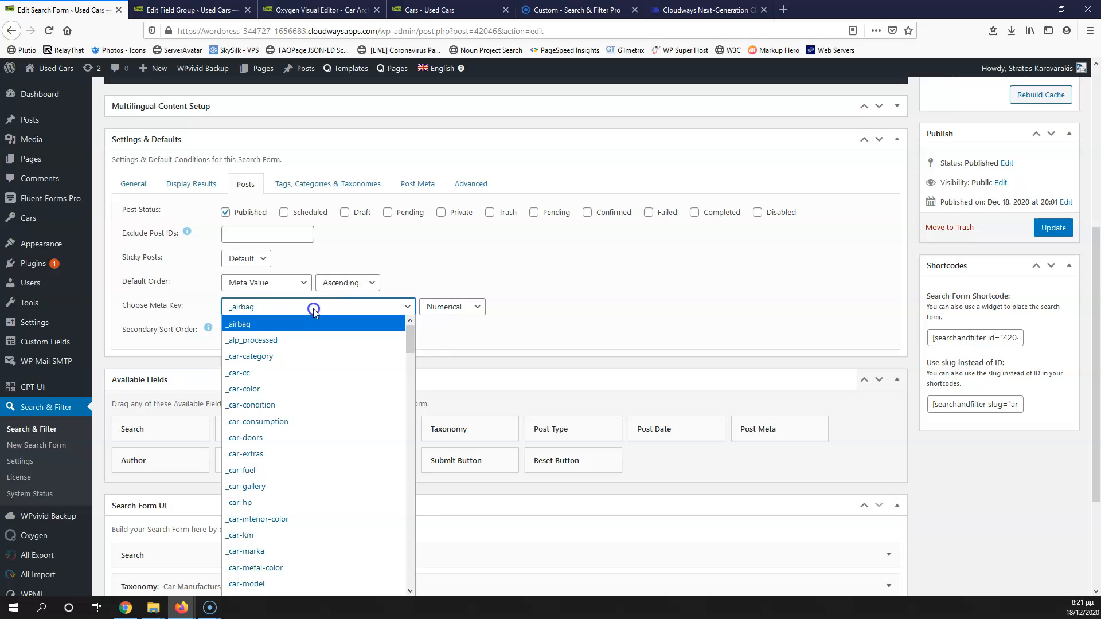
pyautogui.moveTo(408, 336); pyautogui.dragTo(409, 564)
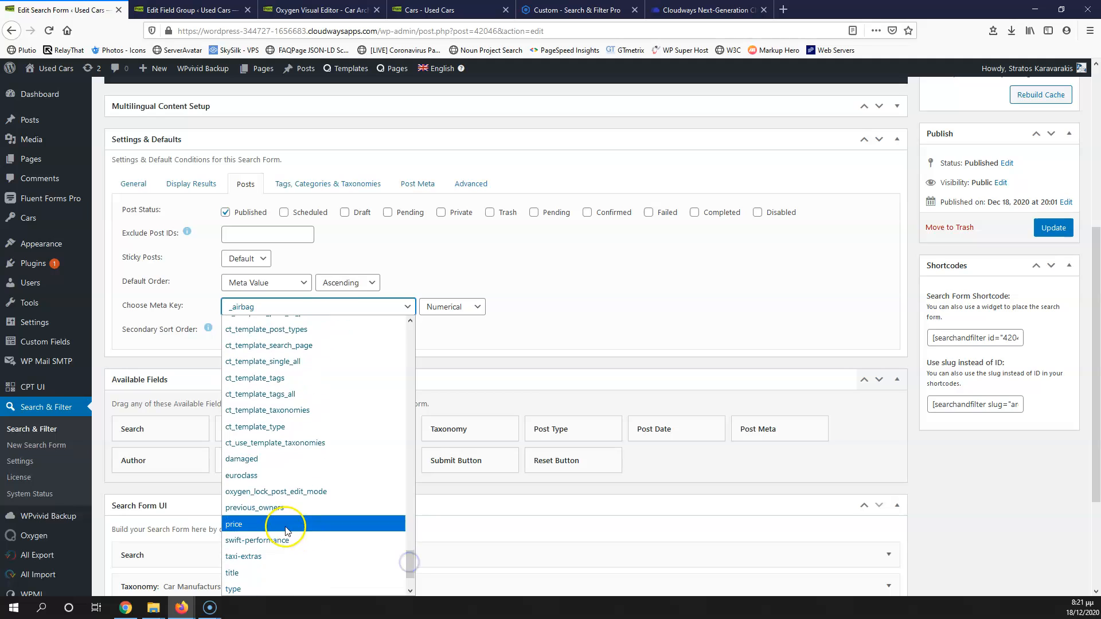
pyautogui.click(278, 524)
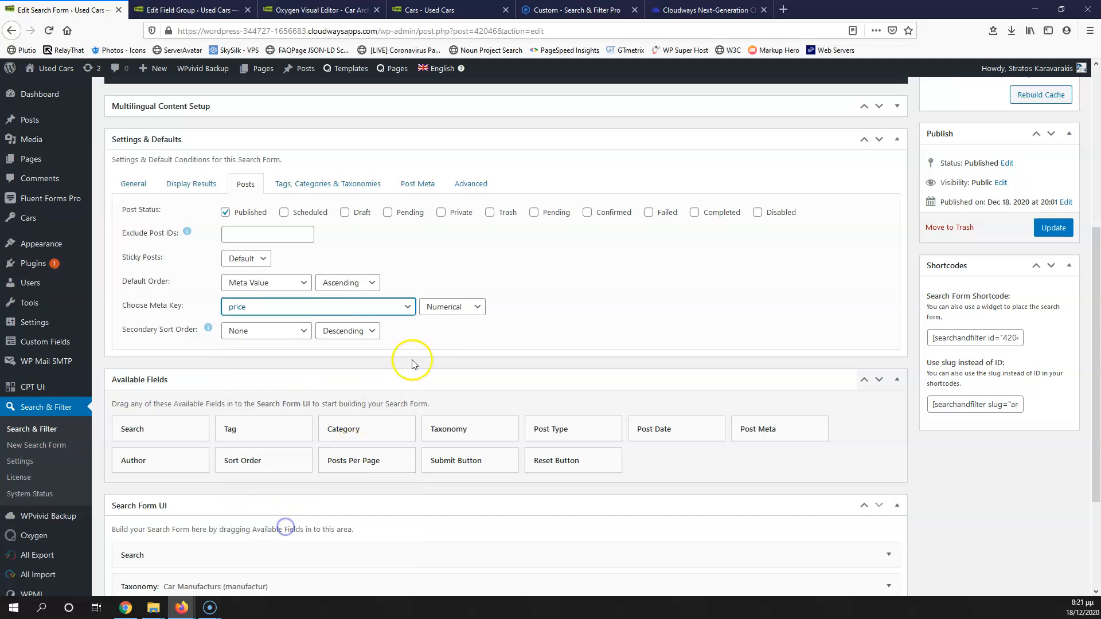
pyautogui.click(457, 310)
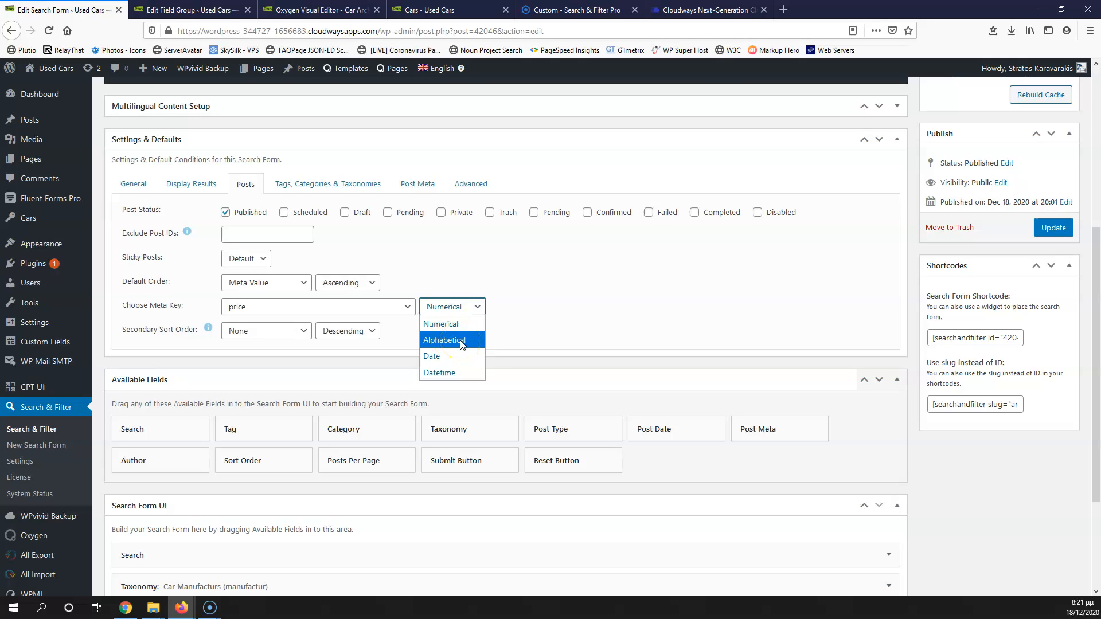
pyautogui.click(546, 300)
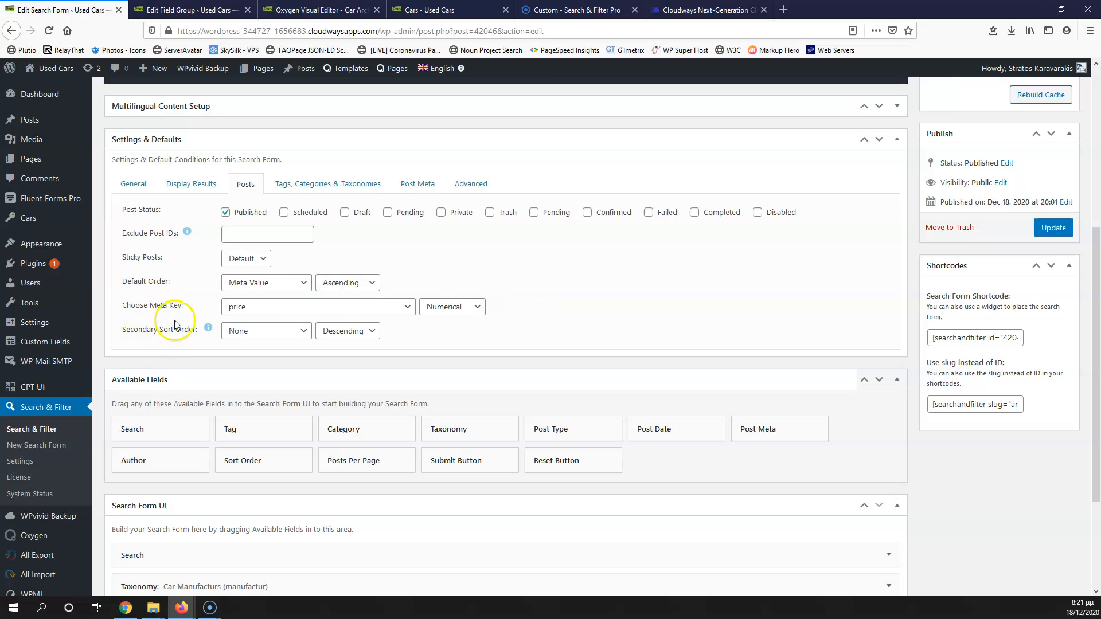
# Add a Sort Order field above the Search field in the Search Form UI
pyautogui.click(454, 337)
pyautogui.scroll(-3, 454, 338)
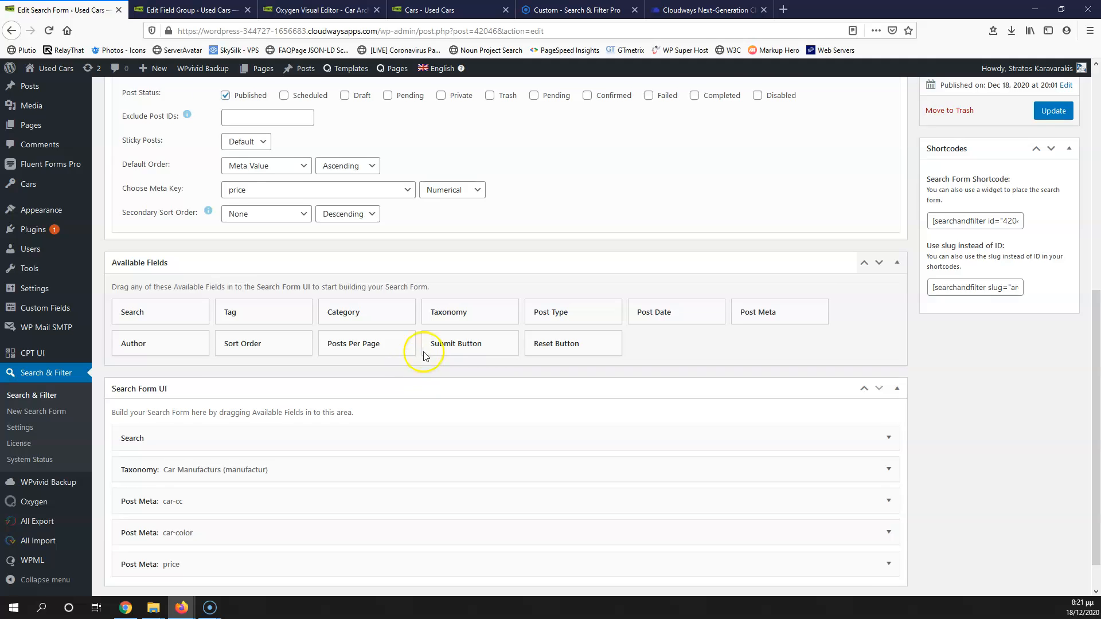
pyautogui.moveTo(273, 305); pyautogui.dragTo(167, 395)
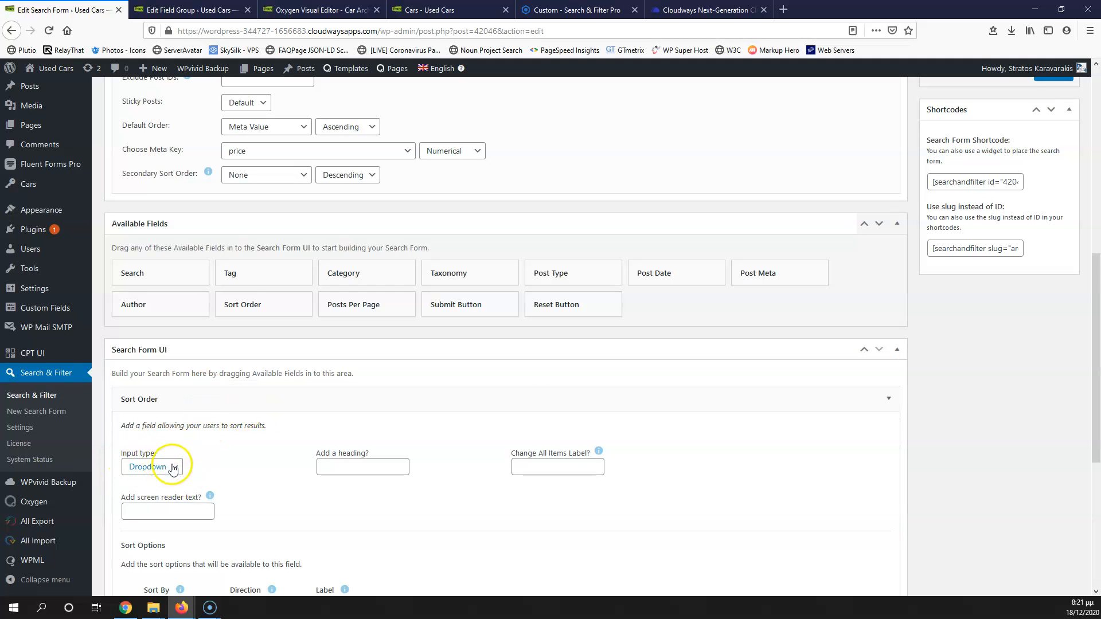
# Add a sort option to the Sort Order field using Meta Value and the _car-metal-color meta key, and check the Sort Type choices
pyautogui.scroll(-2, 172, 436)
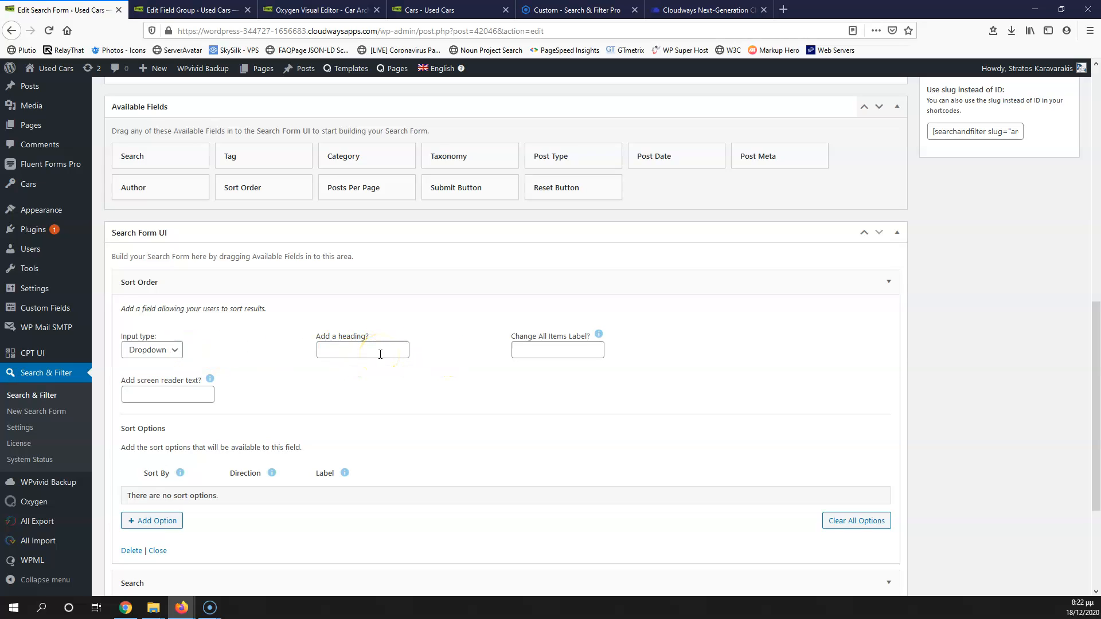
pyautogui.scroll(-1, 324, 389)
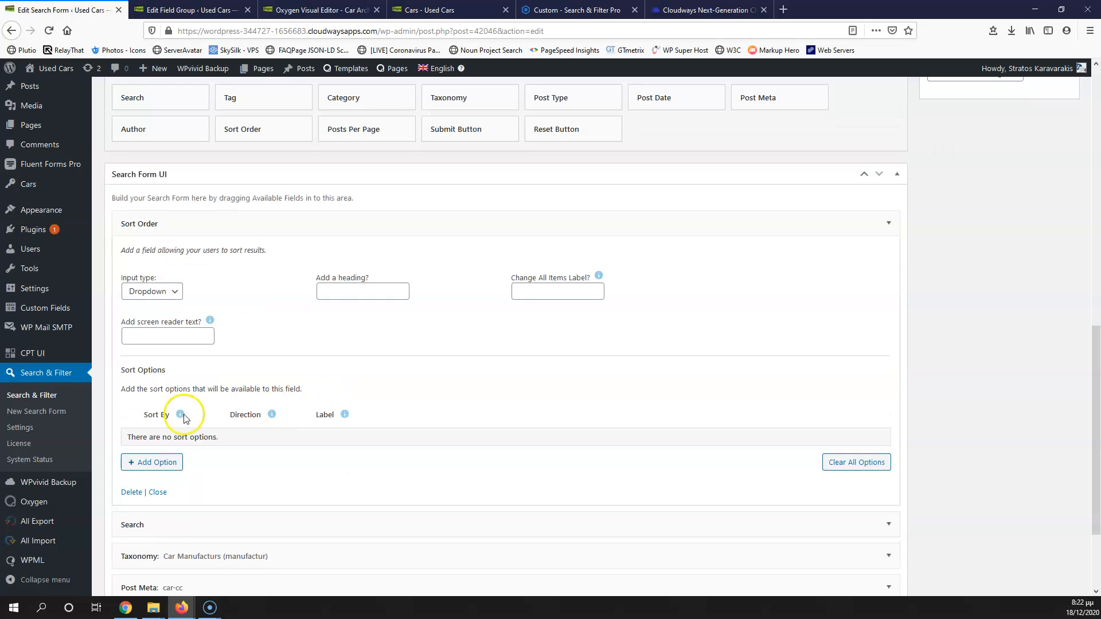
pyautogui.click(152, 463)
pyautogui.click(197, 445)
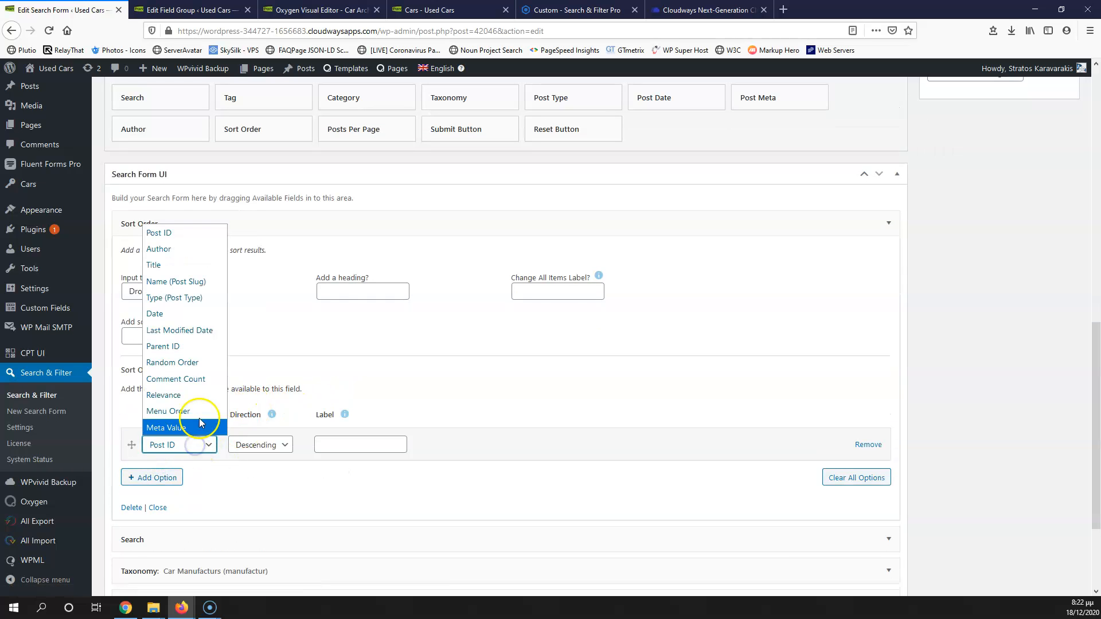
pyautogui.click(185, 428)
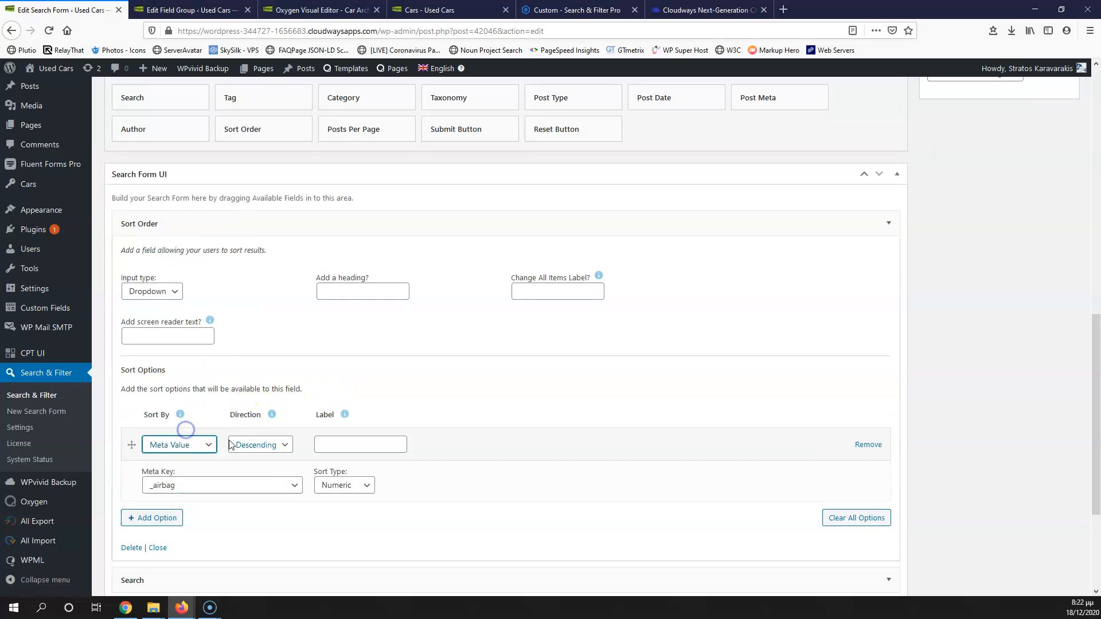
pyautogui.click(199, 487)
pyautogui.click(275, 403)
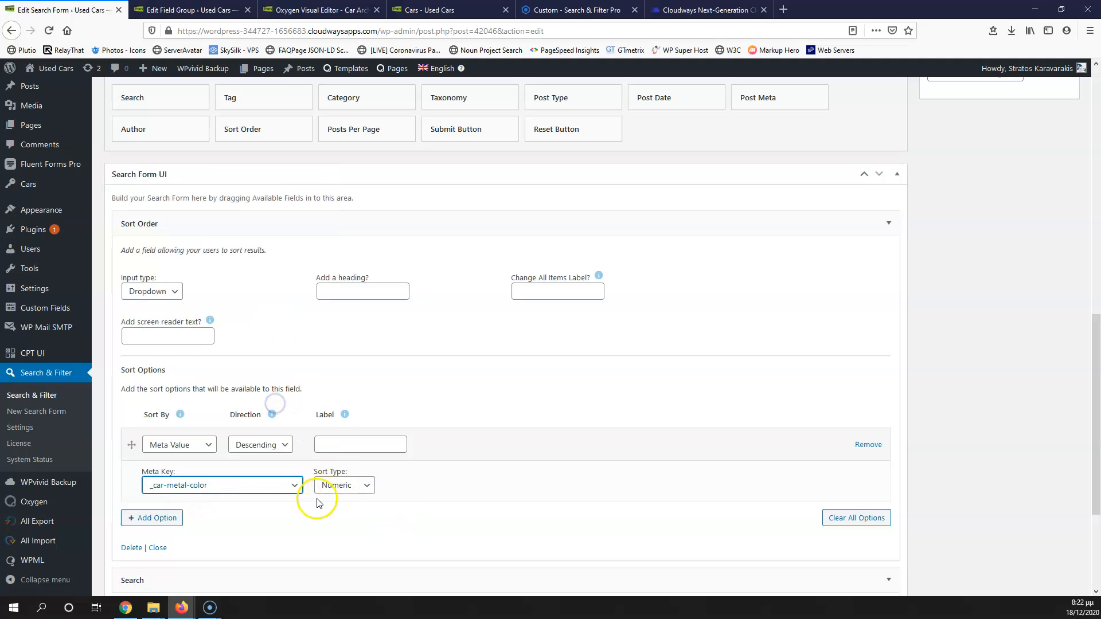
pyautogui.click(342, 485)
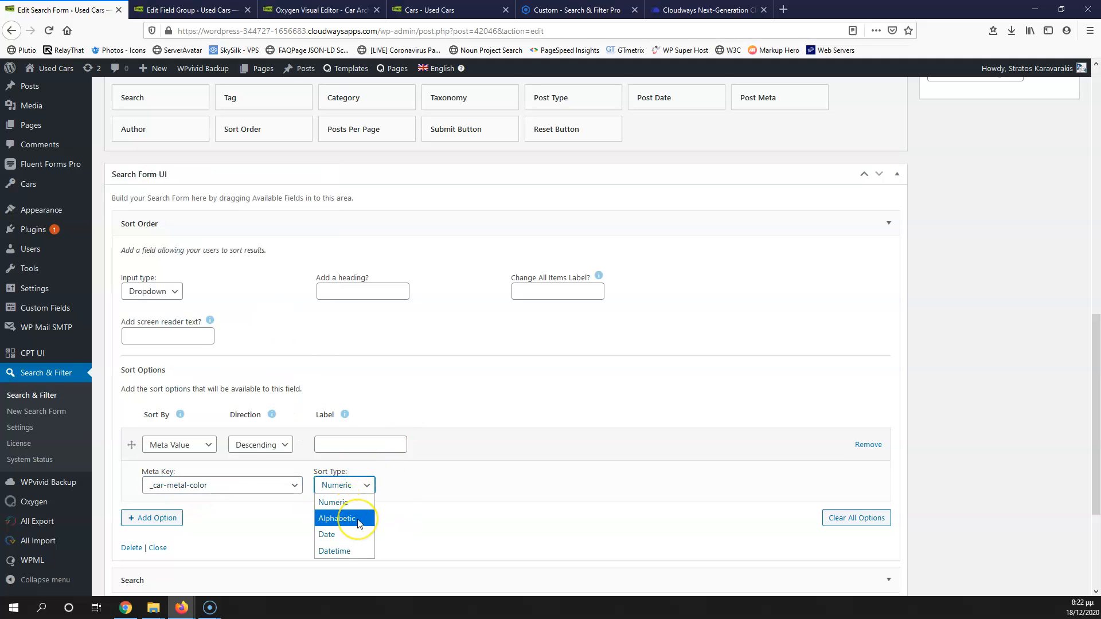
pyautogui.click(425, 514)
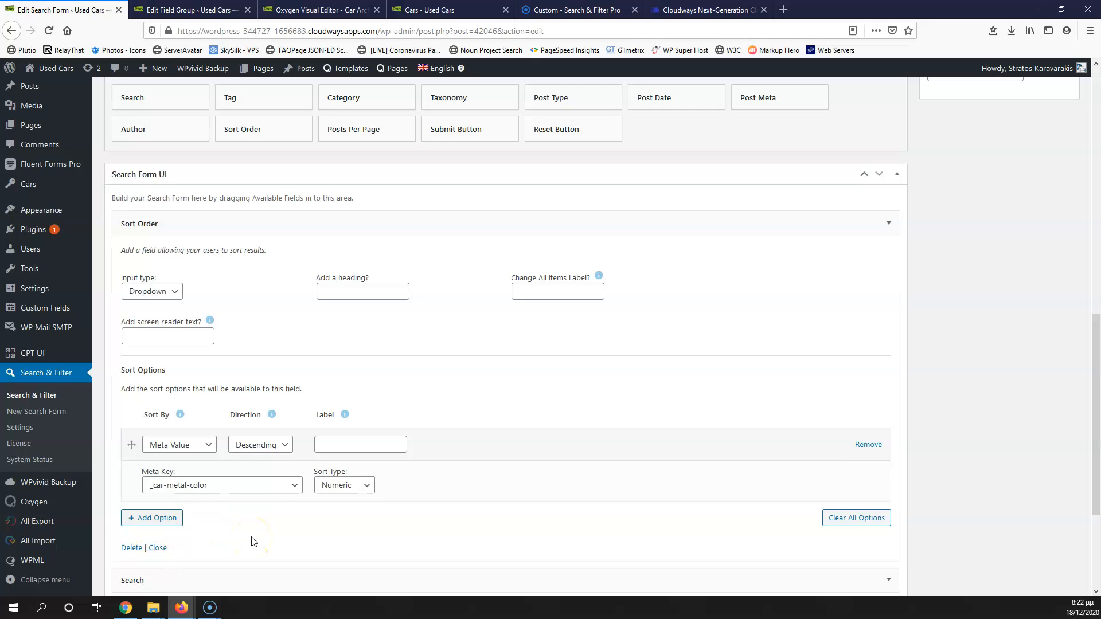
# Delete the Sort Order field from the Search Form UI
pyautogui.click(129, 548)
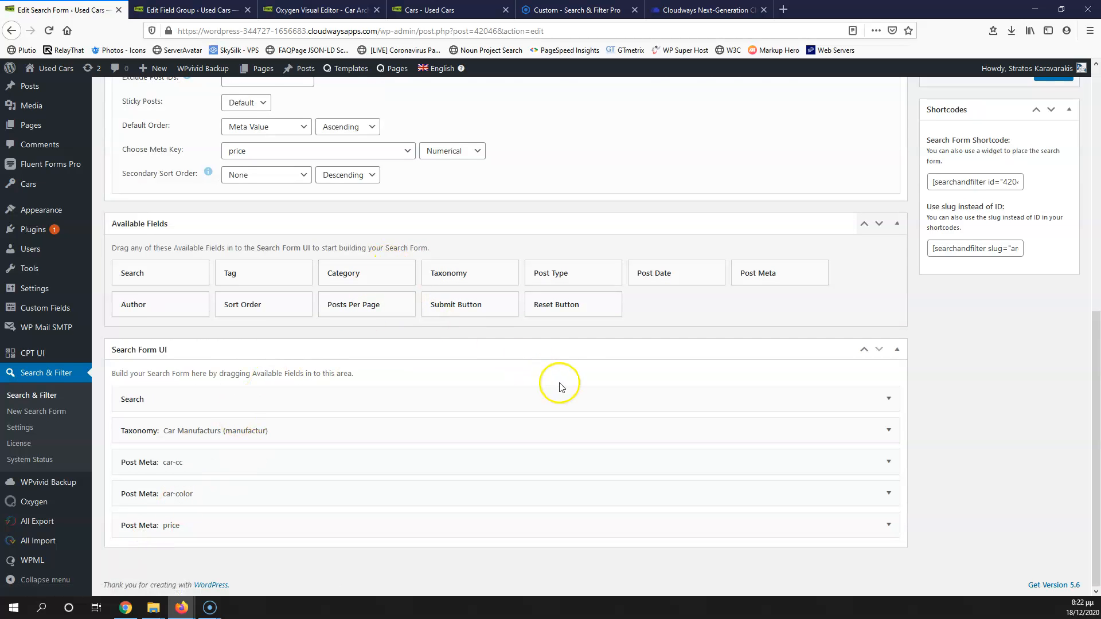
# Review the Tags, Categories & Taxonomies settings for including or excluding terms in the search form
pyautogui.scroll(3, 550, 378)
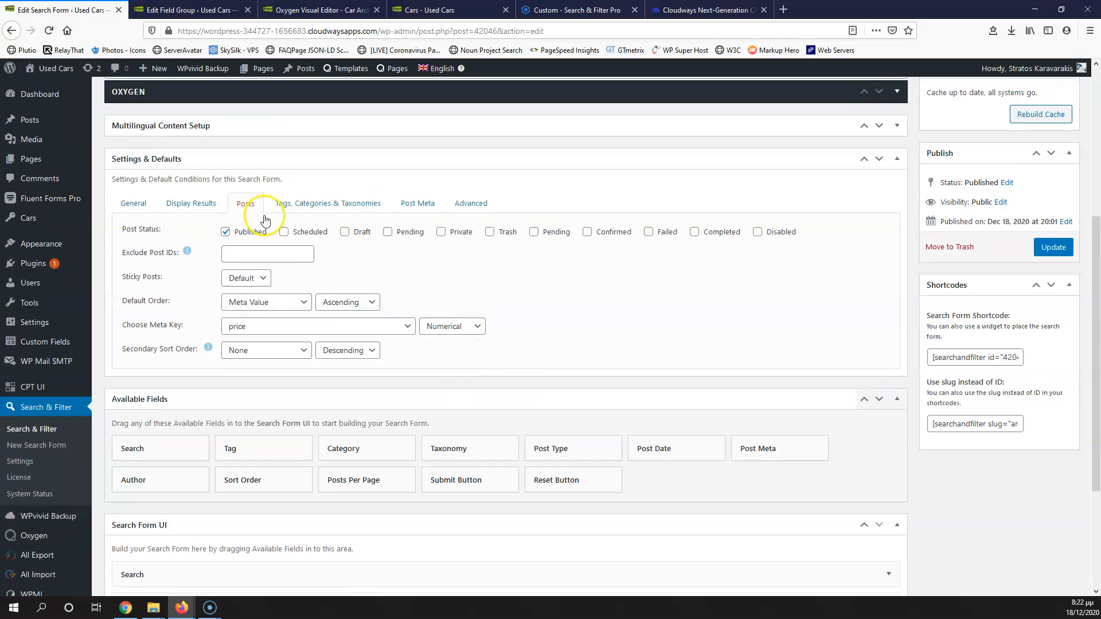
pyautogui.click(324, 208)
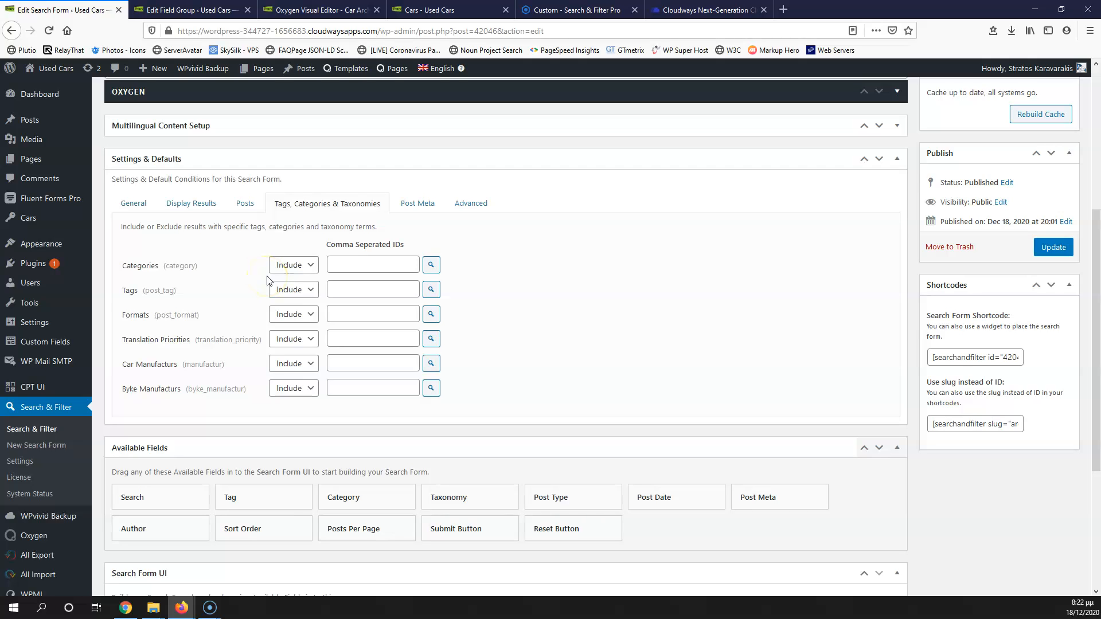
pyautogui.click(292, 276)
pyautogui.click(246, 247)
# Try adding a Post Meta condition, browse its available meta keys, and remove the condition
pyautogui.click(416, 206)
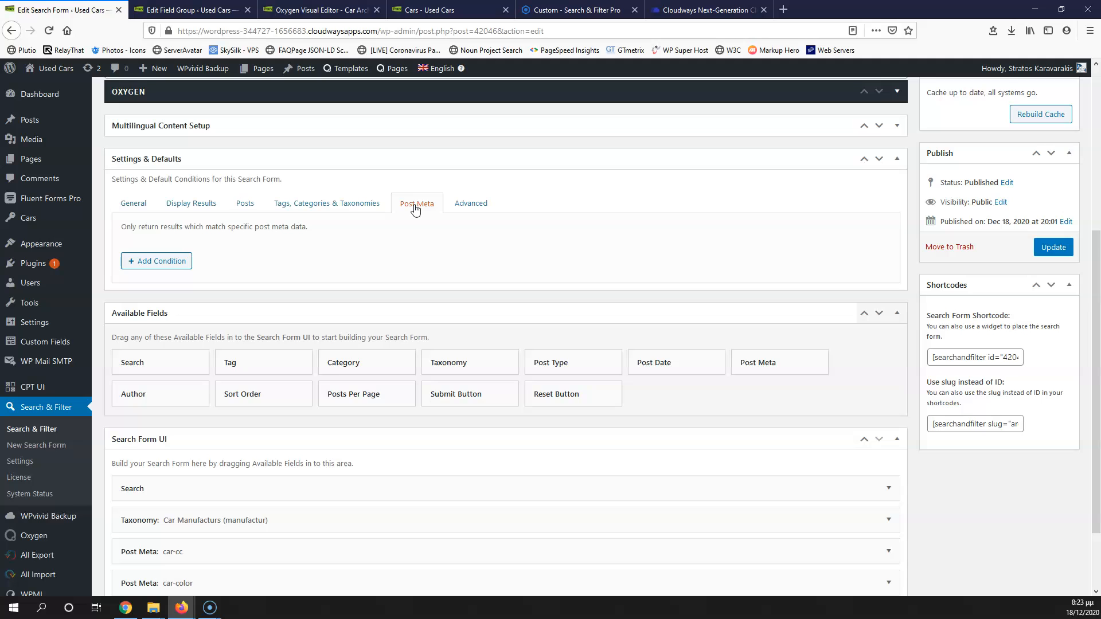
pyautogui.click(148, 265)
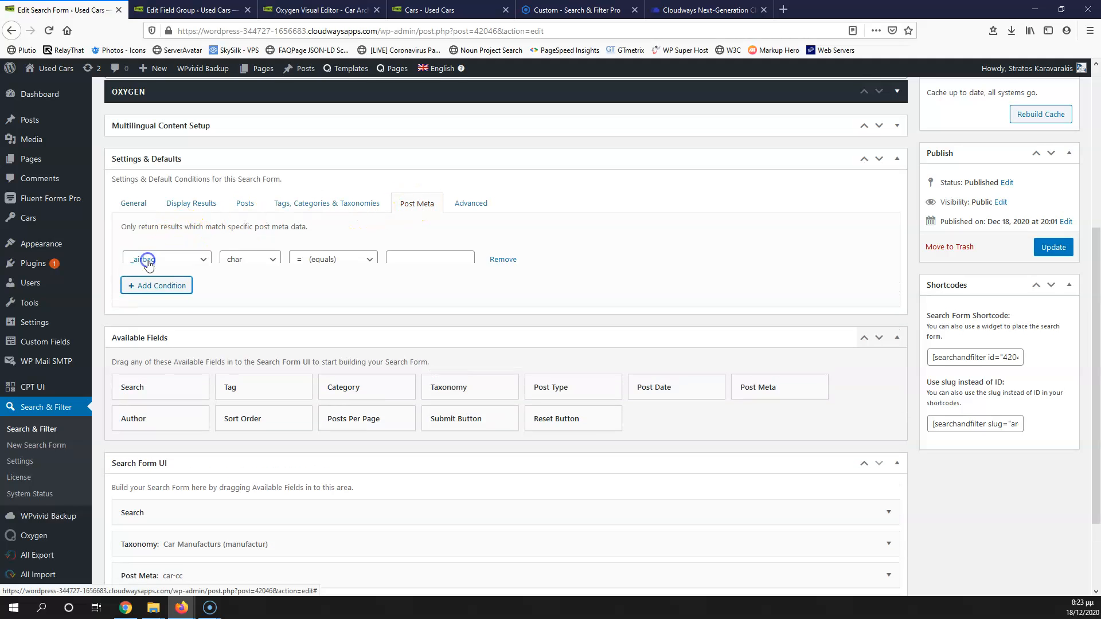
pyautogui.click(190, 264)
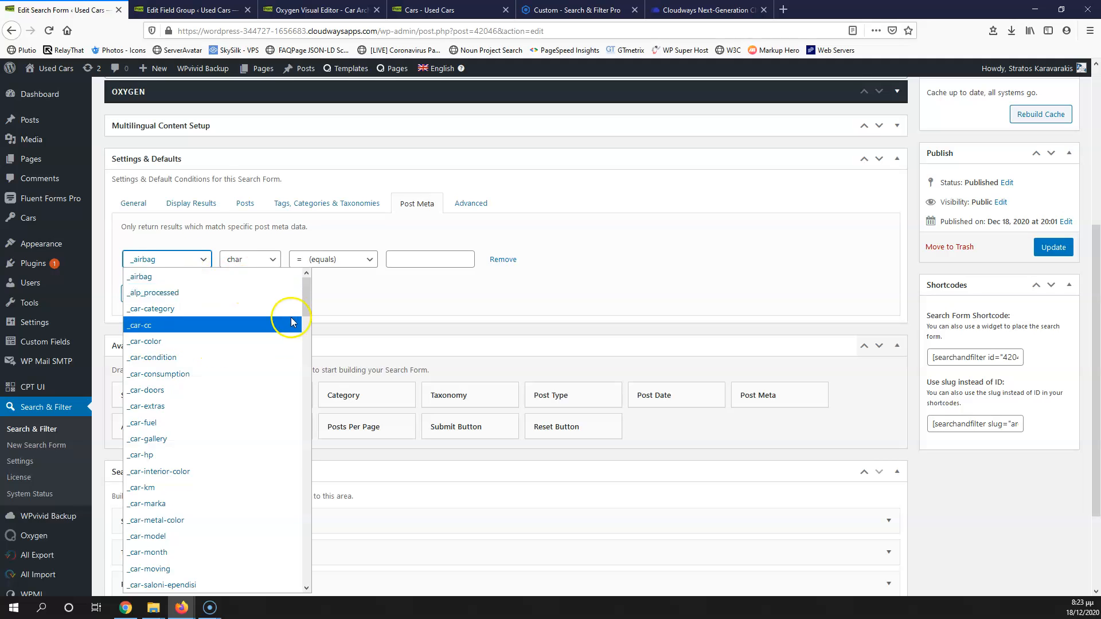
pyautogui.click(413, 264)
pyautogui.click(183, 265)
pyautogui.moveTo(305, 294); pyautogui.dragTo(301, 439)
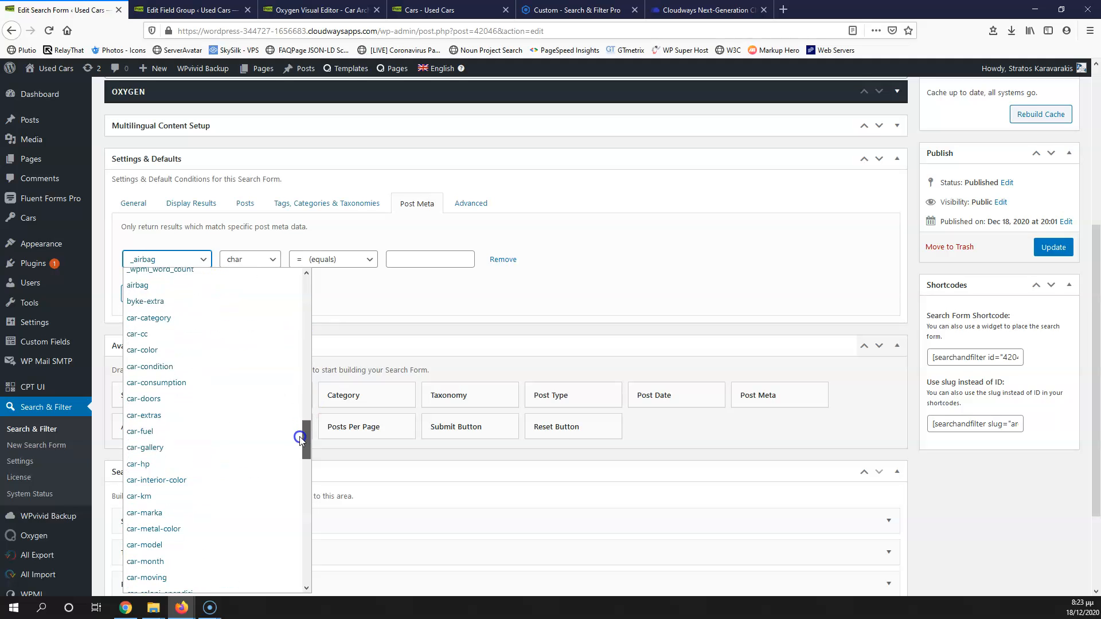
pyautogui.click(391, 308)
pyautogui.click(503, 260)
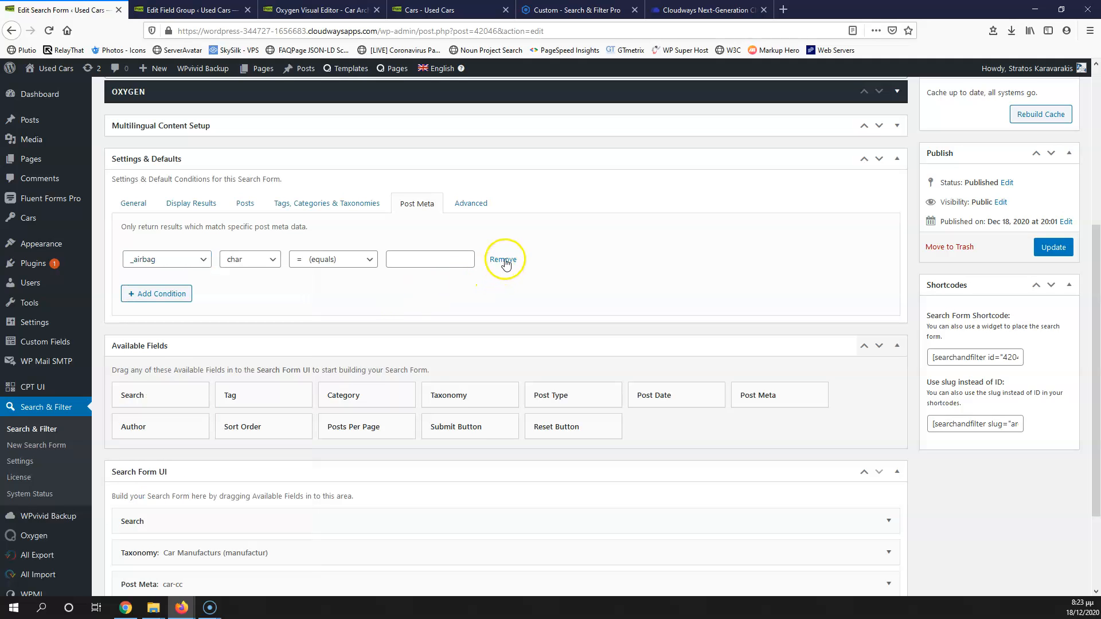
# Enable Sort Results By relevance in the Advanced settings and update the search form
pyautogui.click(481, 207)
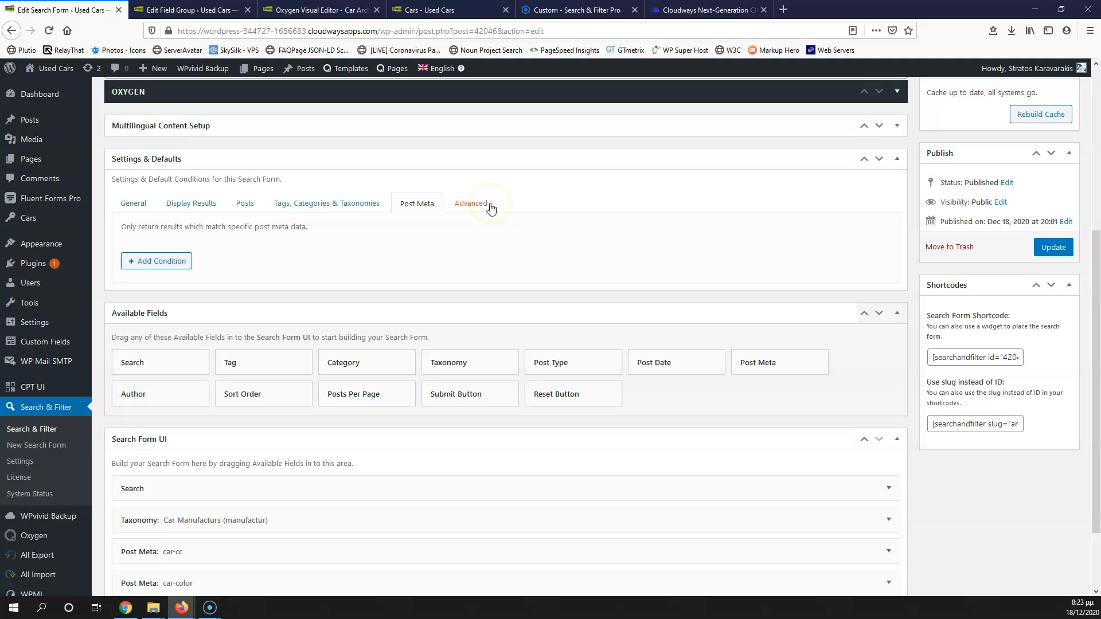
pyautogui.click(489, 208)
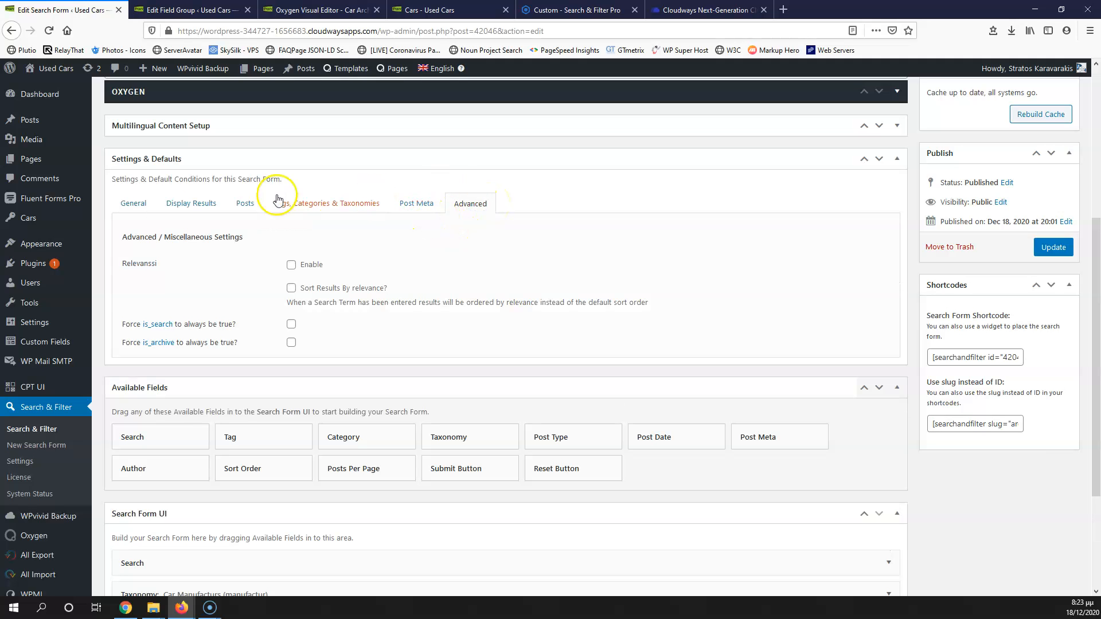
pyautogui.click(289, 289)
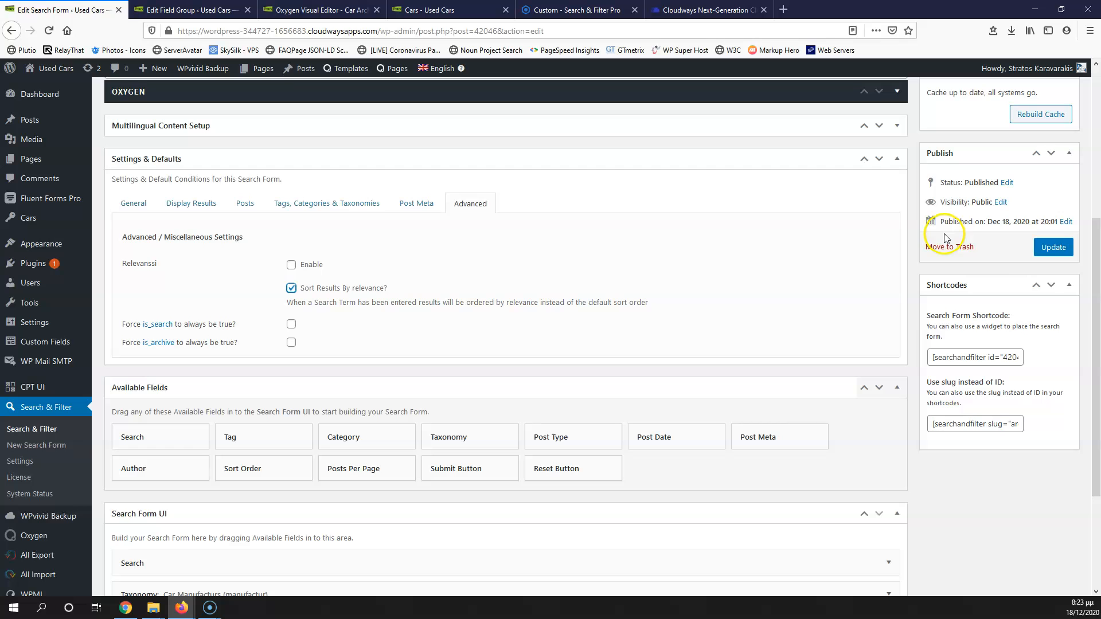
pyautogui.click(1057, 248)
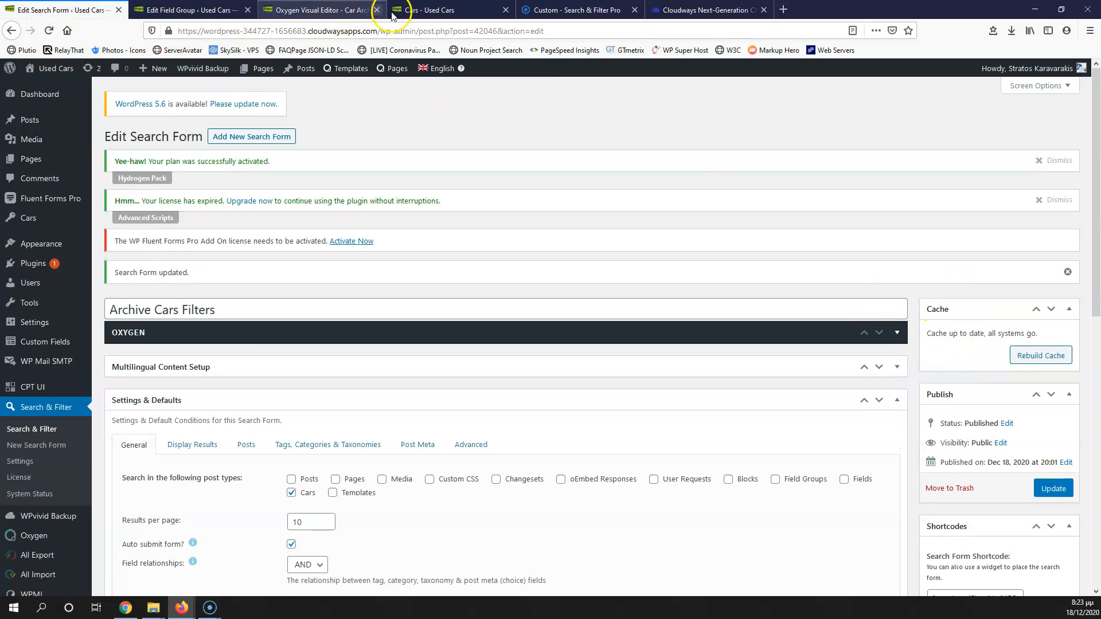
# Reload the front-end Cars page and test the Maker filter with BMW
pyautogui.click(442, 10)
pyautogui.click(49, 31)
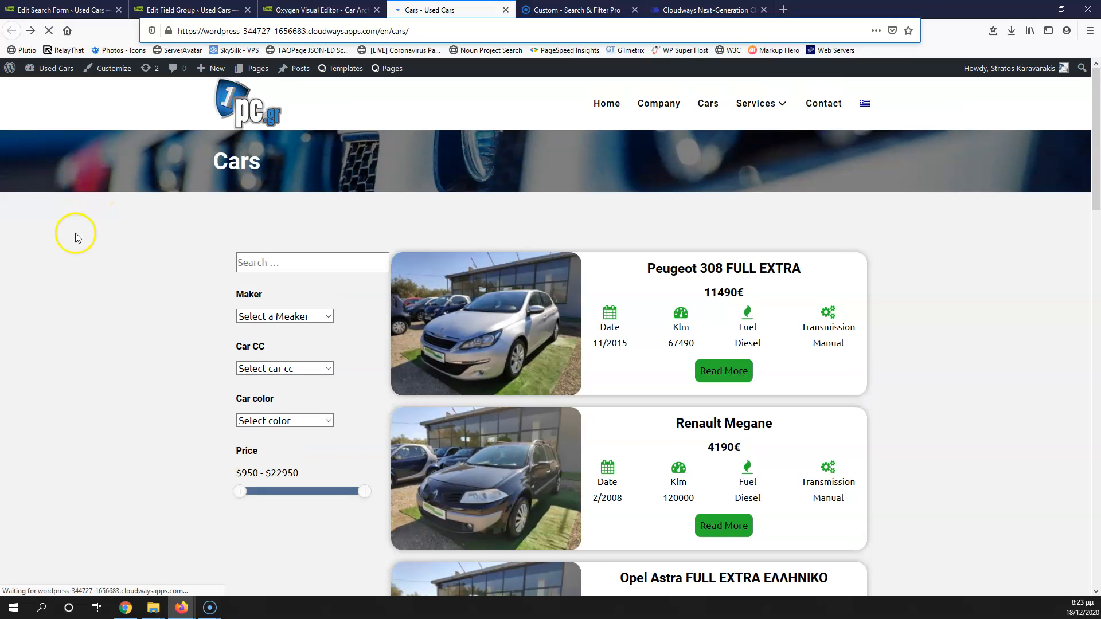
pyautogui.scroll(-1, 229, 275)
pyautogui.click(281, 257)
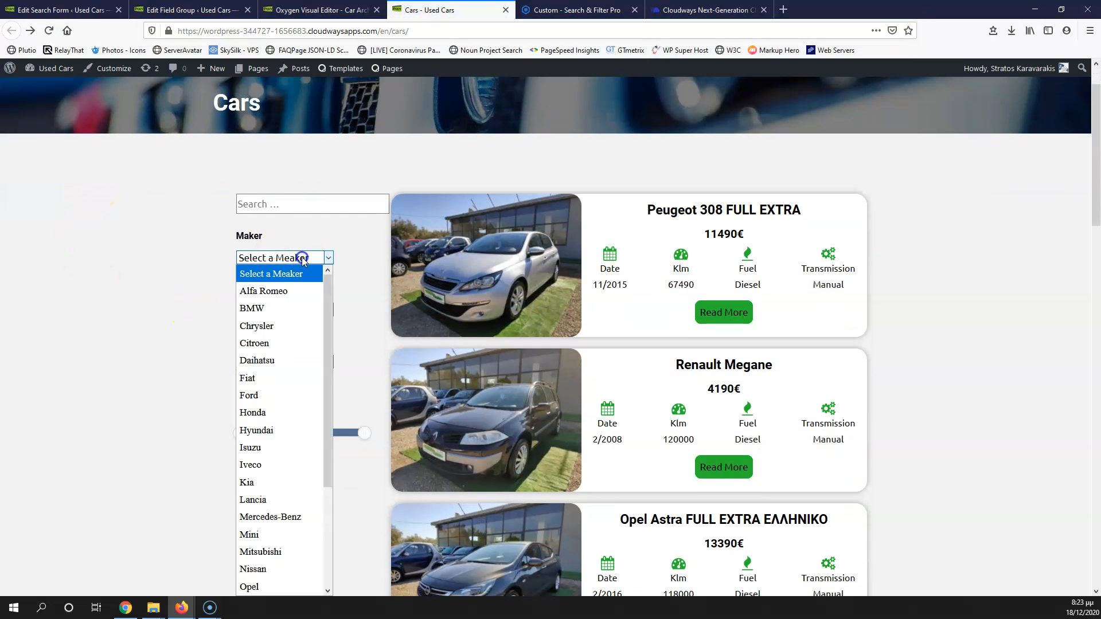
pyautogui.click(273, 307)
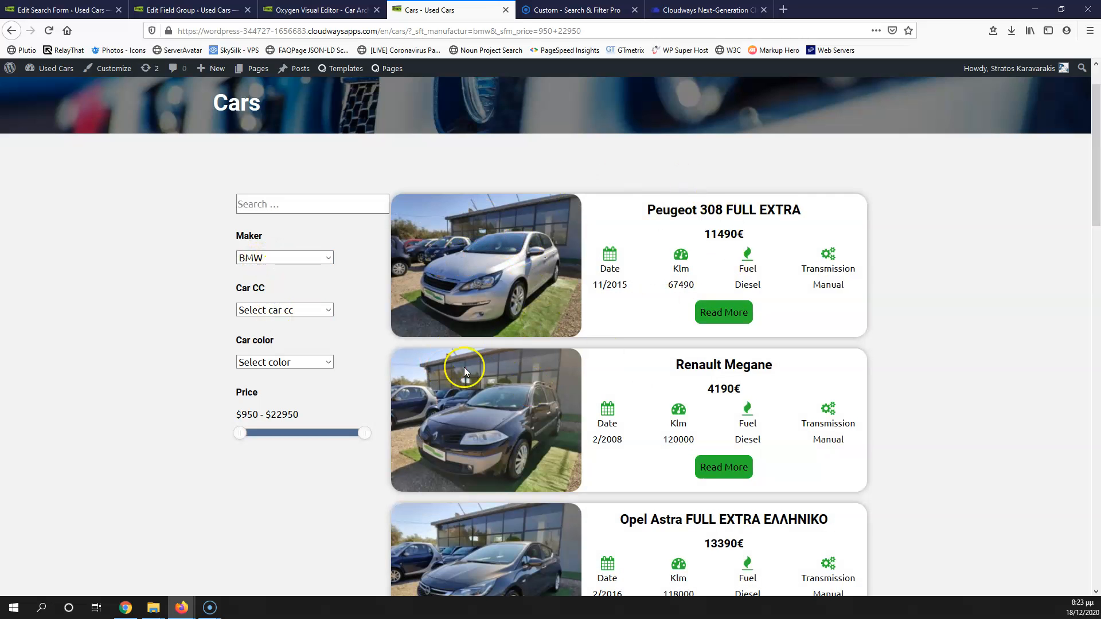
pyautogui.scroll(1, 560, 292)
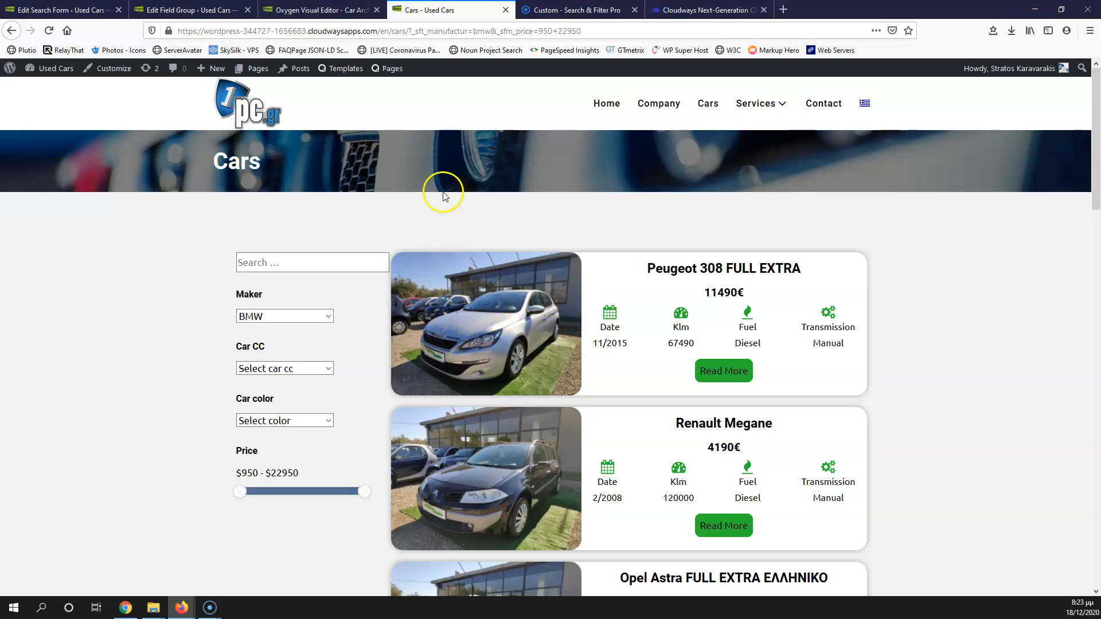
# Examine the _sft_manufactur=bmw parameter in the Cars page URL and test the Maker filter with Ford
pyautogui.moveTo(415, 33); pyautogui.dragTo(433, 32)
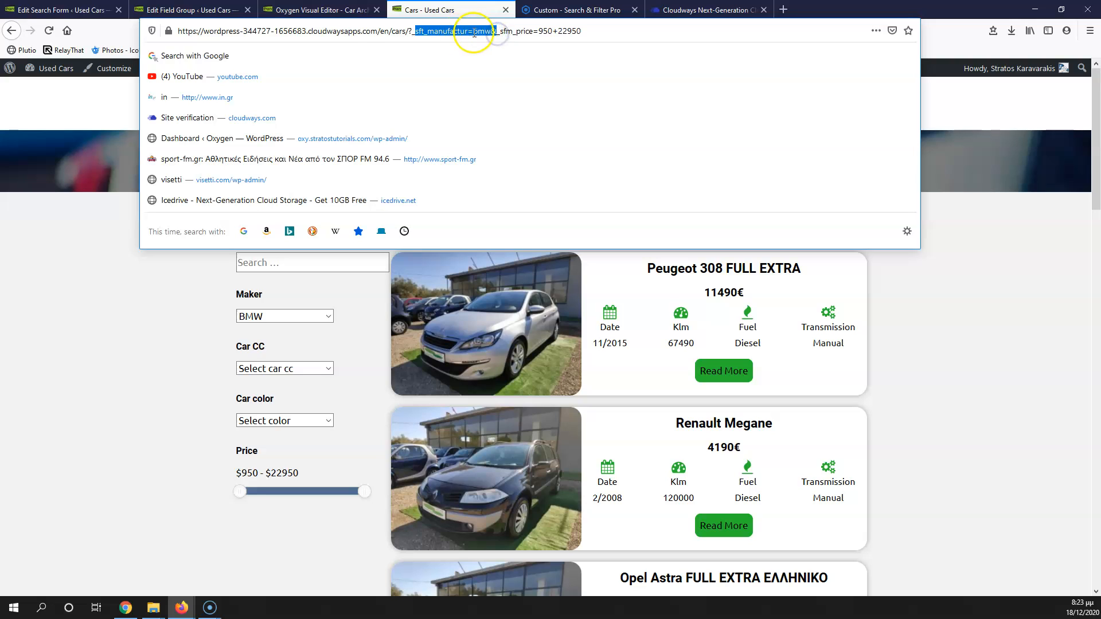
pyautogui.click(484, 31)
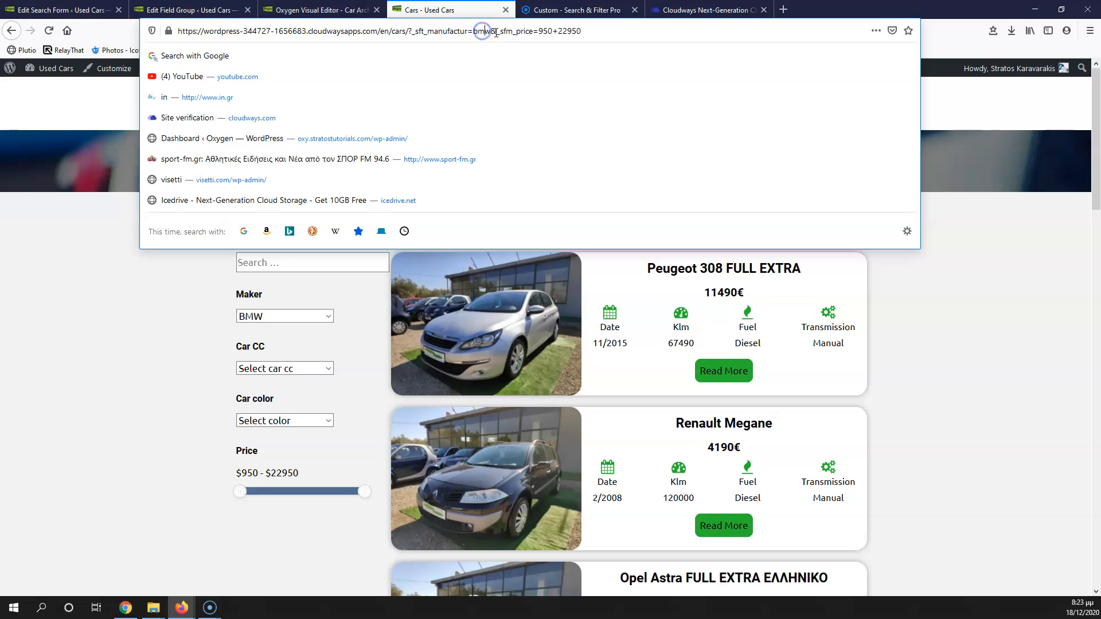
pyautogui.click(450, 32)
pyautogui.click(472, 31)
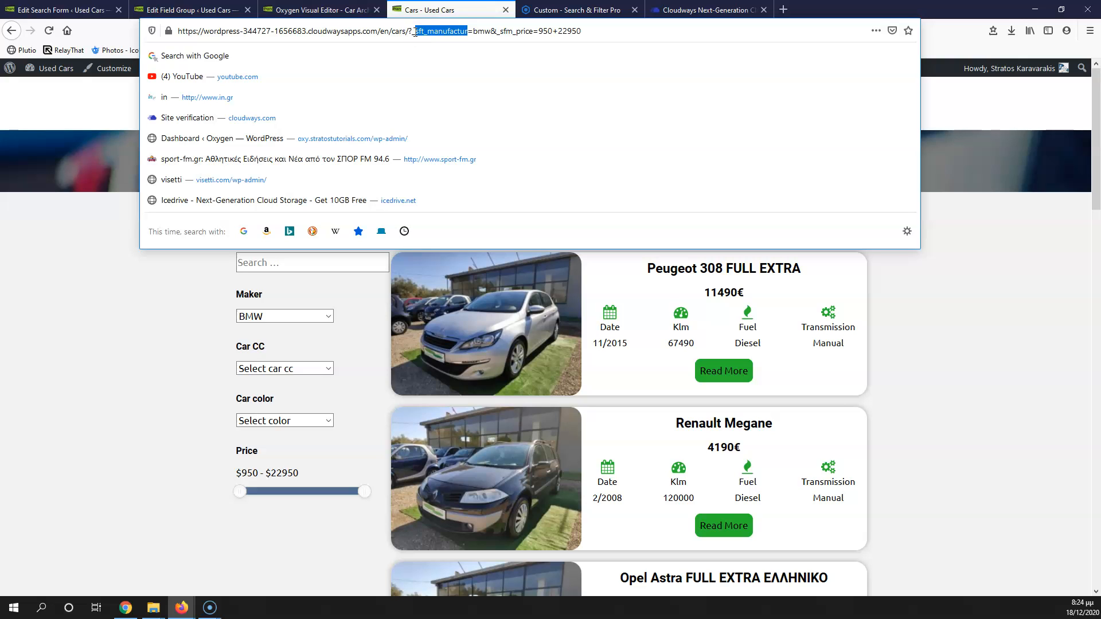
pyautogui.click(35, 319)
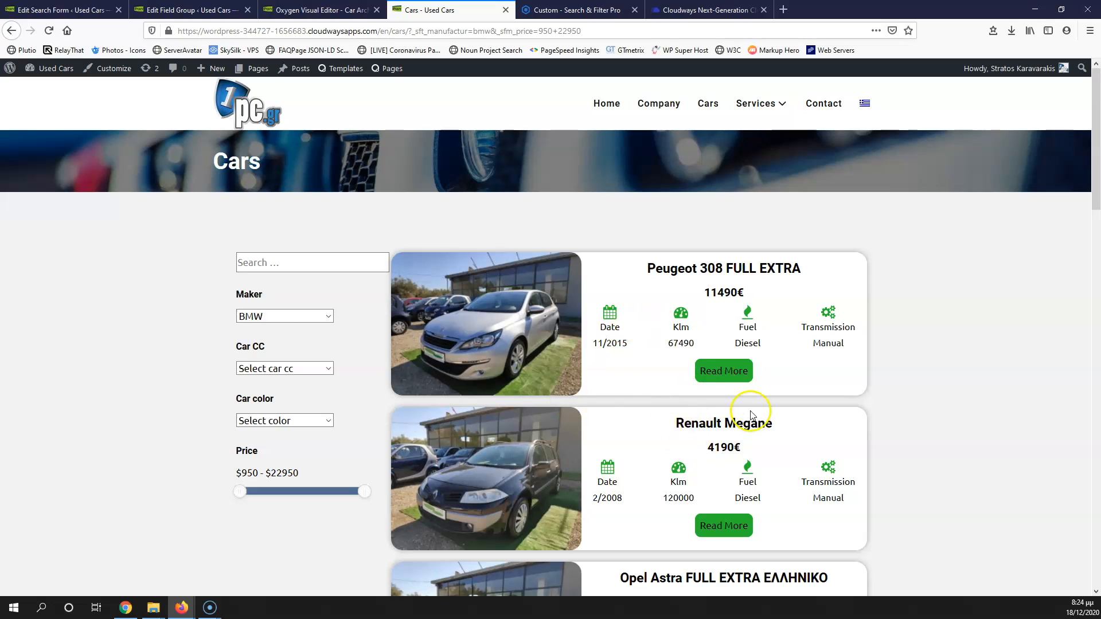
pyautogui.click(272, 317)
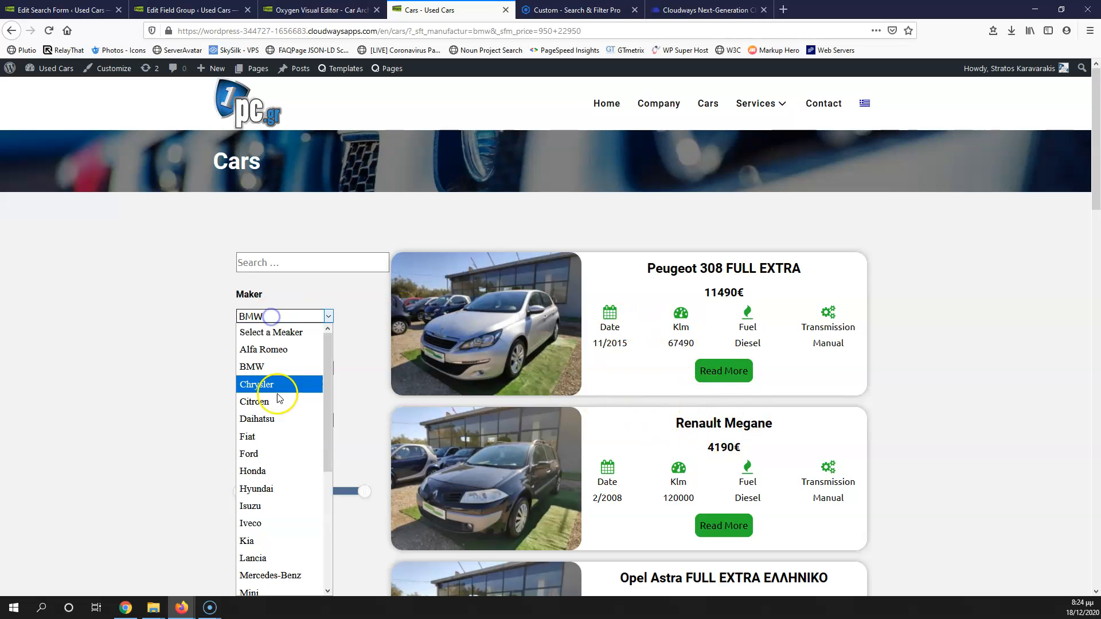
pyautogui.click(274, 453)
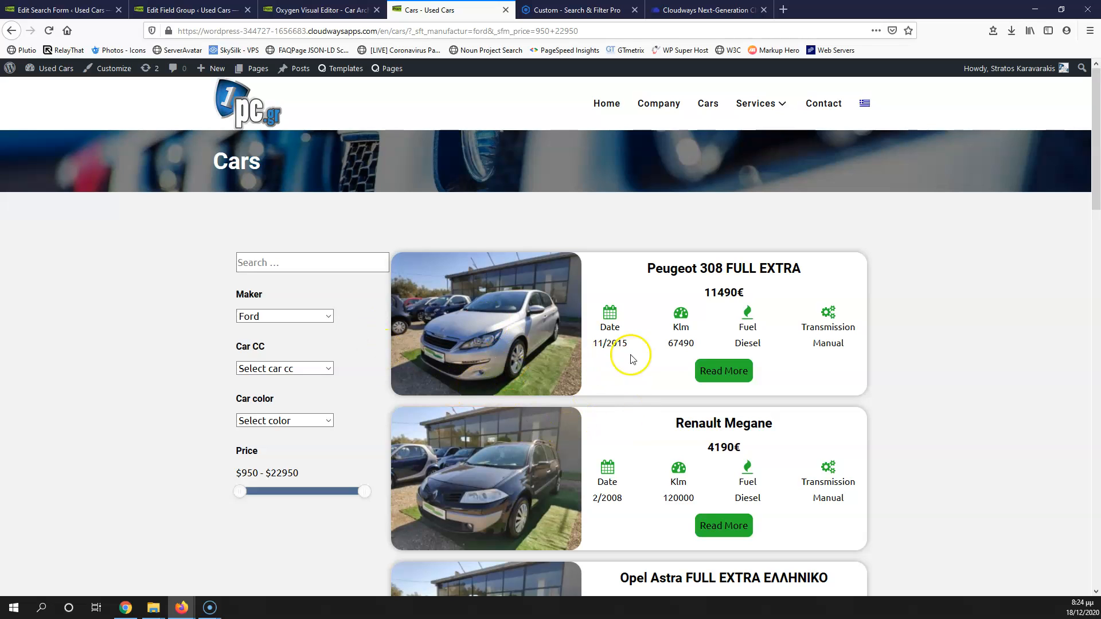
# Highlight the filter_next_query shortcode in the Search & Filter Pro documentation and close the Cloudways page
pyautogui.click(591, 9)
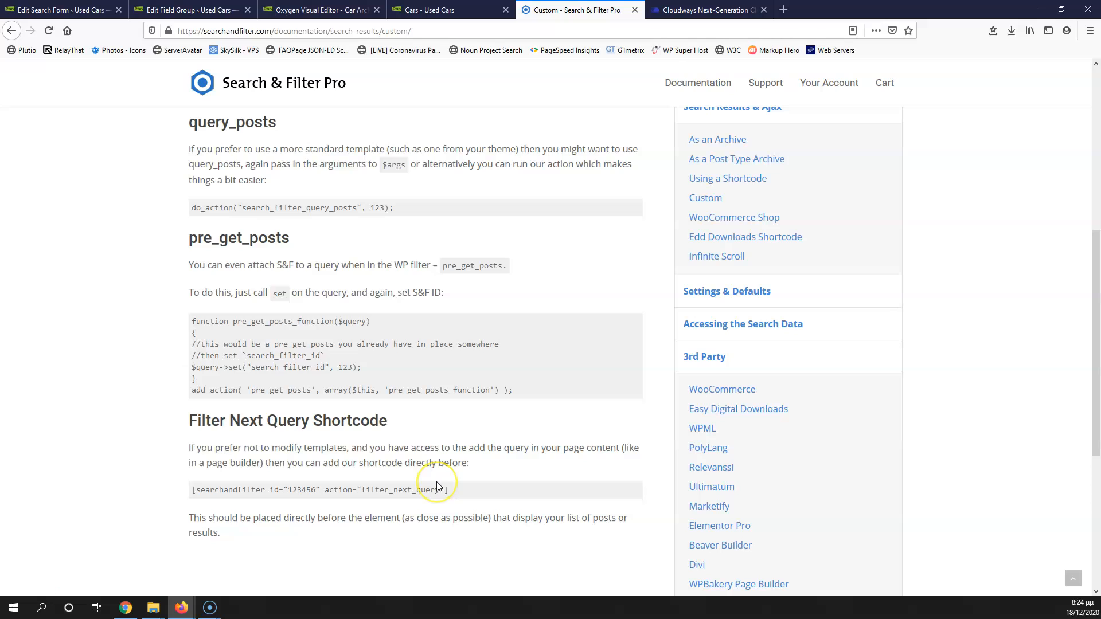
pyautogui.moveTo(467, 490); pyautogui.dragTo(194, 490)
pyautogui.hotkey('ctrl', 'c')
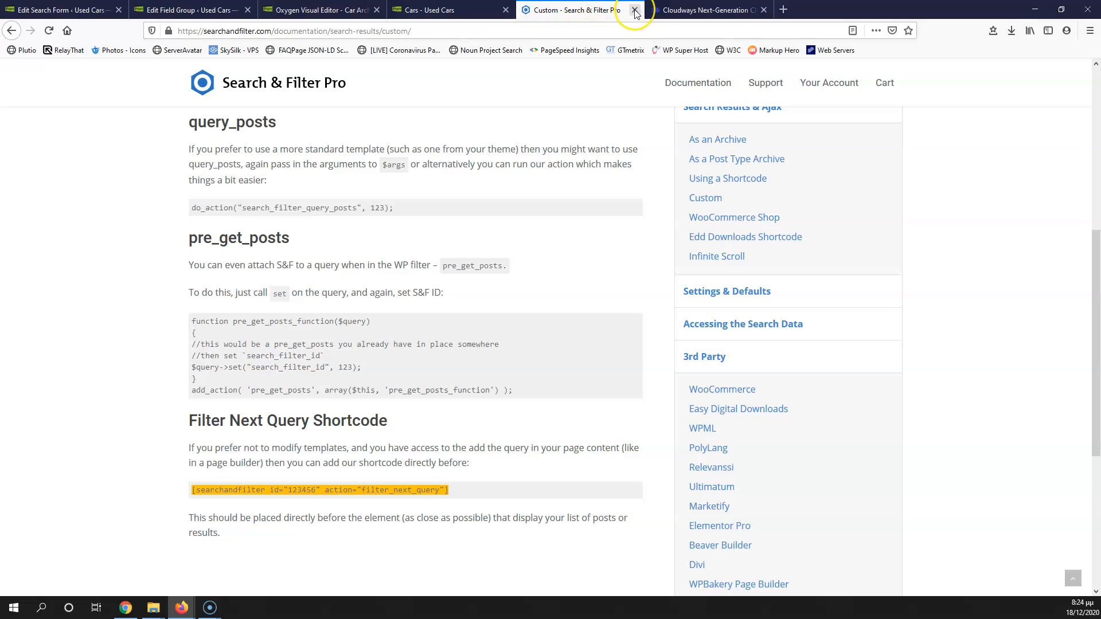
pyautogui.click(764, 10)
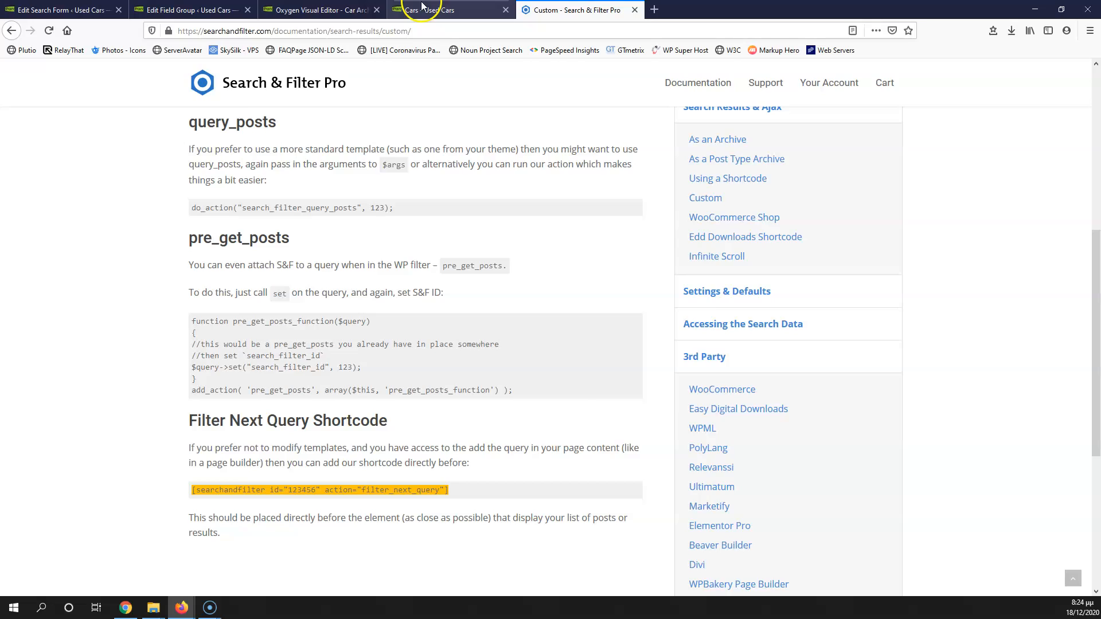
# Check the Oxygen car archive template and the Cars page, and return to the Filter Next Query Shortcode documentation
pyautogui.click(332, 6)
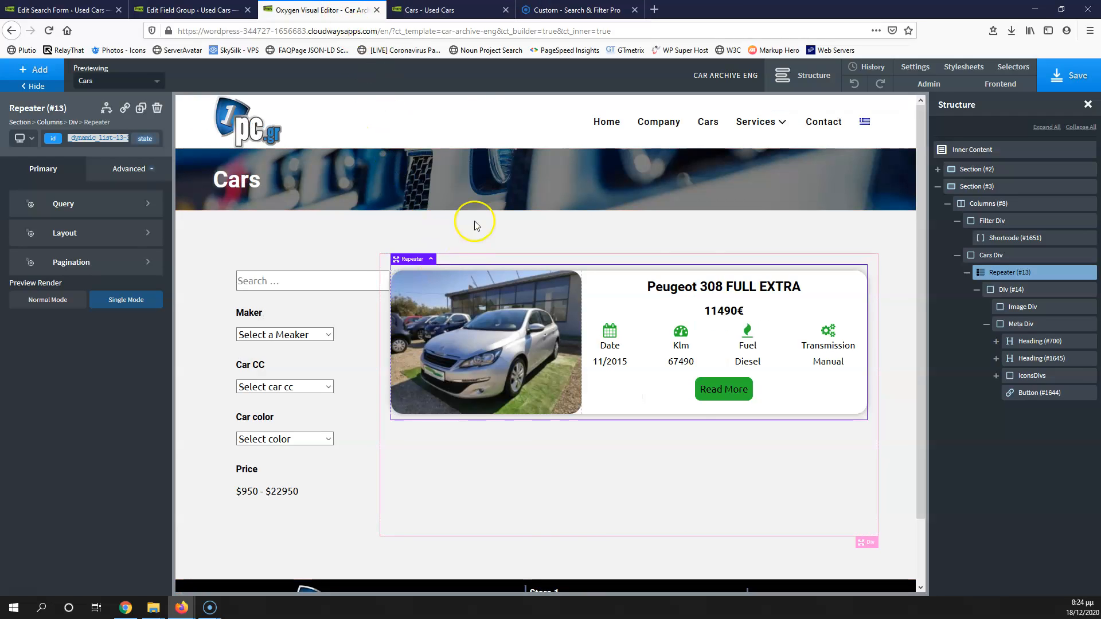
pyautogui.click(436, 10)
pyautogui.click(608, 10)
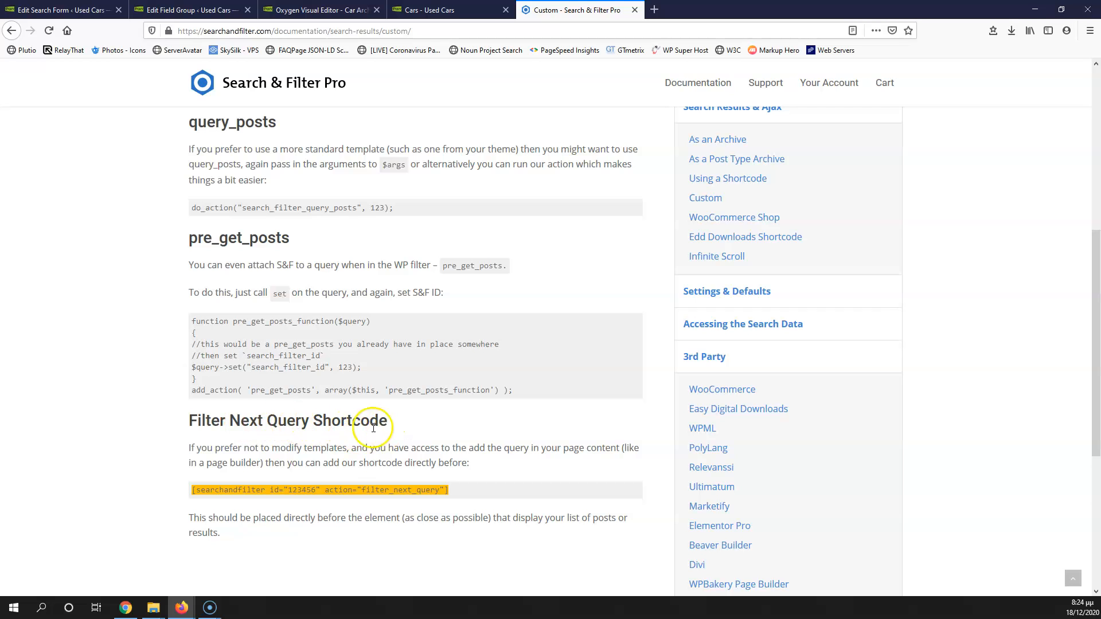
# Add a Shortcode element to the Oxygen car archive template and place it in Cars Div directly before the Repeater
pyautogui.click(340, 522)
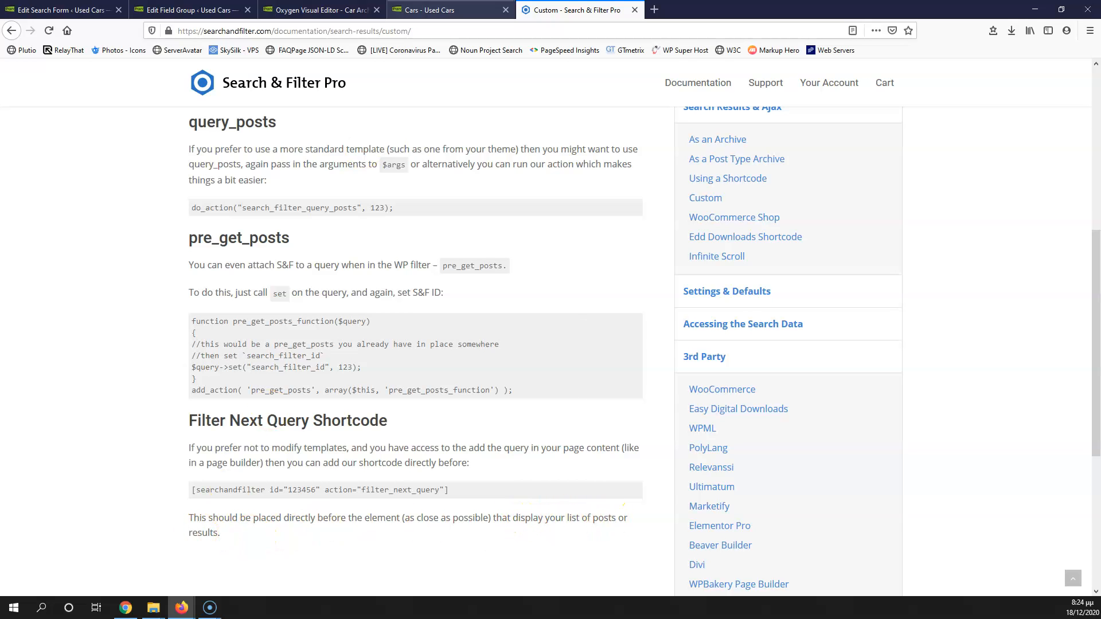
pyautogui.click(437, 9)
pyautogui.click(320, 9)
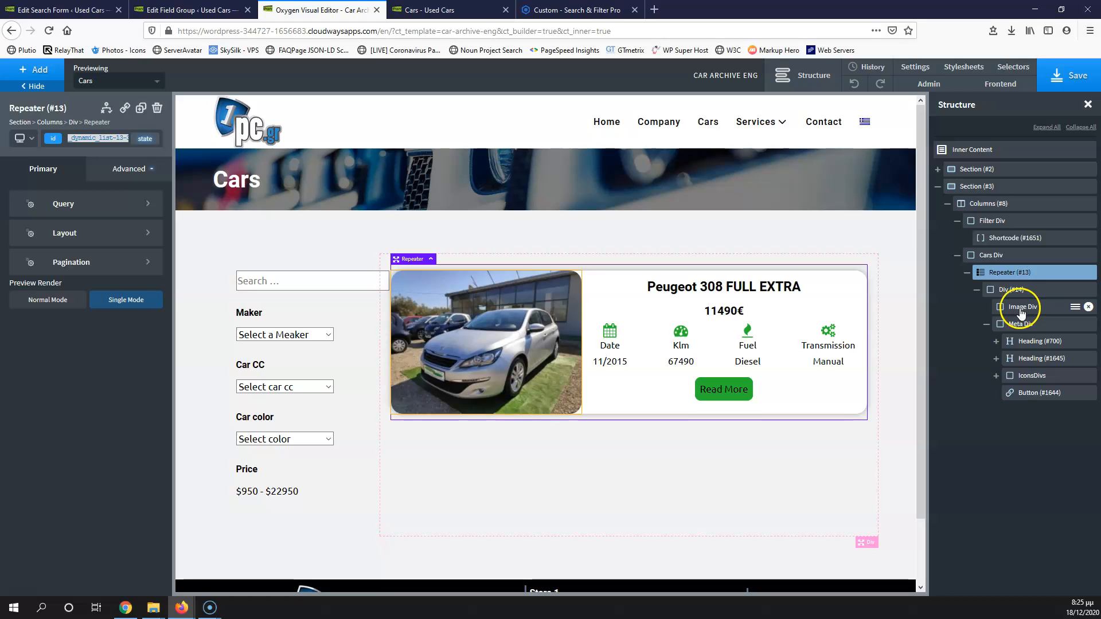
pyautogui.click(612, 298)
pyautogui.click(1005, 273)
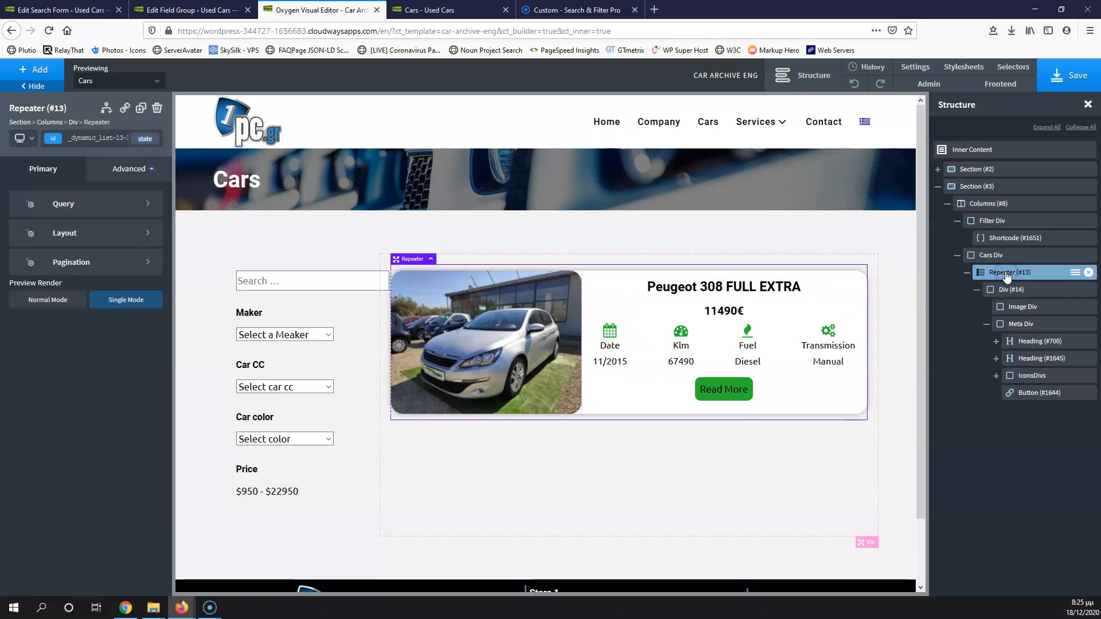
pyautogui.click(968, 273)
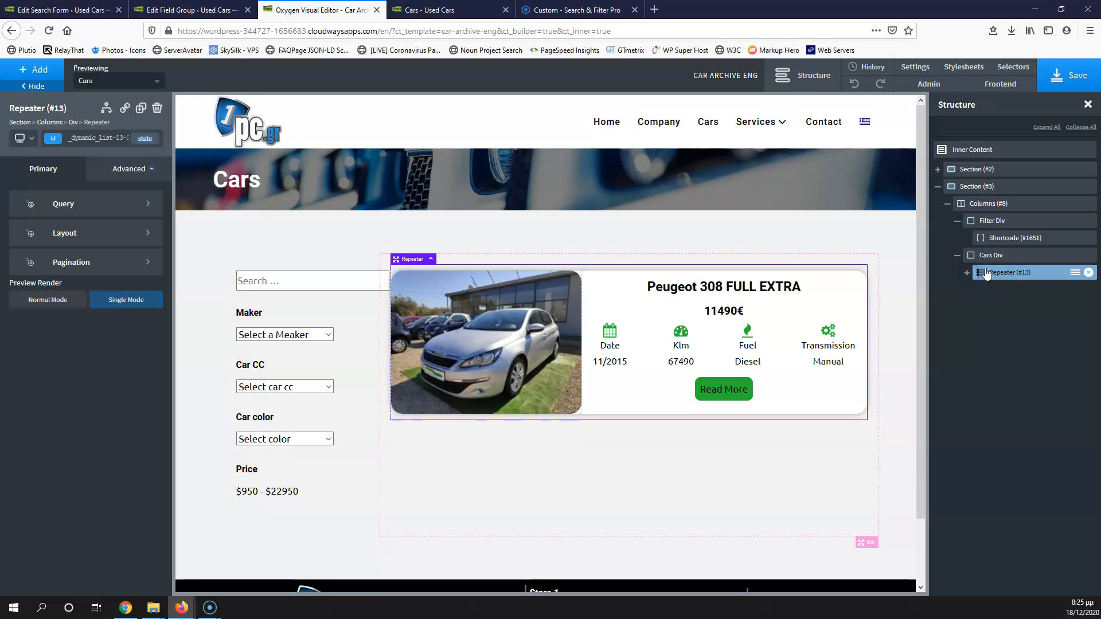
pyautogui.click(31, 70)
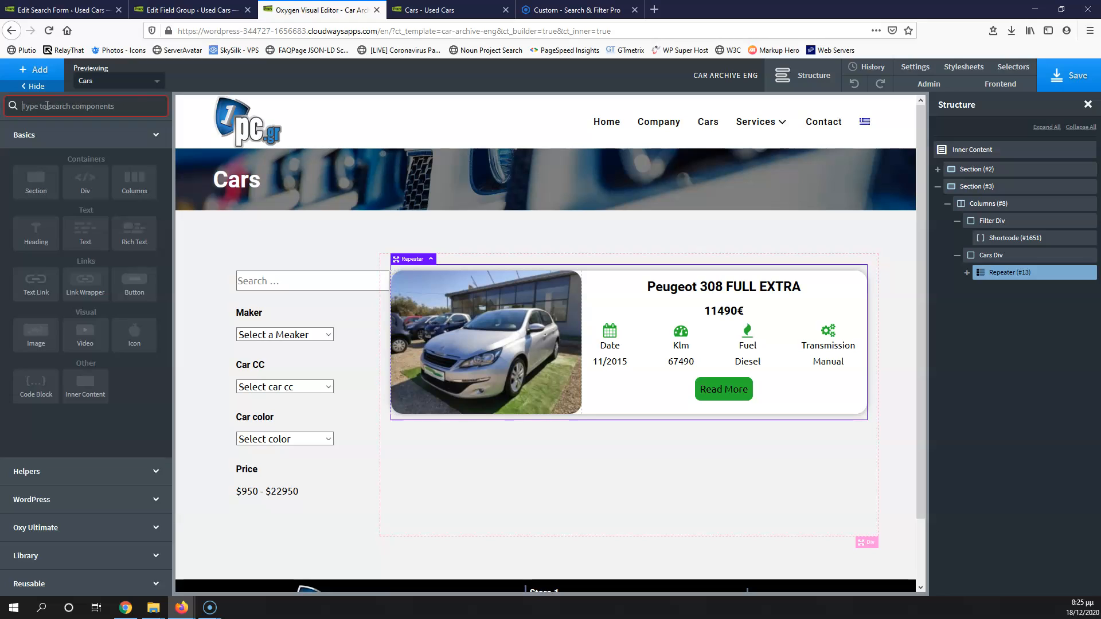
pyautogui.write('sh')
pyautogui.click(39, 148)
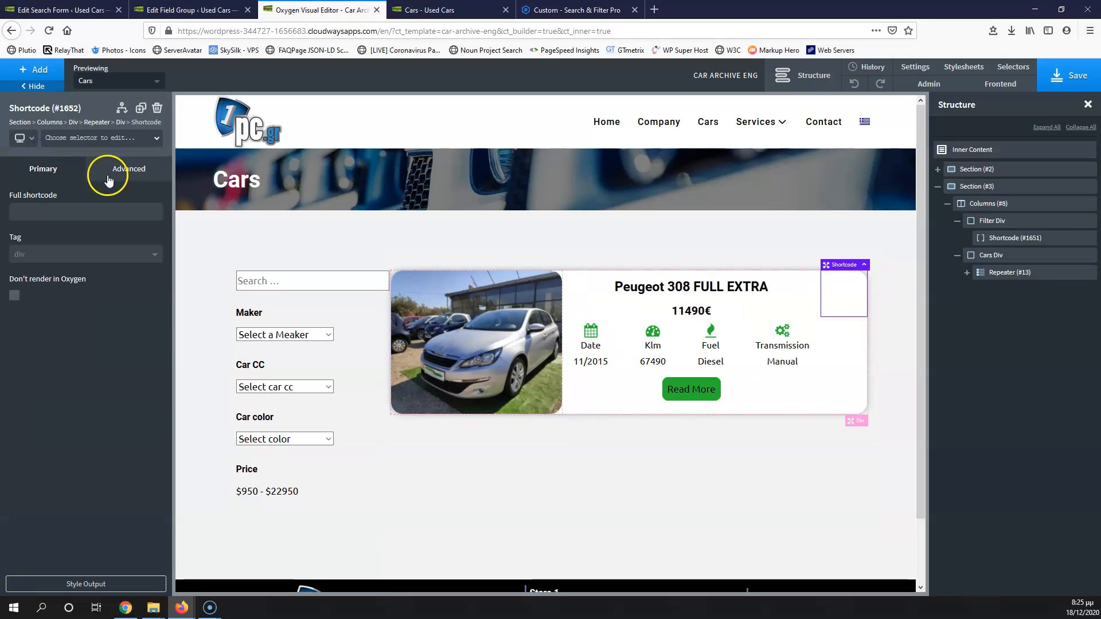
pyautogui.click(967, 273)
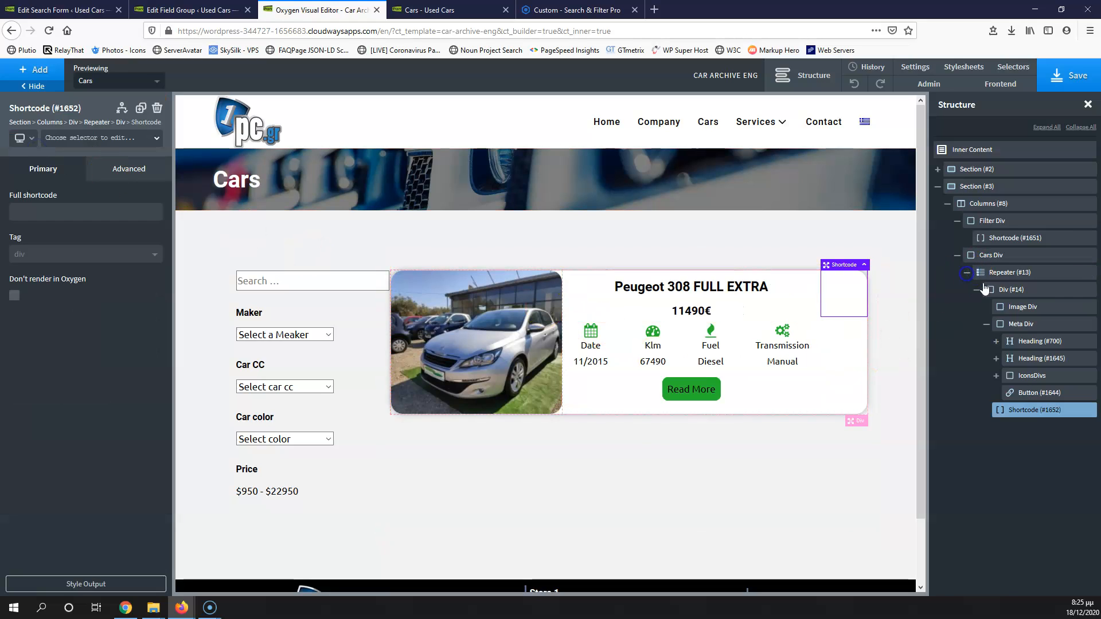
pyautogui.moveTo(1030, 411); pyautogui.dragTo(1019, 273)
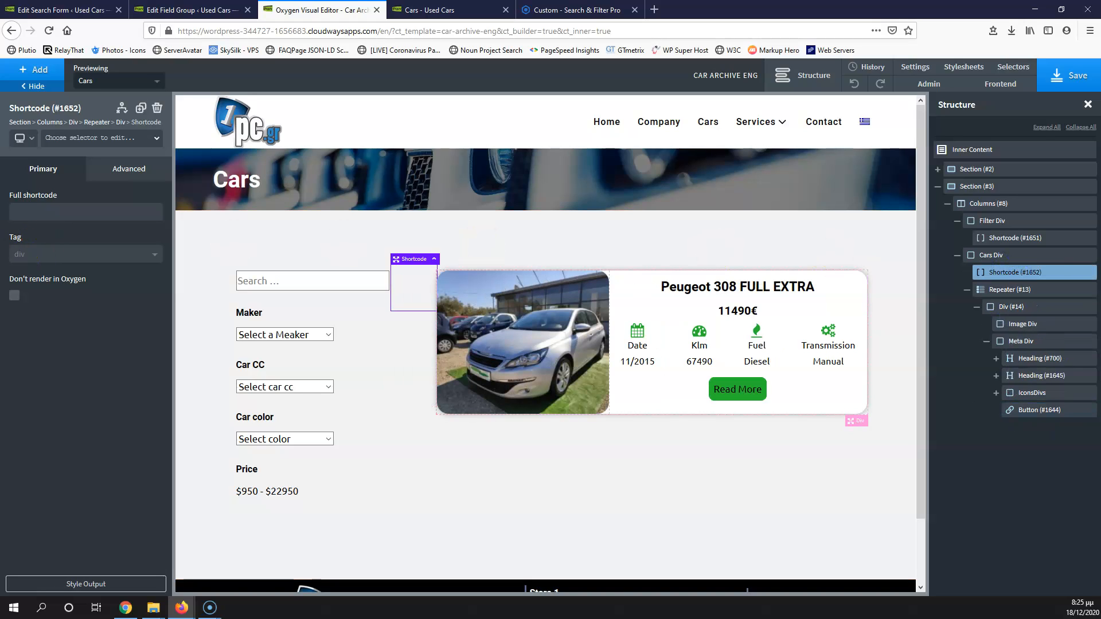
# Enter [searchandfilter id="123456" action="filter_next_query"] as the full shortcode of the new Shortcode element
pyautogui.hotkey('ctrl', 'v')
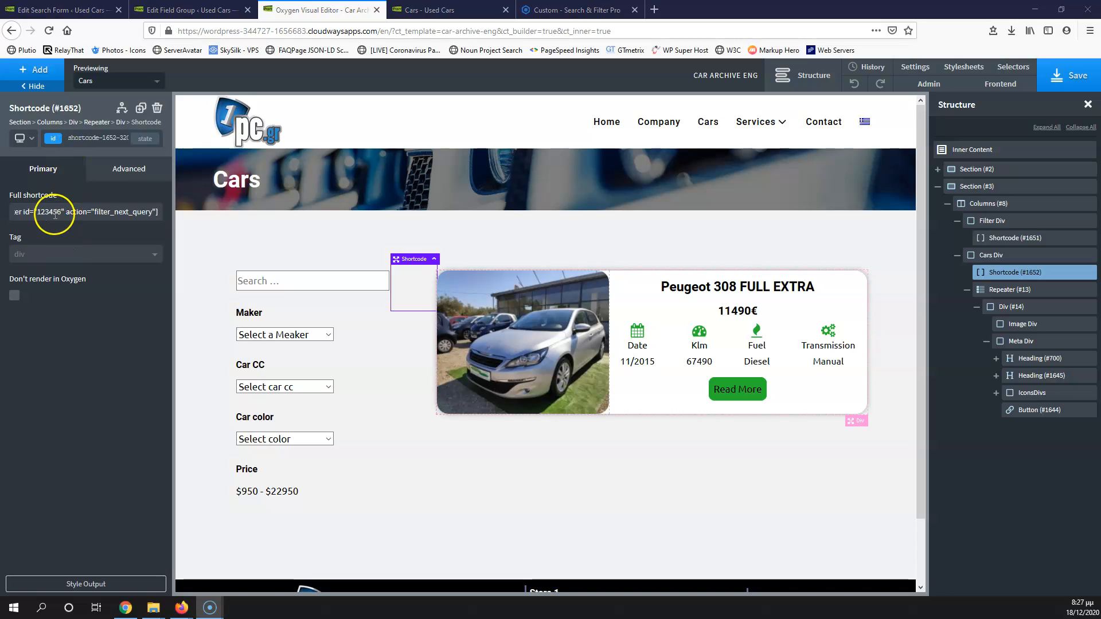
pyautogui.click(50, 213)
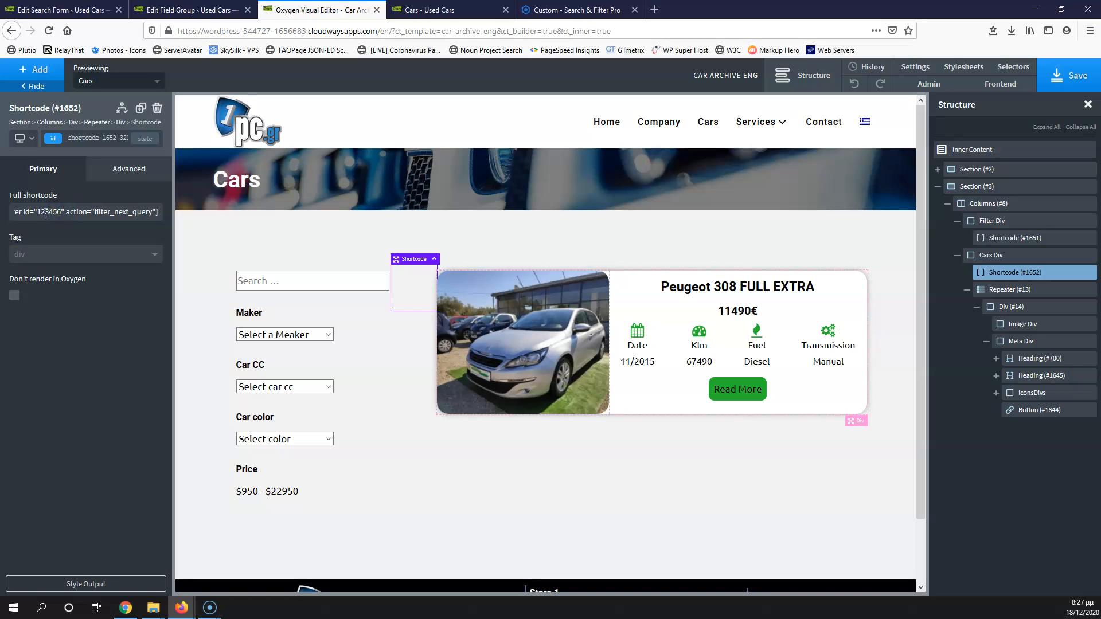
pyautogui.moveTo(10, 213); pyautogui.dragTo(10, 213)
pyautogui.click(61, 212)
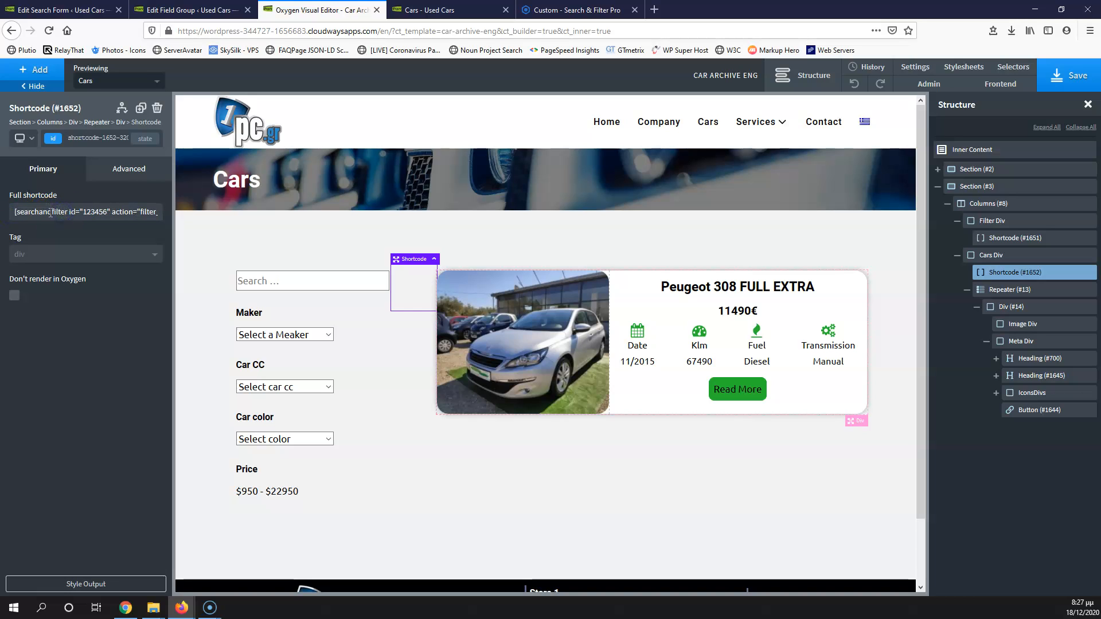
# Copy the Archive Cars Filters form ID, set the new shortcode's id to 42046 and save the template
pyautogui.click(70, 11)
pyautogui.scroll(-3, 270, 304)
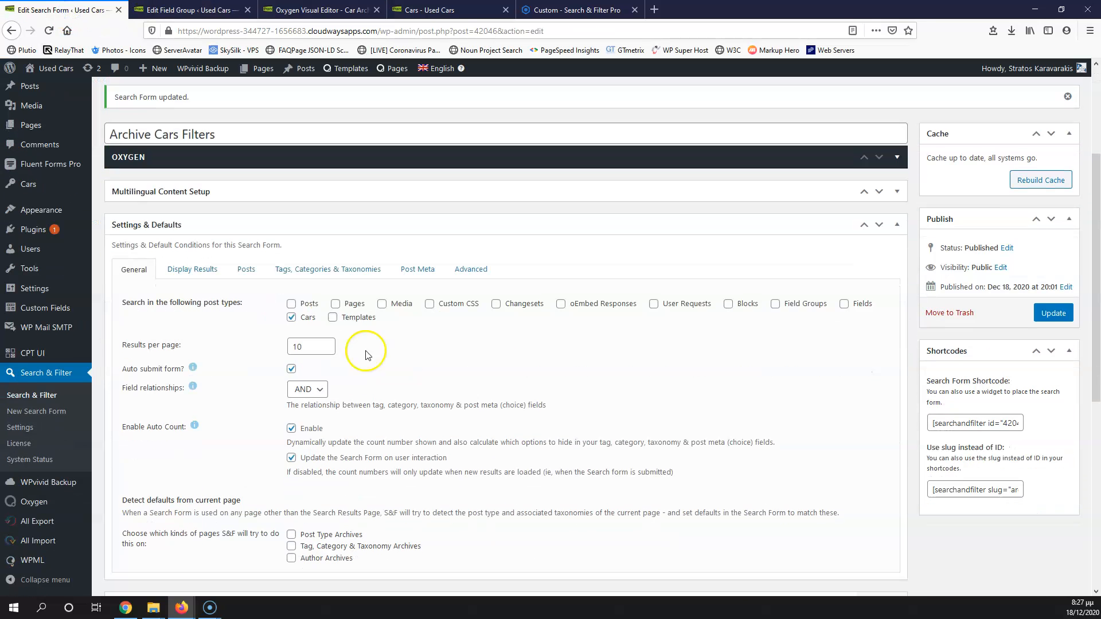
pyautogui.click(1005, 424)
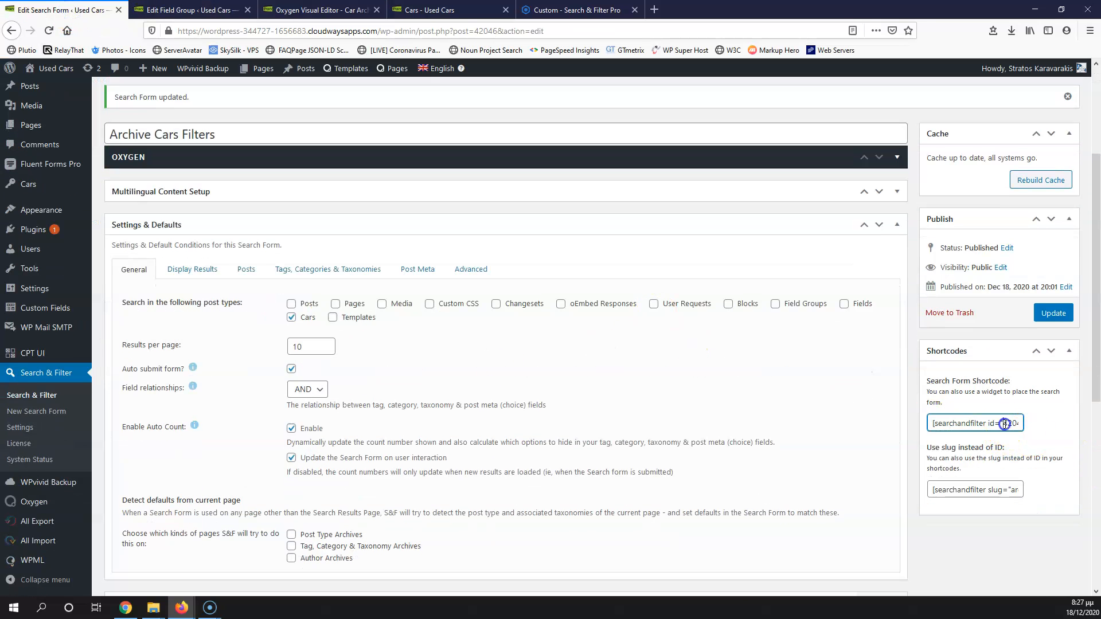
pyautogui.moveTo(1015, 424); pyautogui.dragTo(1018, 423)
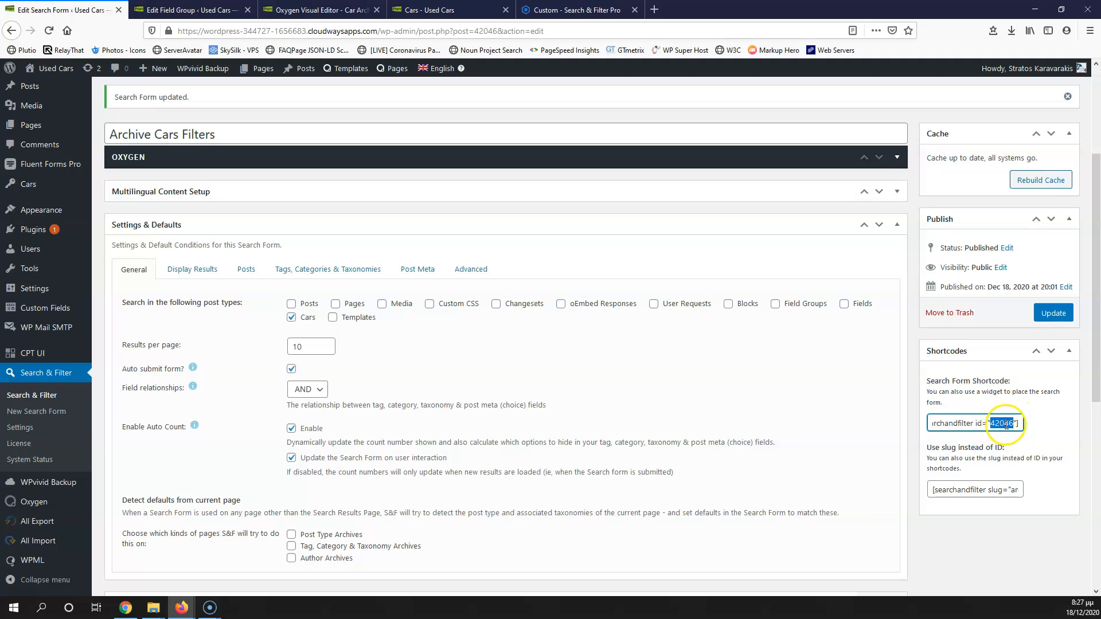
pyautogui.click(321, 10)
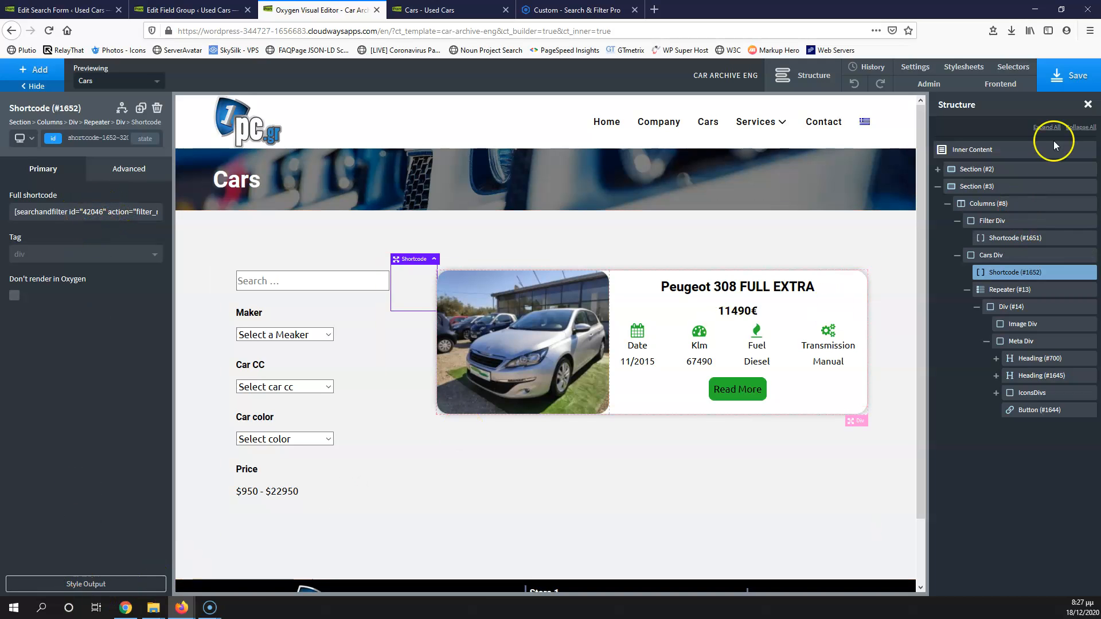
pyautogui.click(1066, 76)
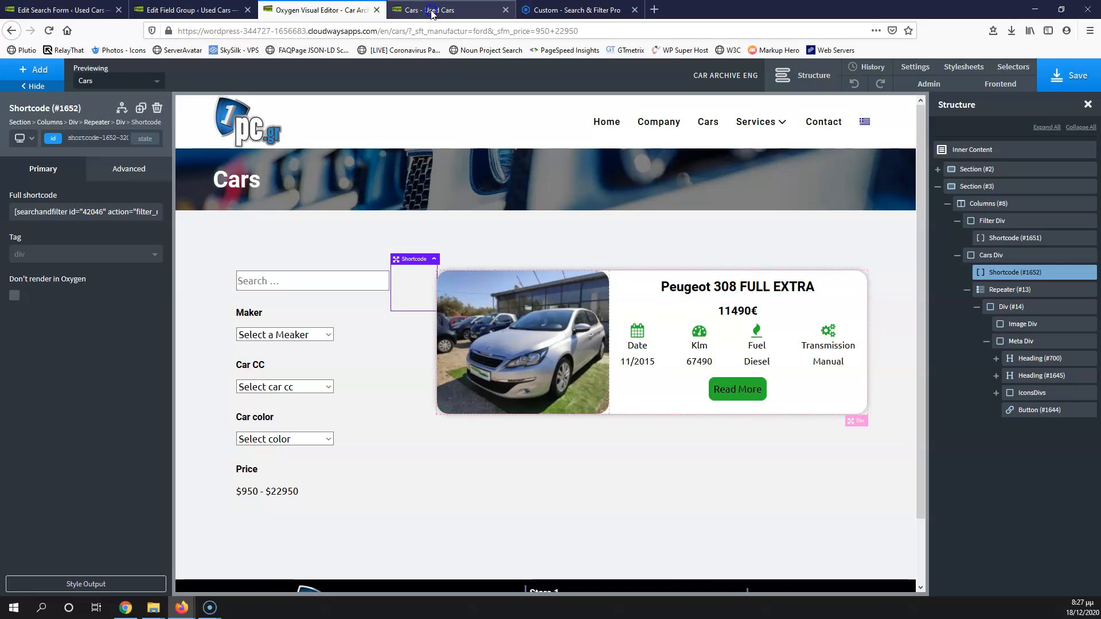
# Reload the front-end Cars page and test the Maker filter with Hyundai
pyautogui.click(431, 10)
pyautogui.click(49, 31)
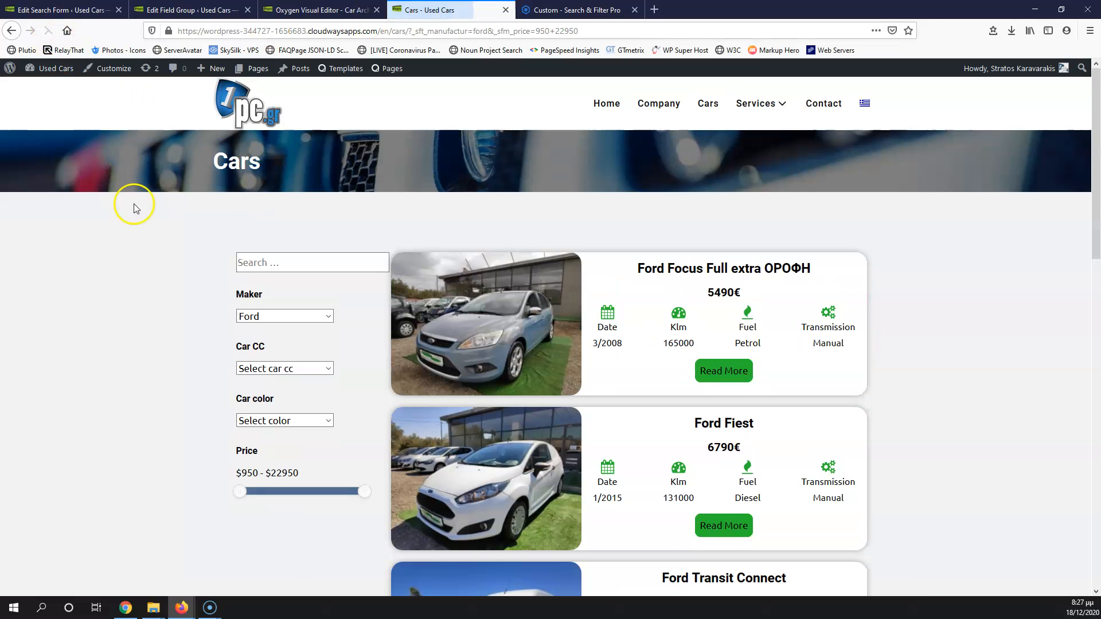
pyautogui.scroll(-2, 223, 271)
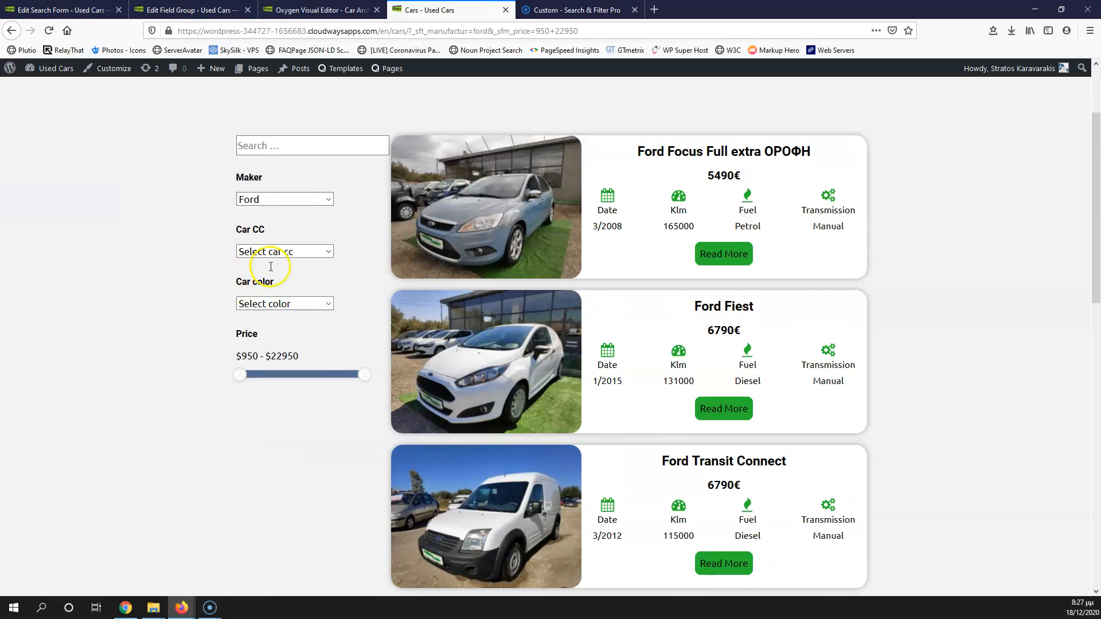
pyautogui.click(290, 199)
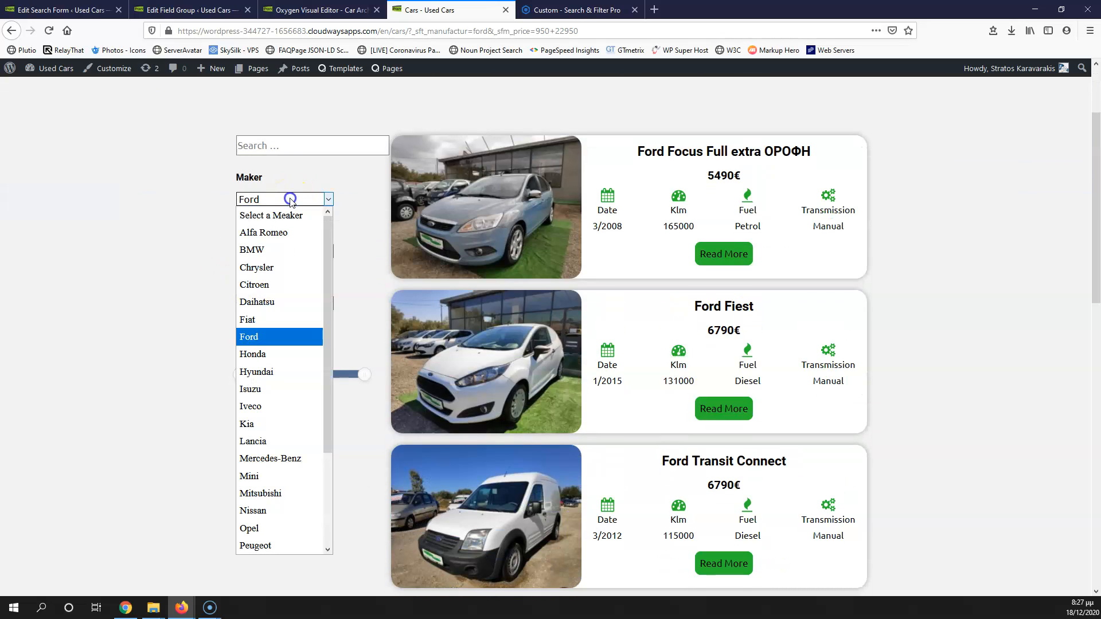
pyautogui.click(260, 373)
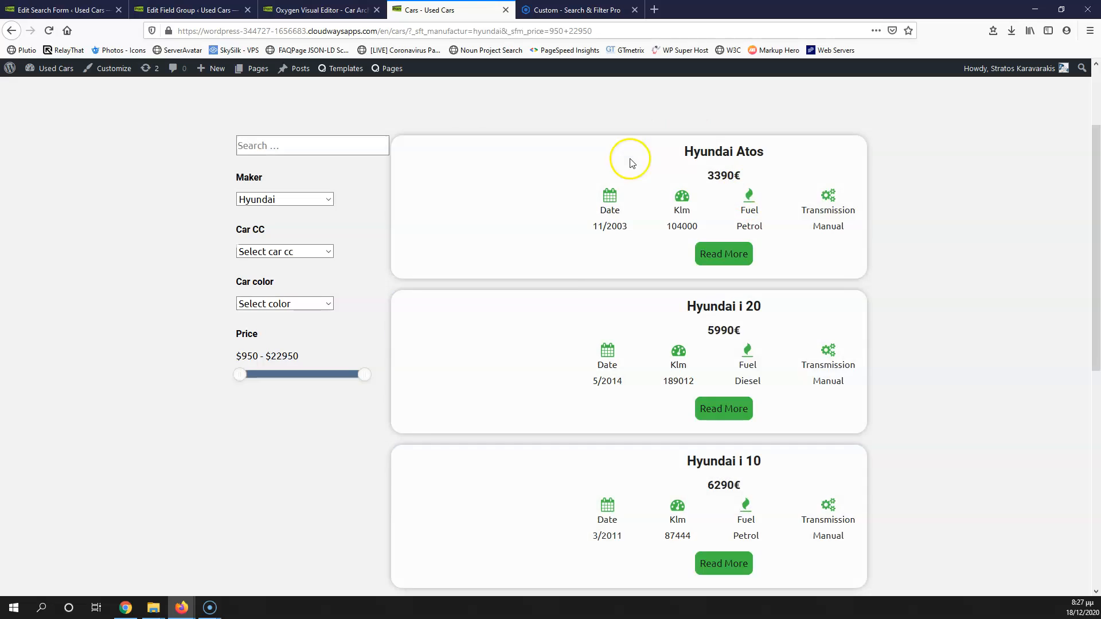
pyautogui.scroll(1, 688, 178)
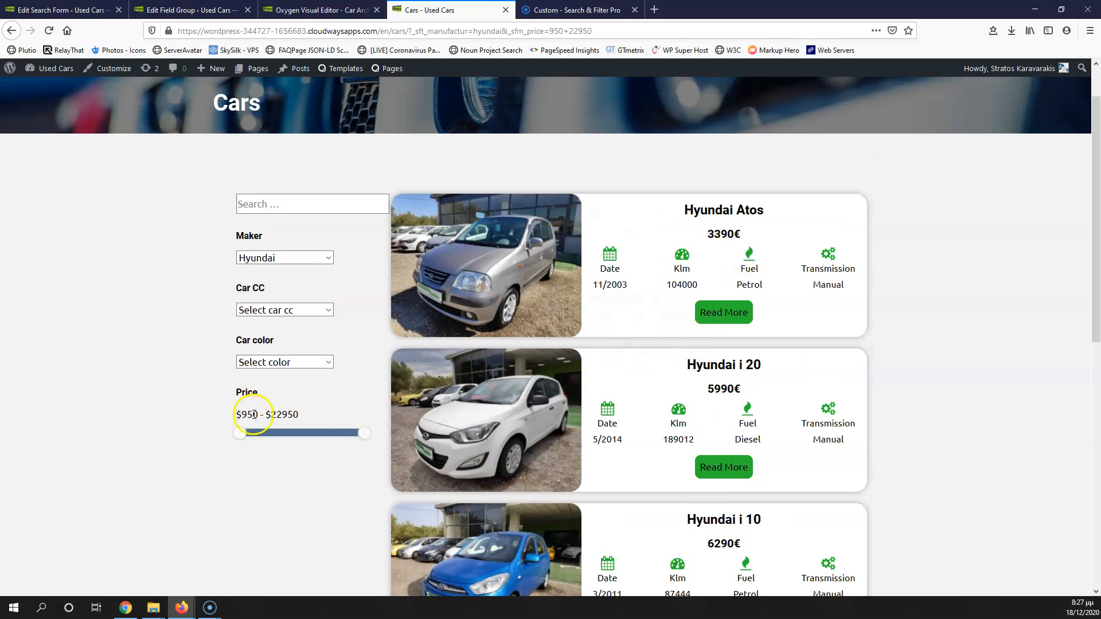
# Filter the cars by BMW, test the Price slider with a minimum of $15950 and restore the minimum to $950
pyautogui.click(285, 258)
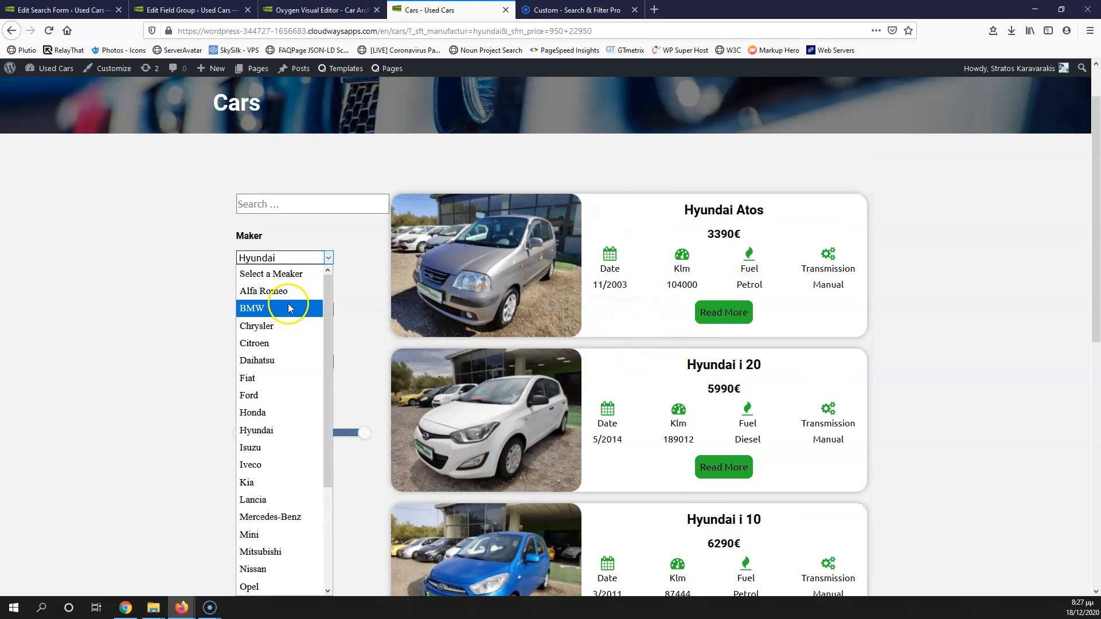
pyautogui.click(290, 309)
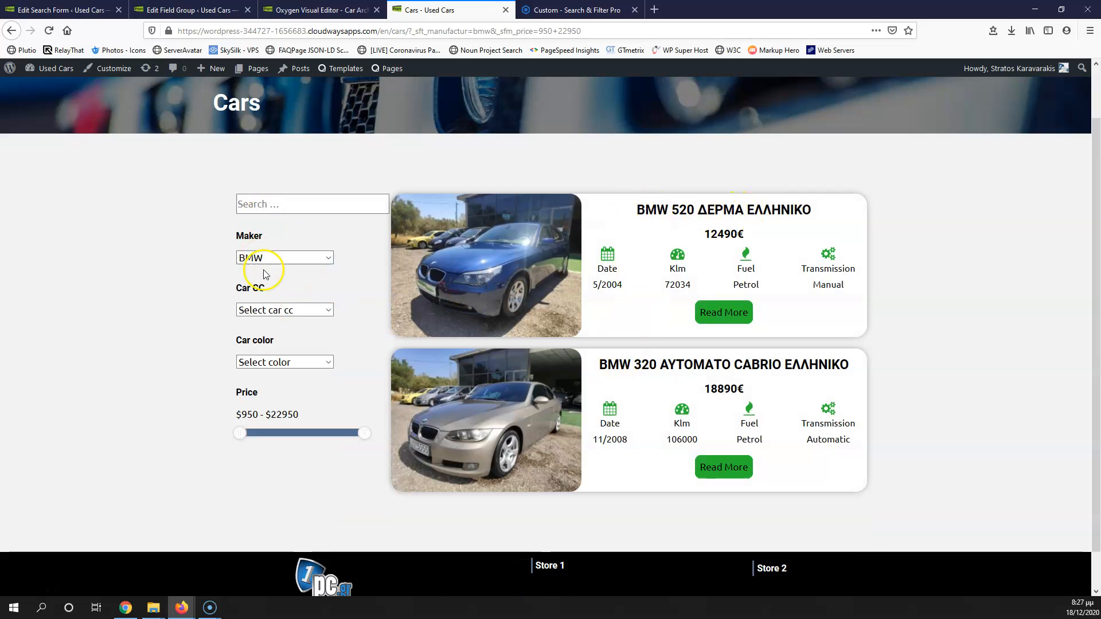
pyautogui.moveTo(240, 434); pyautogui.dragTo(324, 433)
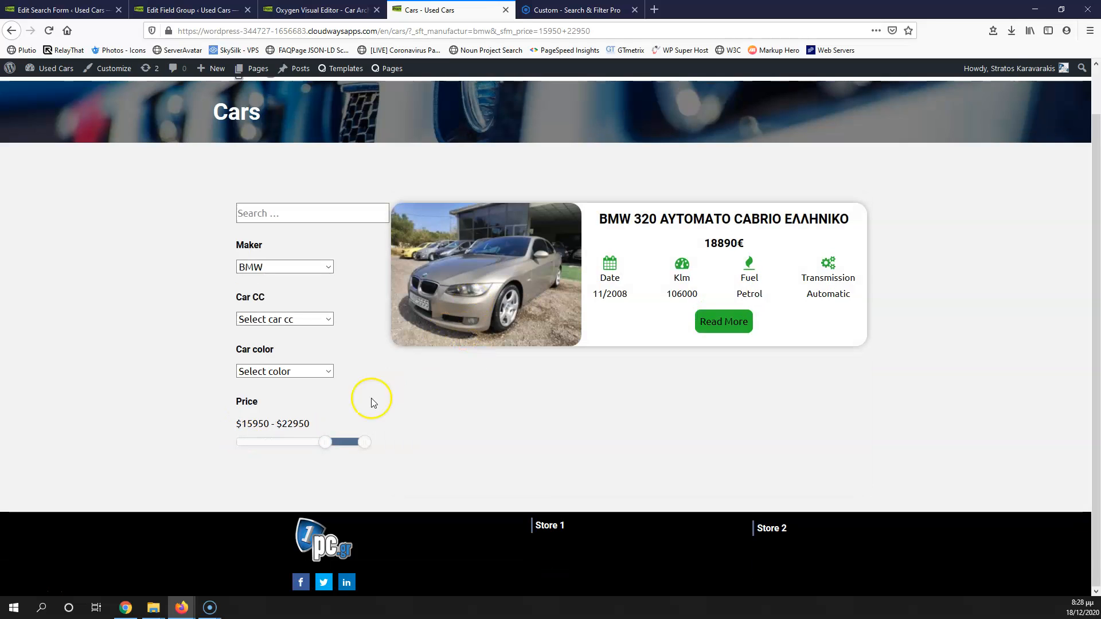
pyautogui.moveTo(324, 442); pyautogui.dragTo(185, 438)
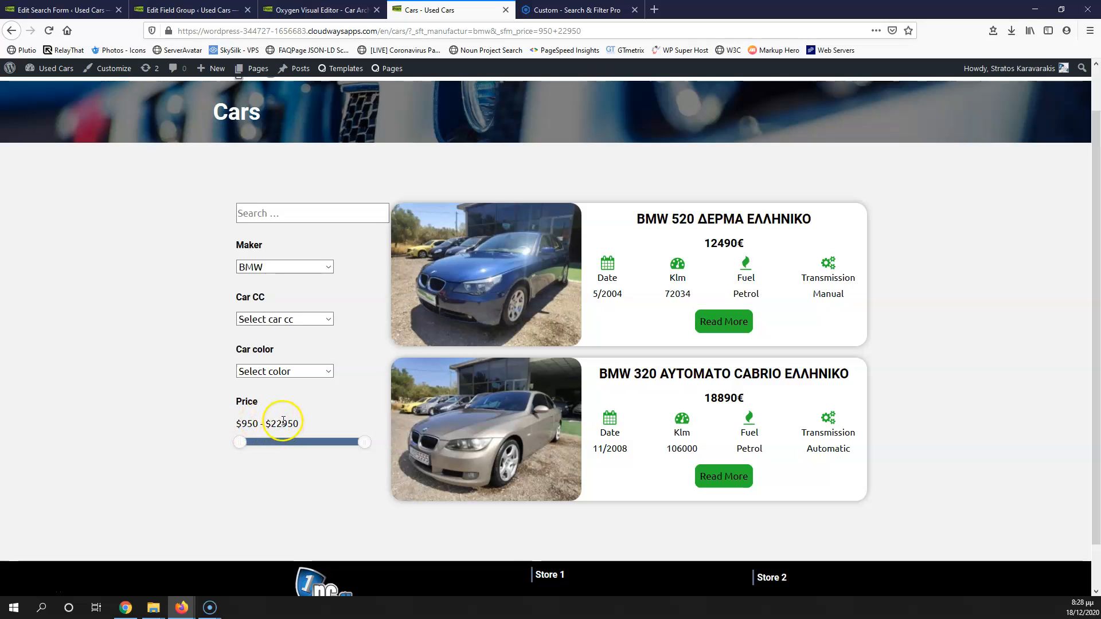
# Set the Maker filter to Isuzu and check the available Car CC options
pyautogui.click(285, 268)
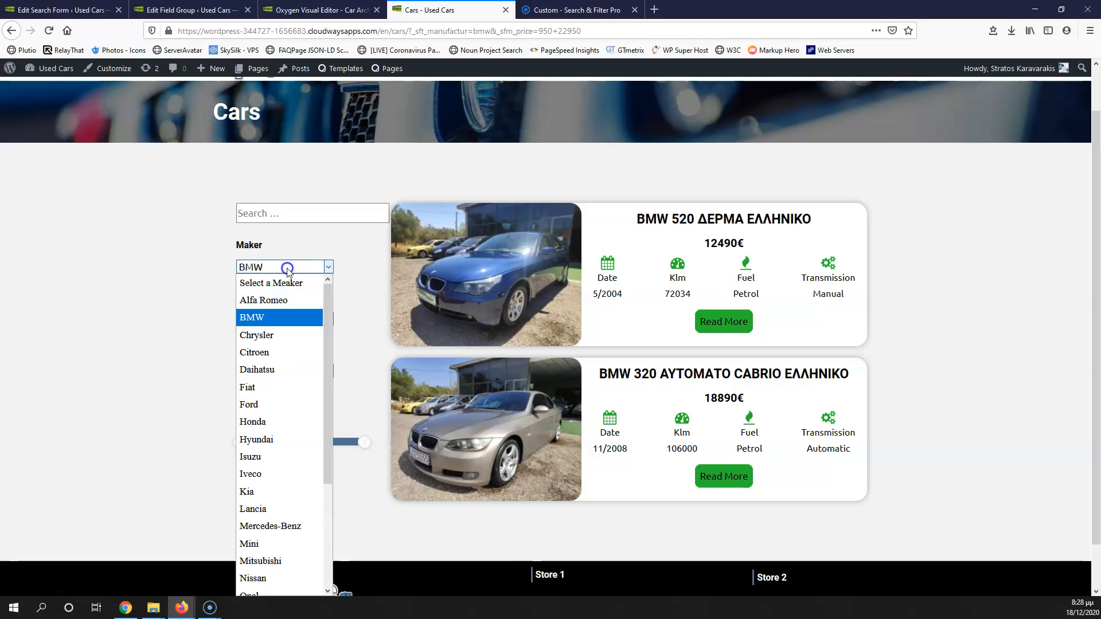
pyautogui.click(287, 461)
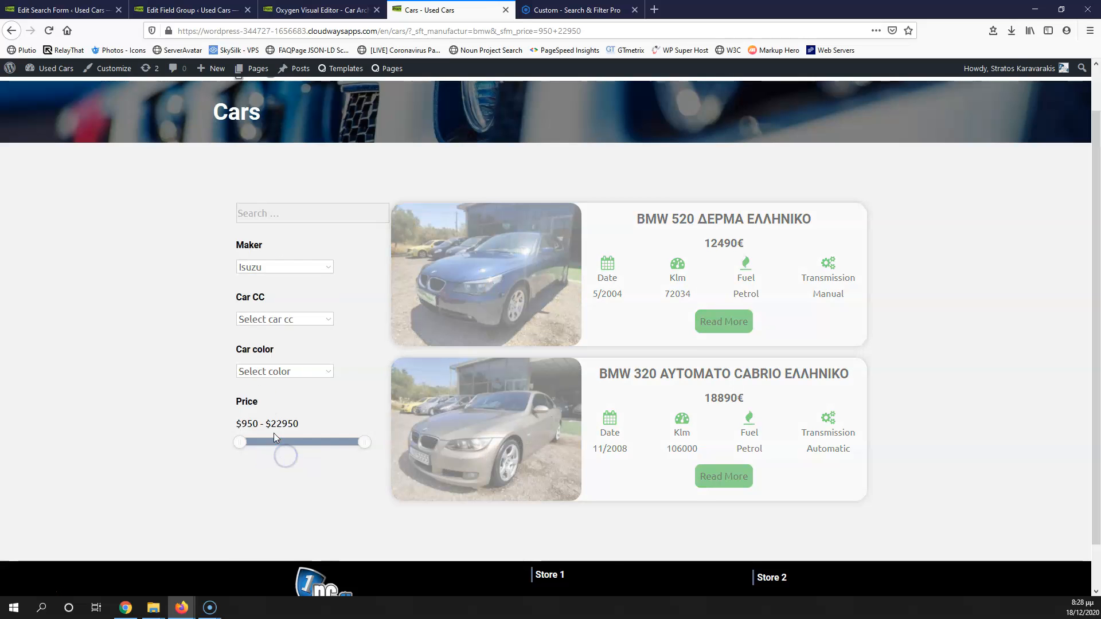
pyautogui.click(287, 320)
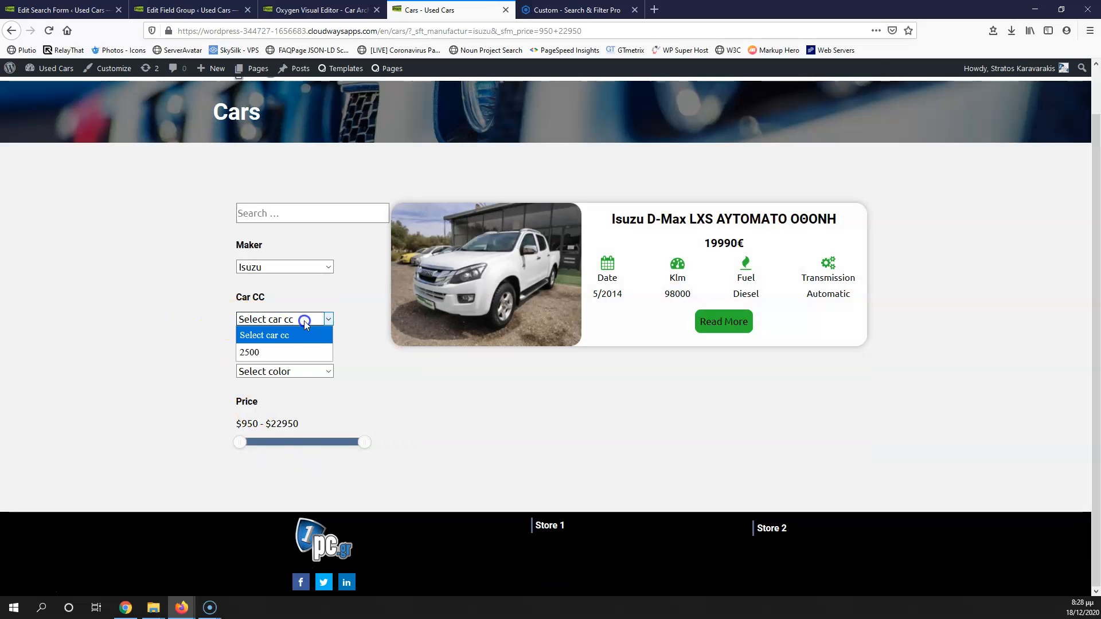
# Set the Maker filter to Fiat and check the Car CC options without choosing one
pyautogui.click(266, 267)
pyautogui.click(268, 387)
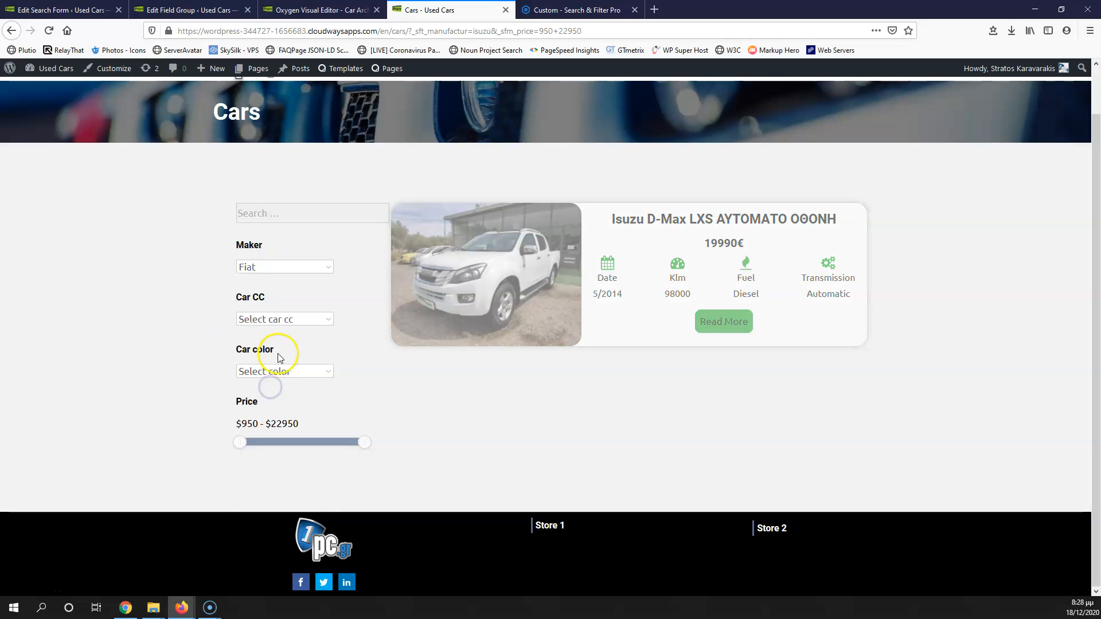
pyautogui.click(272, 319)
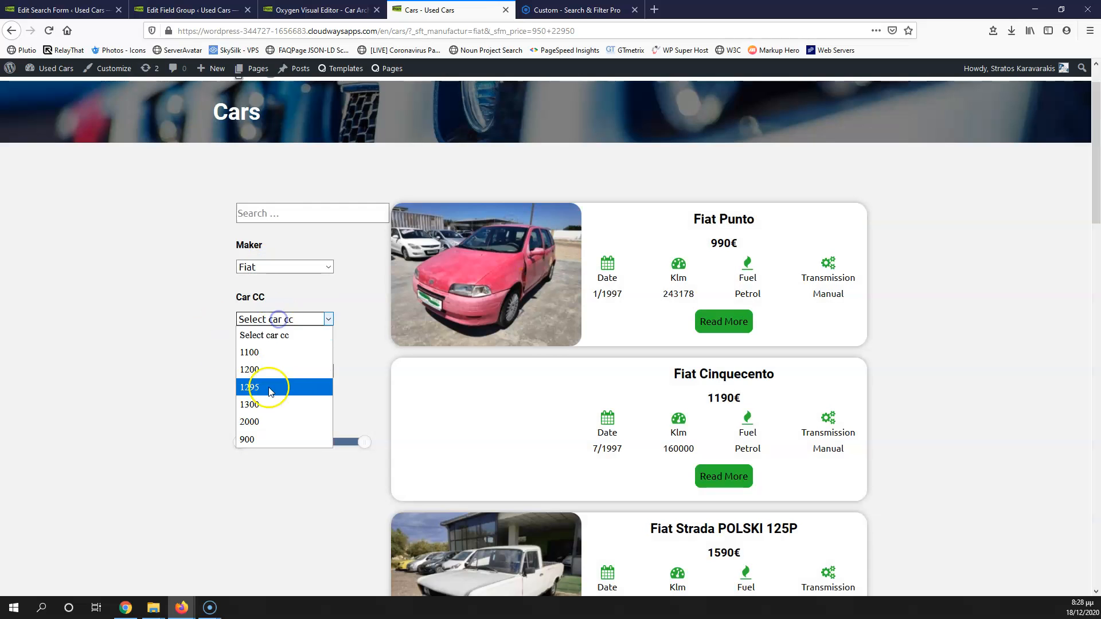
pyautogui.click(205, 342)
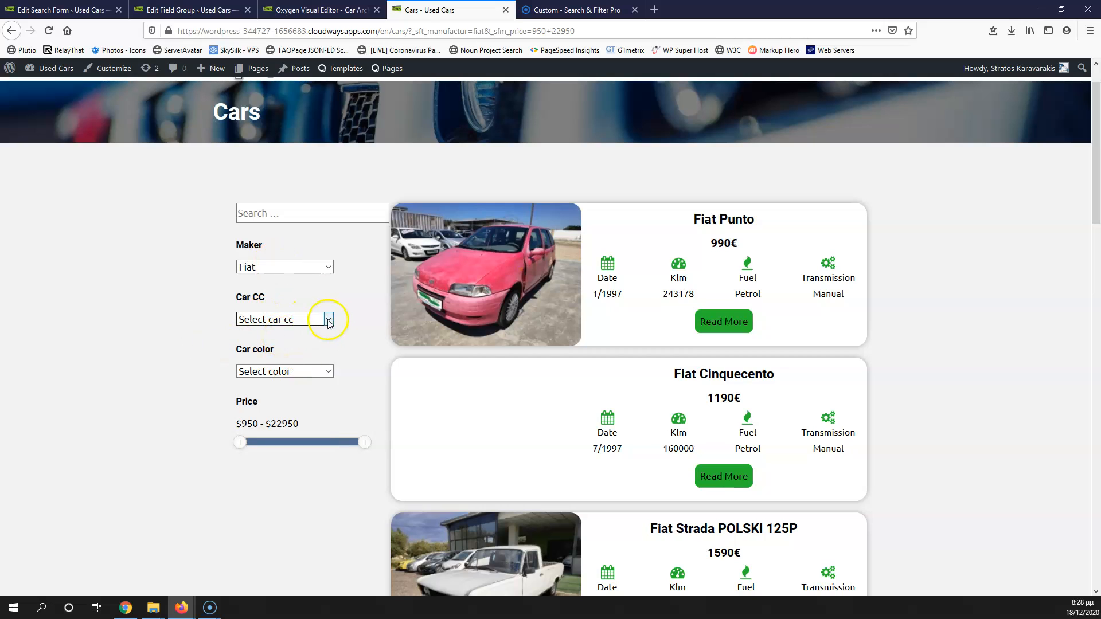
pyautogui.click(266, 317)
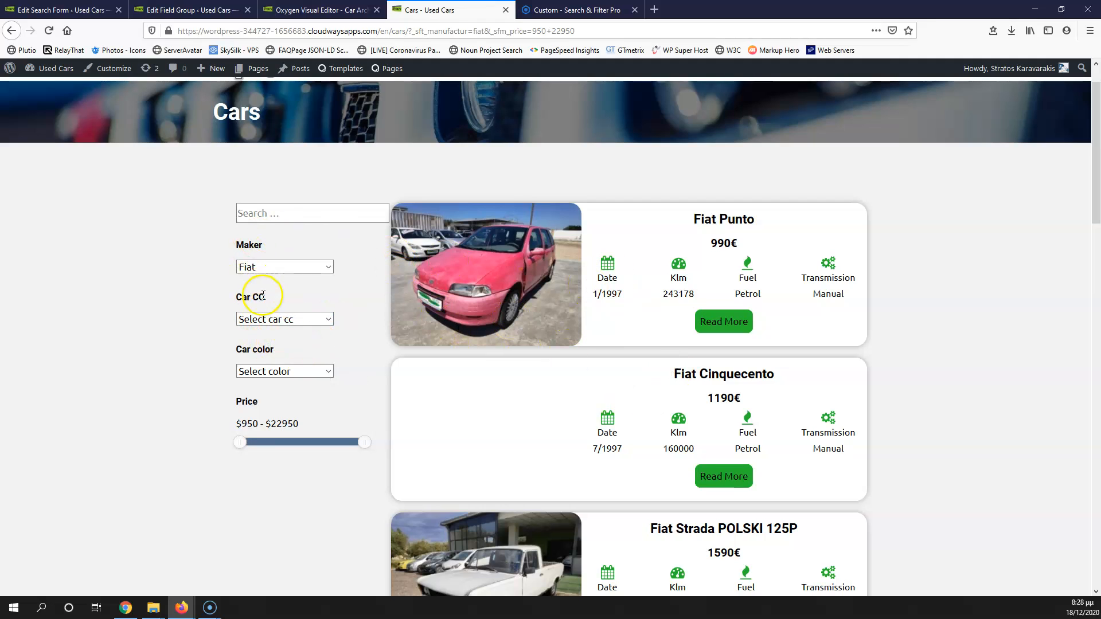
pyautogui.click(255, 268)
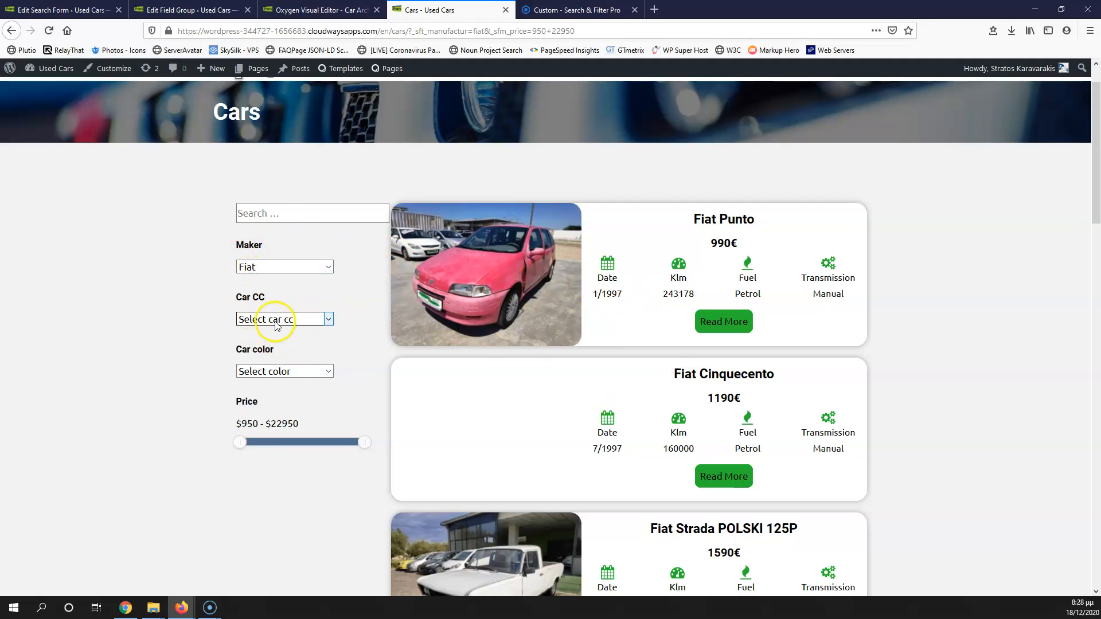
pyautogui.click(21, 592)
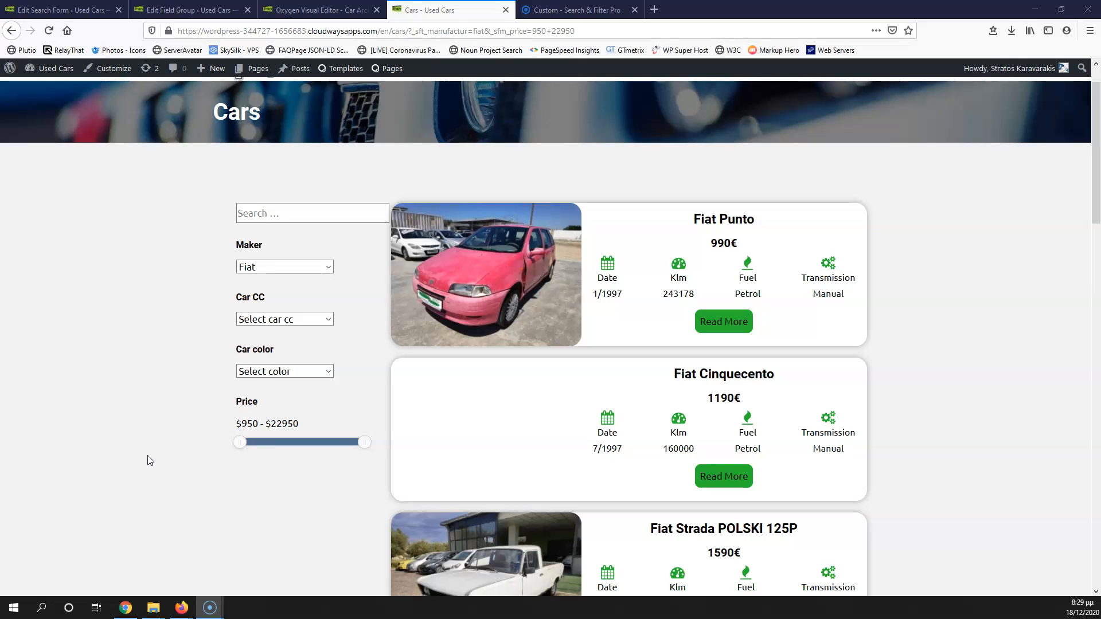
# Create a new Search & Filter form titled Search HomePage and publish it
pyautogui.click(63, 10)
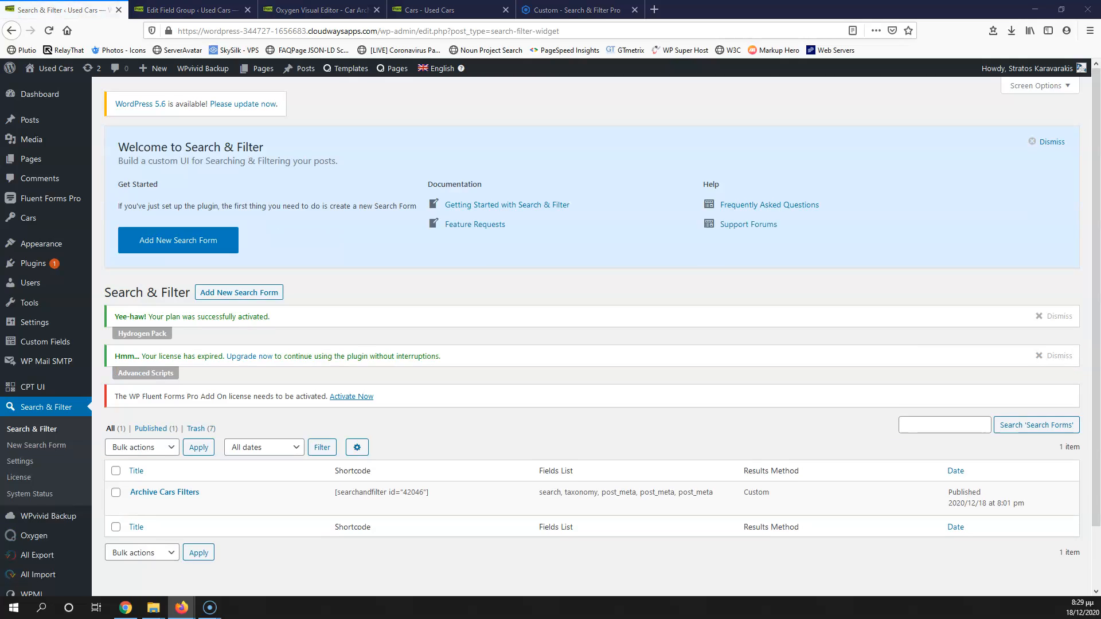
pyautogui.click(247, 295)
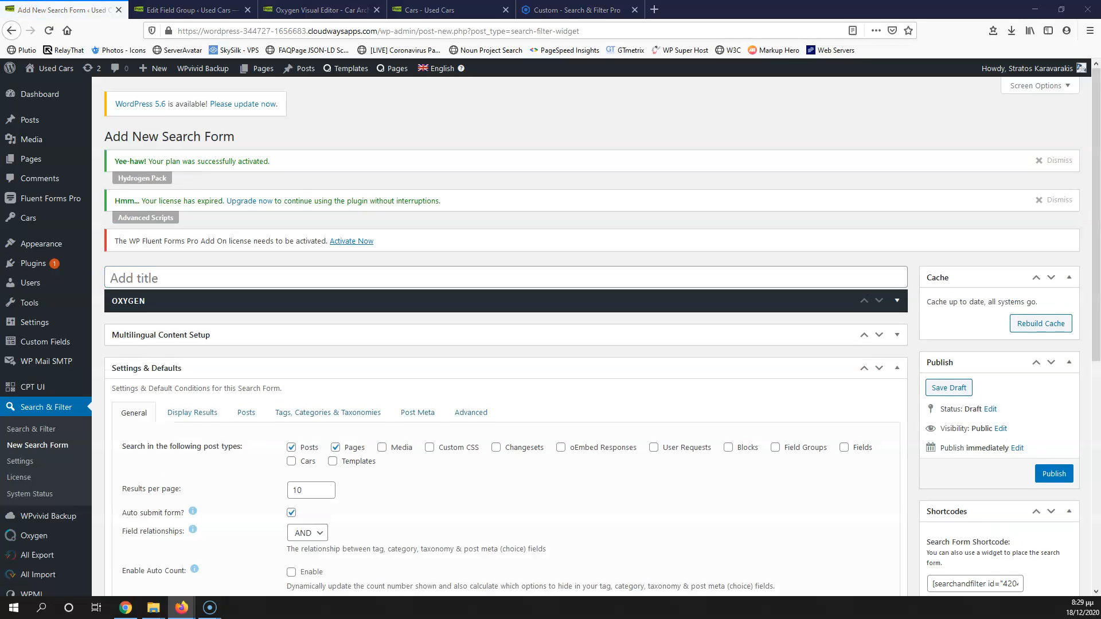
pyautogui.click(203, 278)
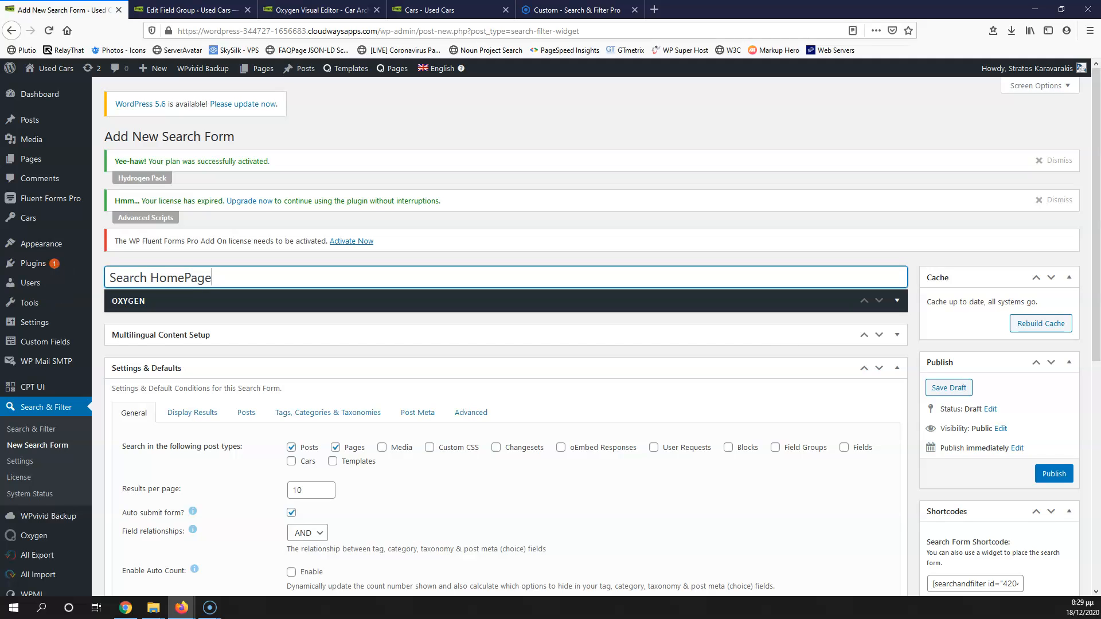
pyautogui.scroll(-1, 757, 343)
pyautogui.click(1054, 414)
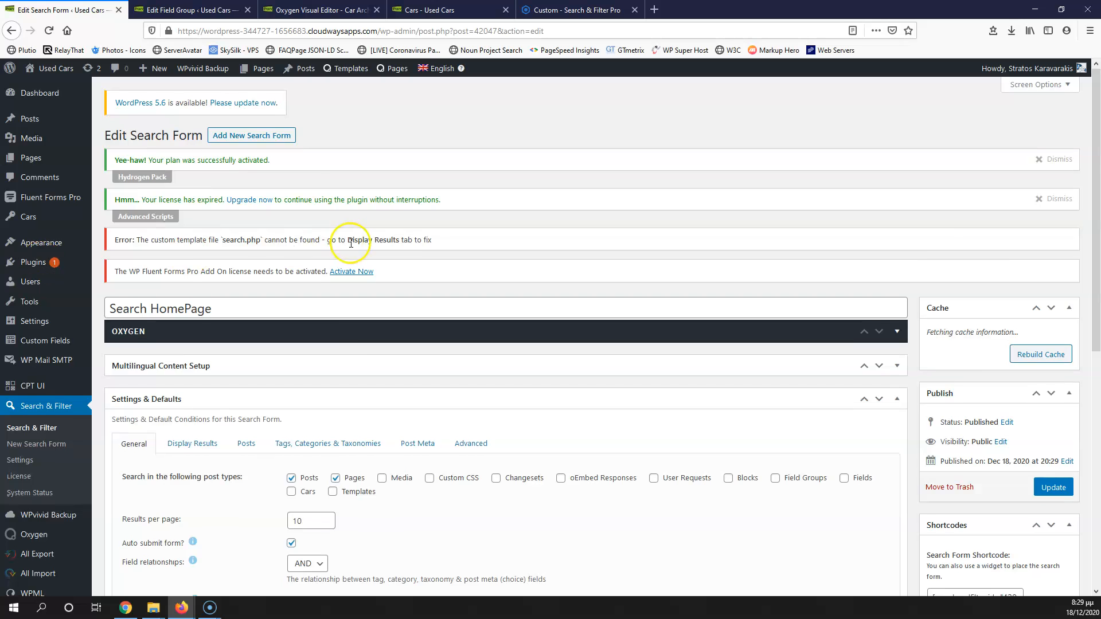
# Restrict the form to Cars, disable auto submit, enable auto count and detect defaults on Tag, Category & Taxonomy Archives
pyautogui.scroll(-4, 381, 276)
pyautogui.click(291, 246)
pyautogui.click(335, 245)
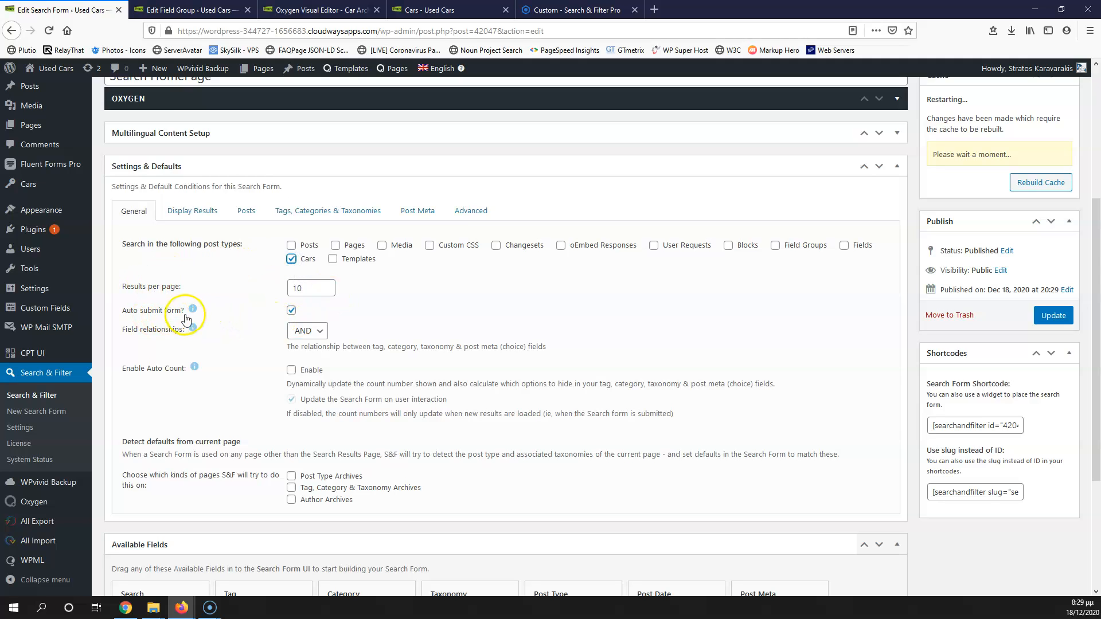
pyautogui.click(291, 311)
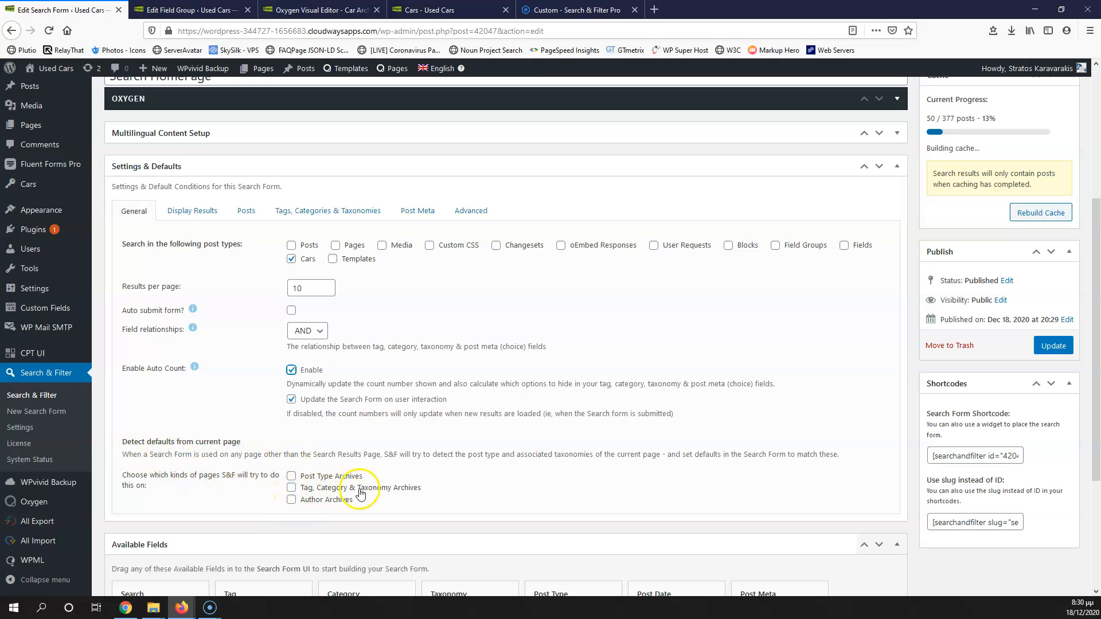
pyautogui.click(292, 487)
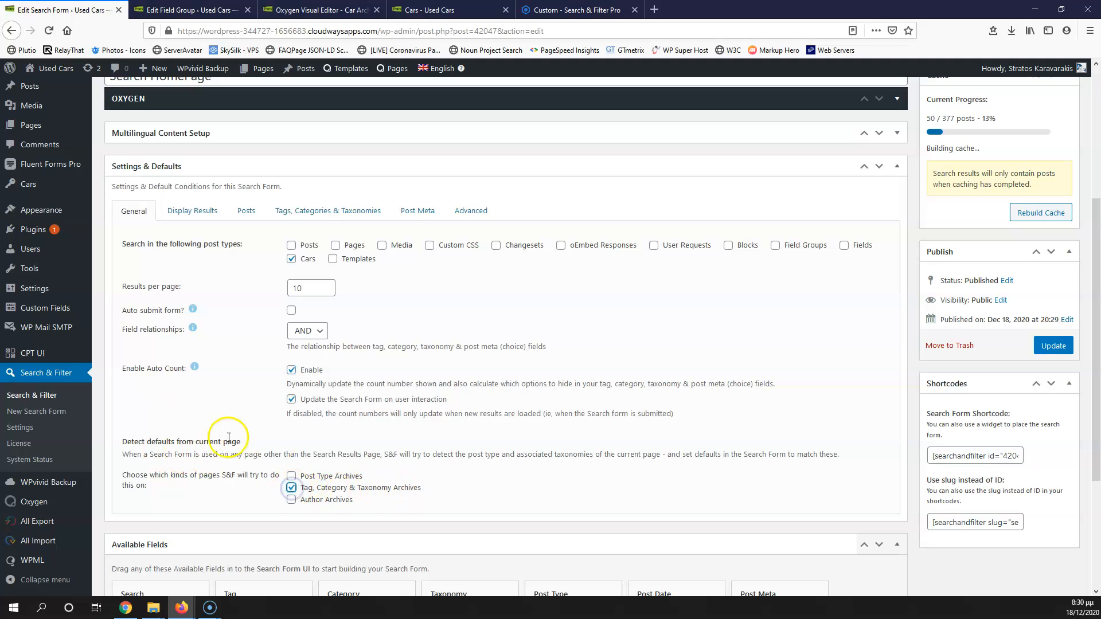
# Add a Taxonomy field to the search form and set its taxonomy to Car Manufacturs (manufactur)
pyautogui.scroll(-3, 255, 439)
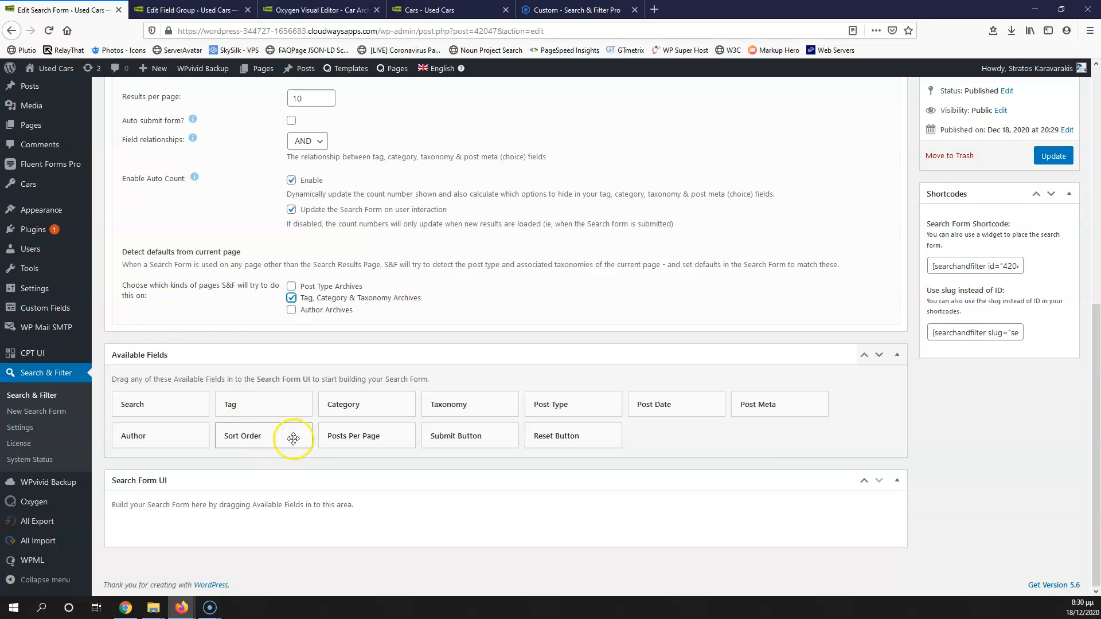
pyautogui.moveTo(467, 410); pyautogui.dragTo(216, 512)
pyautogui.scroll(-3, 217, 515)
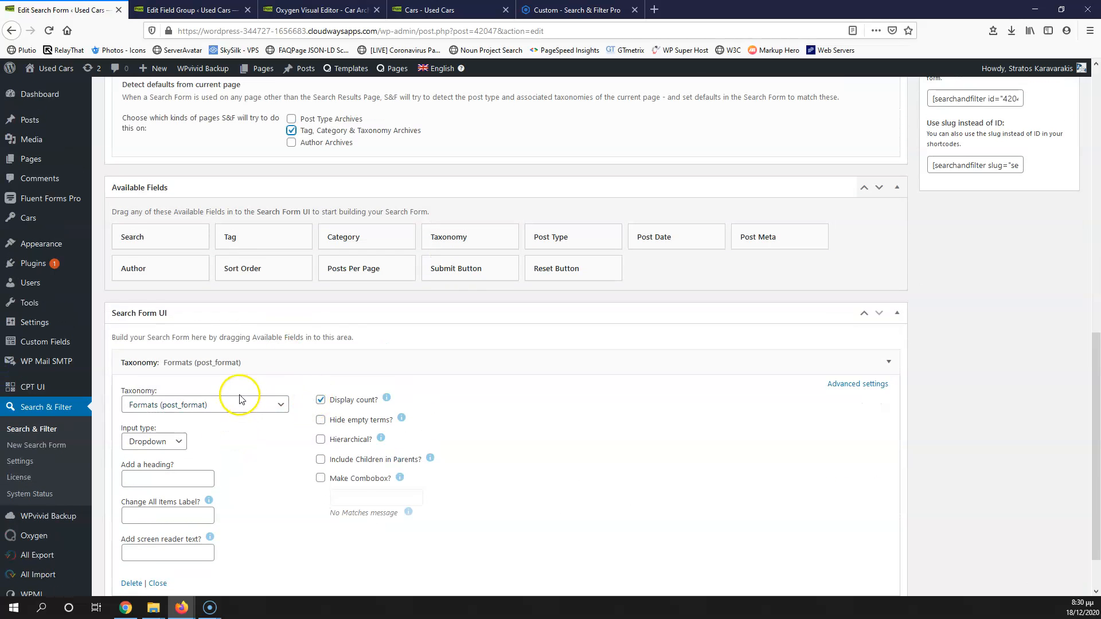
pyautogui.scroll(-1, 239, 388)
pyautogui.click(227, 346)
pyautogui.click(201, 394)
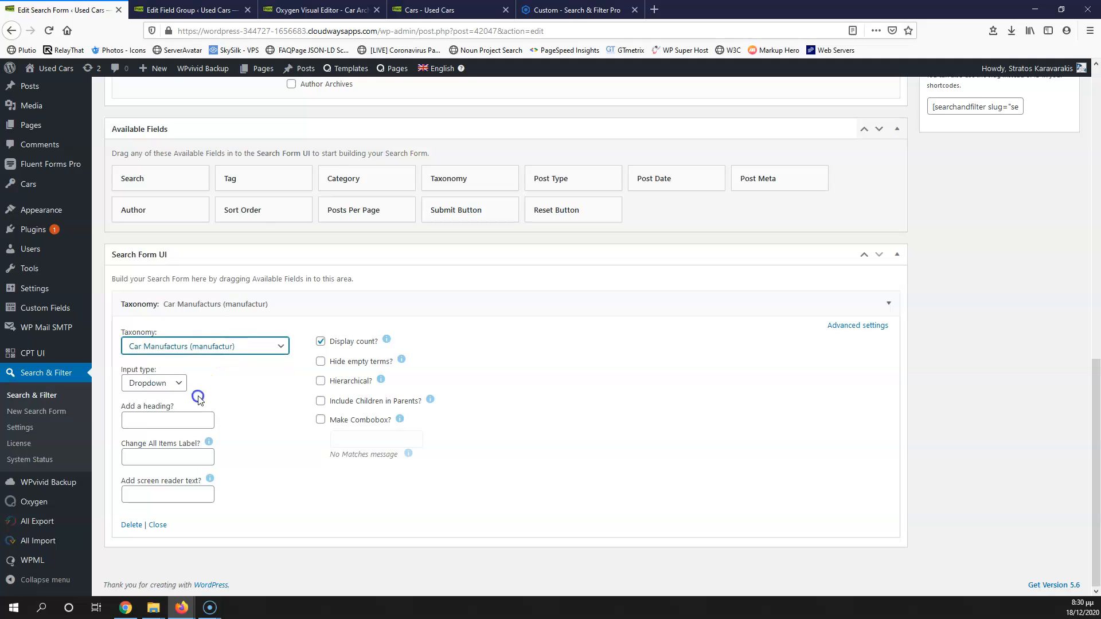
# Set the taxonomy field's heading, all items label and screen reader text to Select Maker, with display count off and empty terms hidden
pyautogui.click(167, 421)
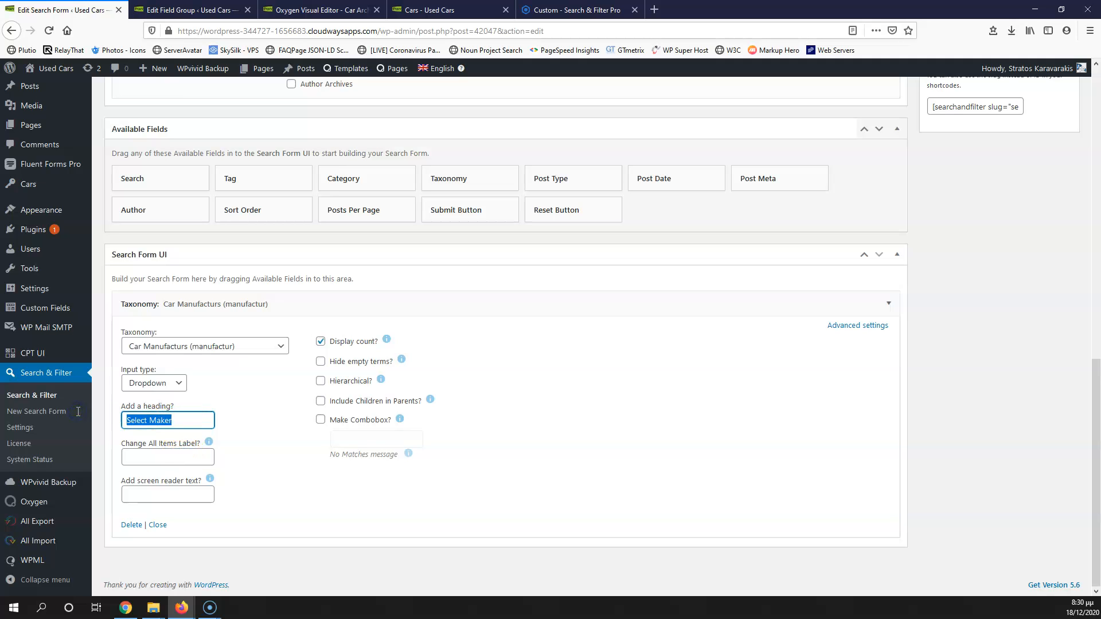
pyautogui.click(155, 457)
pyautogui.write('Select Maker')
pyautogui.click(161, 495)
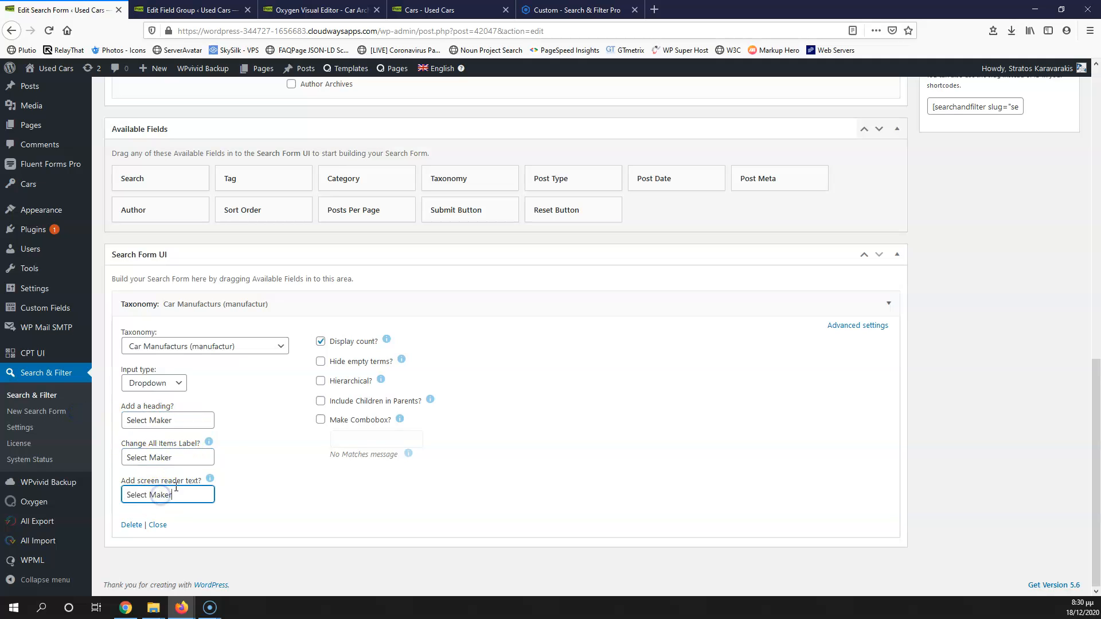
pyautogui.click(322, 343)
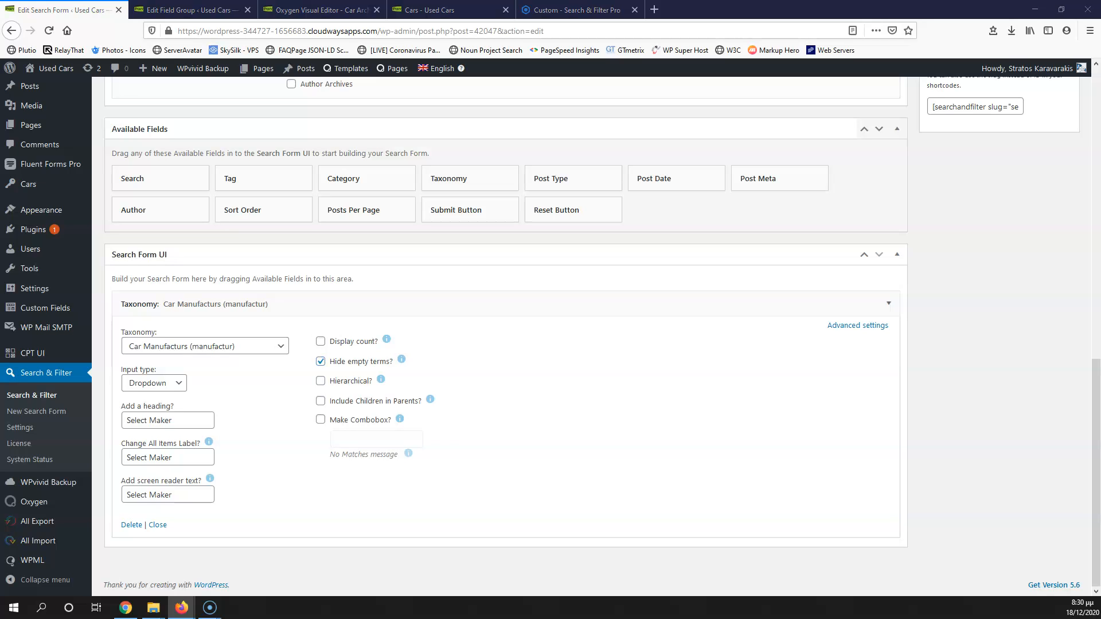
pyautogui.click(364, 304)
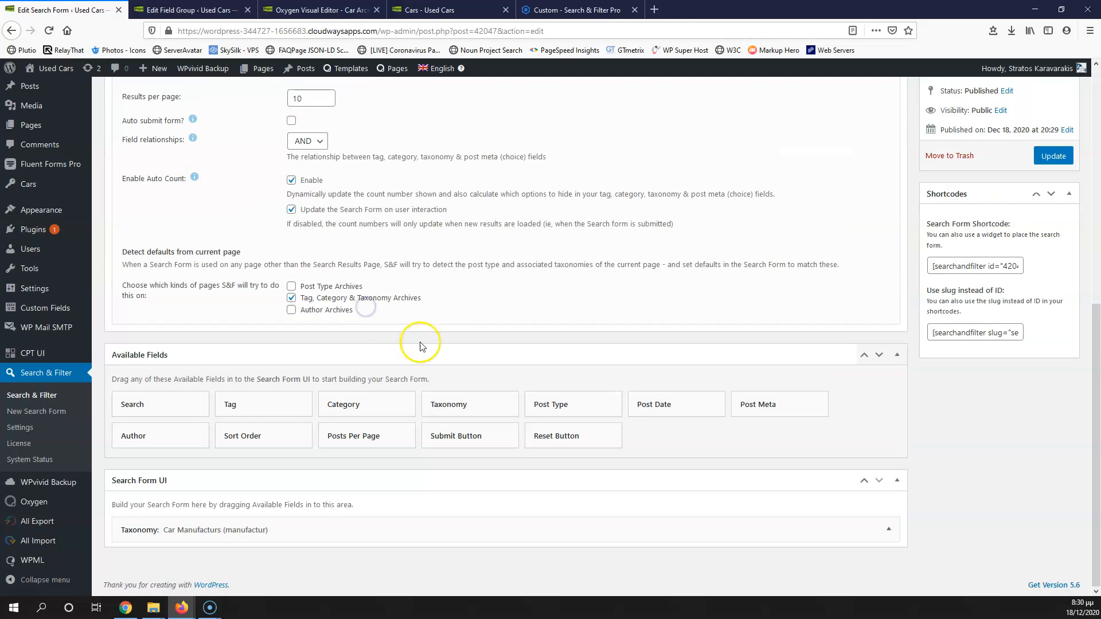
# Add a Post Meta field below the maker taxonomy and make it a choice field with Dropdown input
pyautogui.moveTo(744, 410); pyautogui.dragTo(204, 549)
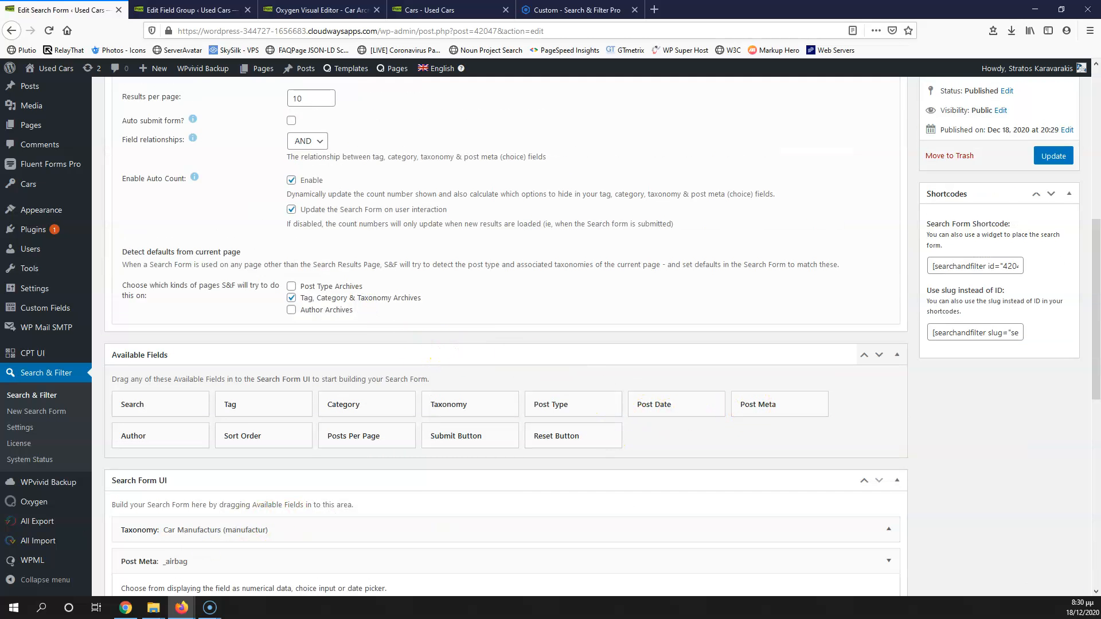
pyautogui.scroll(-3, 252, 402)
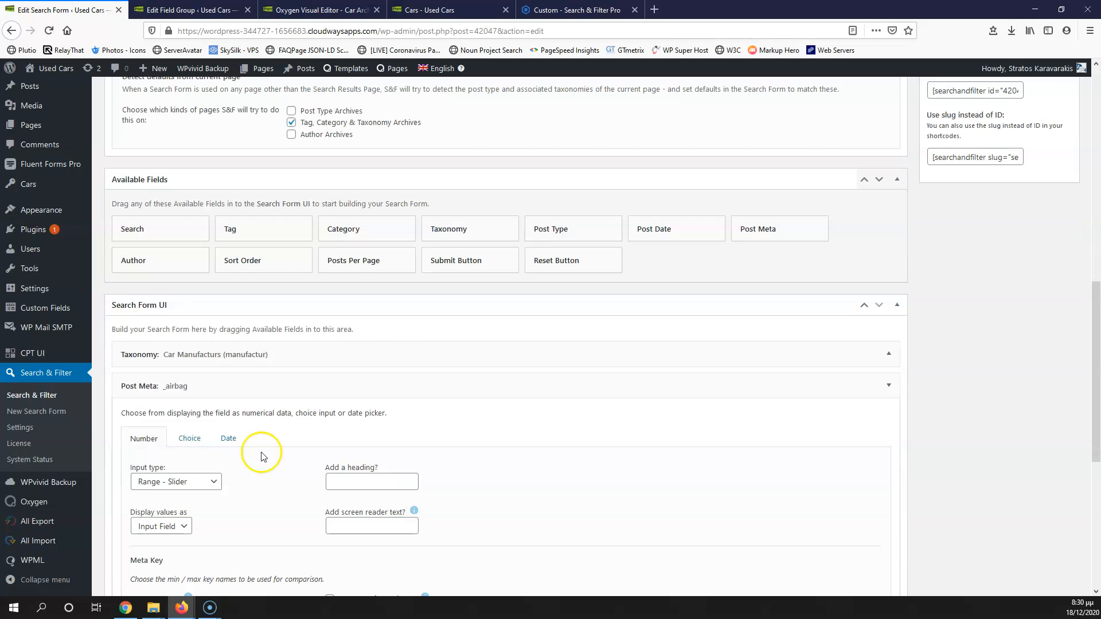
pyautogui.scroll(-3, 211, 456)
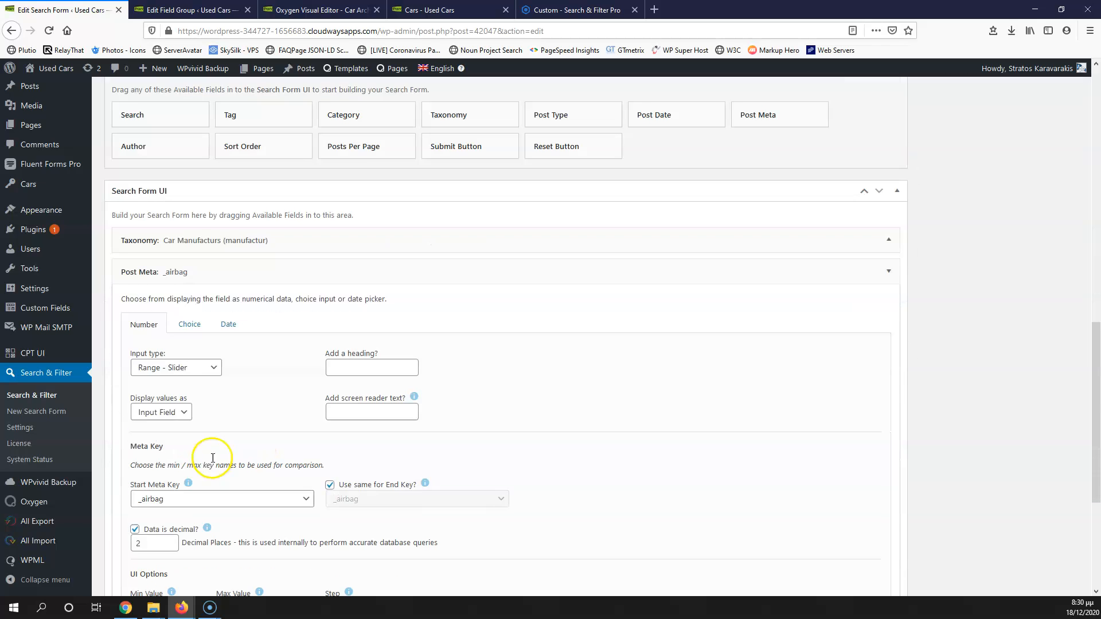
pyautogui.click(189, 370)
pyautogui.click(189, 321)
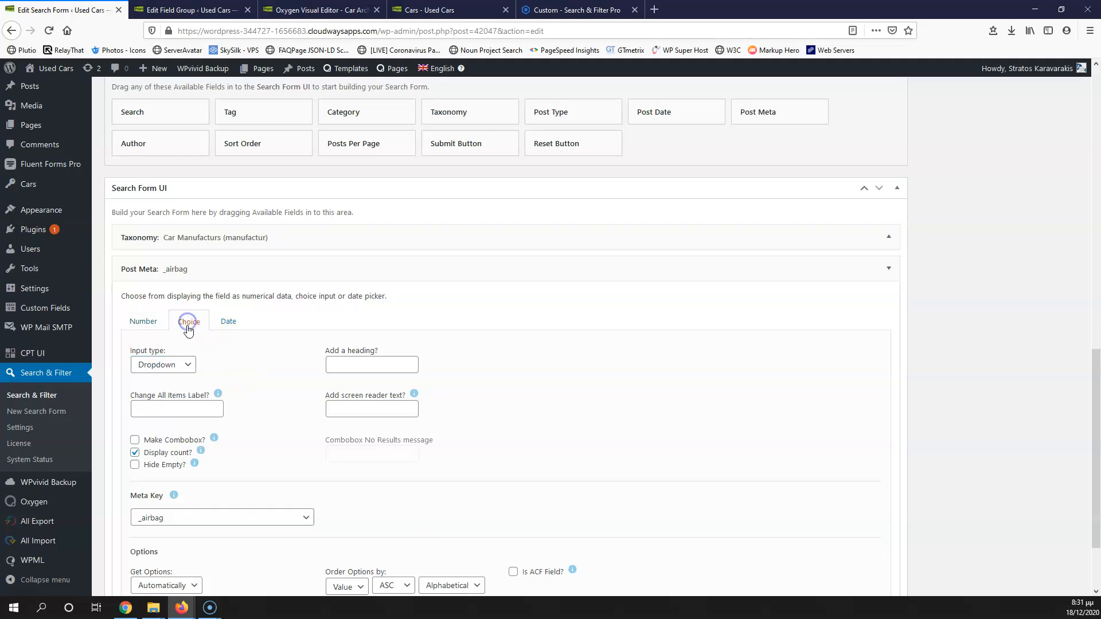
pyautogui.click(169, 367)
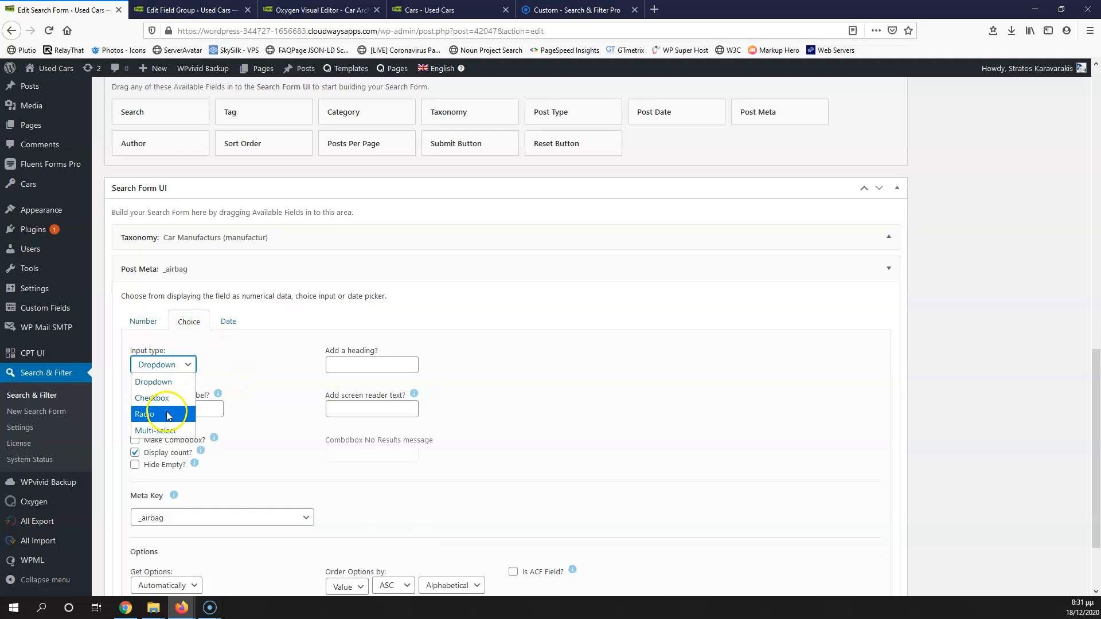
pyautogui.click(170, 382)
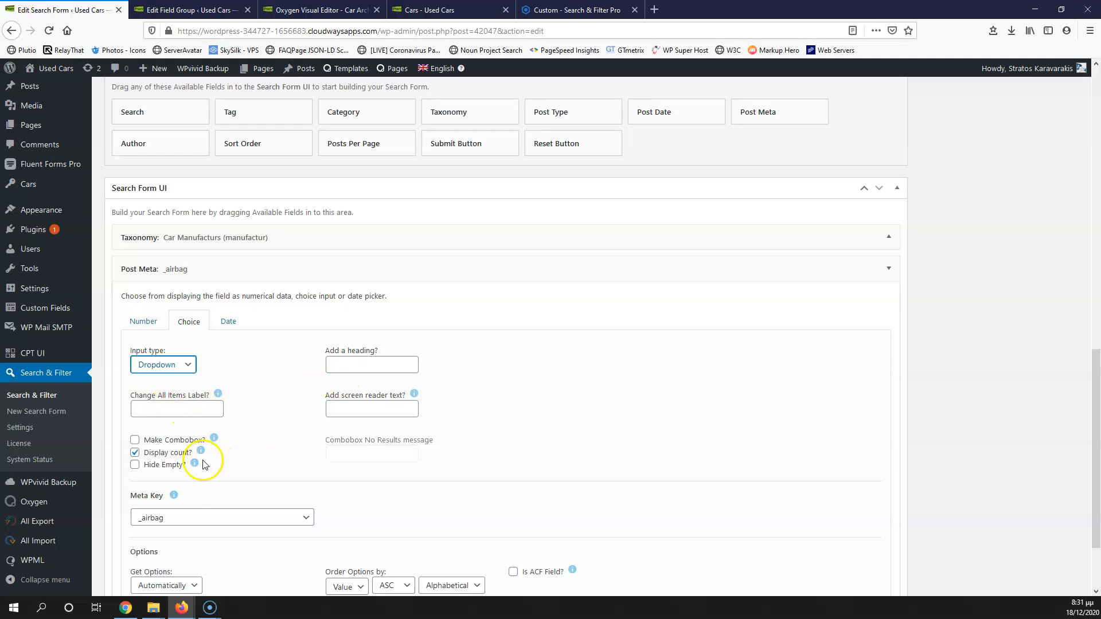
# Set the post meta field's key to _car-color, turn off its display count and hide empty options
pyautogui.click(175, 518)
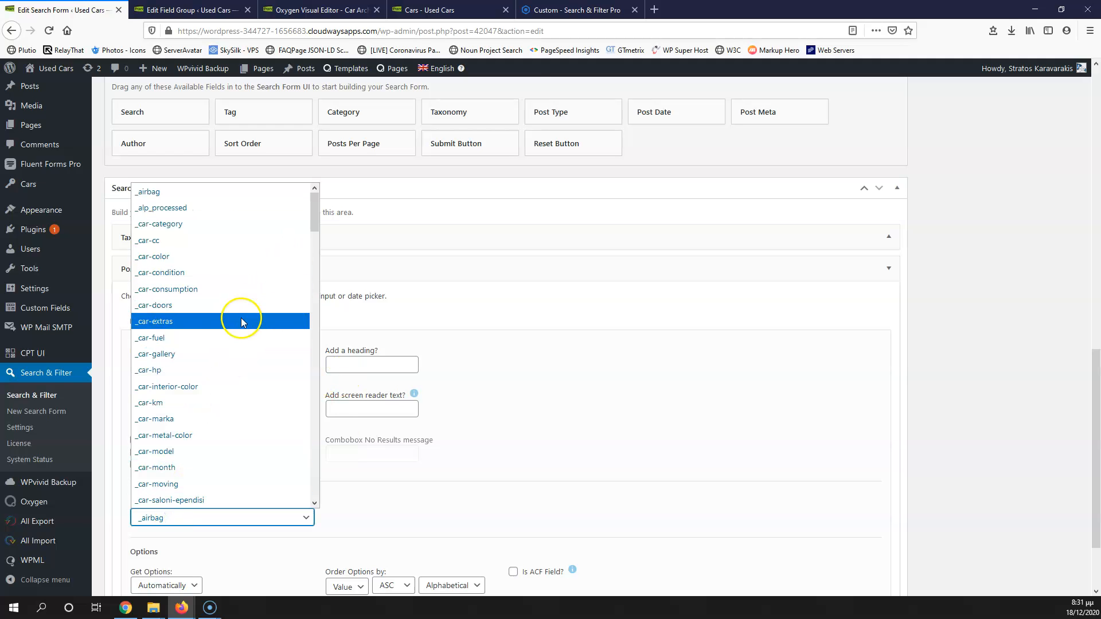
pyautogui.click(228, 258)
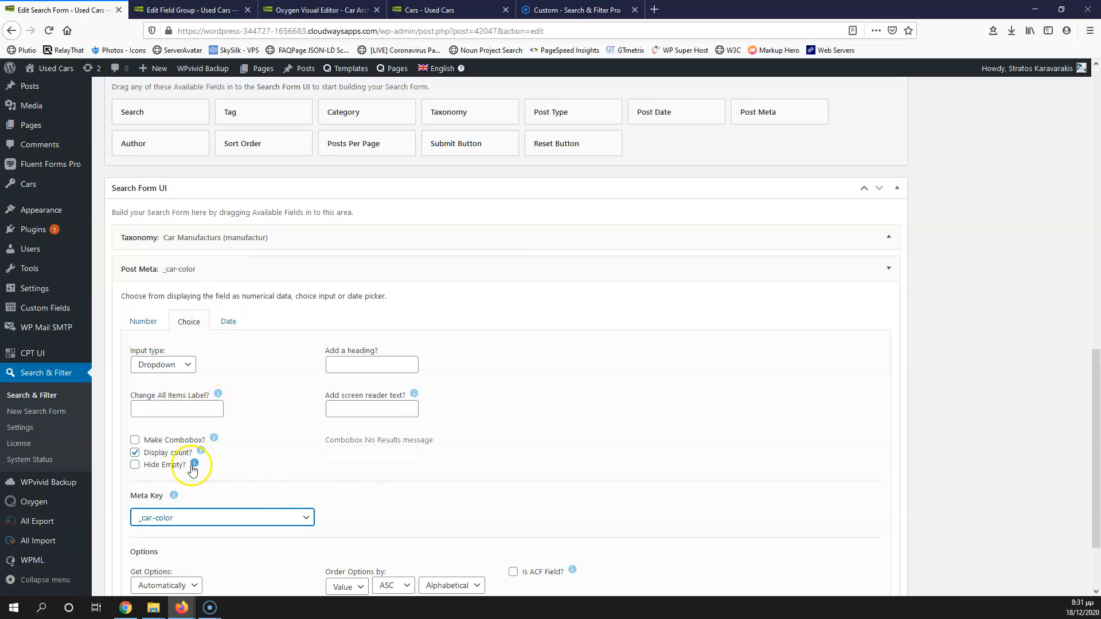
pyautogui.click(135, 454)
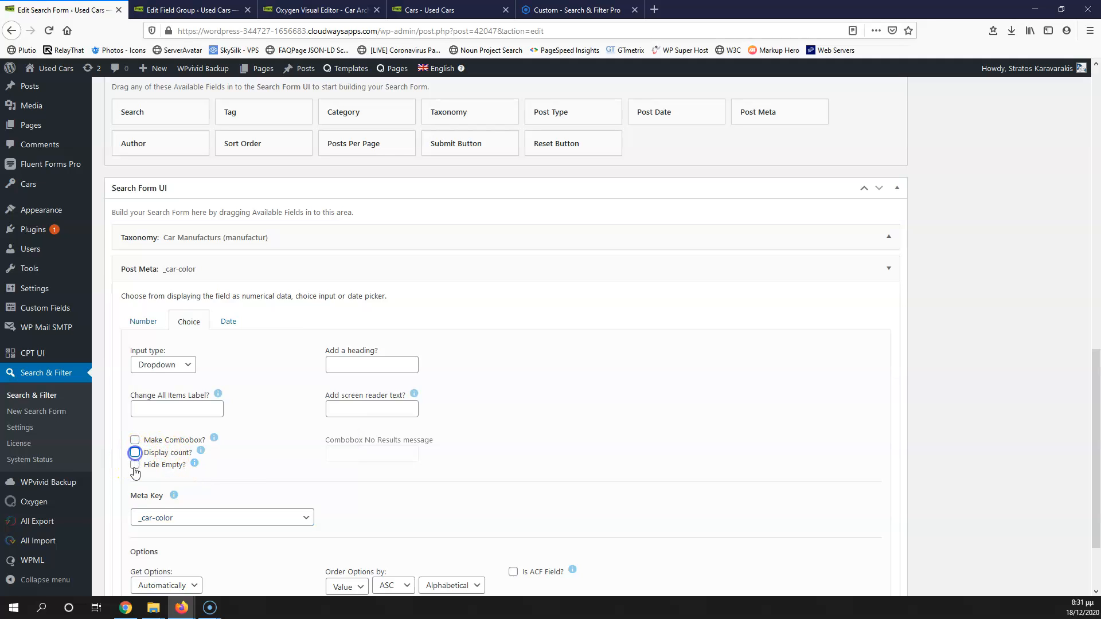
# Give the color field the heading Car color and use Select Color for its all items label and screen reader text
pyautogui.click(182, 410)
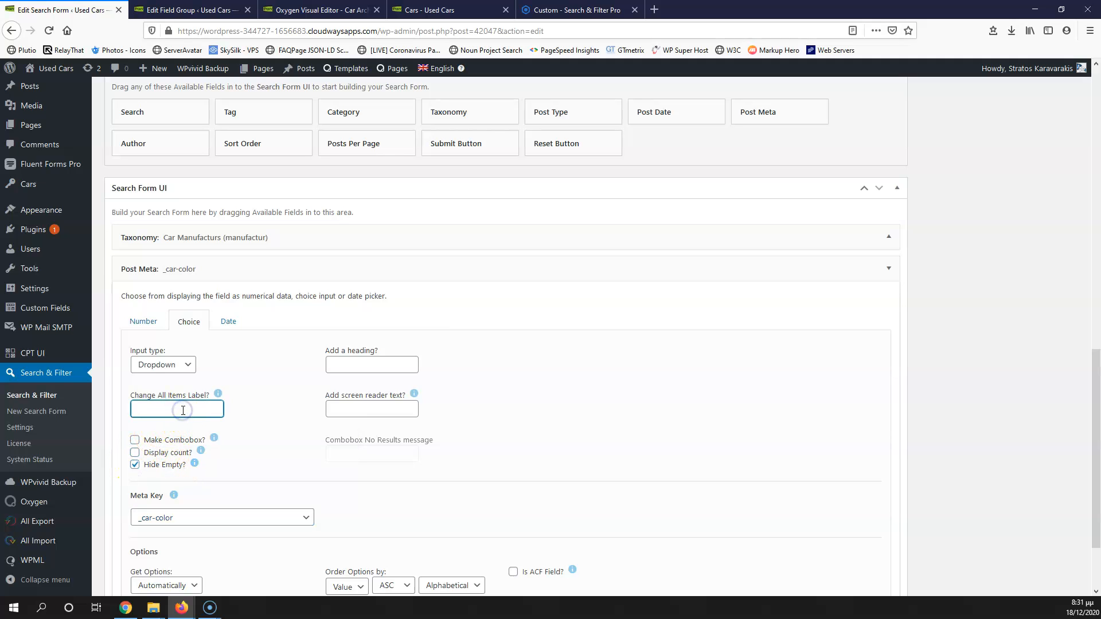
pyautogui.write('Sel')
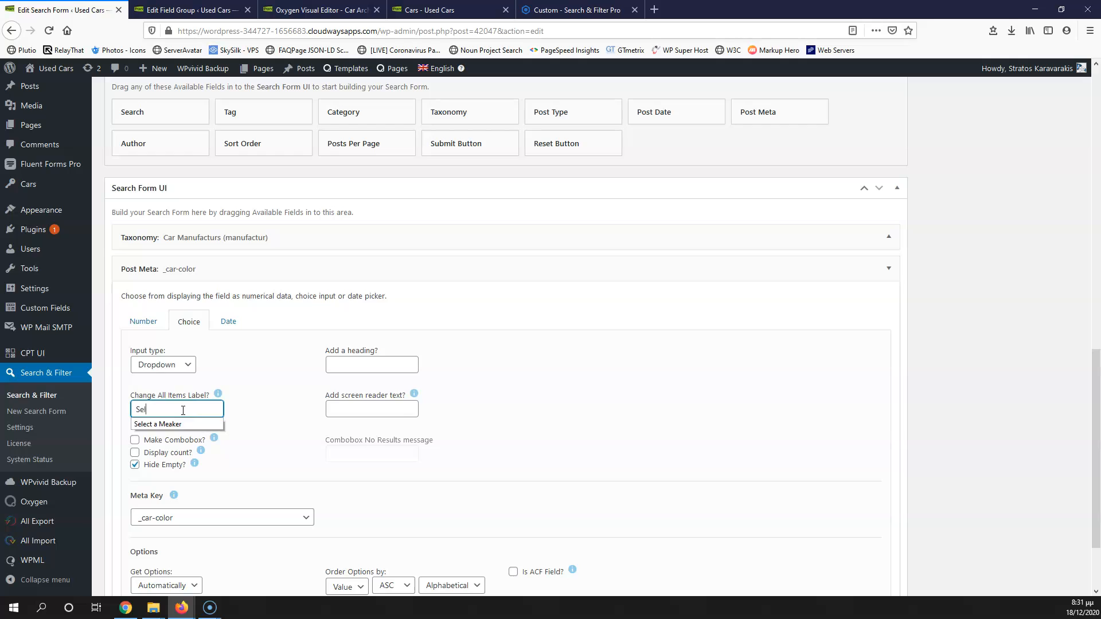
pyautogui.write('ect Co')
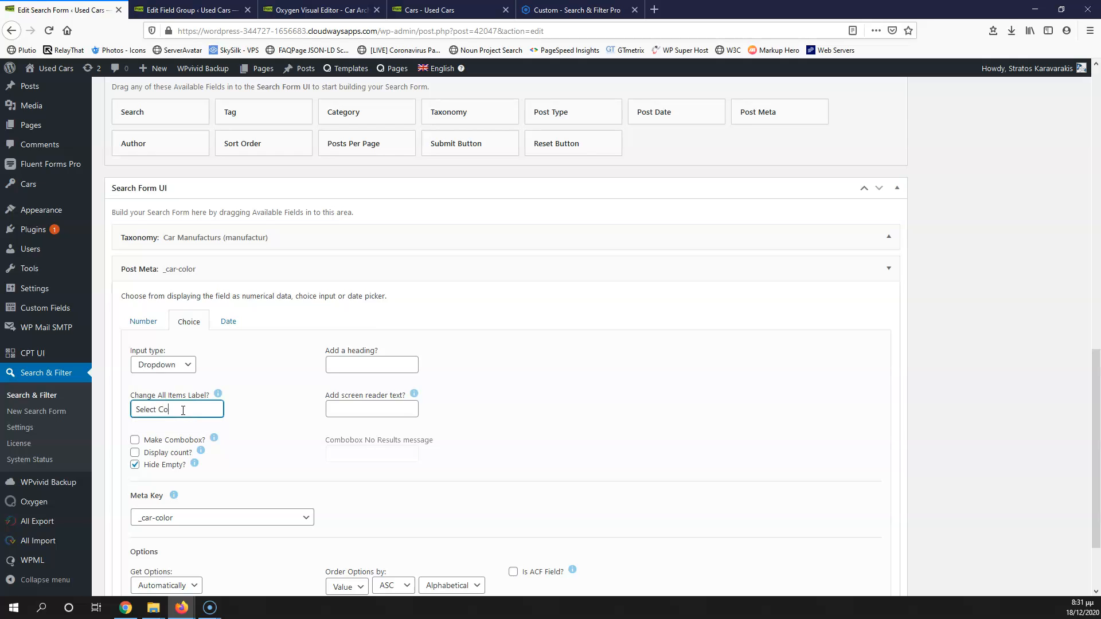
pyautogui.click(352, 364)
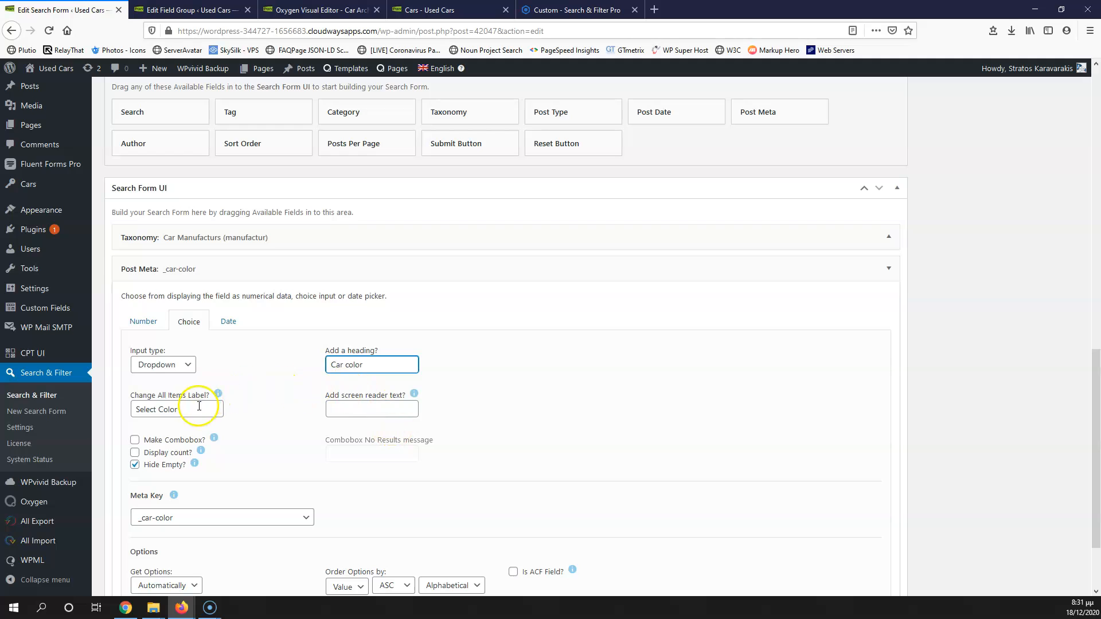
pyautogui.moveTo(180, 408); pyautogui.dragTo(103, 404)
pyautogui.hotkey('ctrl', 'c')
pyautogui.click(367, 409)
pyautogui.hotkey('ctrl', 'v')
# Change the color field's meta key to car-color, set option ordering to None and mark it as an ACF field
pyautogui.scroll(-3, 238, 405)
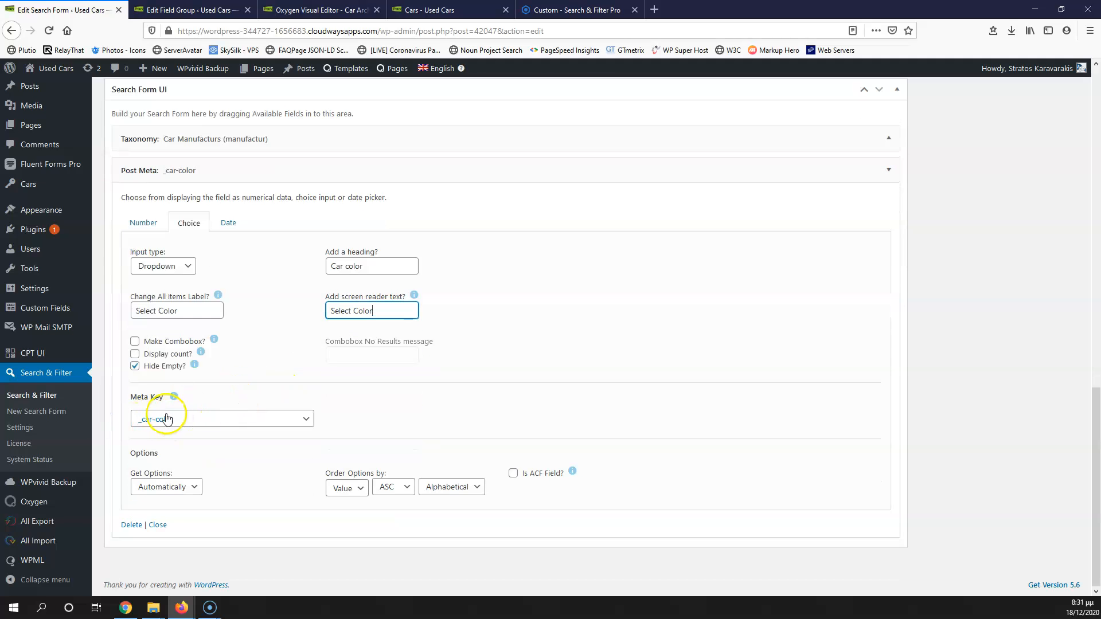
pyautogui.click(198, 419)
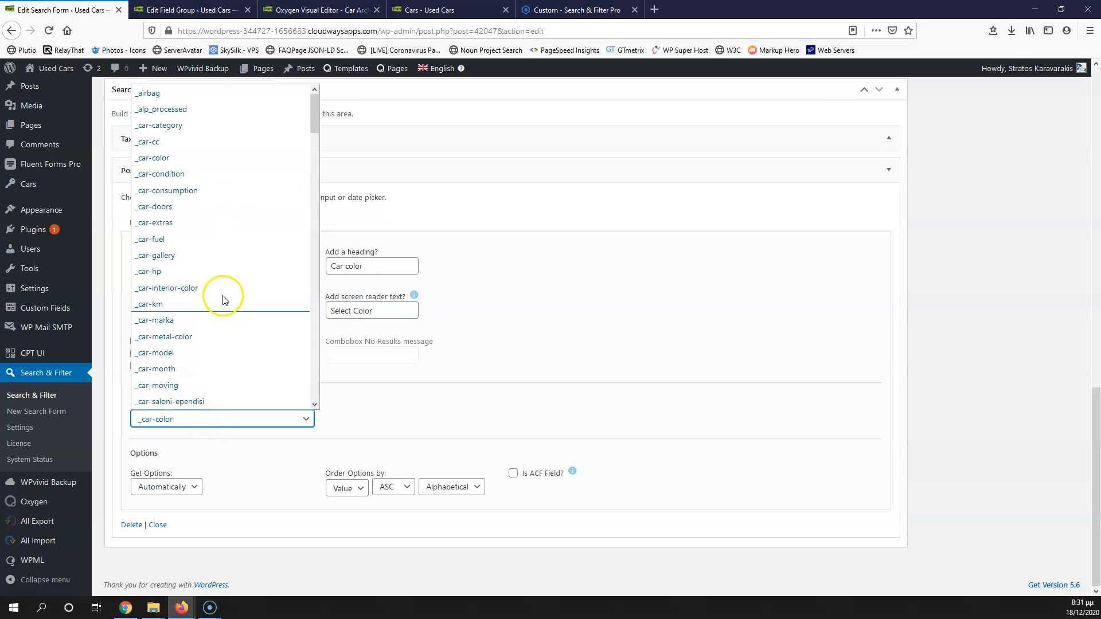
pyautogui.scroll(-5, 227, 301)
pyautogui.scroll(-5, 227, 299)
pyautogui.moveTo(320, 377); pyautogui.dragTo(315, 246)
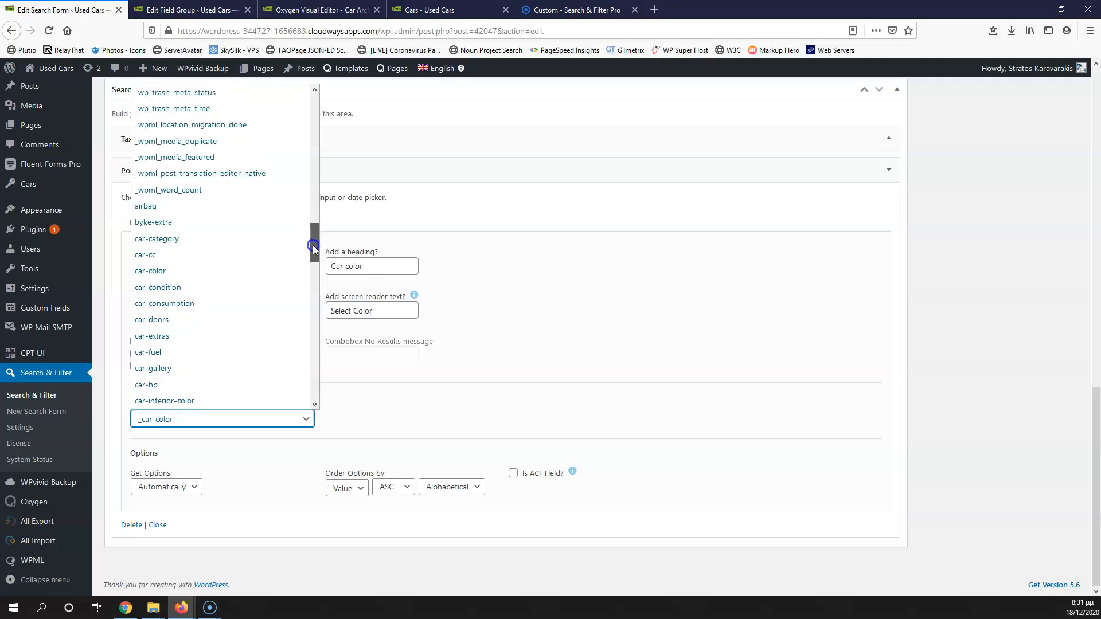
pyautogui.click(207, 270)
pyautogui.click(349, 488)
pyautogui.click(341, 538)
pyautogui.click(514, 475)
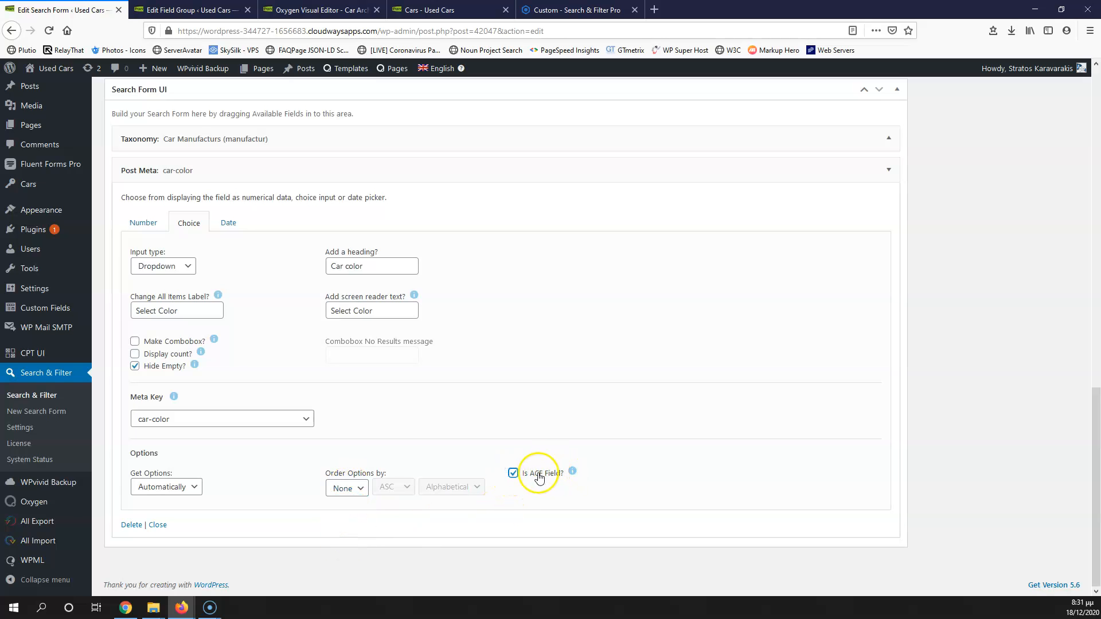
pyautogui.scroll(3, 394, 466)
pyautogui.click(315, 348)
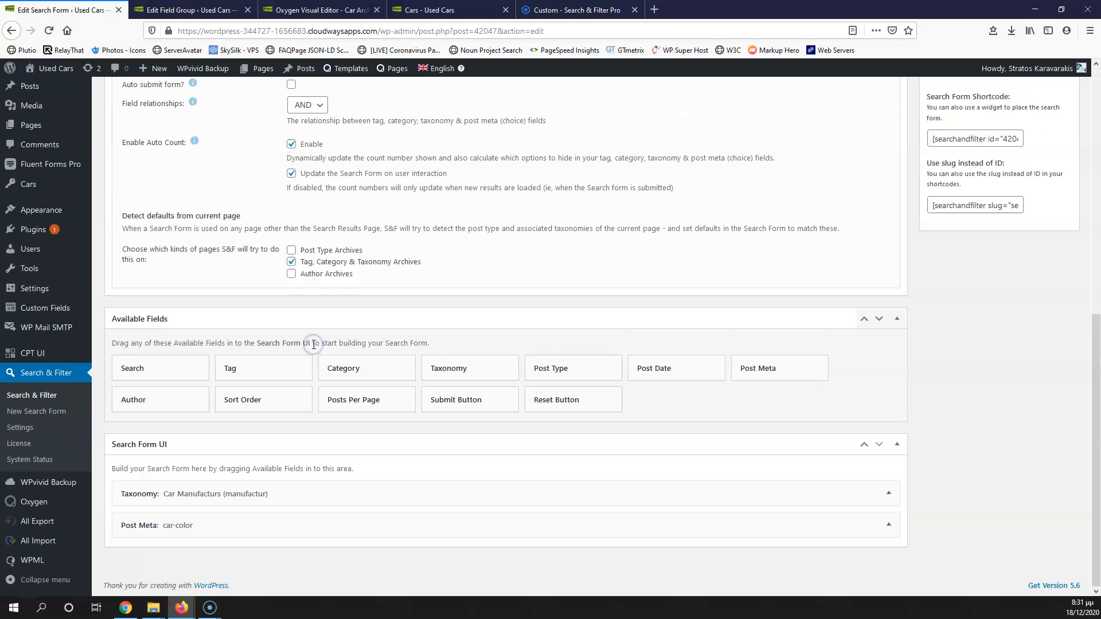
# Add another Post Meta field below the car color field and make it a choice field with Checkbox input
pyautogui.moveTo(729, 389); pyautogui.dragTo(150, 562)
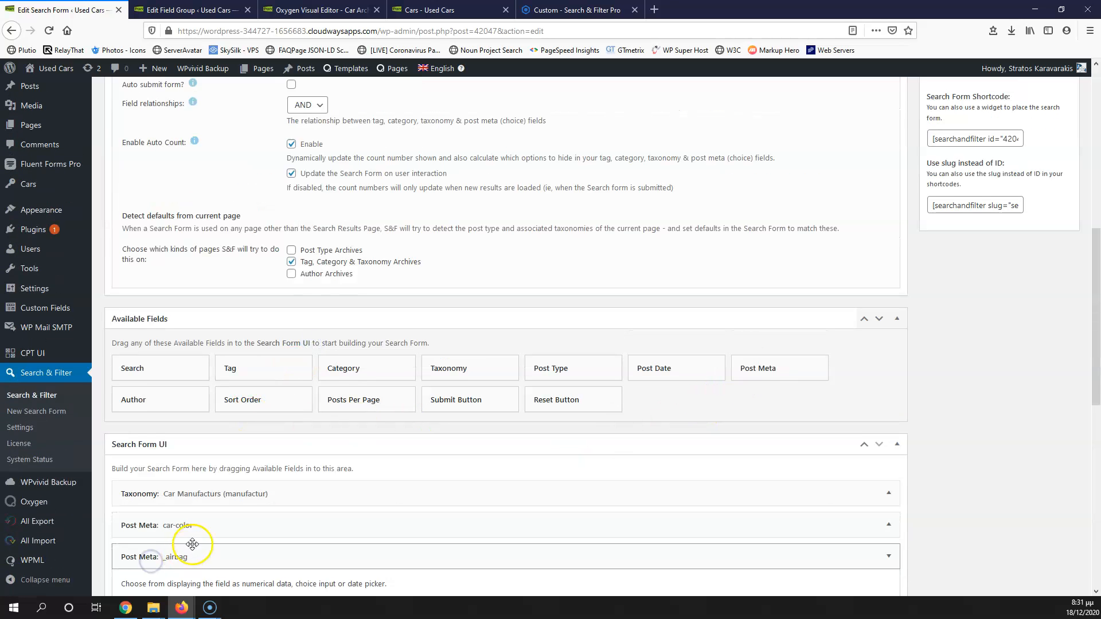
pyautogui.scroll(-3, 258, 484)
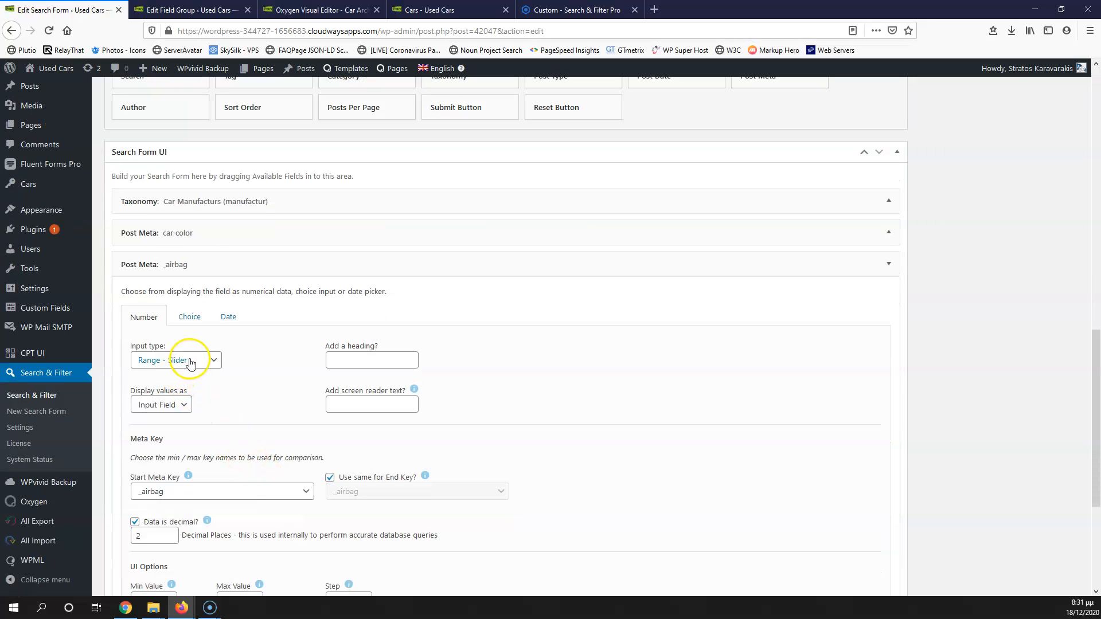
pyautogui.click(200, 361)
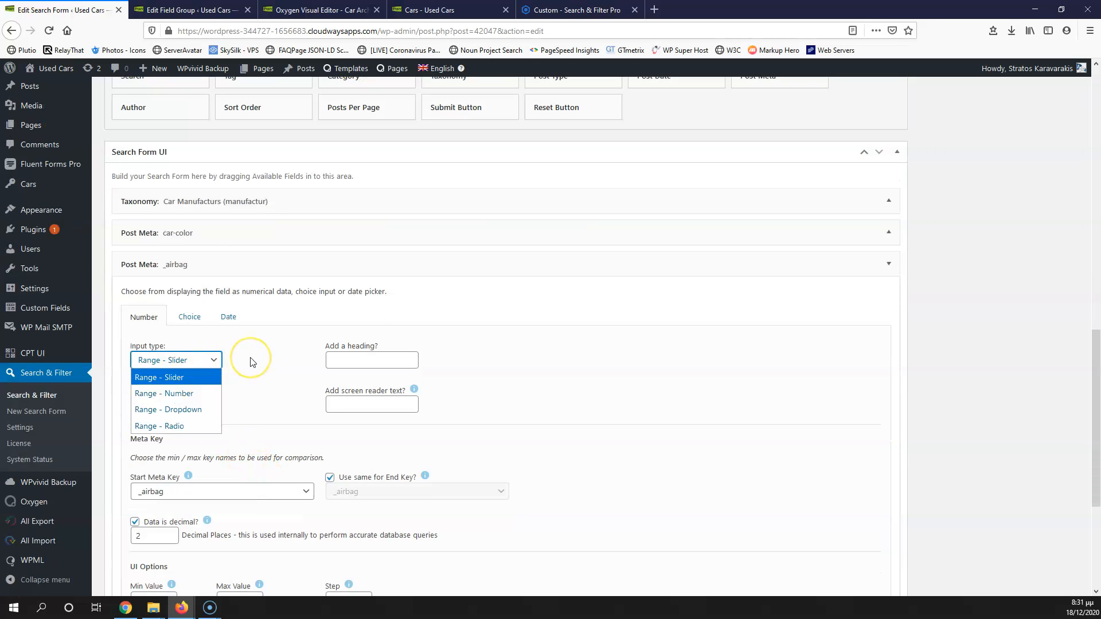
pyautogui.click(209, 361)
pyautogui.click(206, 363)
pyautogui.click(190, 317)
pyautogui.click(177, 360)
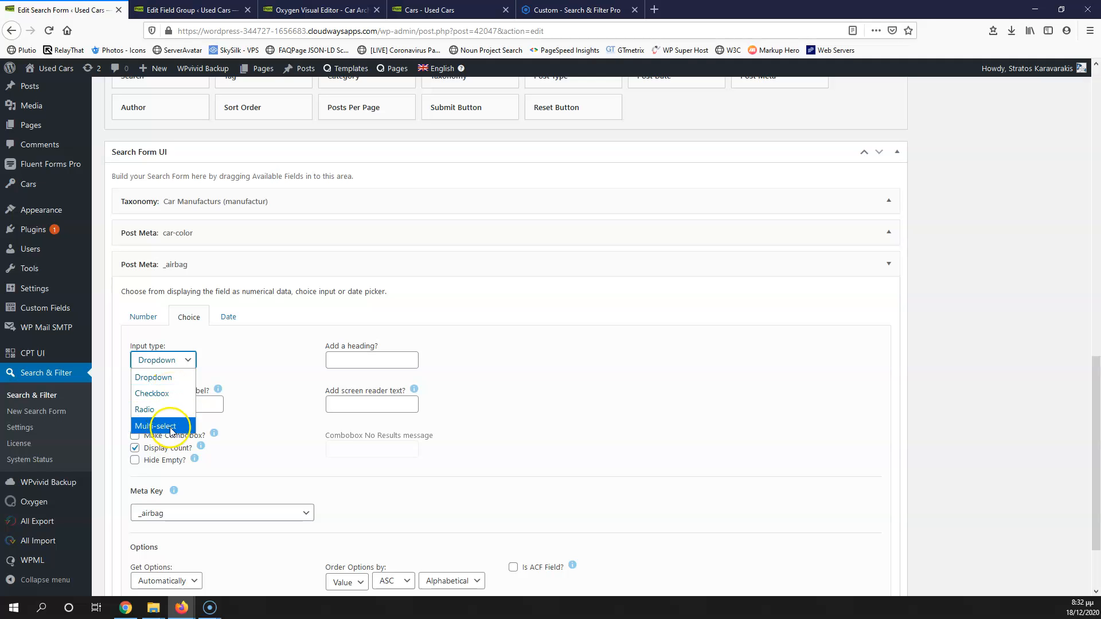
pyautogui.click(175, 395)
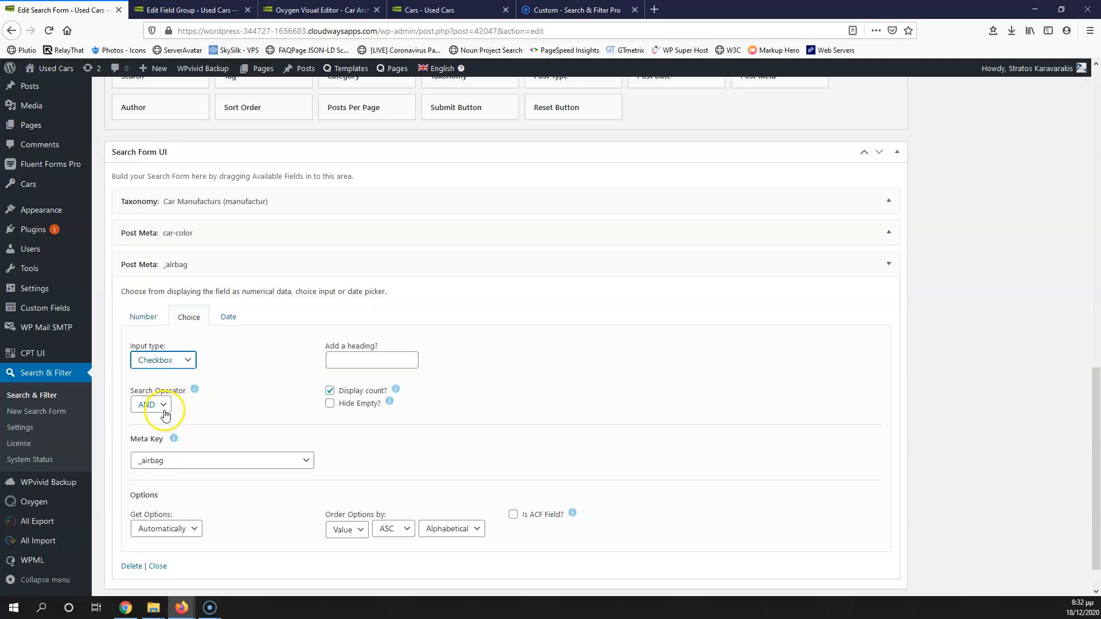
# Give the new post meta field the heading Airbags, turn off its display count and hide empty options
pyautogui.click(154, 406)
pyautogui.click(154, 406)
pyautogui.click(356, 362)
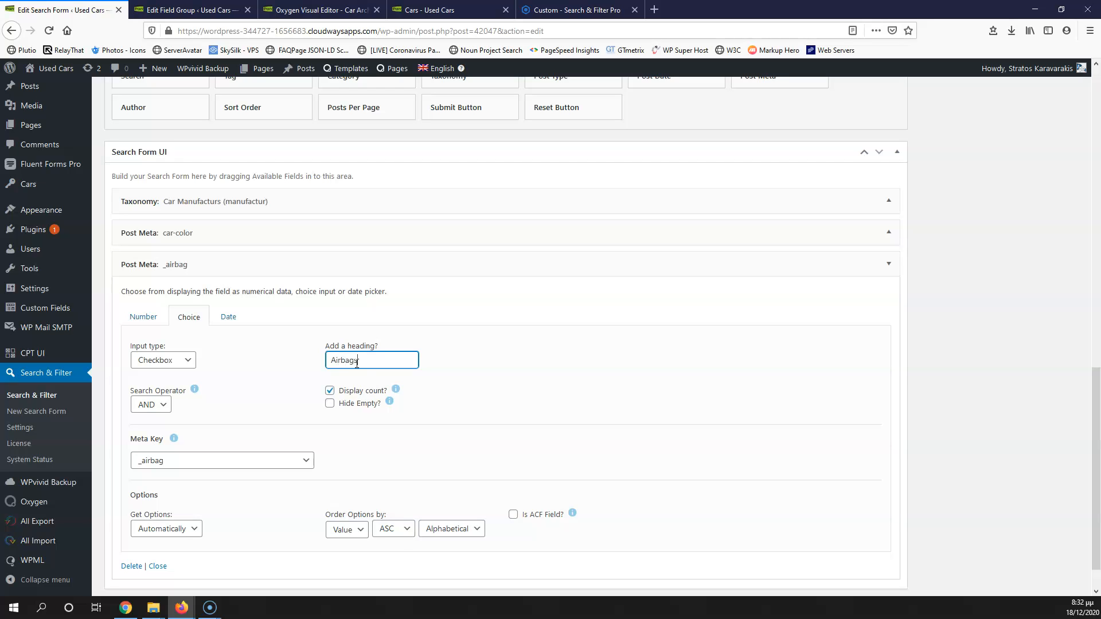
pyautogui.click(330, 390)
pyautogui.scroll(-1, 258, 408)
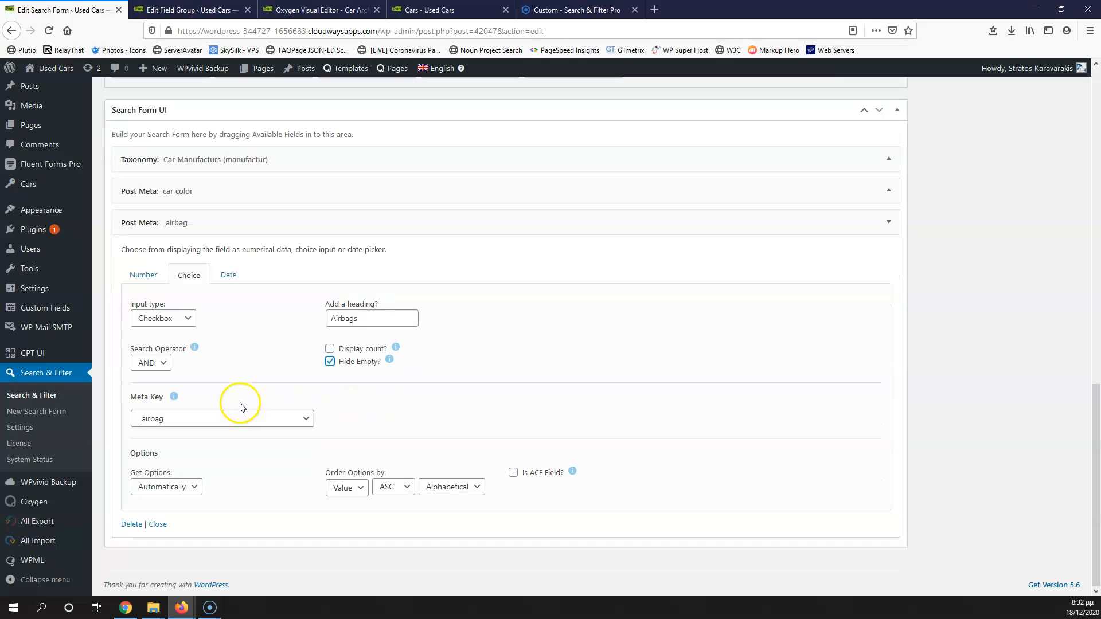
# Look through the available meta keys and check the car field names and types in the custom field group
pyautogui.click(211, 420)
pyautogui.moveTo(313, 114); pyautogui.dragTo(314, 255)
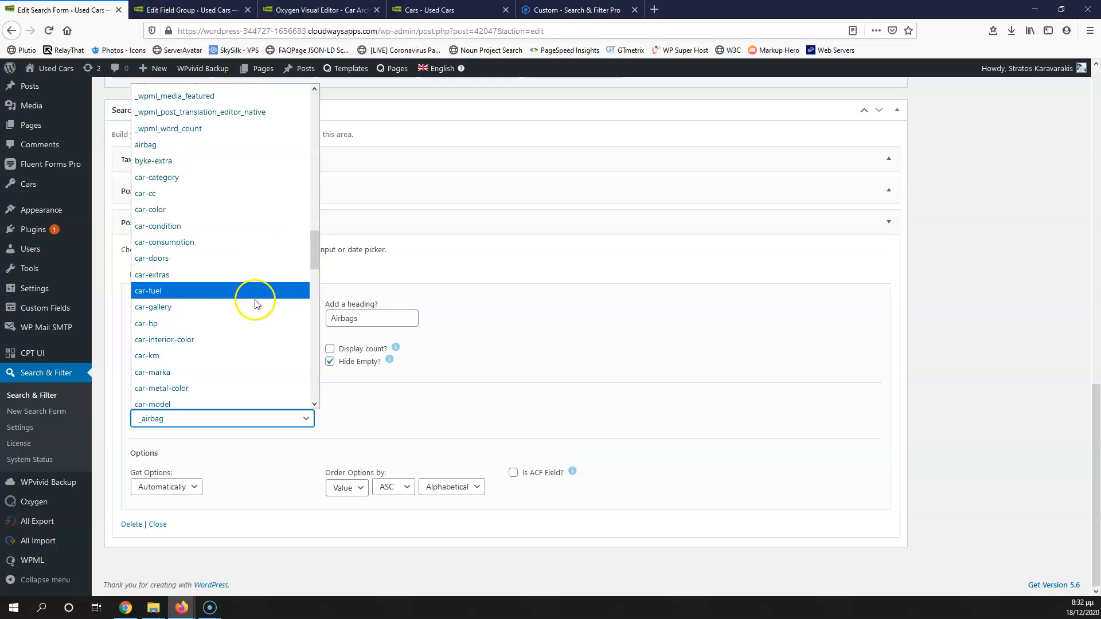
pyautogui.moveTo(313, 258); pyautogui.dragTo(314, 250)
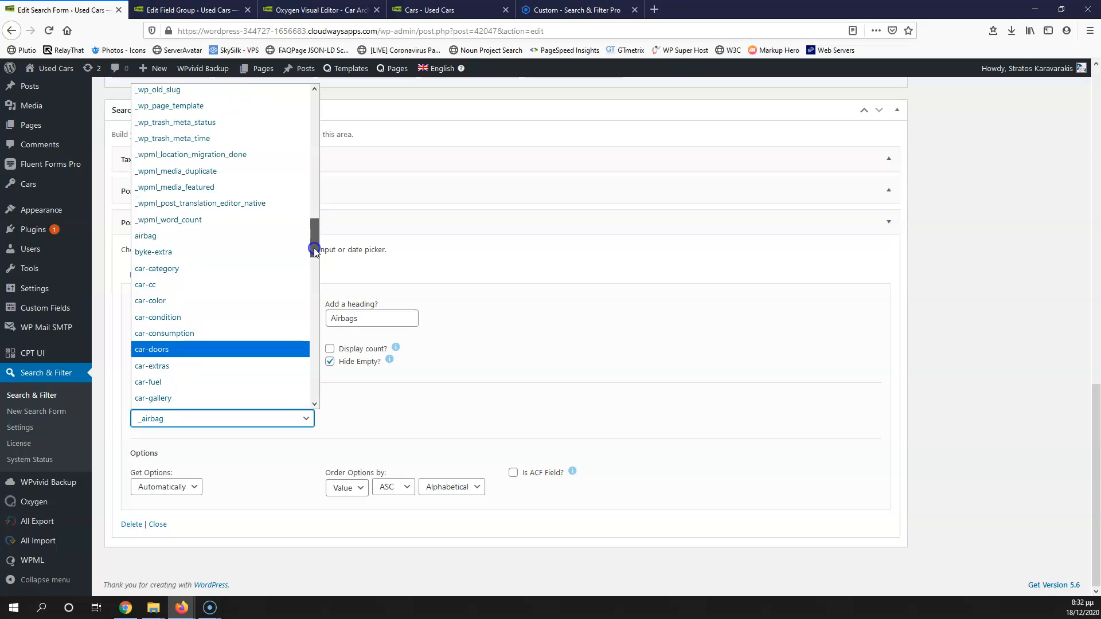
pyautogui.click(209, 10)
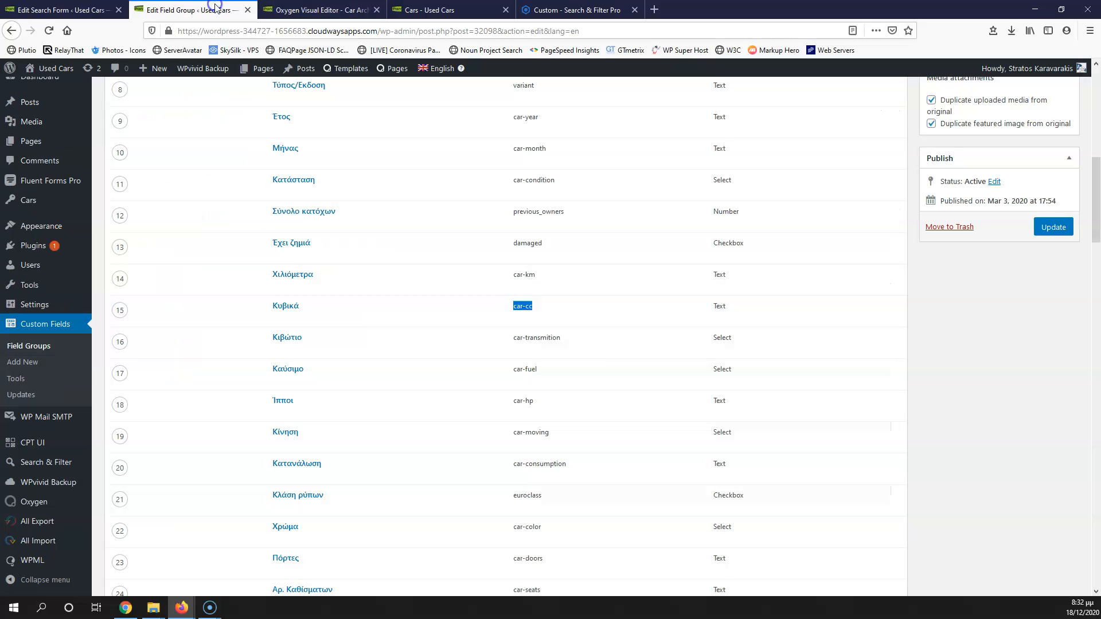
pyautogui.scroll(4, 556, 331)
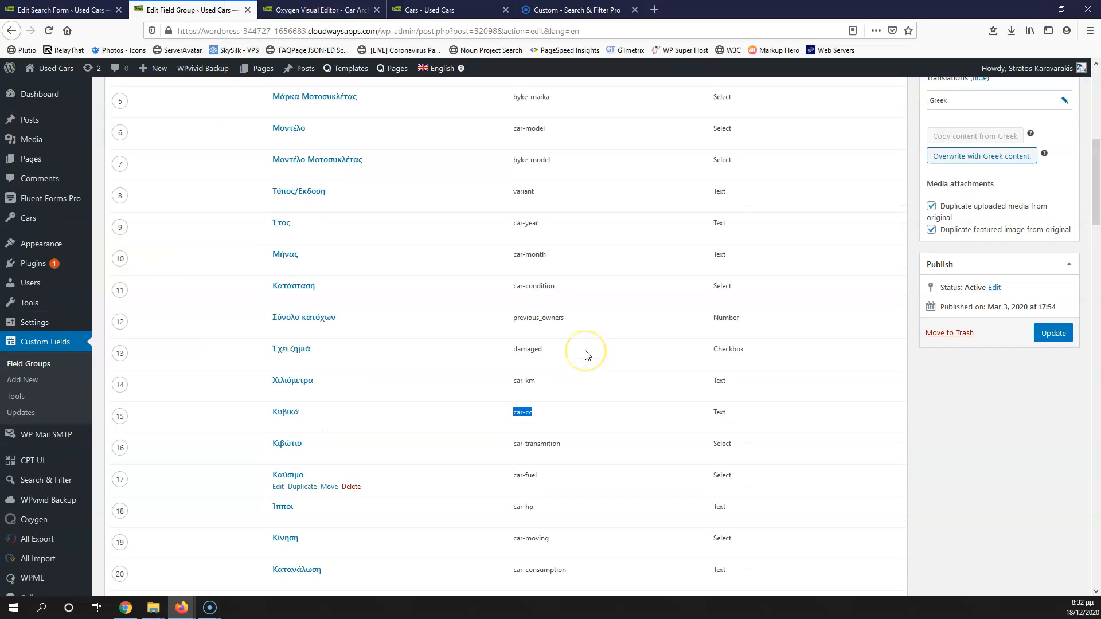
pyautogui.scroll(5, 586, 355)
pyautogui.scroll(-10, 586, 356)
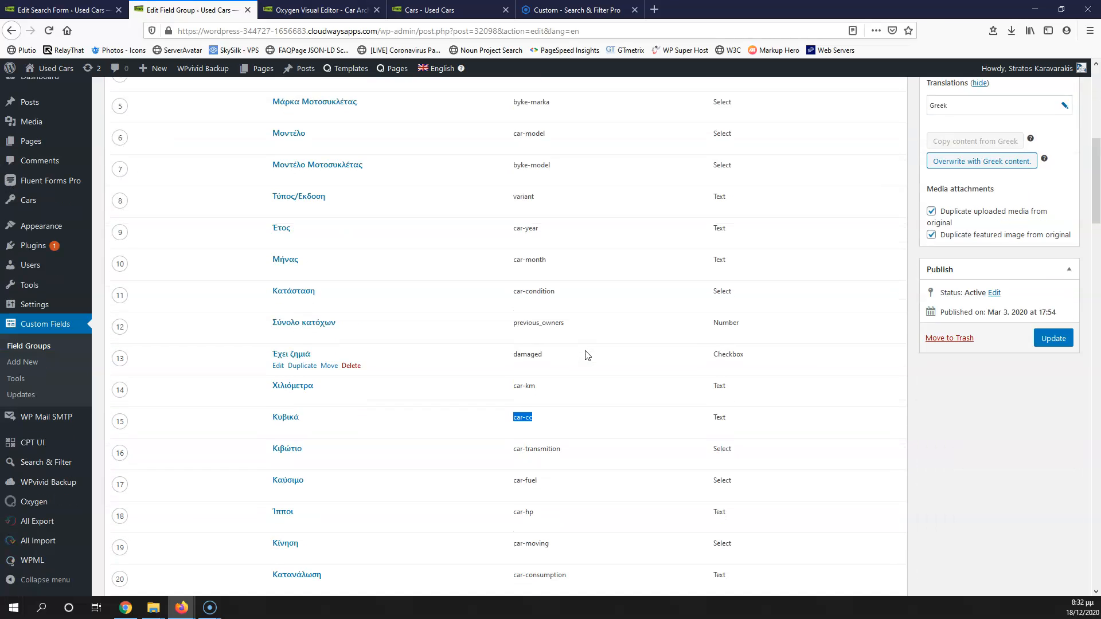
pyautogui.scroll(-7, 586, 356)
pyautogui.click(525, 369)
pyautogui.click(317, 9)
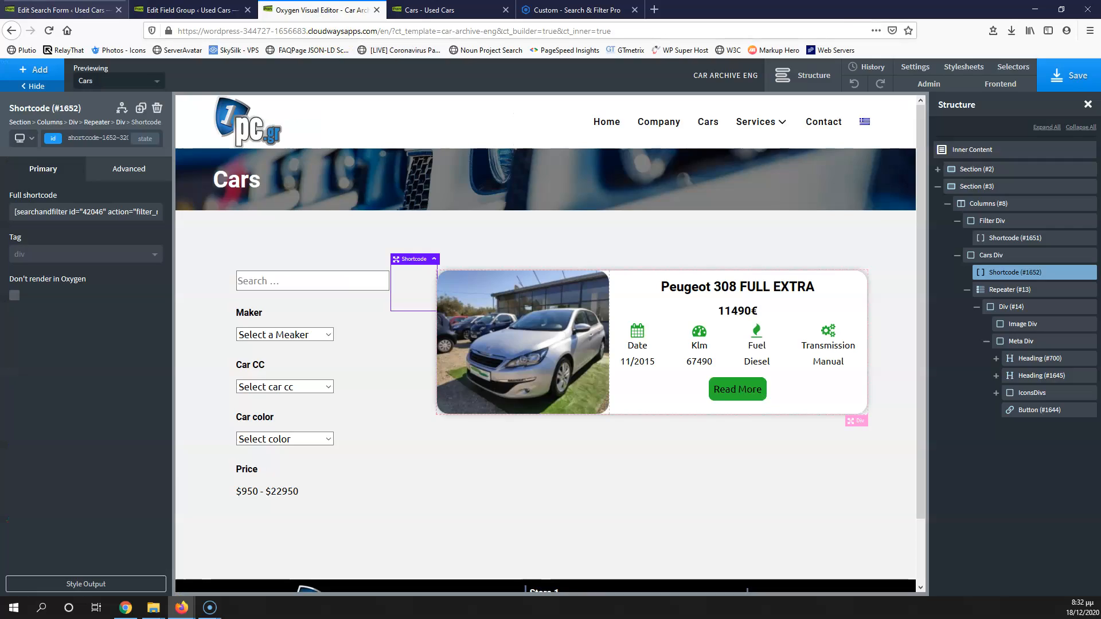
pyautogui.click(53, 5)
# Set the Airbags field's meta key to airbag, set option ordering to None and mark it as an ACF field
pyautogui.click(270, 422)
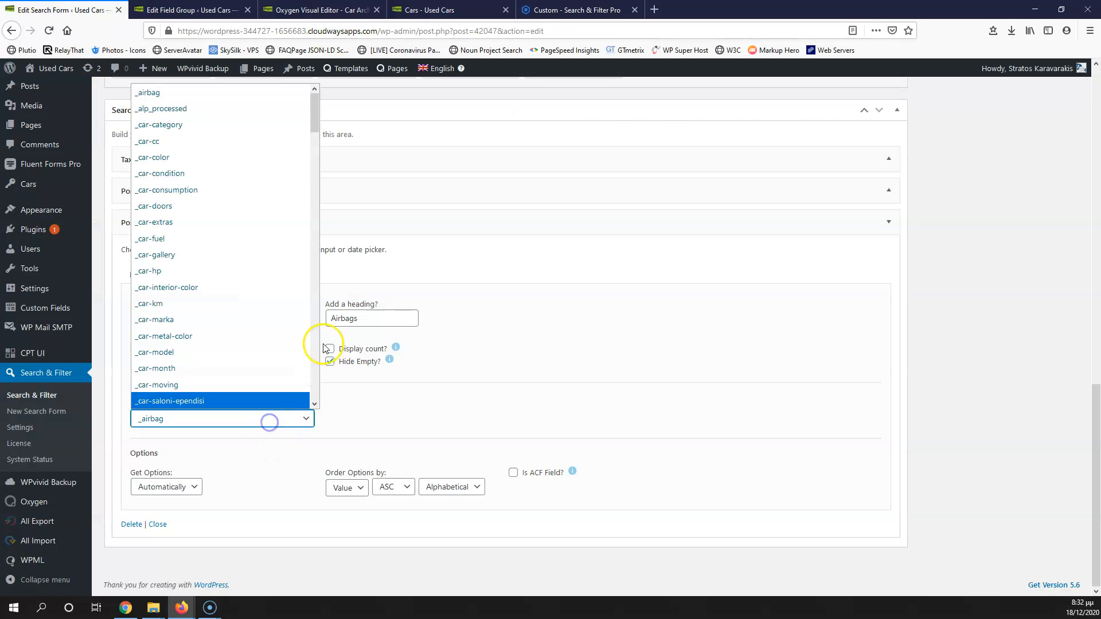
pyautogui.moveTo(314, 111); pyautogui.dragTo(315, 235)
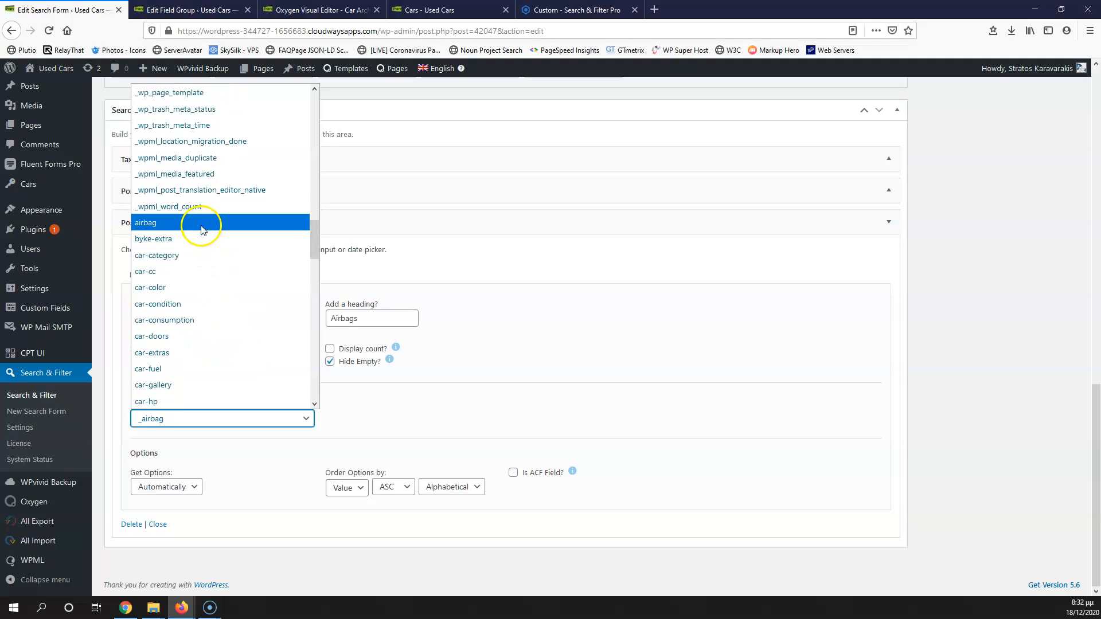
pyautogui.click(258, 223)
pyautogui.click(333, 488)
pyautogui.click(350, 539)
pyautogui.click(513, 473)
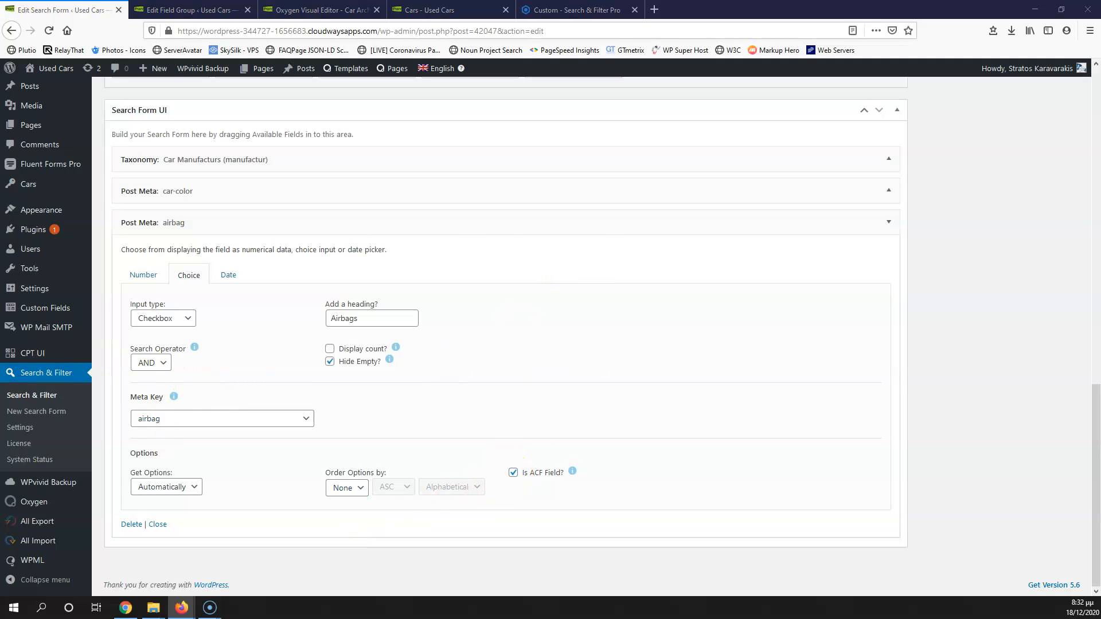
pyautogui.click(890, 222)
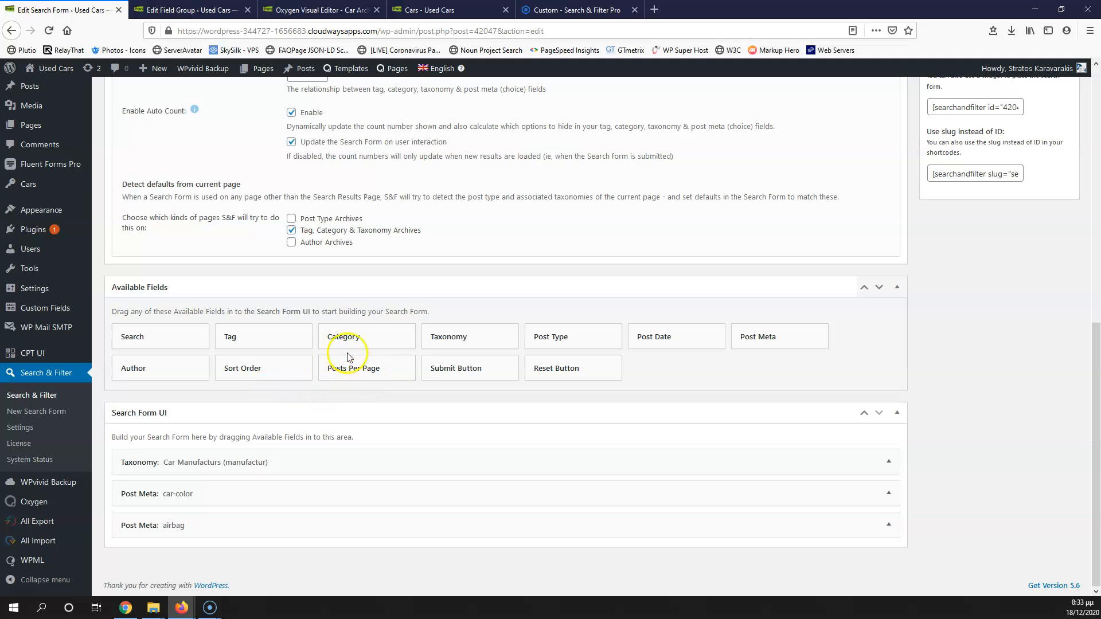
# Add a Submit Button below the airbag field and set its submit label to Search
pyautogui.moveTo(518, 383); pyautogui.dragTo(229, 551)
pyautogui.scroll(-2, 229, 516)
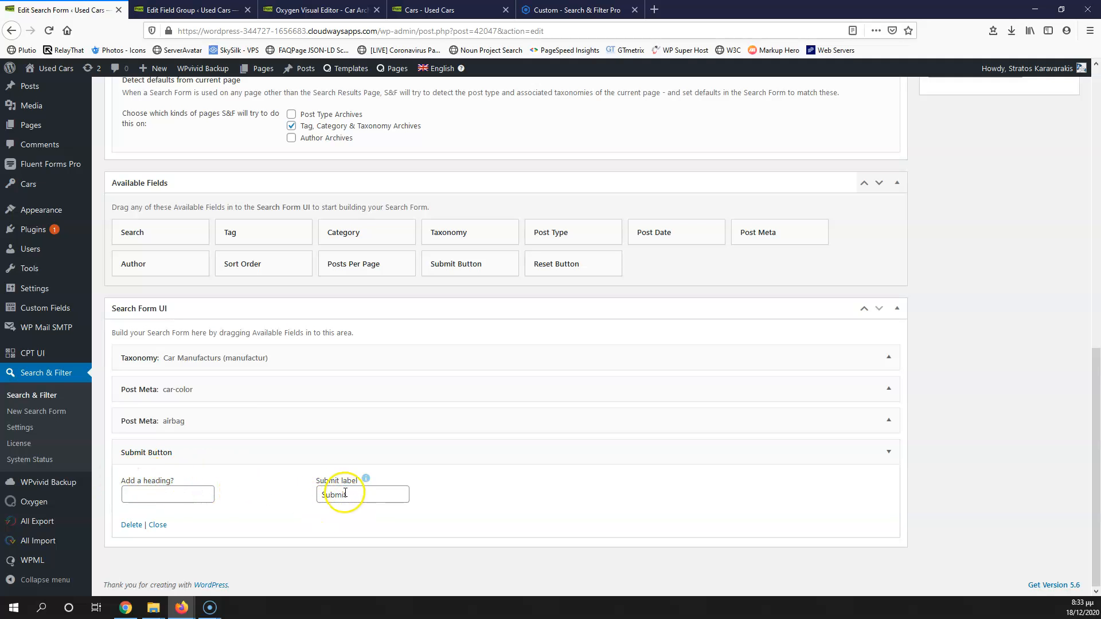
pyautogui.moveTo(363, 496); pyautogui.dragTo(252, 494)
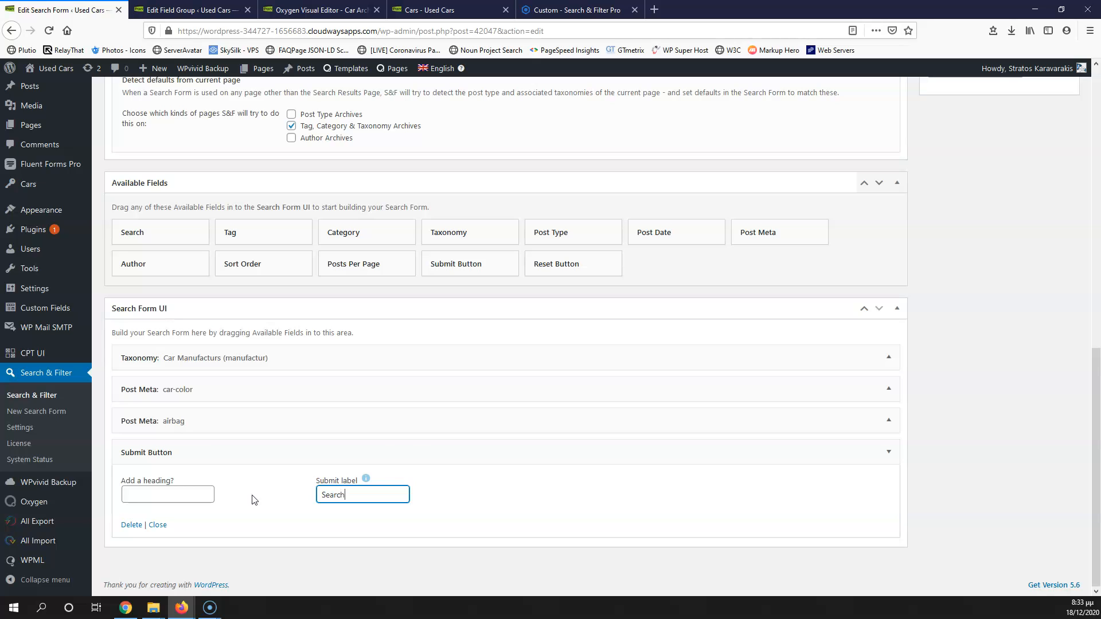
pyautogui.moveTo(362, 483)
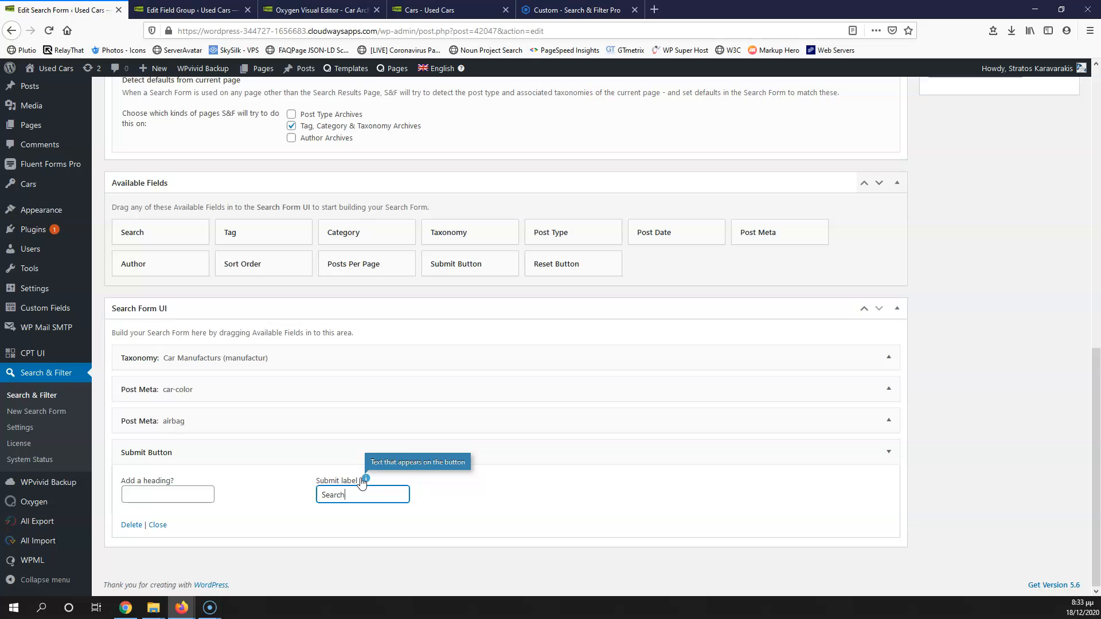
# Set the Search HomePage form's display results method to Custom
pyautogui.scroll(7, 361, 470)
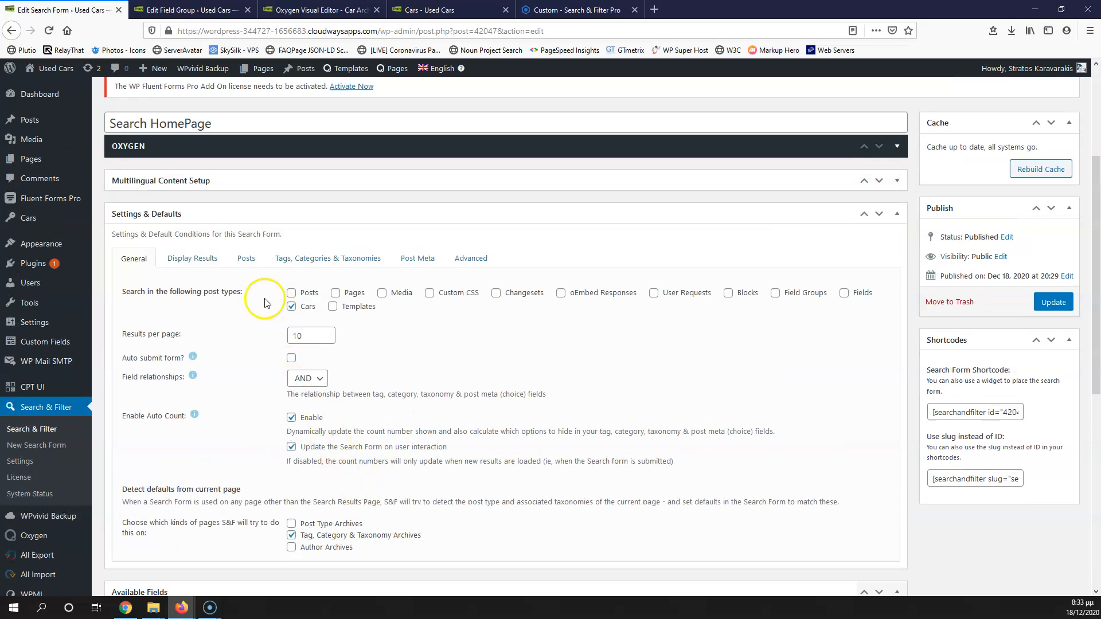
pyautogui.click(199, 264)
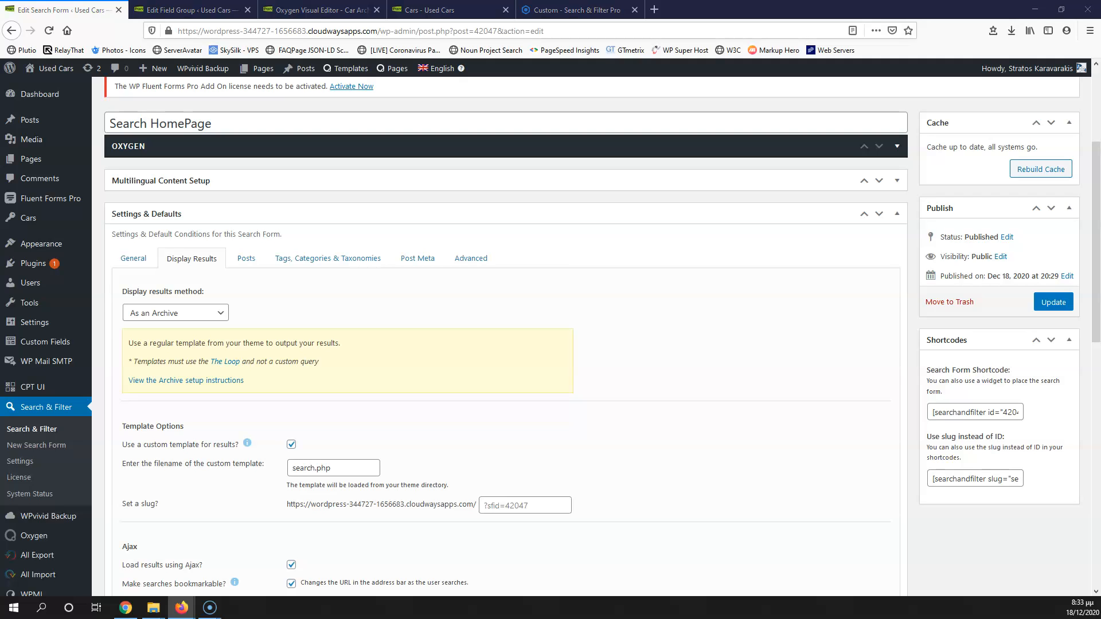
pyautogui.click(181, 319)
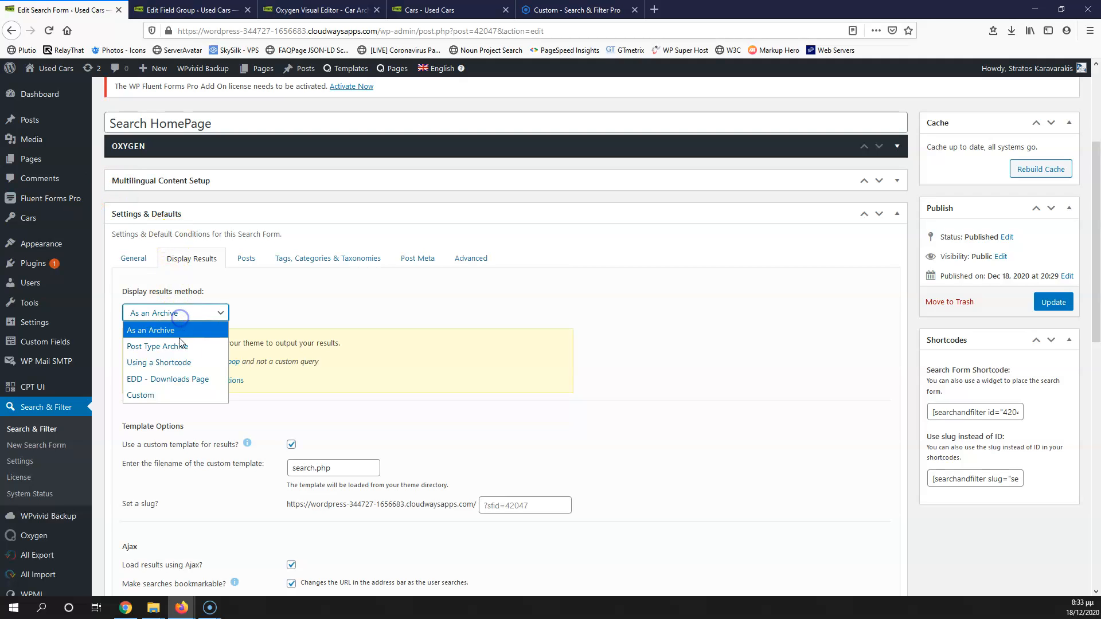
pyautogui.click(175, 396)
pyautogui.scroll(-2, 258, 361)
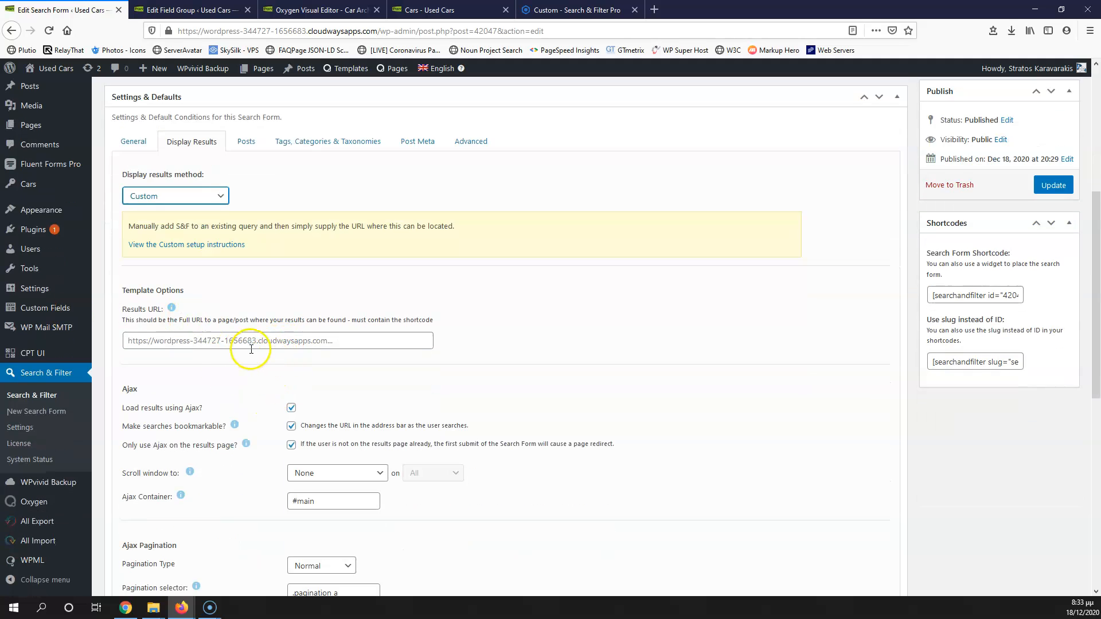
# Reload the Cars archive page without the filter parameters in its address and copy the clean /en/cars/ URL
pyautogui.click(26, 589)
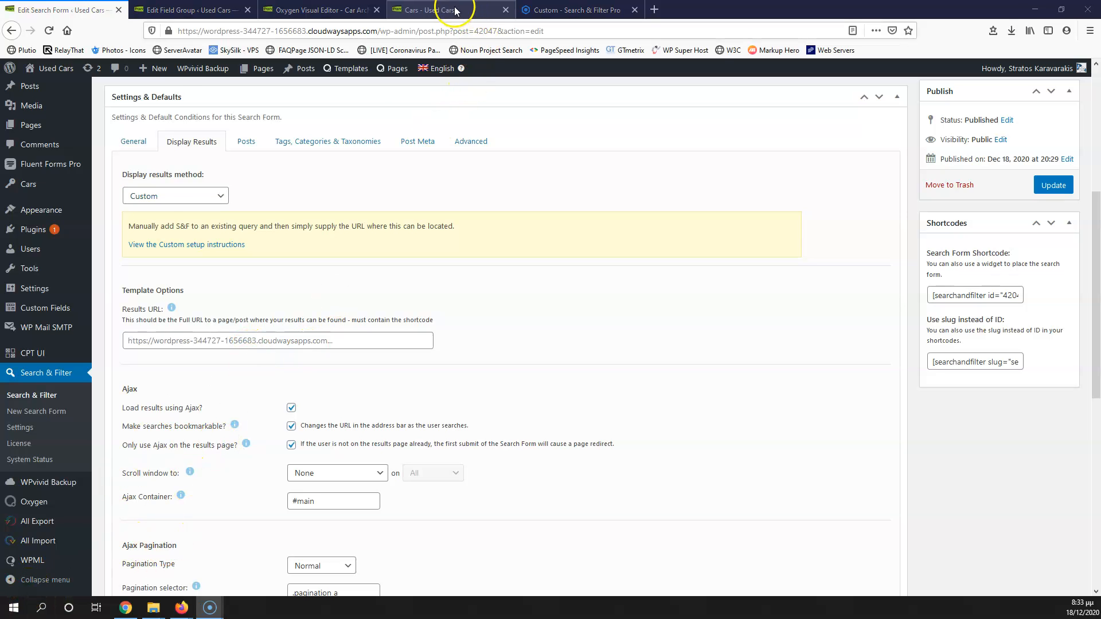
pyautogui.click(323, 8)
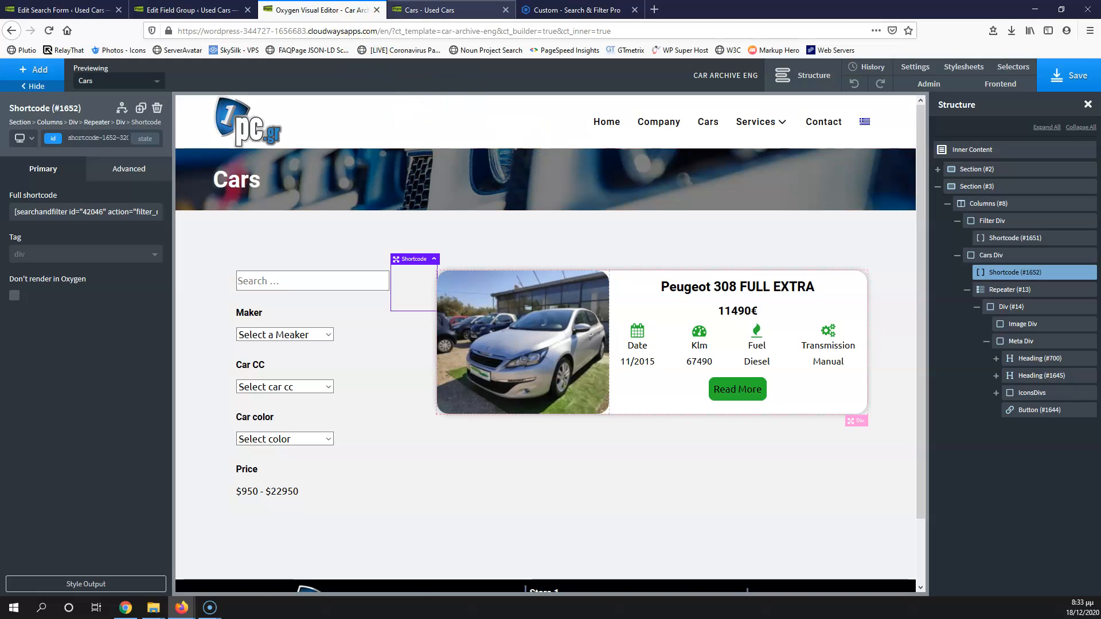
pyautogui.click(419, 10)
pyautogui.click(138, 24)
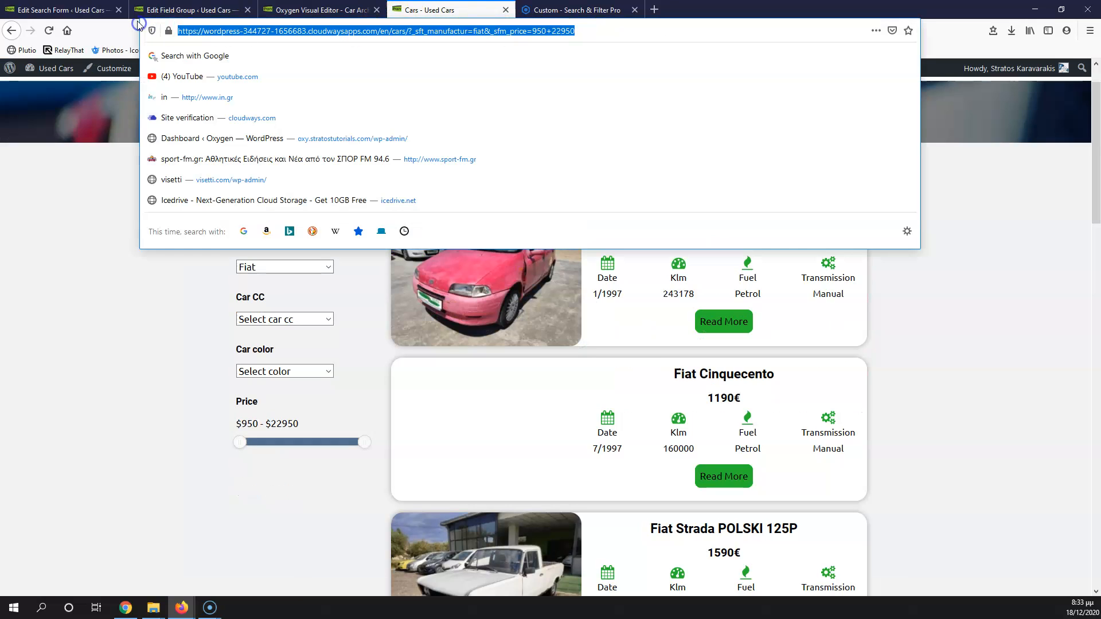
pyautogui.click(418, 31)
pyautogui.moveTo(392, 31); pyautogui.dragTo(633, 34)
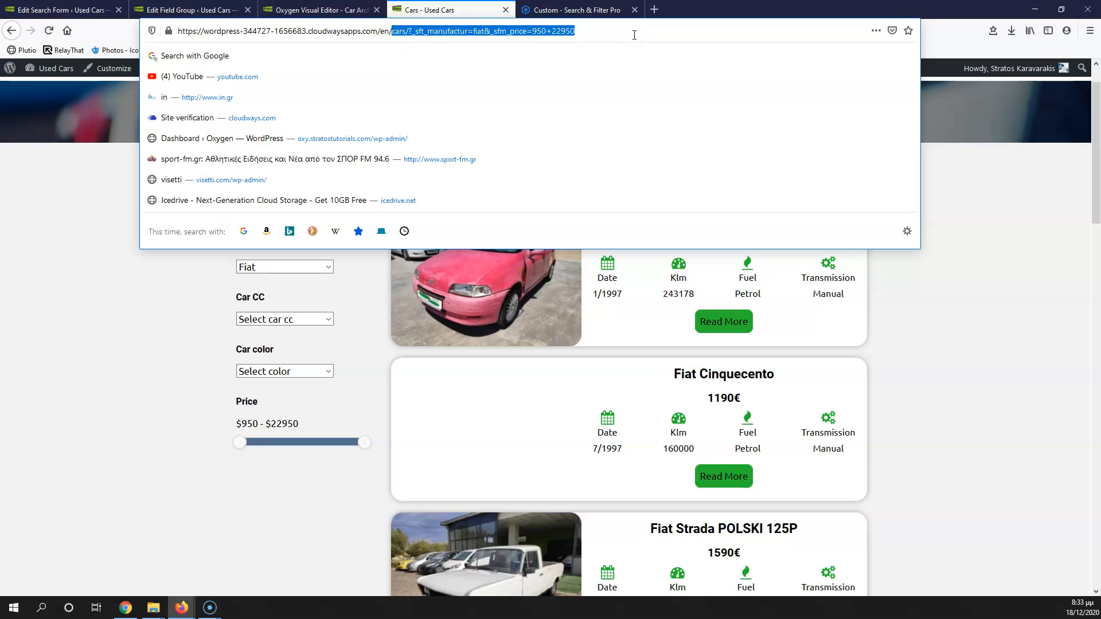
pyautogui.click(471, 33)
pyautogui.moveTo(406, 31); pyautogui.dragTo(634, 26)
pyautogui.press('BackSpace')
pyautogui.press('Return')
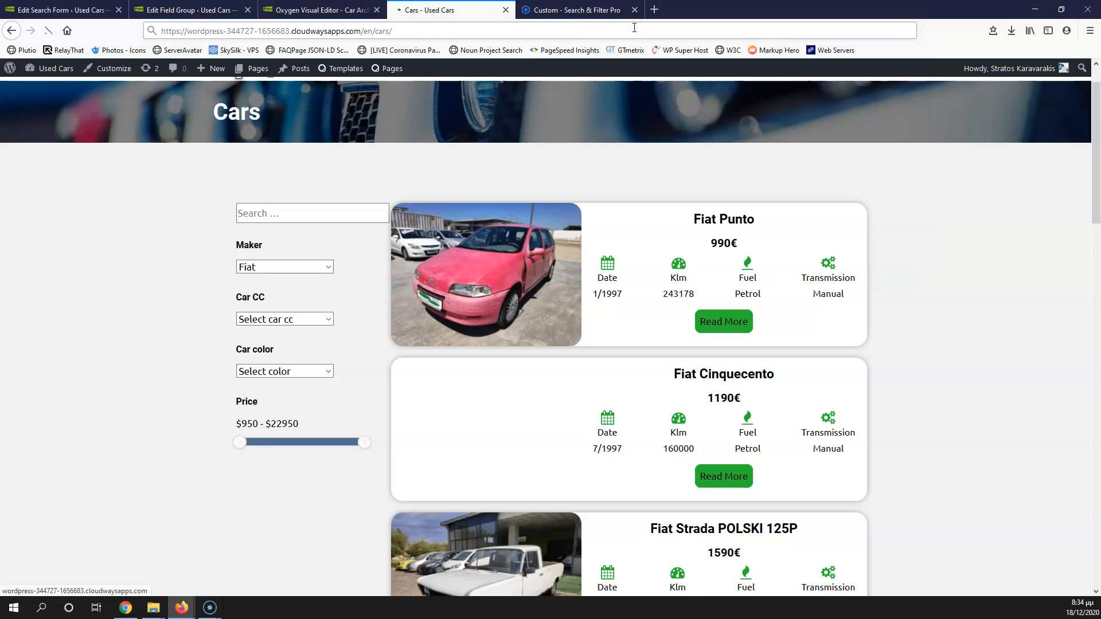
pyautogui.click(418, 36)
pyautogui.hotkey('ctrl', 'c')
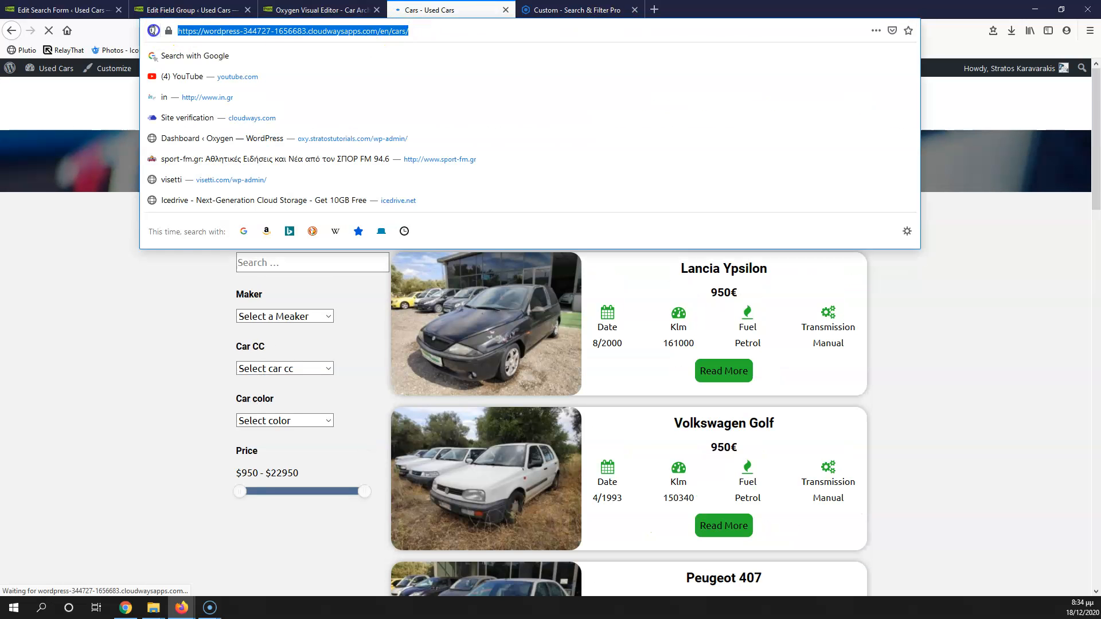
pyautogui.click(60, 9)
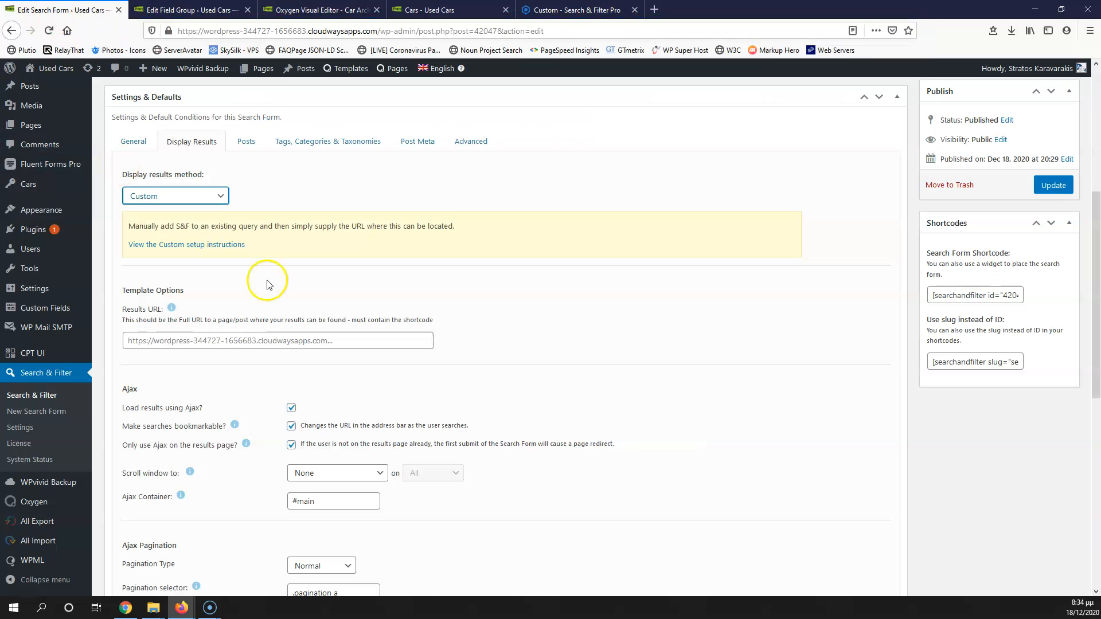
pyautogui.click(300, 339)
pyautogui.hotkey('ctrl', 'v')
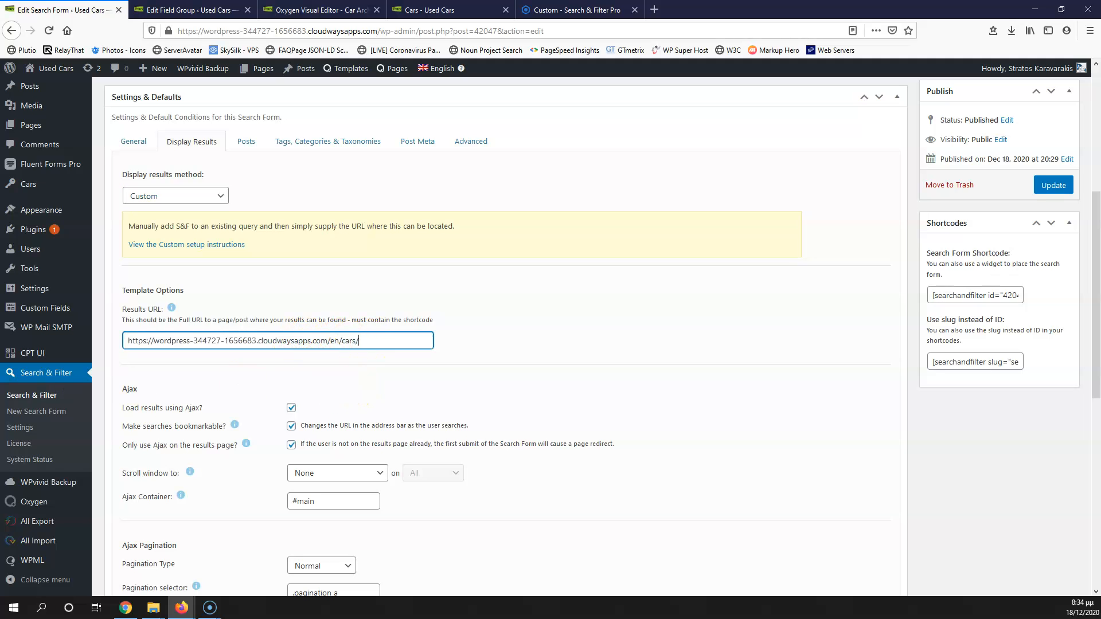
pyautogui.scroll(-2, 322, 324)
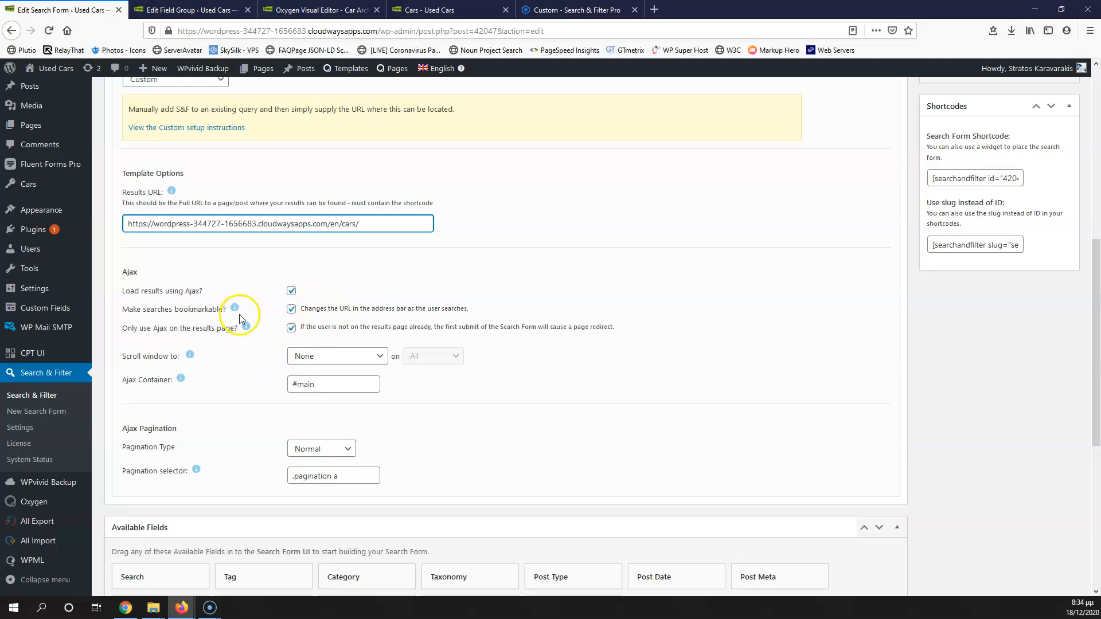
pyautogui.scroll(-1, 309, 436)
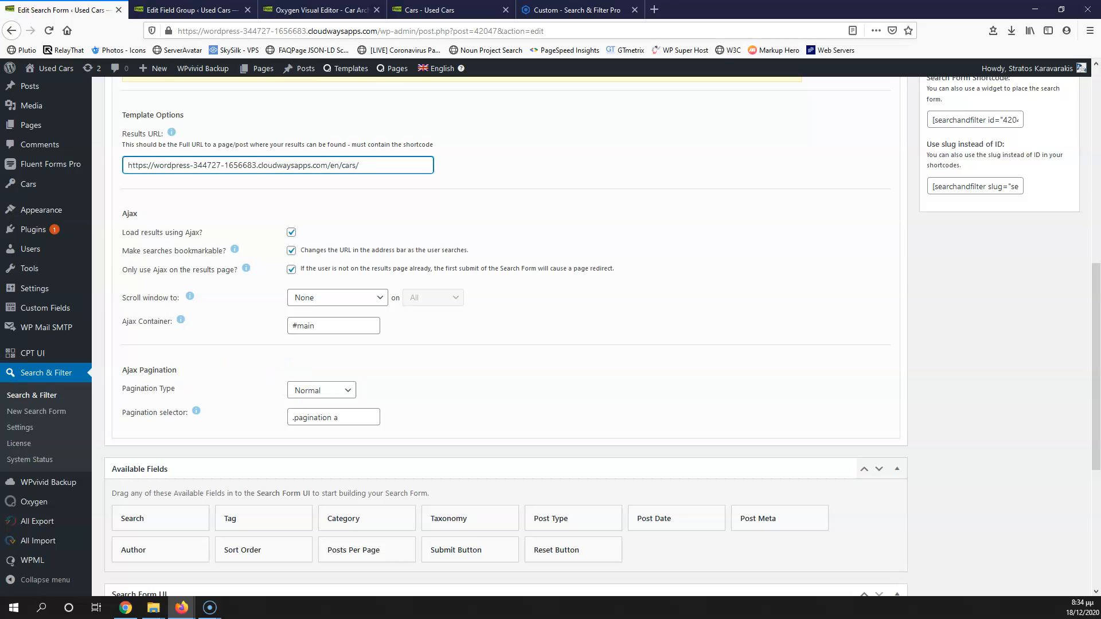
pyautogui.scroll(-4, 364, 423)
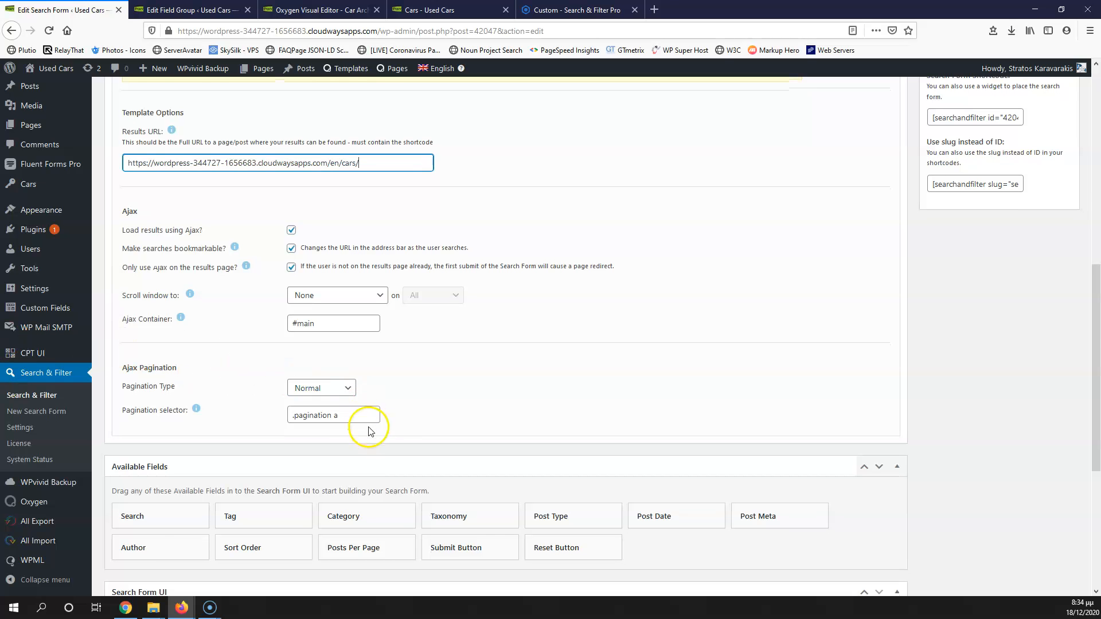
# Review the form's post settings and save the updated Search HomePage form
pyautogui.scroll(8, 371, 423)
pyautogui.scroll(3, 367, 421)
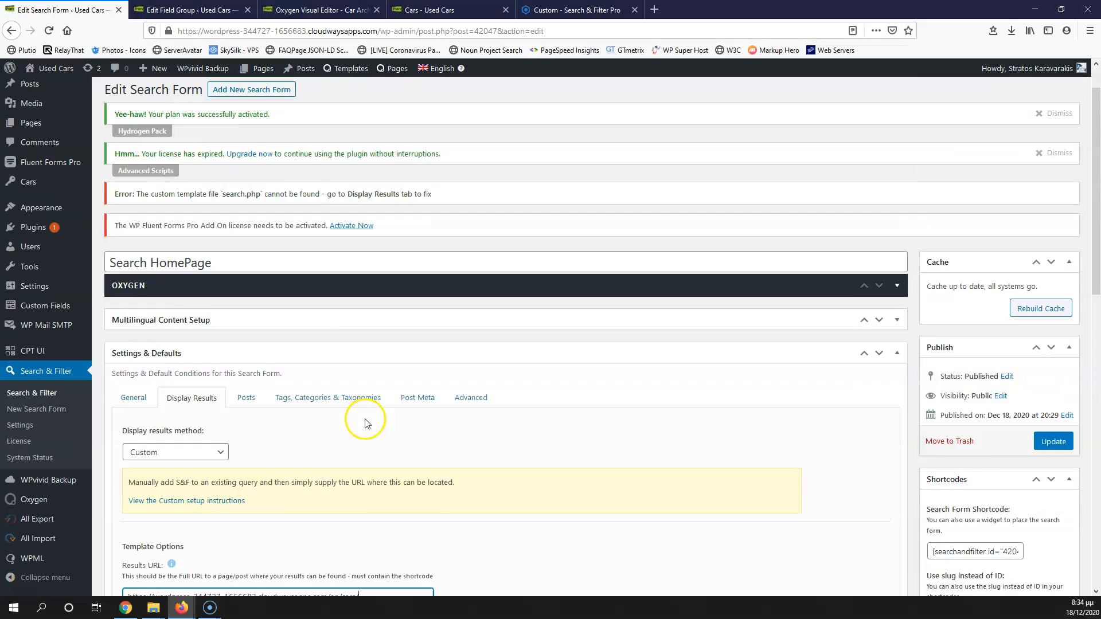
pyautogui.scroll(-2, 316, 361)
pyautogui.click(243, 258)
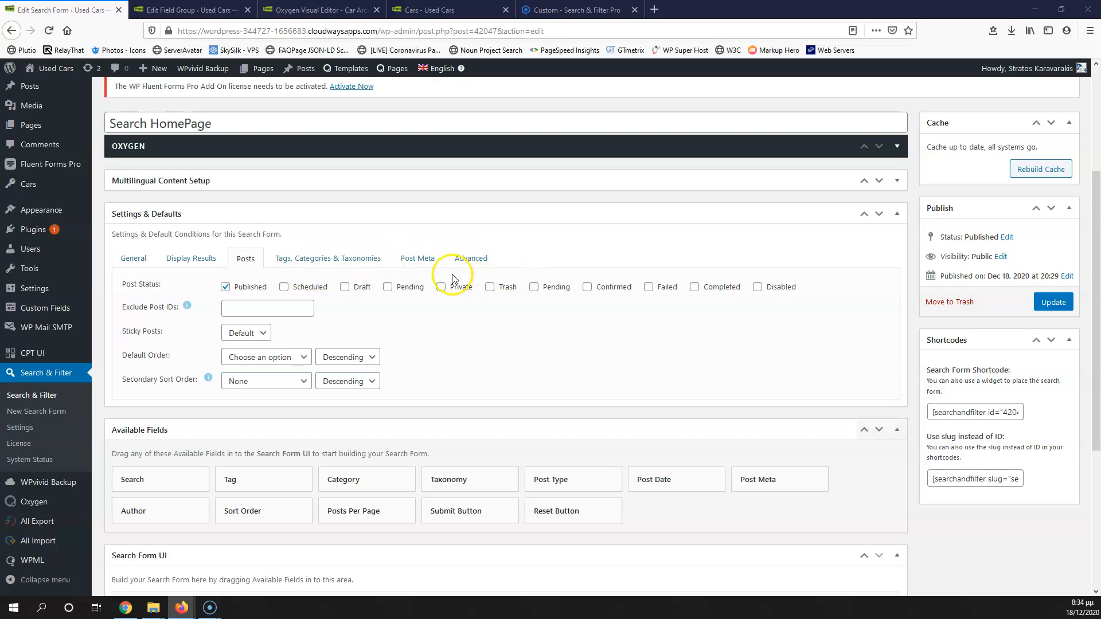
pyautogui.click(1054, 302)
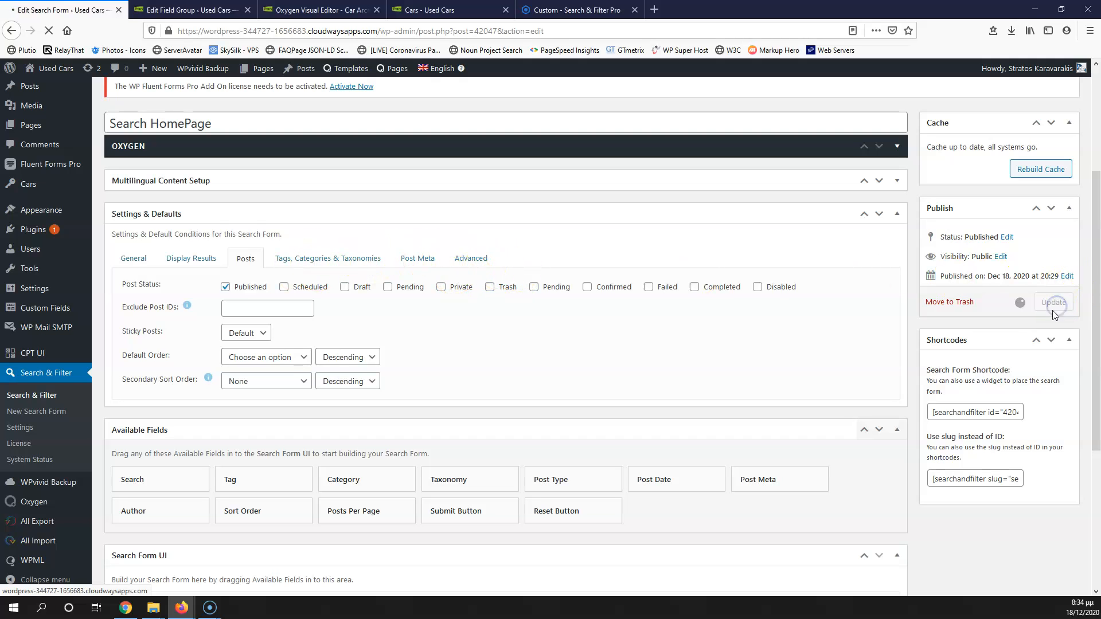
# Copy the ID-based search form shortcode of the Search HomePage form
pyautogui.click(992, 413)
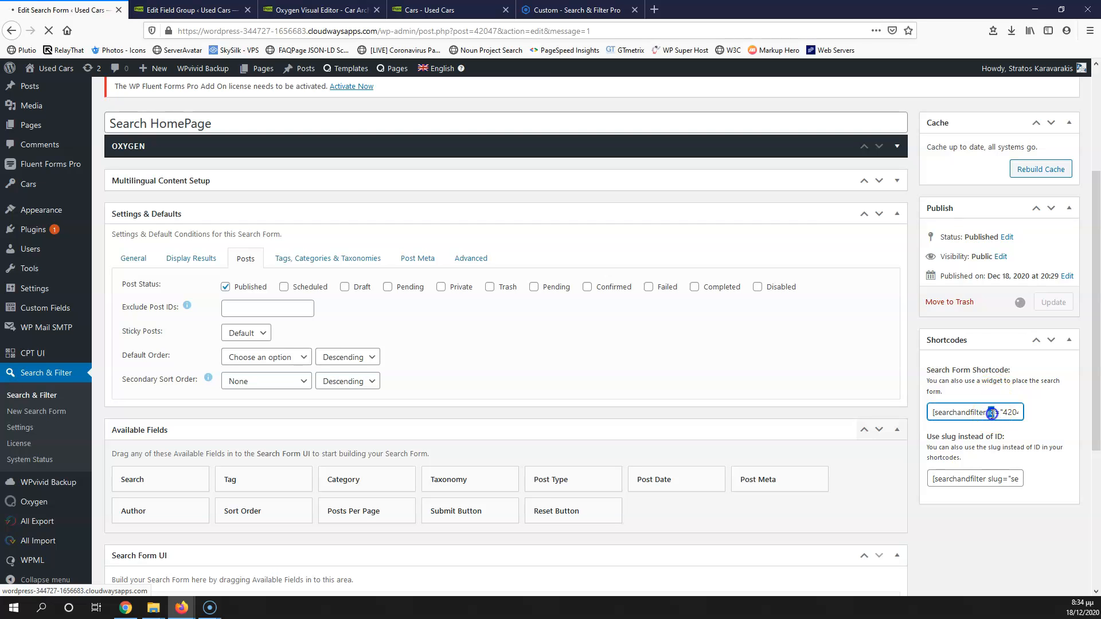
pyautogui.doubleClick(992, 414)
pyautogui.scroll(-2, 992, 430)
pyautogui.click(987, 485)
pyautogui.hotkey('ctrl', 'c')
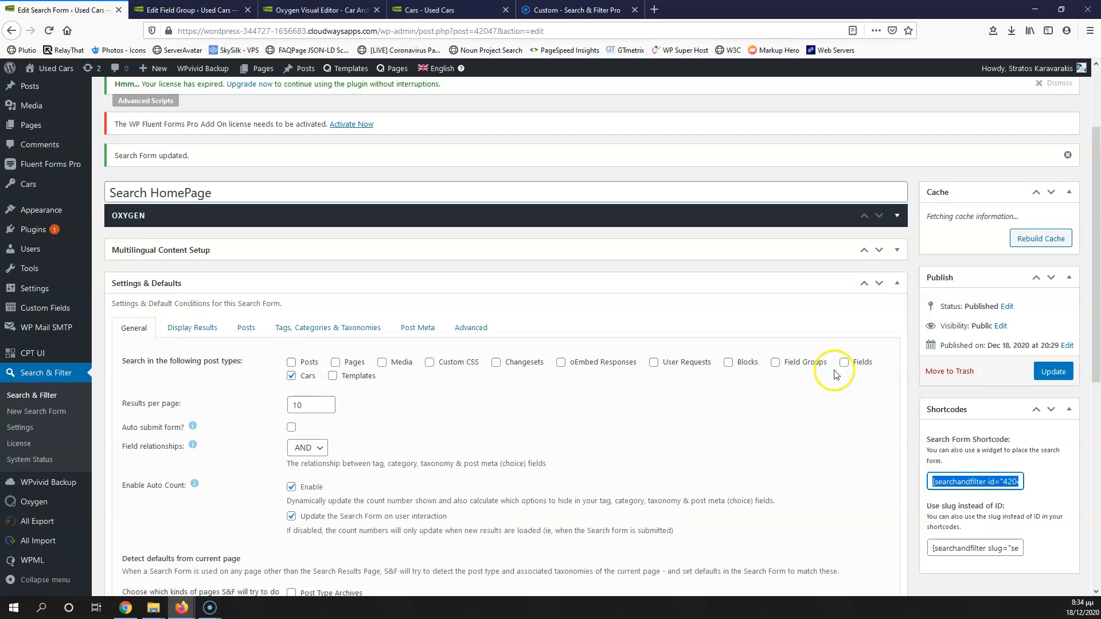
# Open the English Home page for editing in the Oxygen Visual Editor in a new tab, without keeping the Pages list open
pyautogui.click(208, 11)
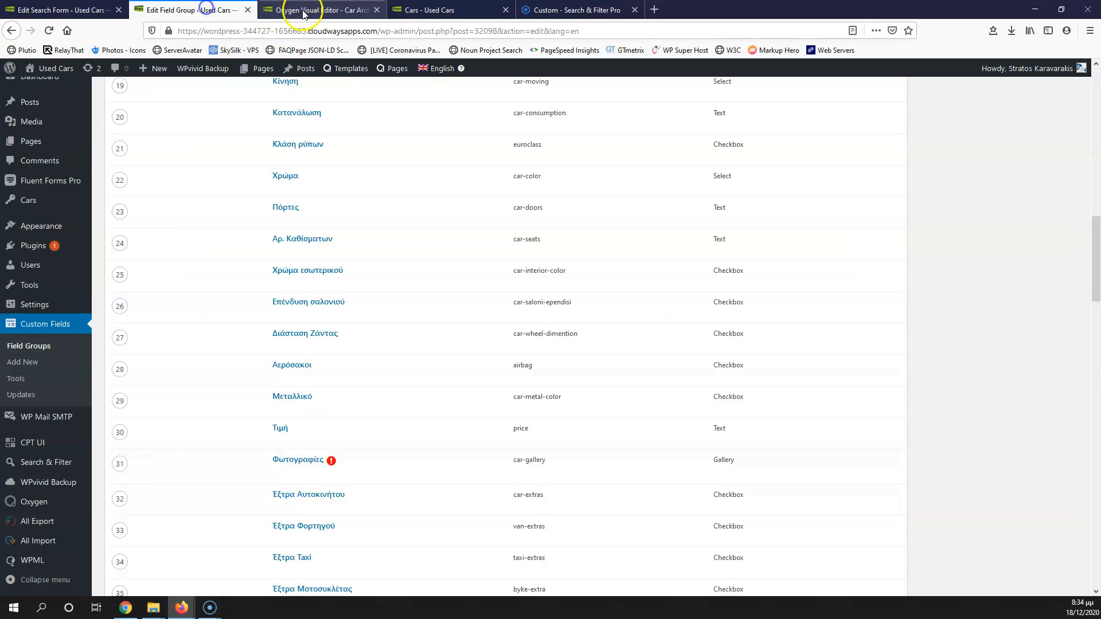
pyautogui.click(313, 10)
pyautogui.click(193, 10)
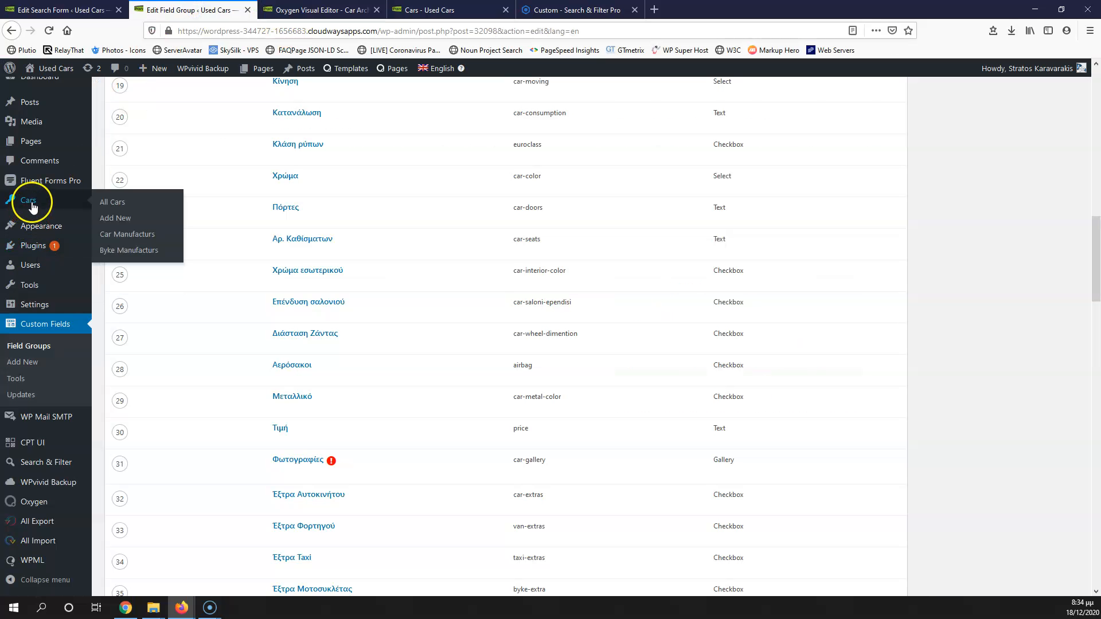
pyautogui.scroll(2, 25, 195)
pyautogui.moveTo(34, 161)
pyautogui.middleClick(121, 166)
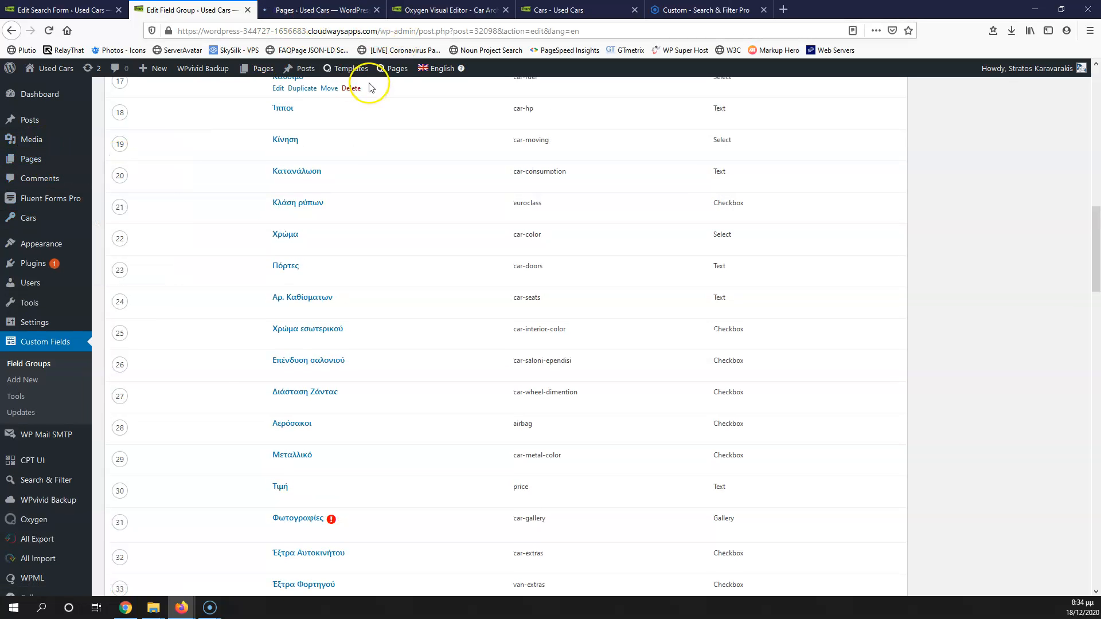
pyautogui.moveTo(394, 69)
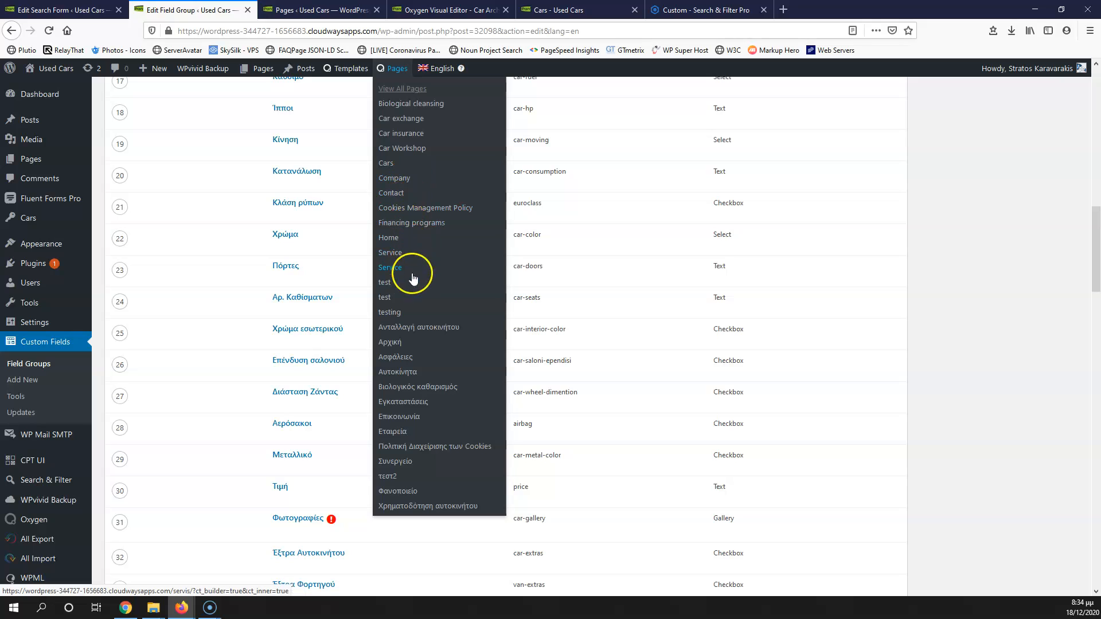
pyautogui.click(395, 242)
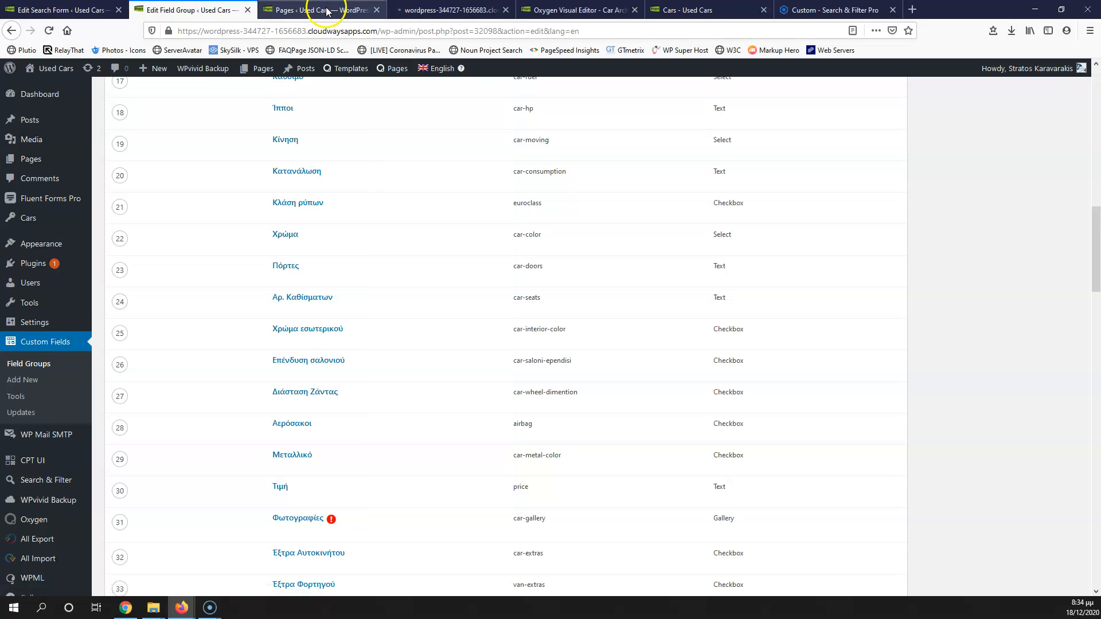
pyautogui.click(376, 11)
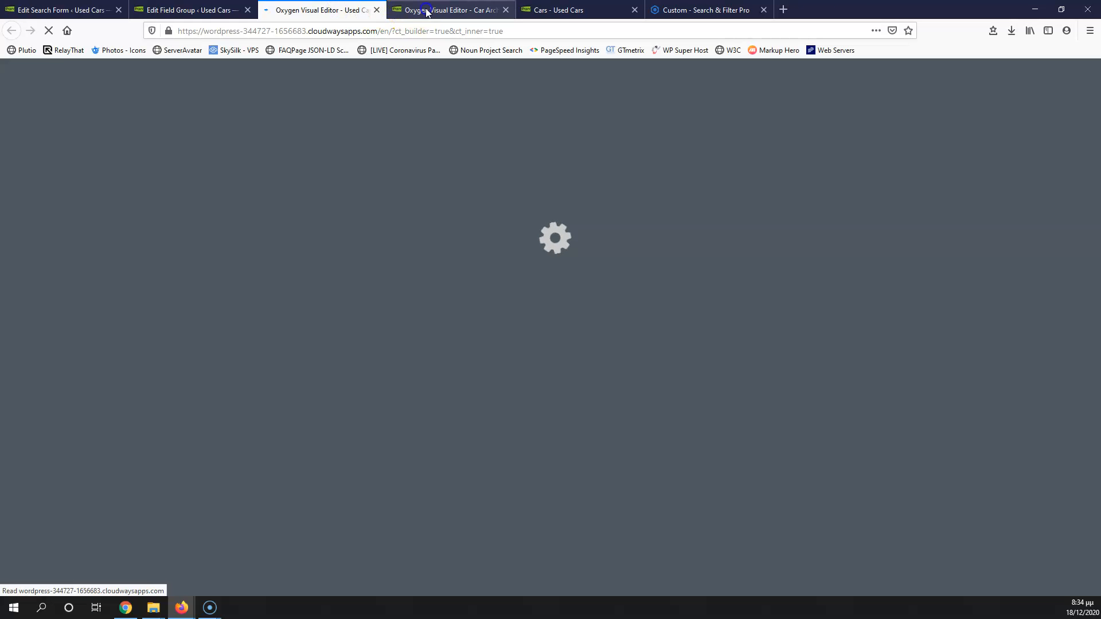
# Close the Car Archive Eng template's Oxygen editor
pyautogui.click(427, 11)
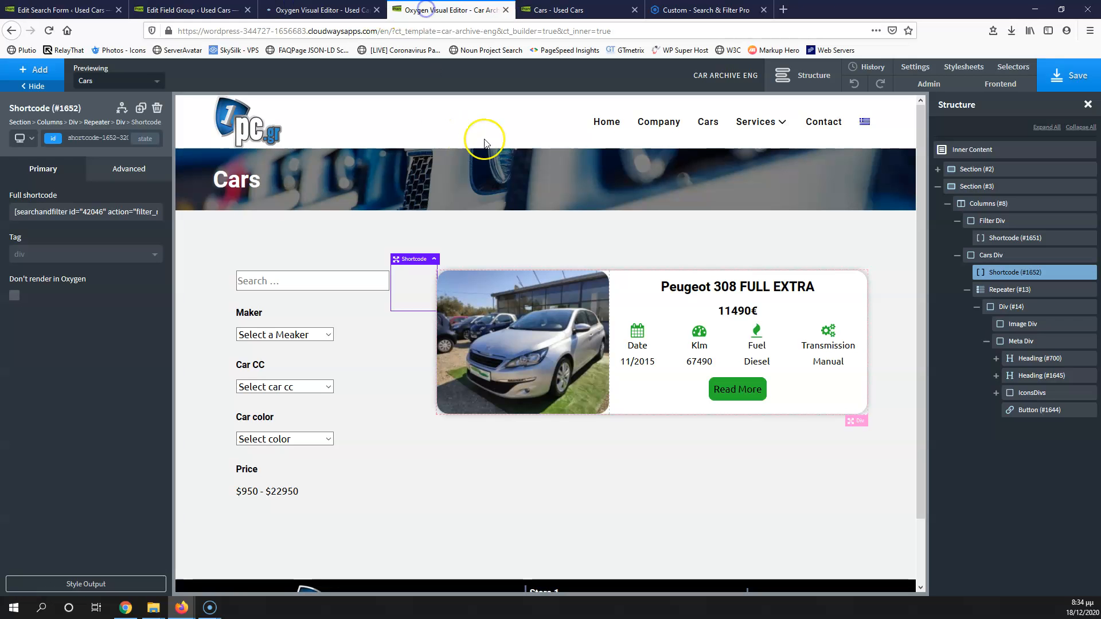
pyautogui.click(612, 126)
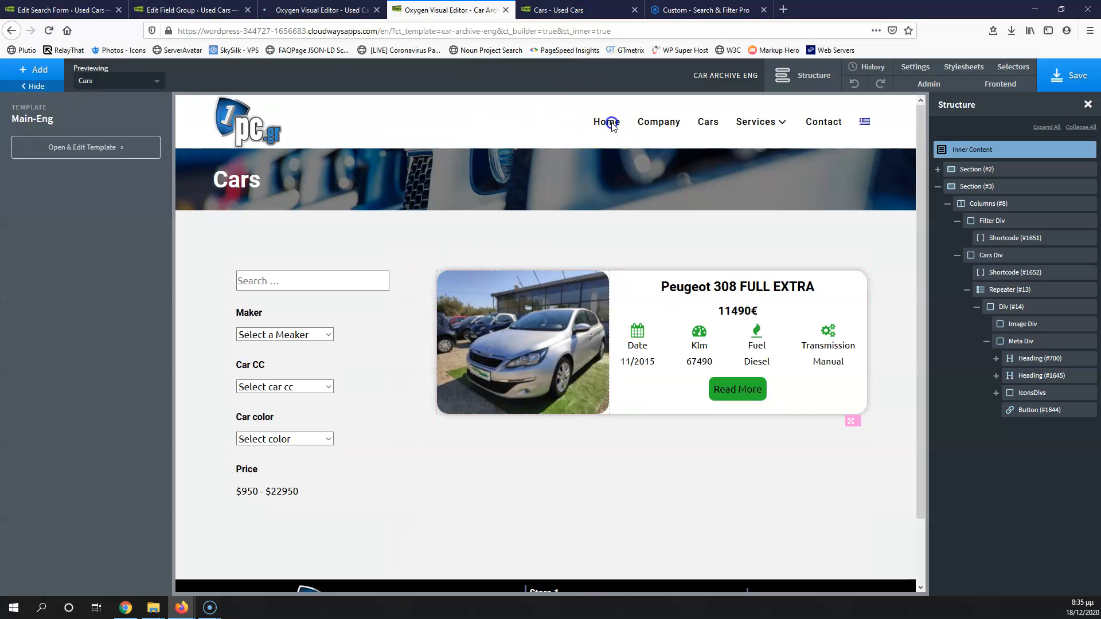
pyautogui.click(507, 10)
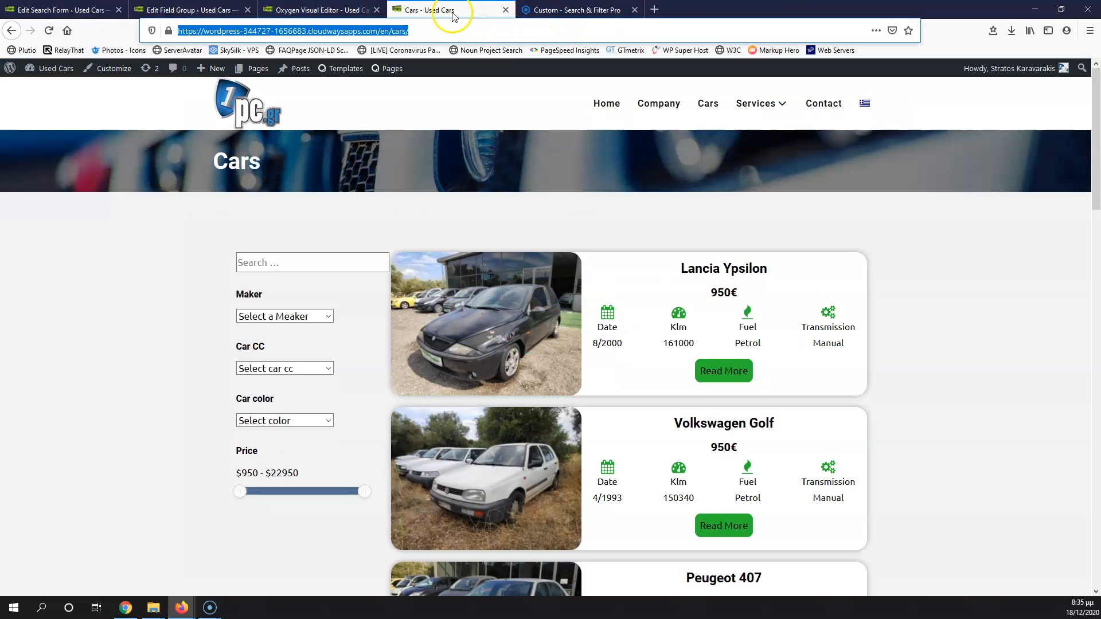
# Open the site's English home page from the Cars page and examine its hero section
pyautogui.click(607, 104)
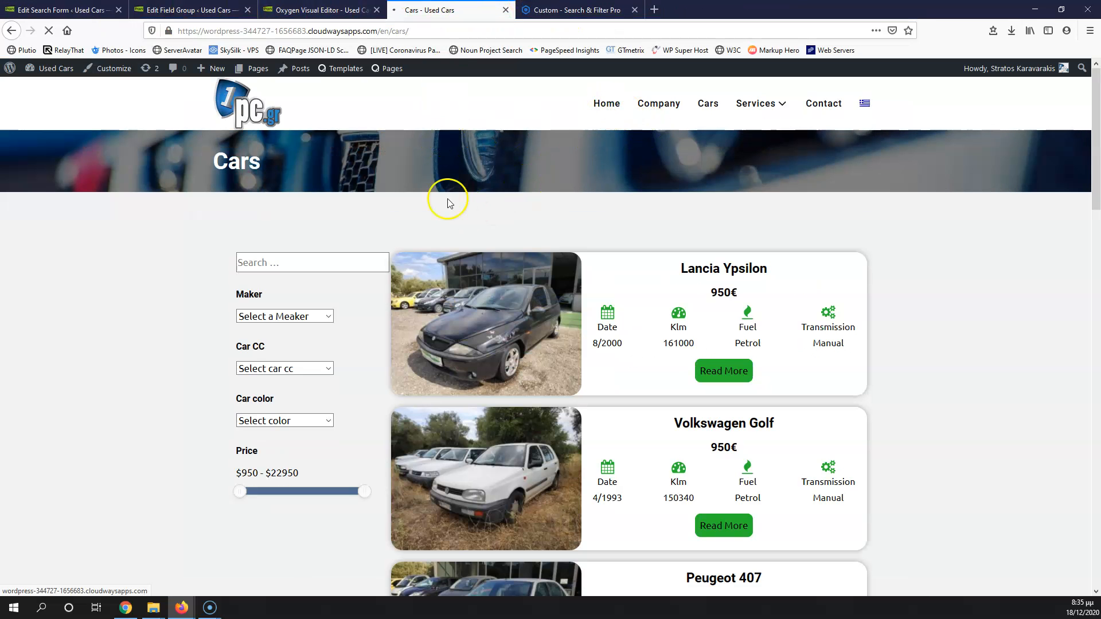
pyautogui.scroll(-1, 330, 347)
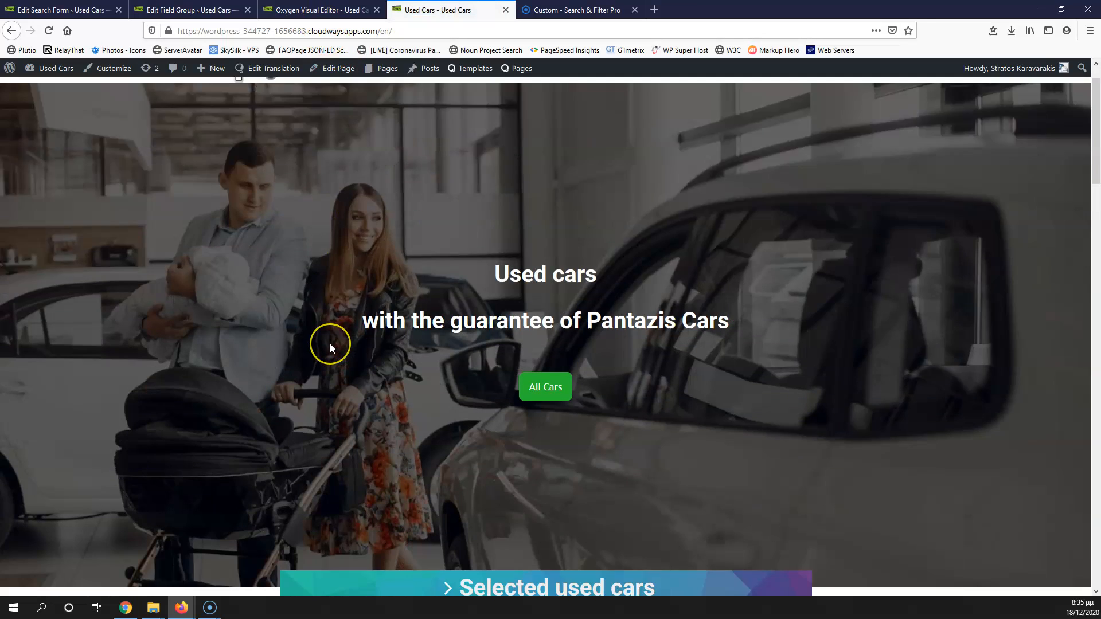
pyautogui.scroll(-5, 330, 347)
pyautogui.scroll(5, 330, 347)
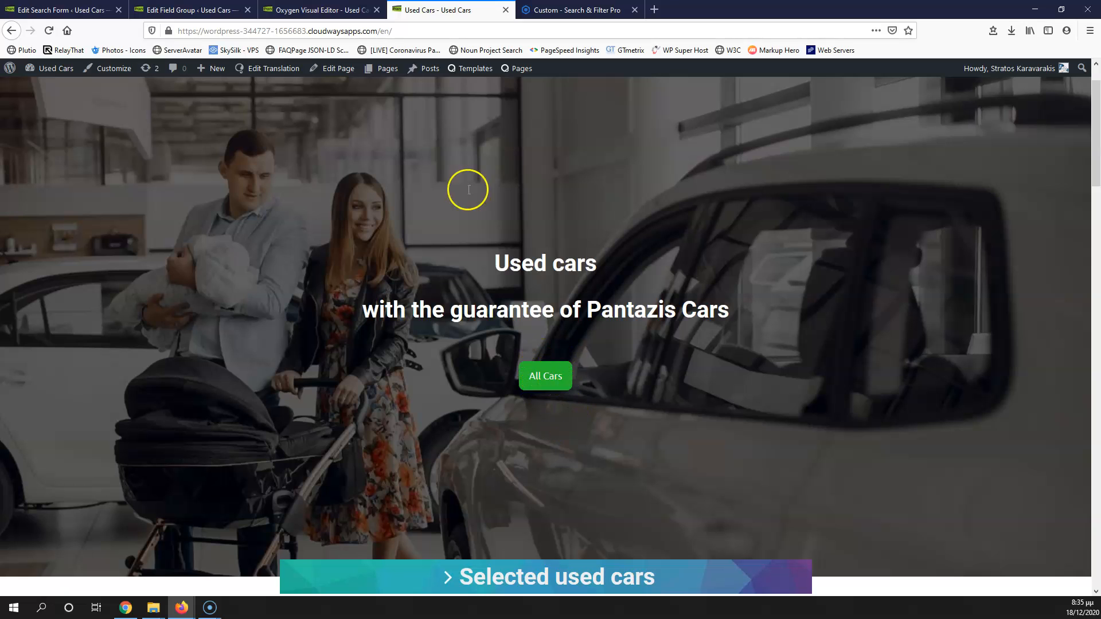
# Add a Div below the All Cars button in the home page's hero section in Oxygen
pyautogui.click(318, 10)
pyautogui.scroll(-2, 608, 413)
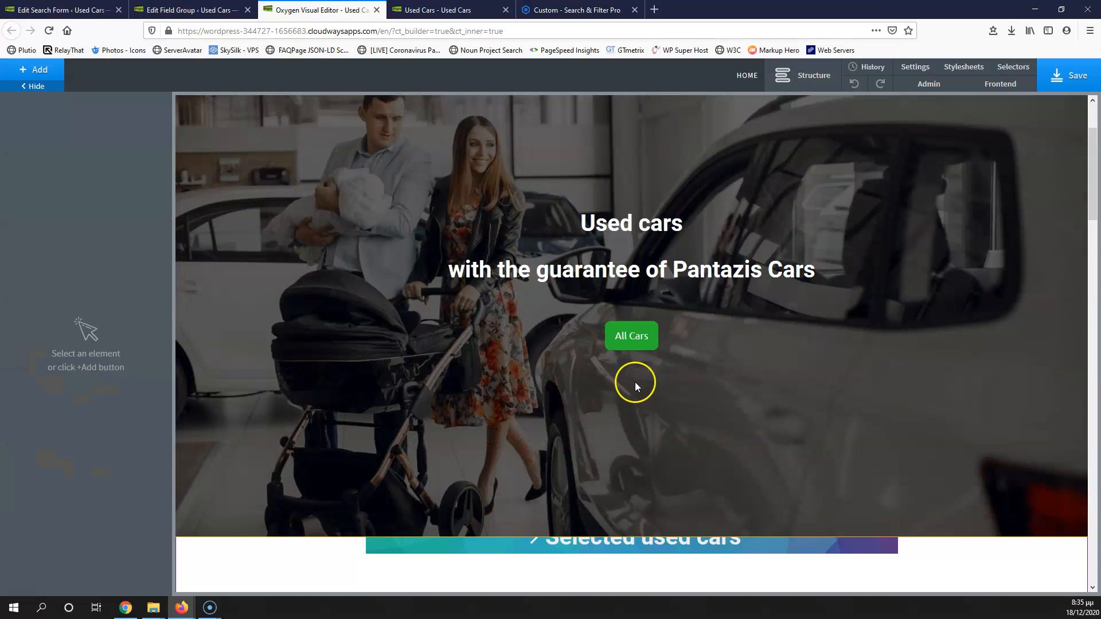
pyautogui.click(802, 75)
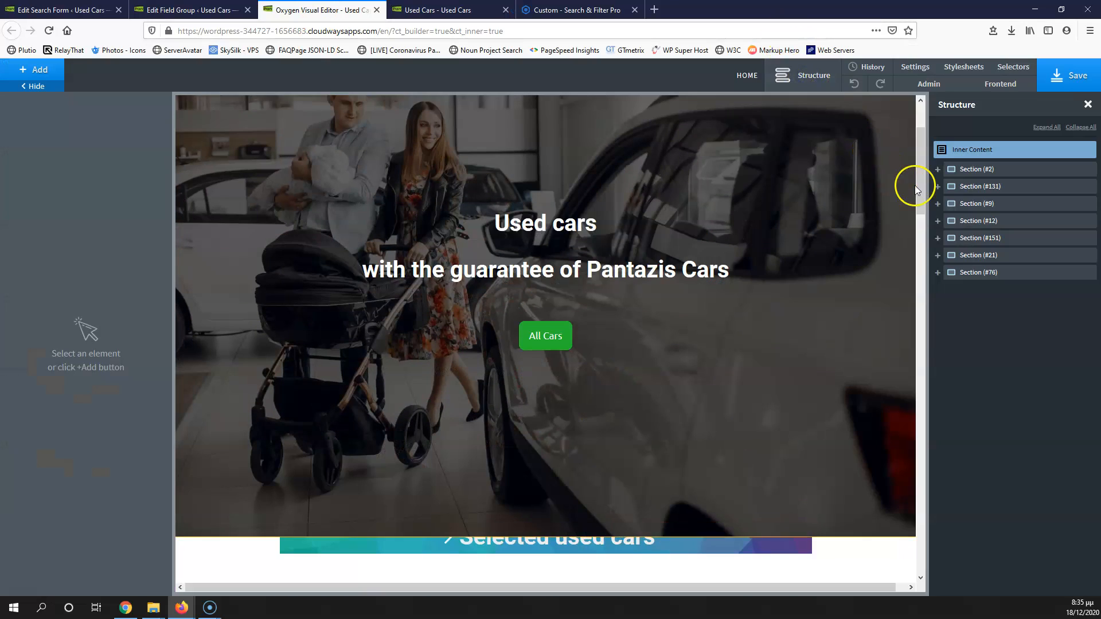
pyautogui.click(559, 344)
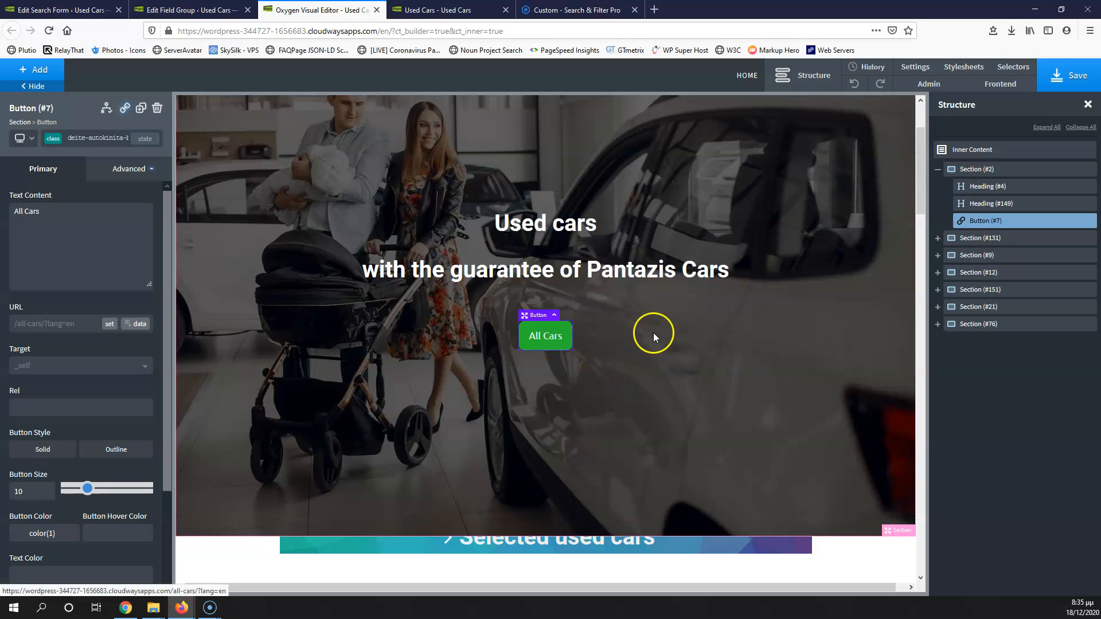
pyautogui.click(38, 72)
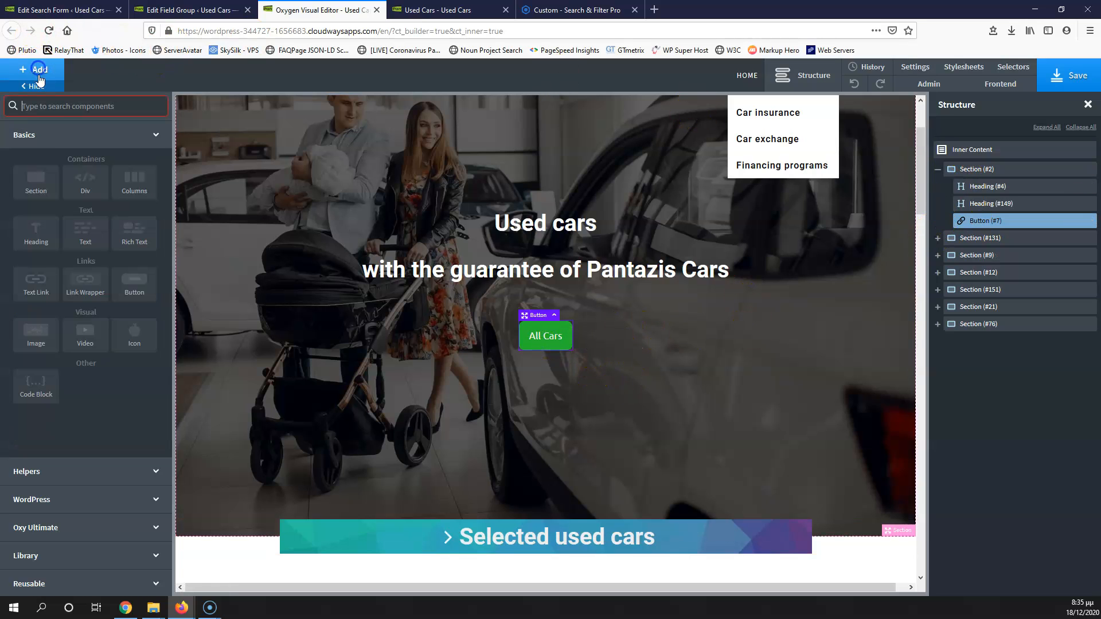
pyautogui.click(84, 184)
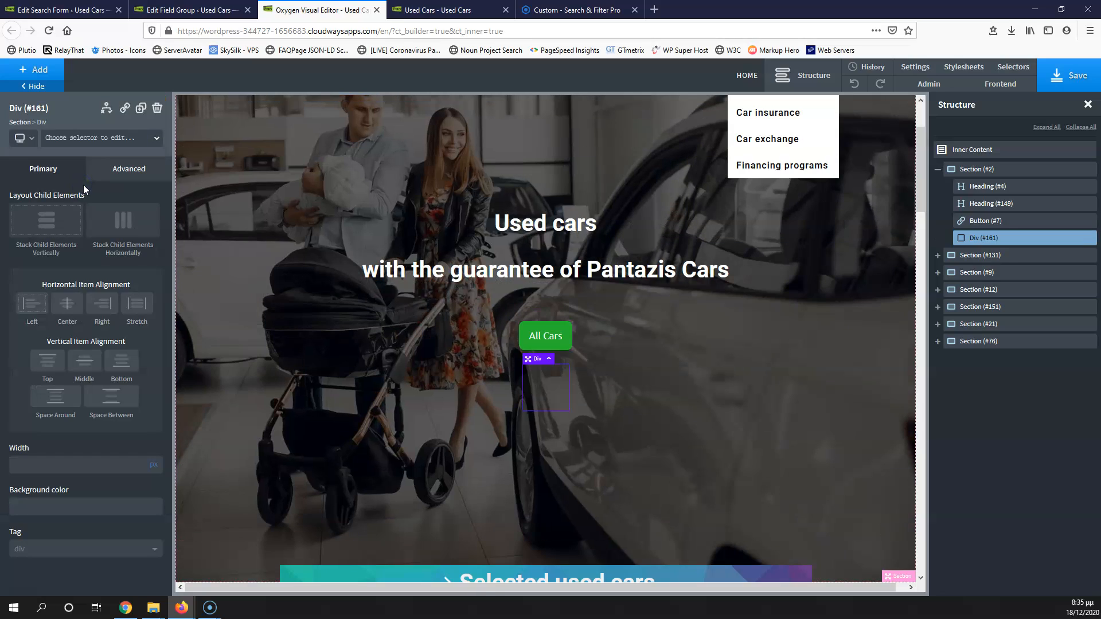
# Add a Shortcode element inside the new Div with the full shortcode [searchandfilter id="42047"]
pyautogui.click(38, 69)
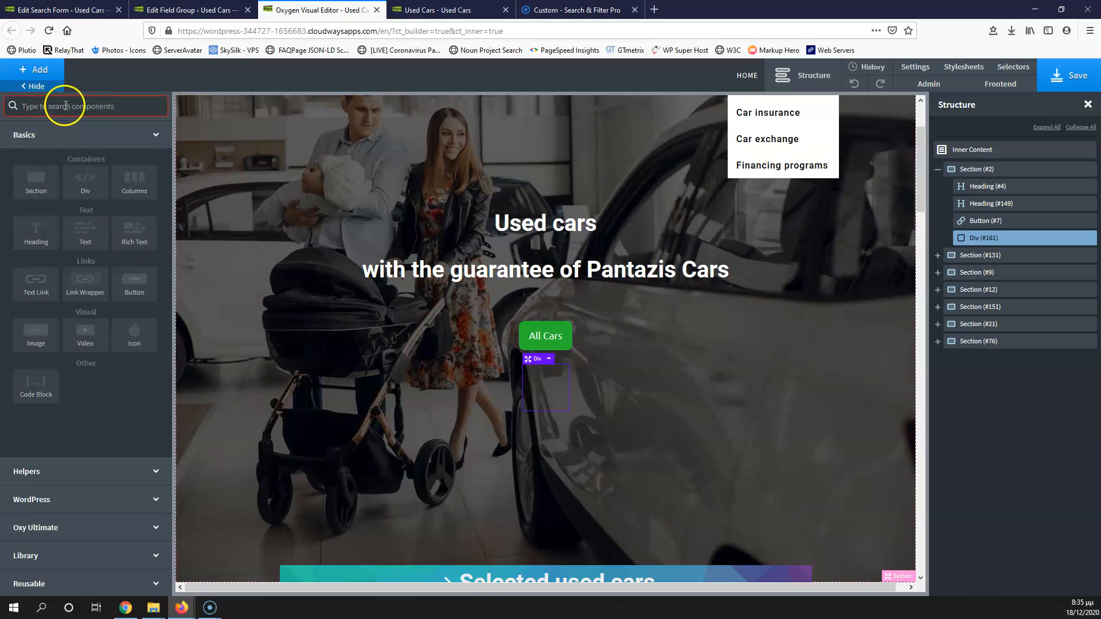
pyautogui.write('sh')
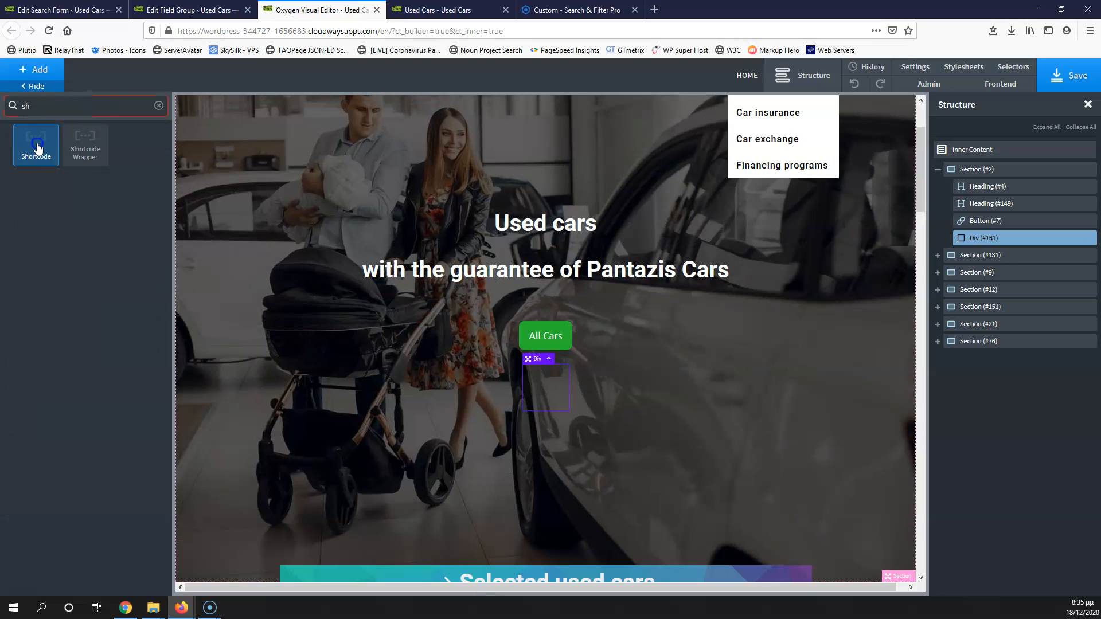
pyautogui.click(37, 147)
pyautogui.hotkey('ctrl', 'v')
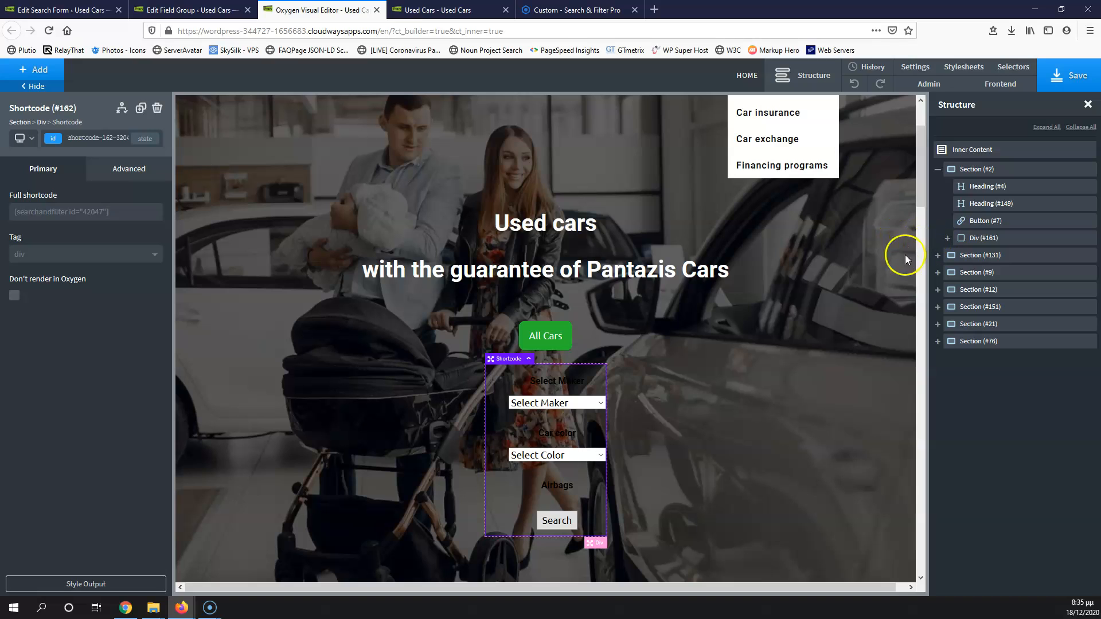
# Set the search form shortcode's background color to white, #ffffff
pyautogui.click(137, 169)
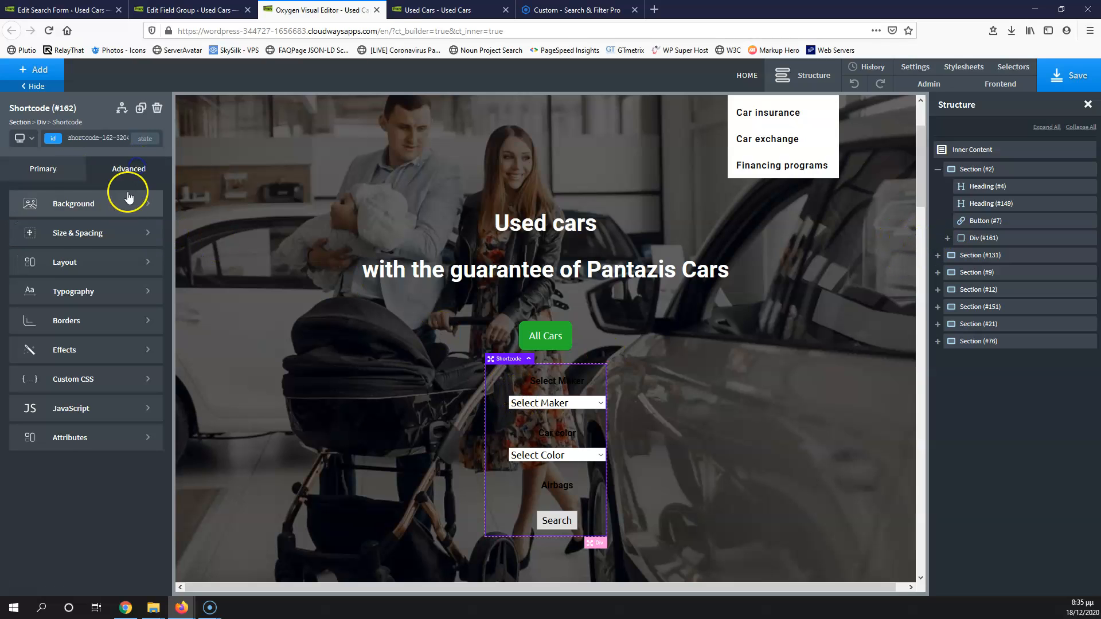
pyautogui.click(78, 204)
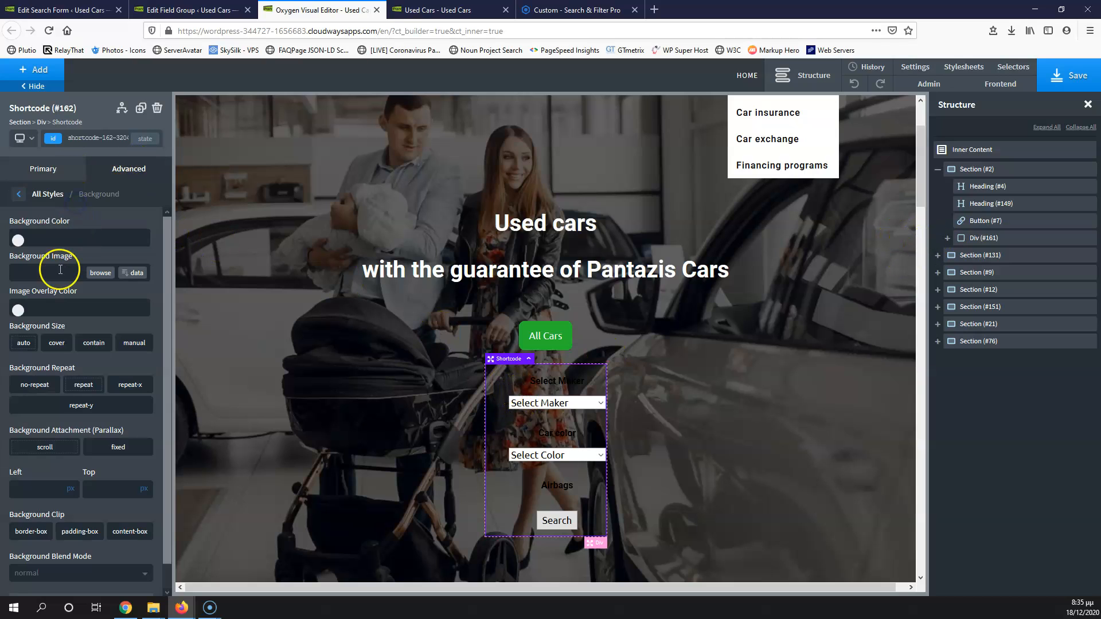
pyautogui.click(17, 239)
pyautogui.click(16, 241)
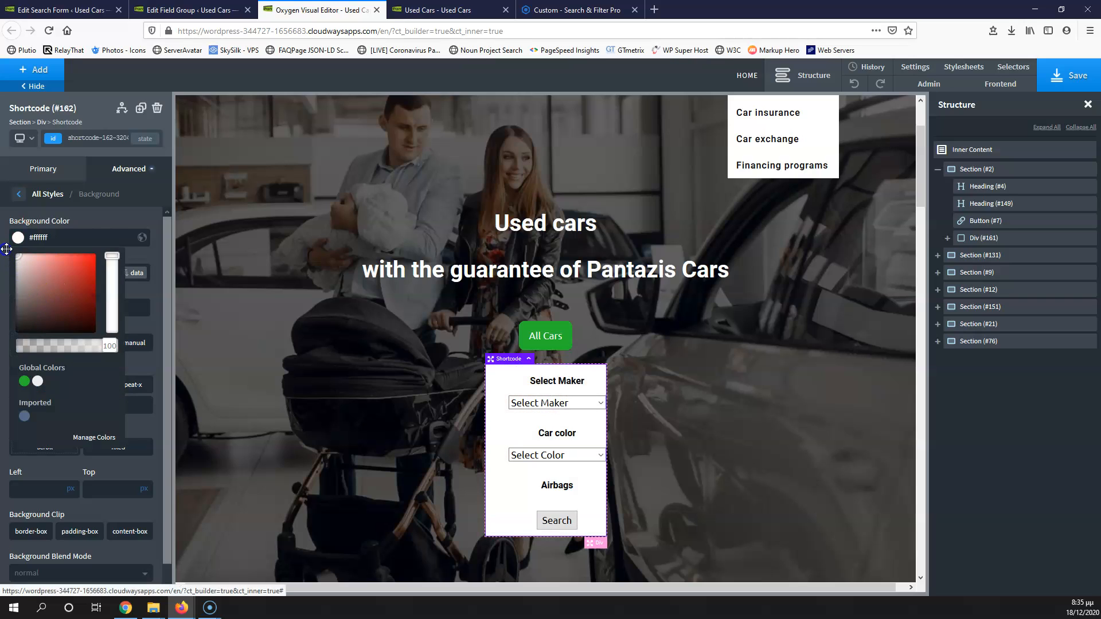
pyautogui.click(5, 332)
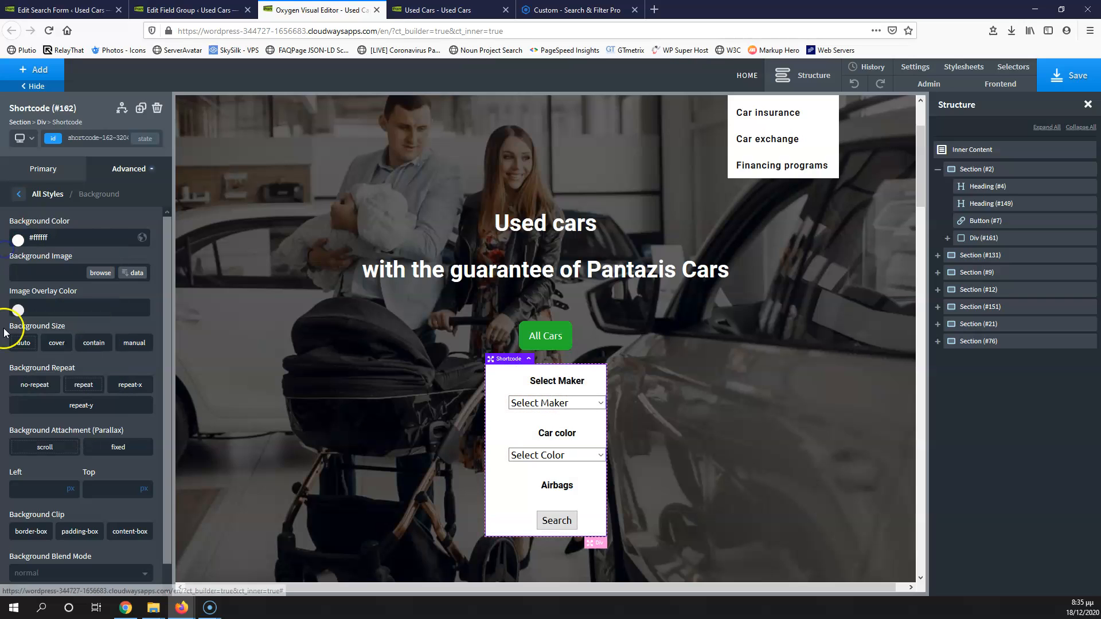
# Set the shortcode's padding to 50 px on all sides and save the home page
pyautogui.click(18, 194)
pyautogui.click(93, 237)
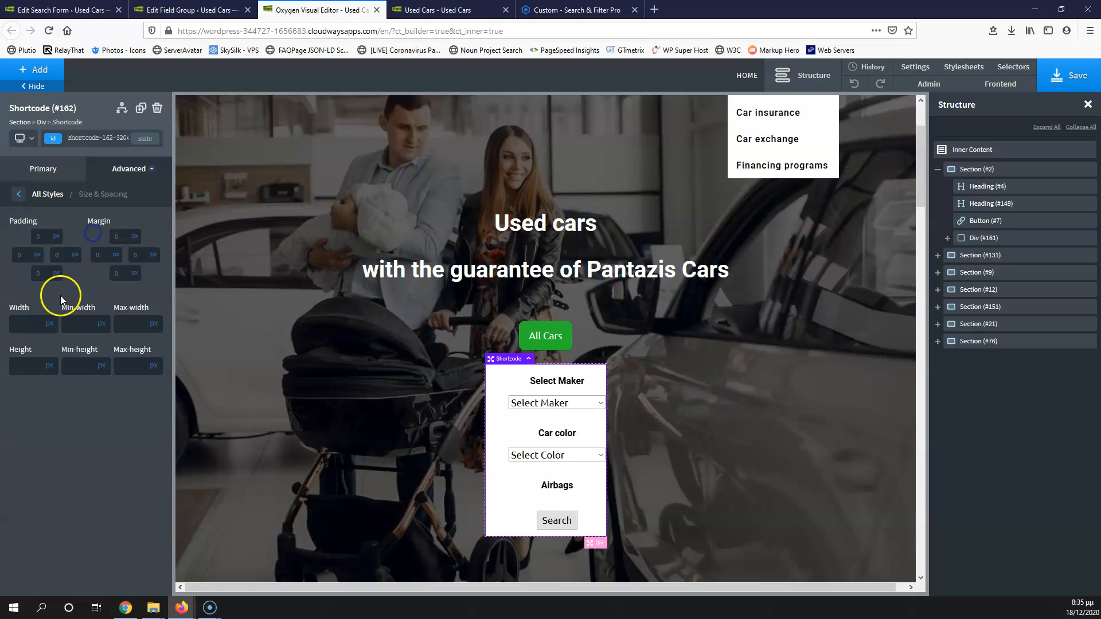
pyautogui.write('50')
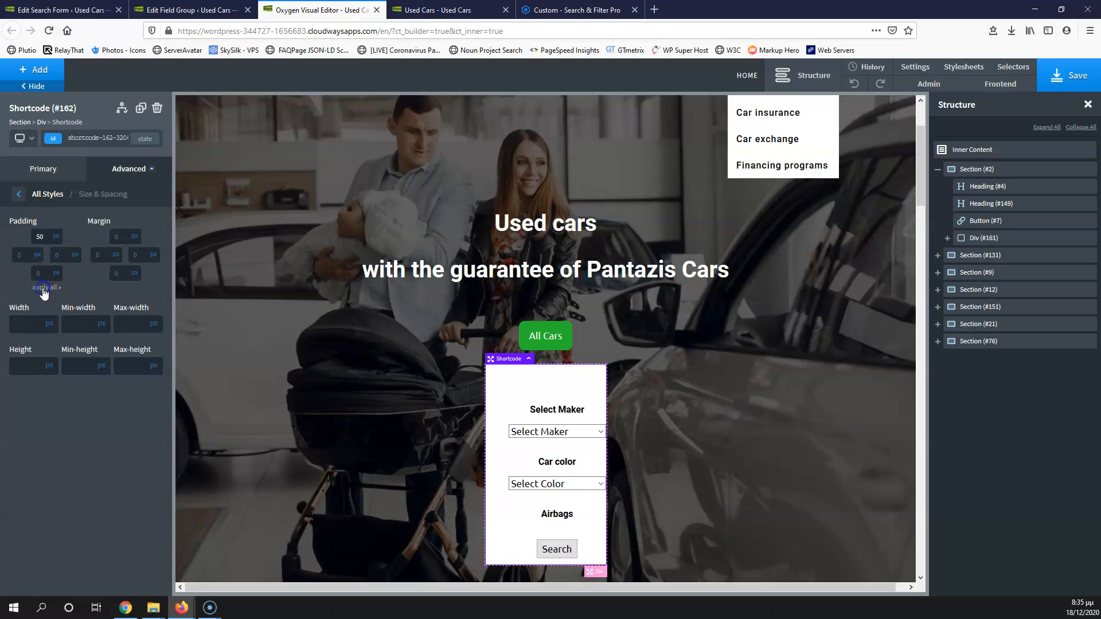
pyautogui.click(44, 288)
pyautogui.scroll(-2, 671, 367)
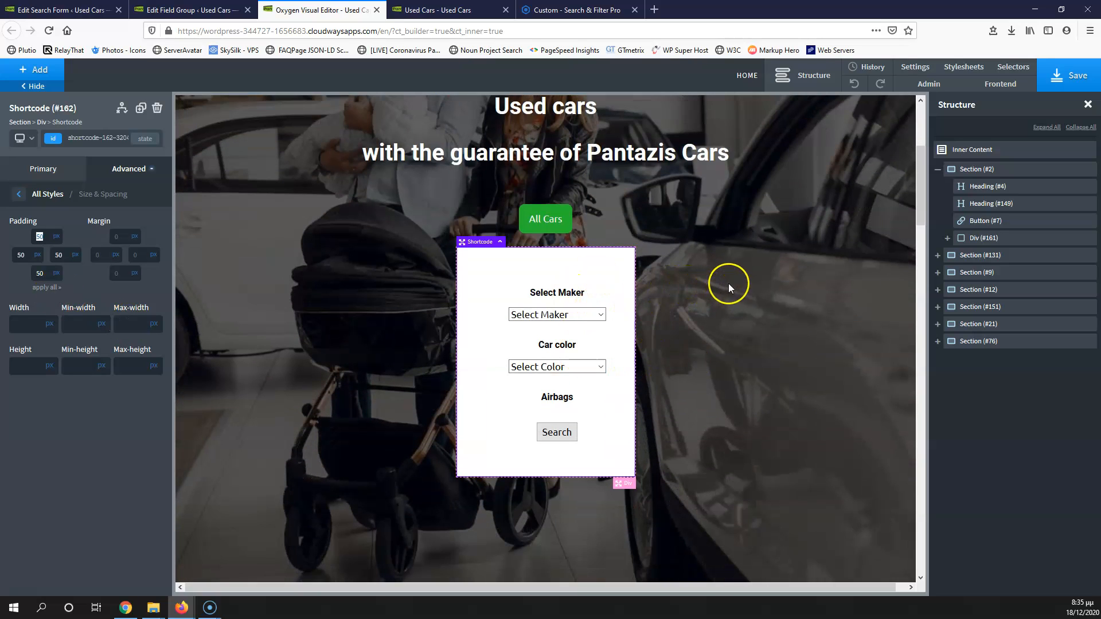
pyautogui.click(1087, 82)
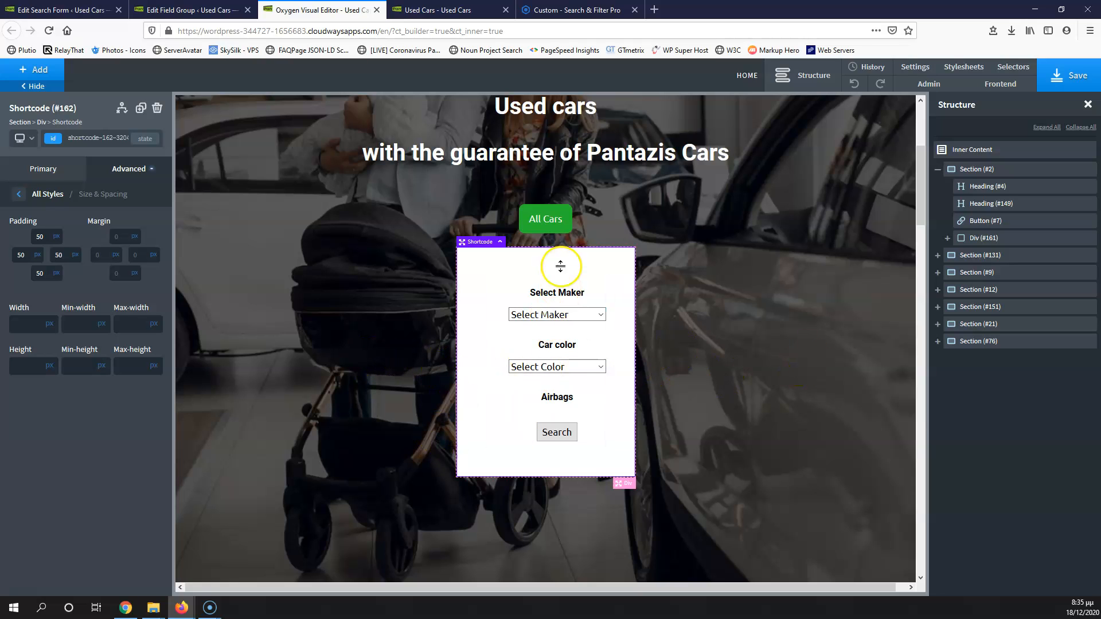
# Look through the Search & Filter Pro documentation for search result display methods and 3rd Party page builder integrations
pyautogui.scroll(1, 554, 433)
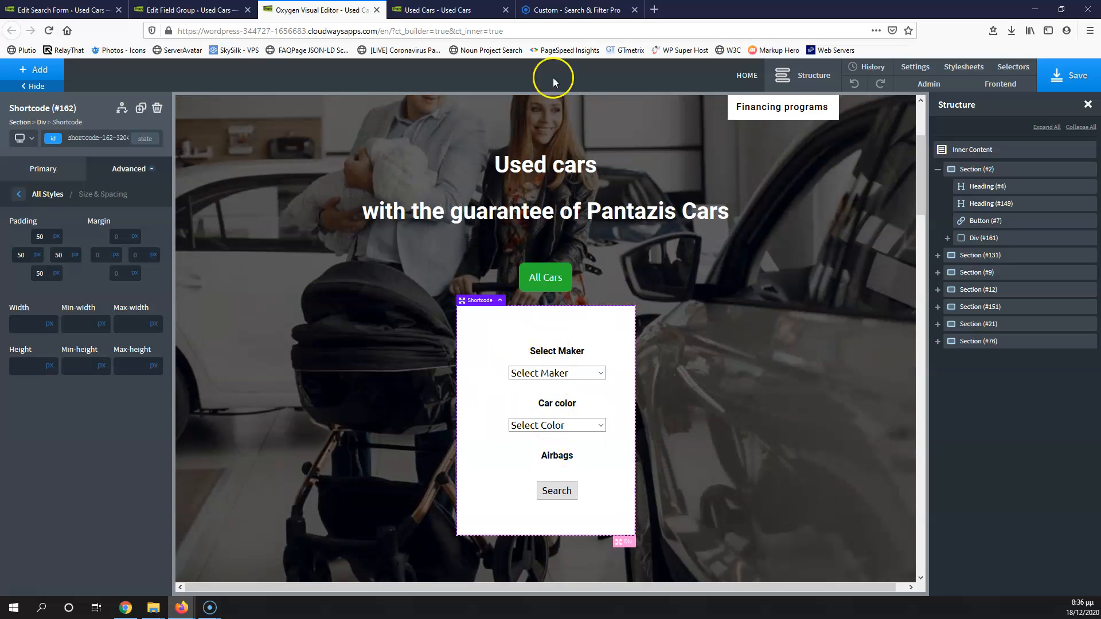
pyautogui.click(568, 10)
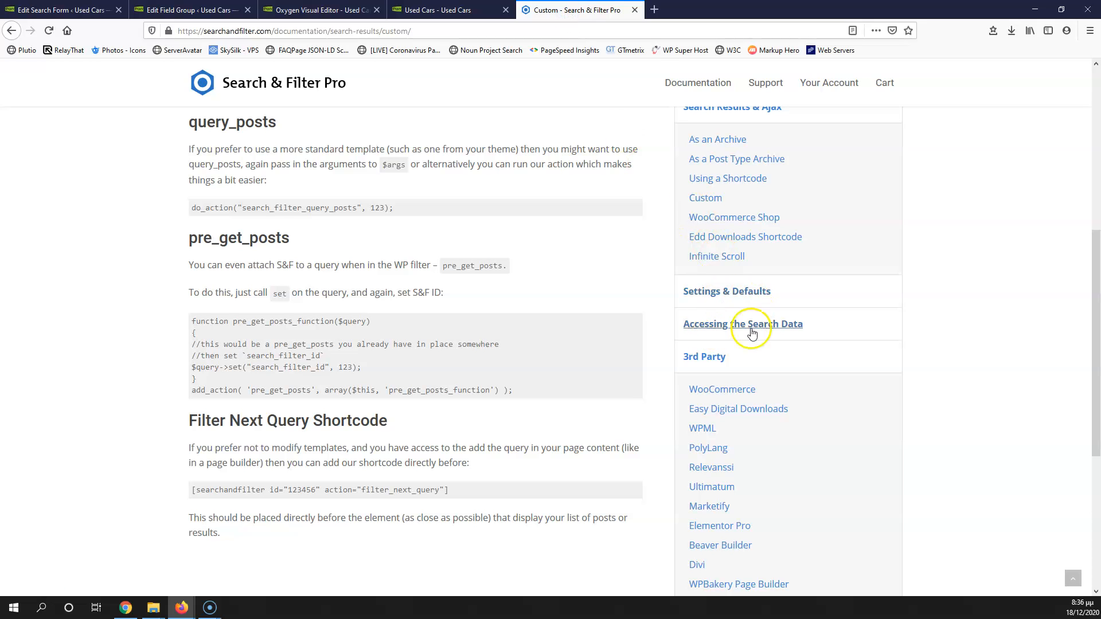
pyautogui.scroll(2, 753, 334)
pyautogui.scroll(-6, 757, 338)
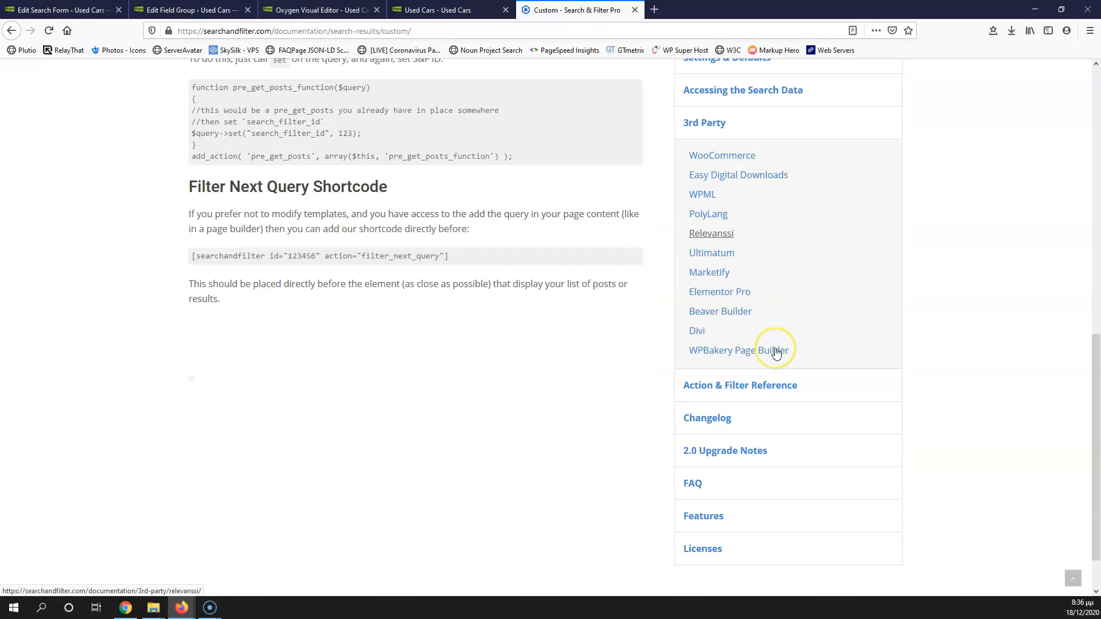
pyautogui.scroll(5, 776, 352)
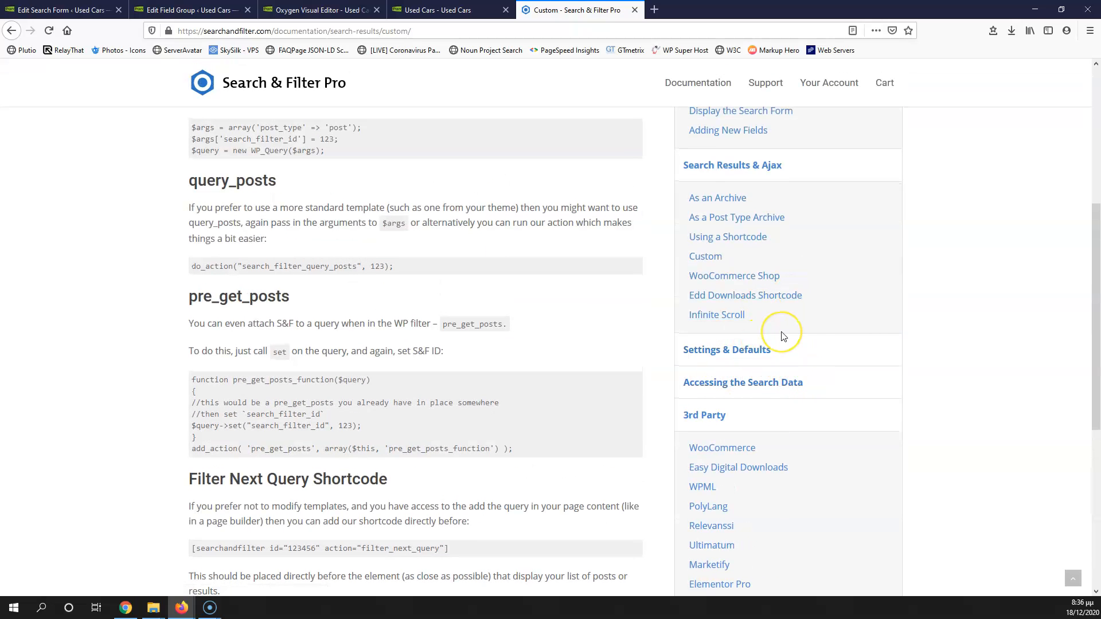
pyautogui.scroll(-4, 784, 336)
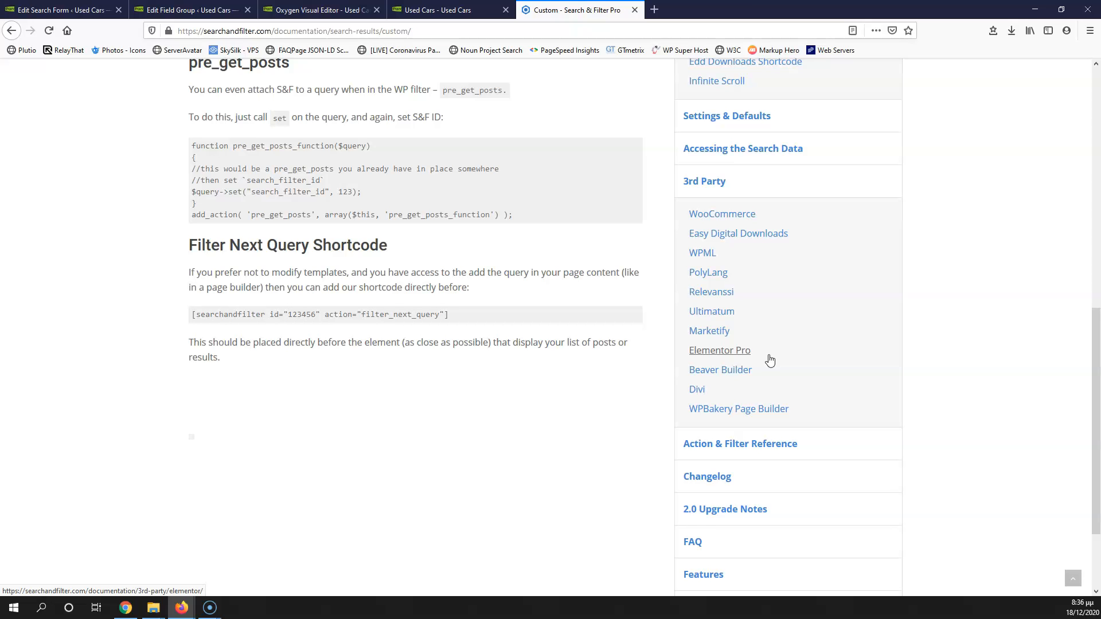
pyautogui.scroll(4, 770, 360)
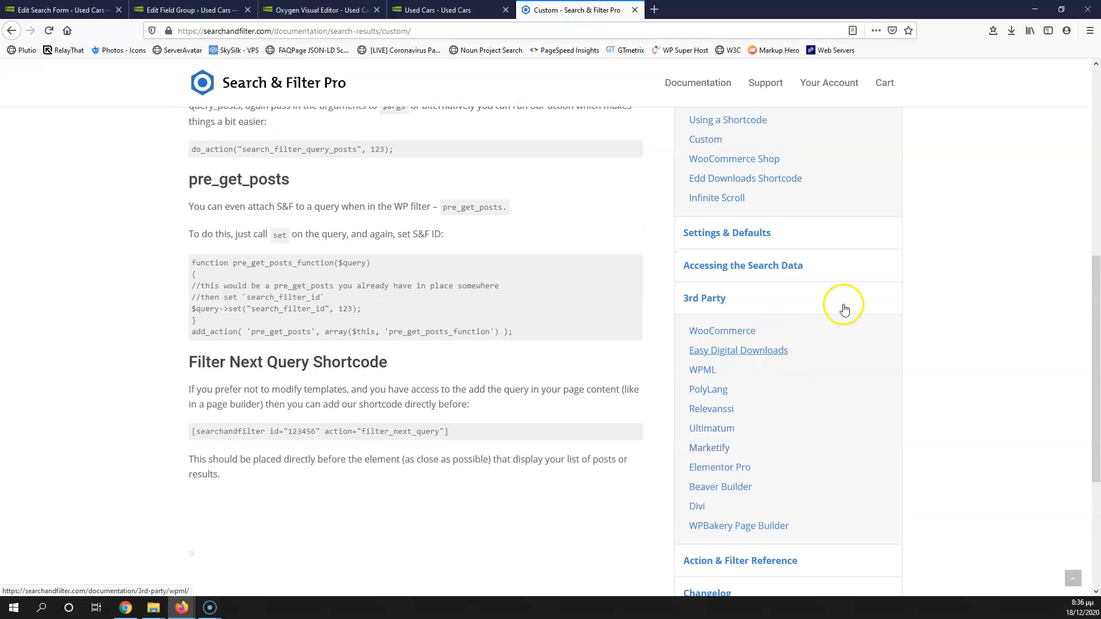
pyautogui.scroll(3, 707, 335)
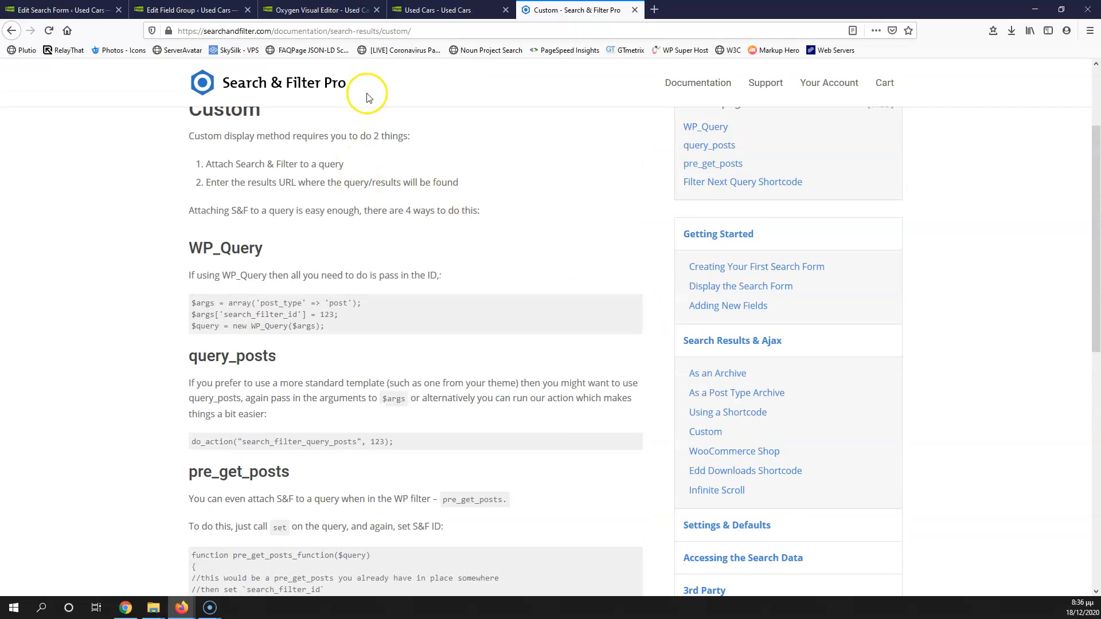
# Save the home page in Oxygen and reload the live home page to view its search form
pyautogui.click(61, 8)
pyautogui.click(185, 8)
pyautogui.click(332, 7)
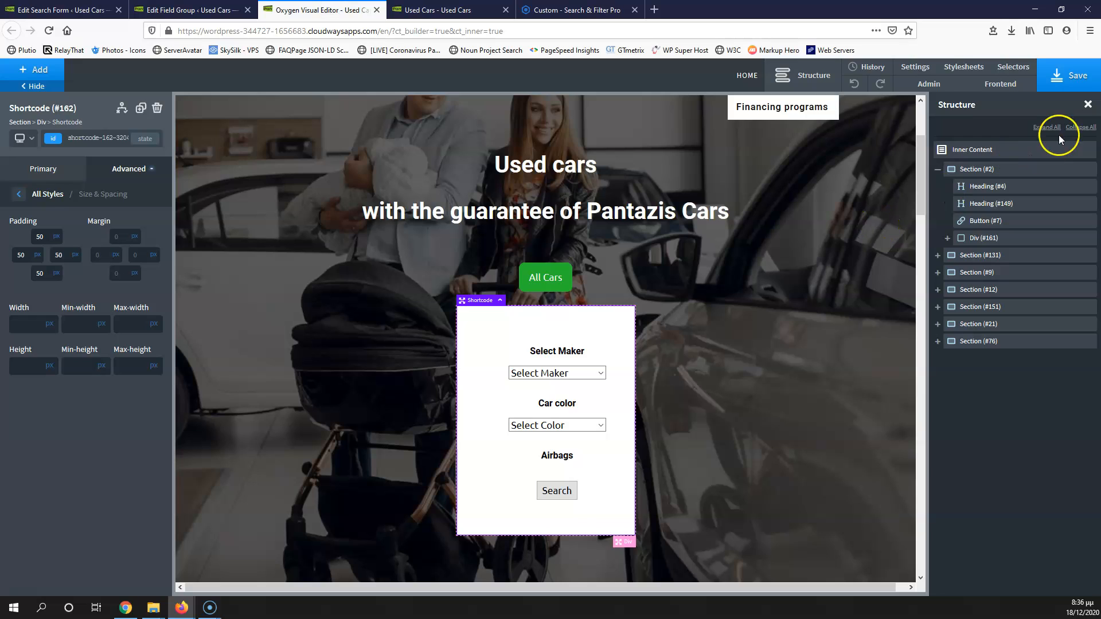
pyautogui.click(1071, 75)
pyautogui.click(452, 10)
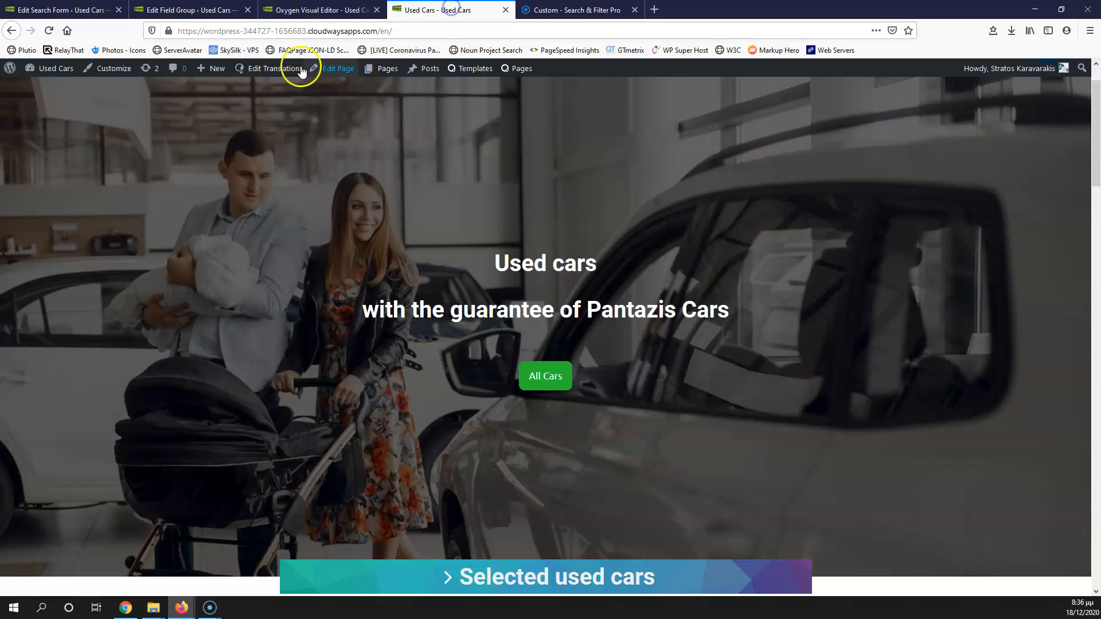
pyautogui.click(47, 31)
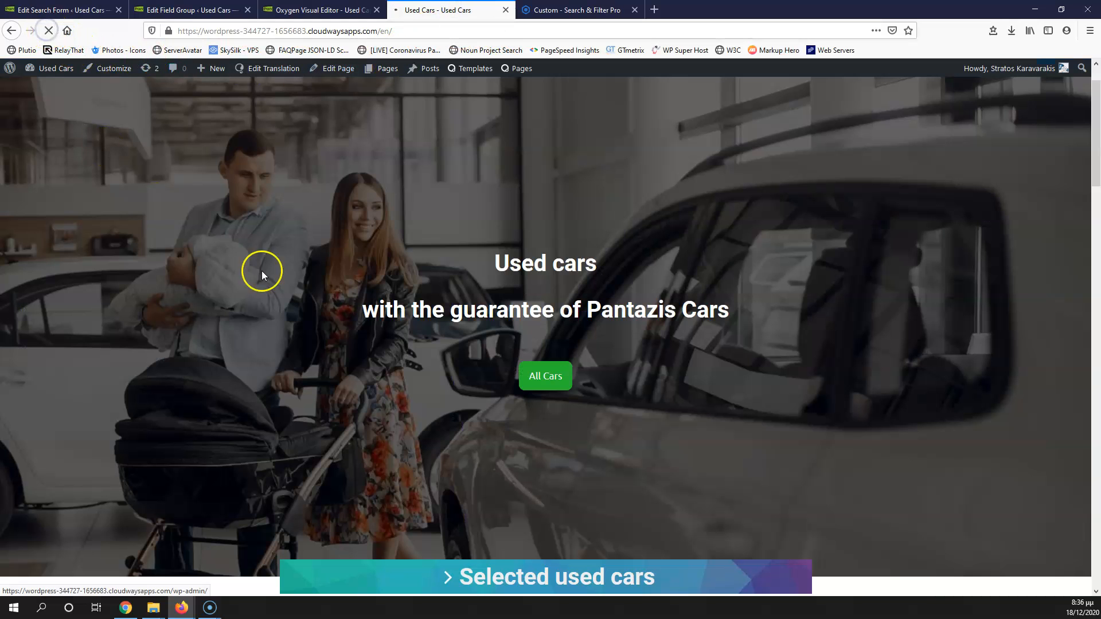
pyautogui.scroll(-4, 418, 343)
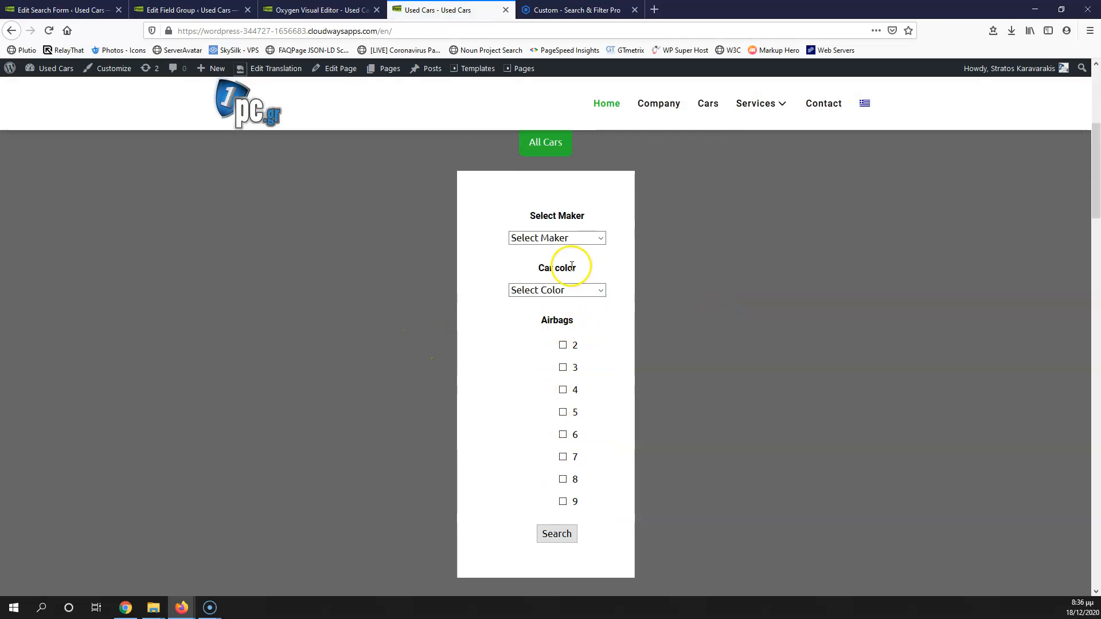
# Test the home page form by searching for the maker Chrysler, and inspect the manufacturer value in the results URL
pyautogui.click(551, 239)
pyautogui.click(550, 307)
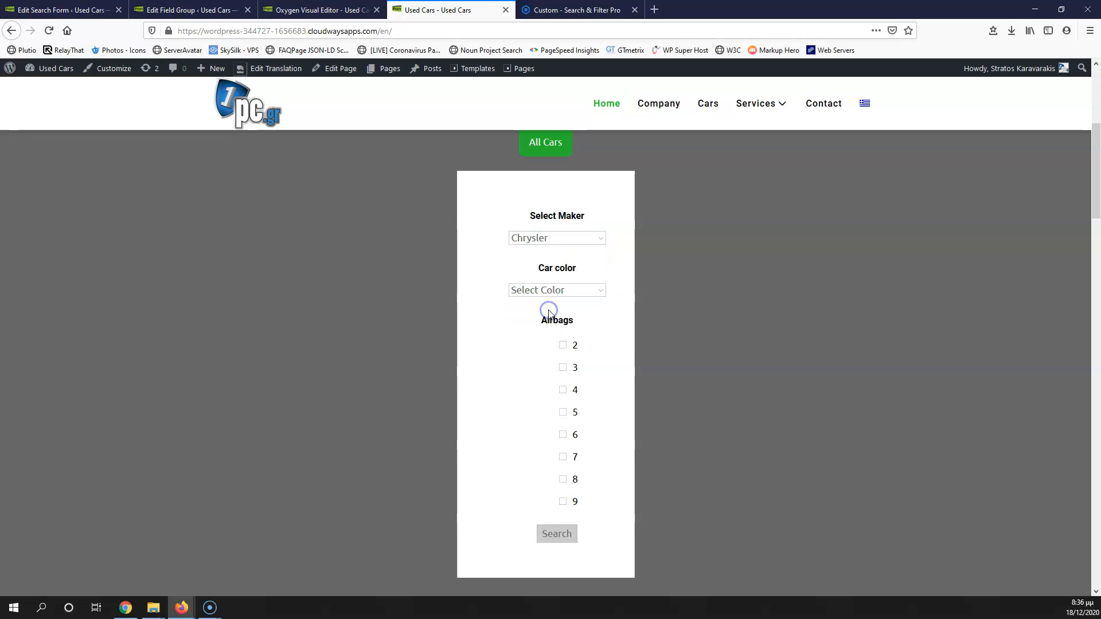
pyautogui.click(565, 292)
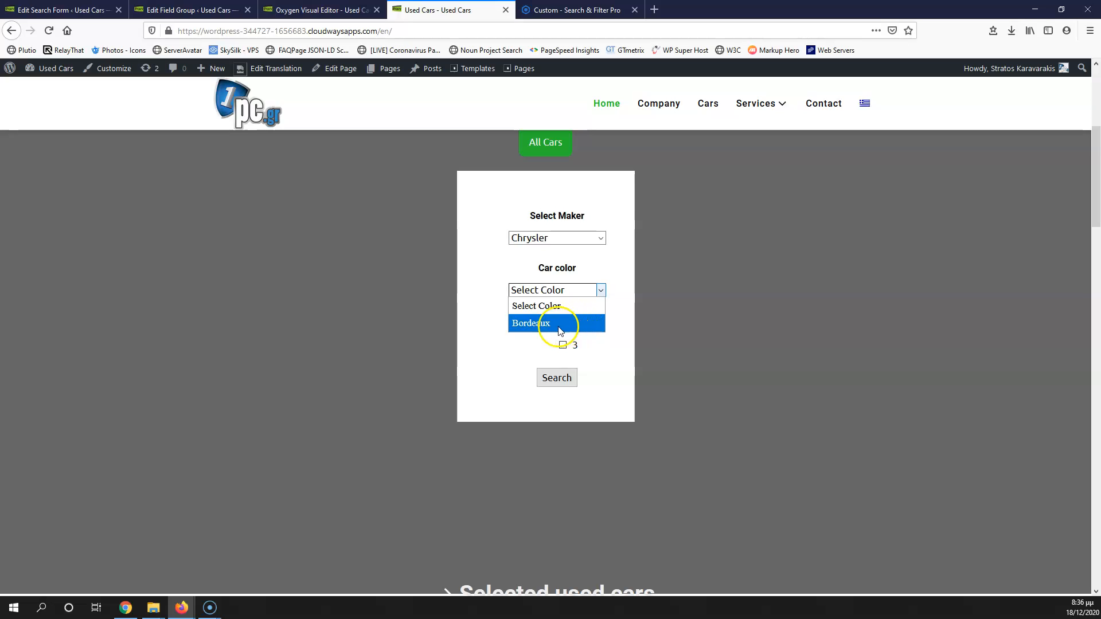
pyautogui.click(549, 345)
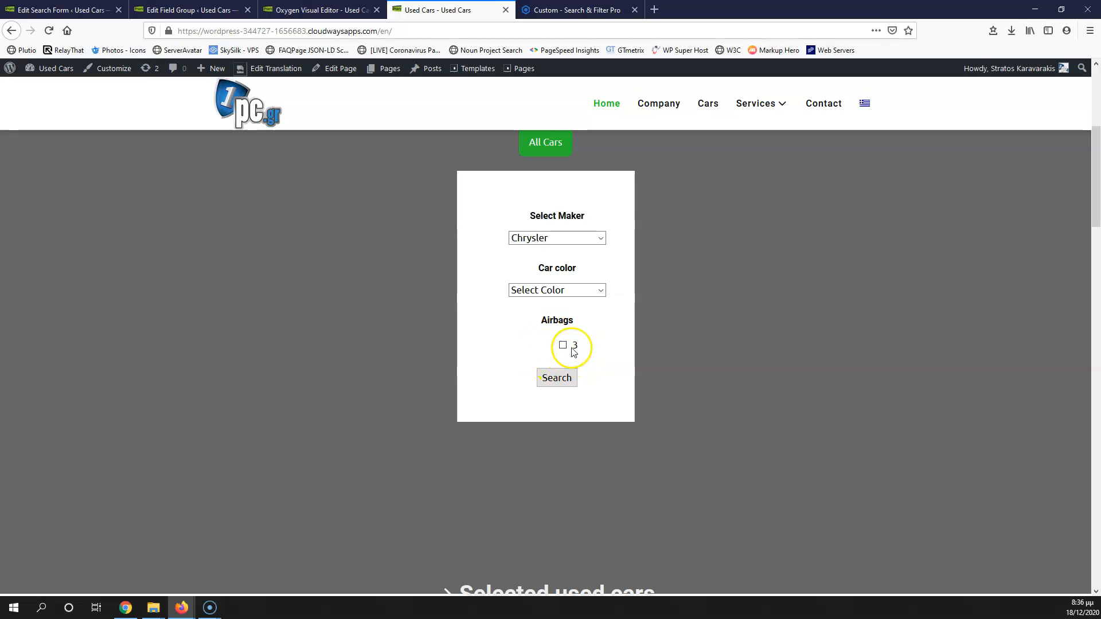
pyautogui.click(558, 378)
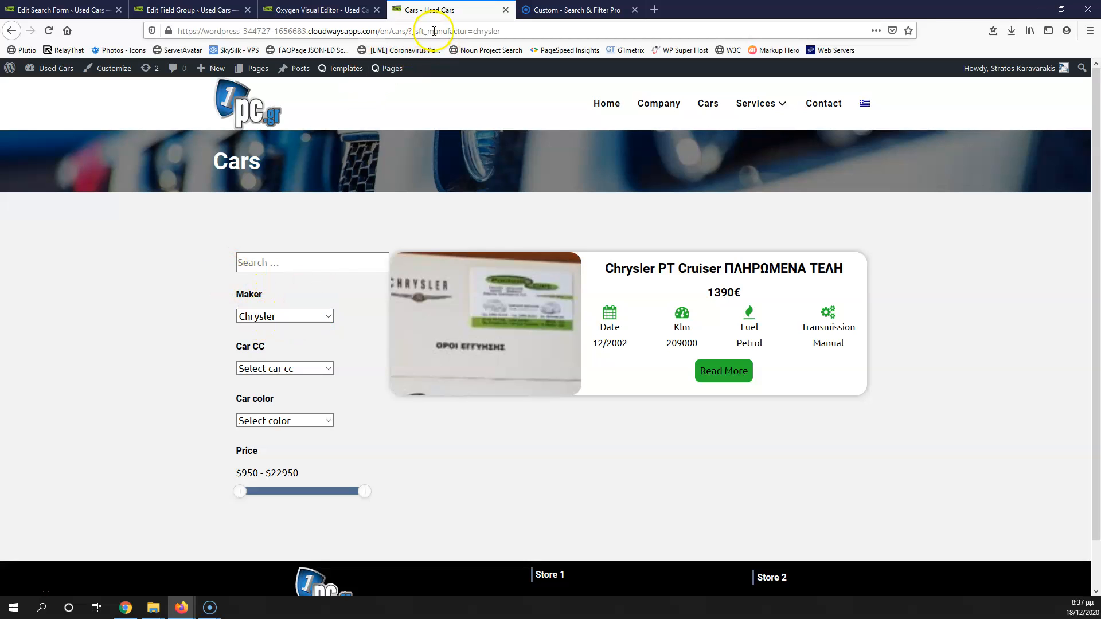
pyautogui.moveTo(508, 30); pyautogui.dragTo(472, 30)
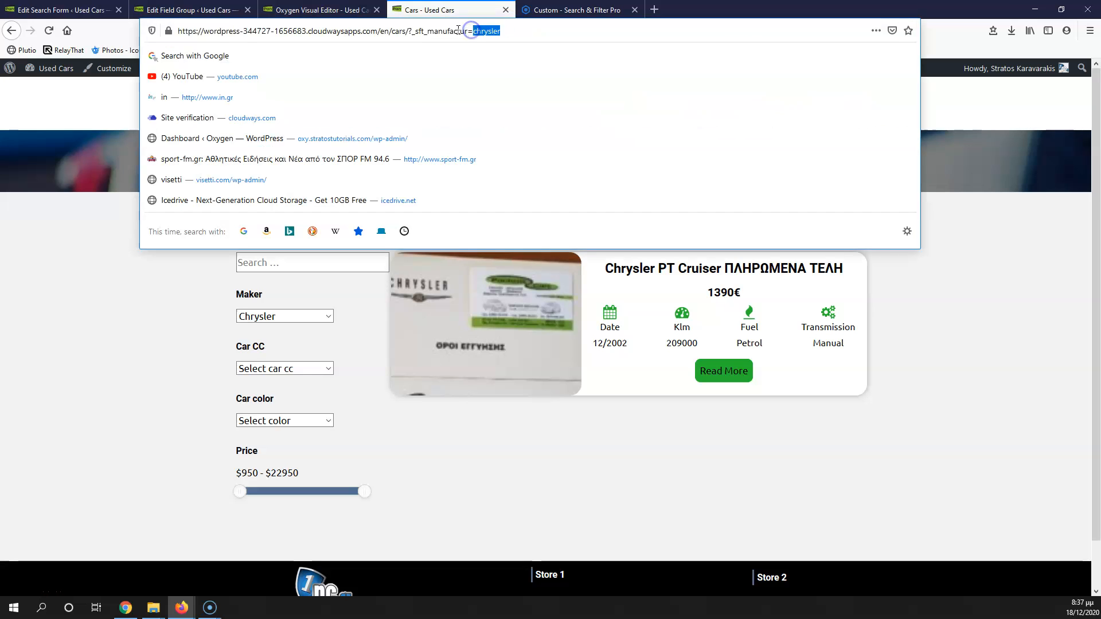
pyautogui.click(440, 462)
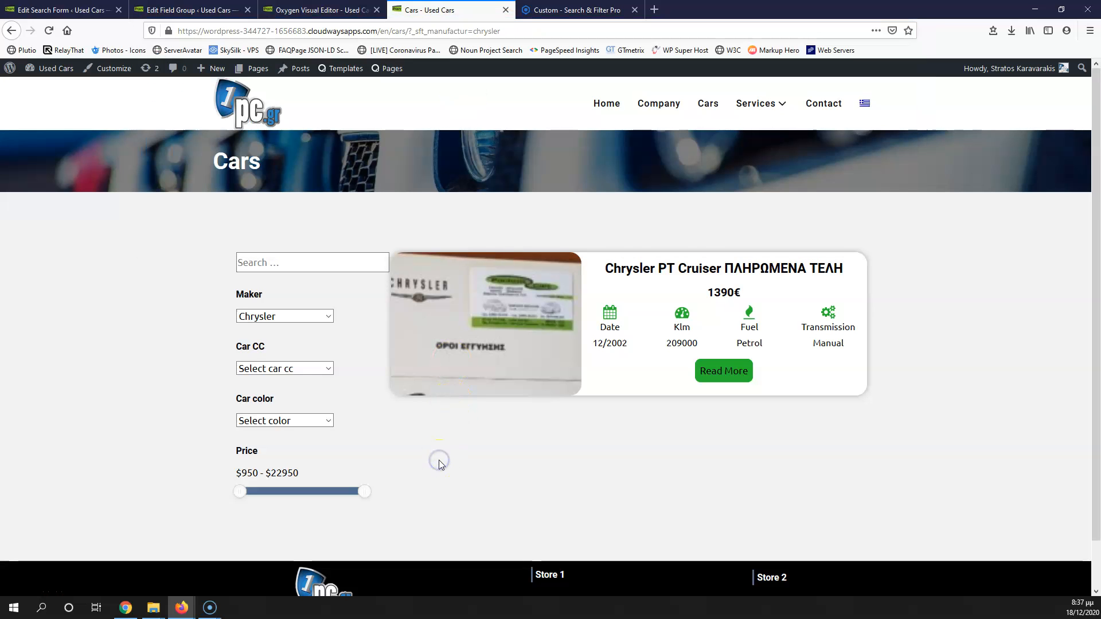